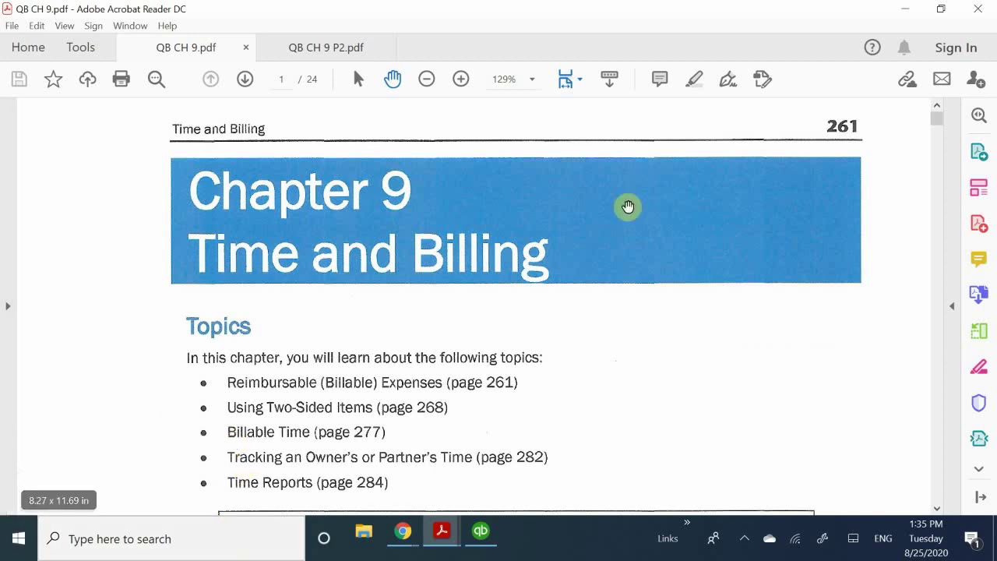
Read the Chapter 9 Time and Billing topics list, the practice file note and the introduction to billable expenses
{"action": "scroll", "coordinate": [197, 386], "scroll_direction": "down", "scroll_amount": 1}
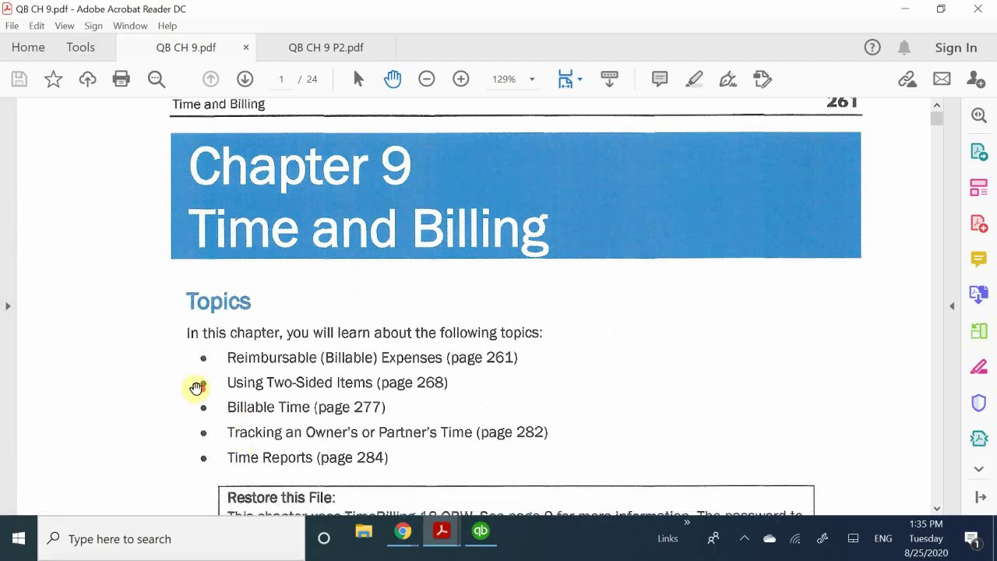
{"action": "scroll", "coordinate": [196, 387], "scroll_direction": "down", "scroll_amount": 2}
{"action": "scroll", "coordinate": [197, 387], "scroll_direction": "up", "scroll_amount": 4}
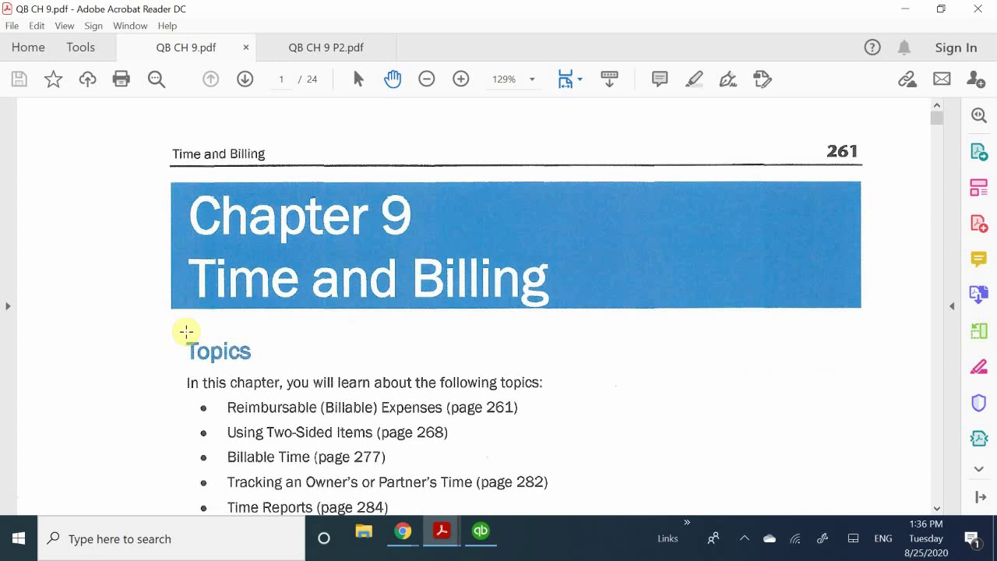
{"action": "scroll", "coordinate": [186, 332], "scroll_direction": "down", "scroll_amount": 2}
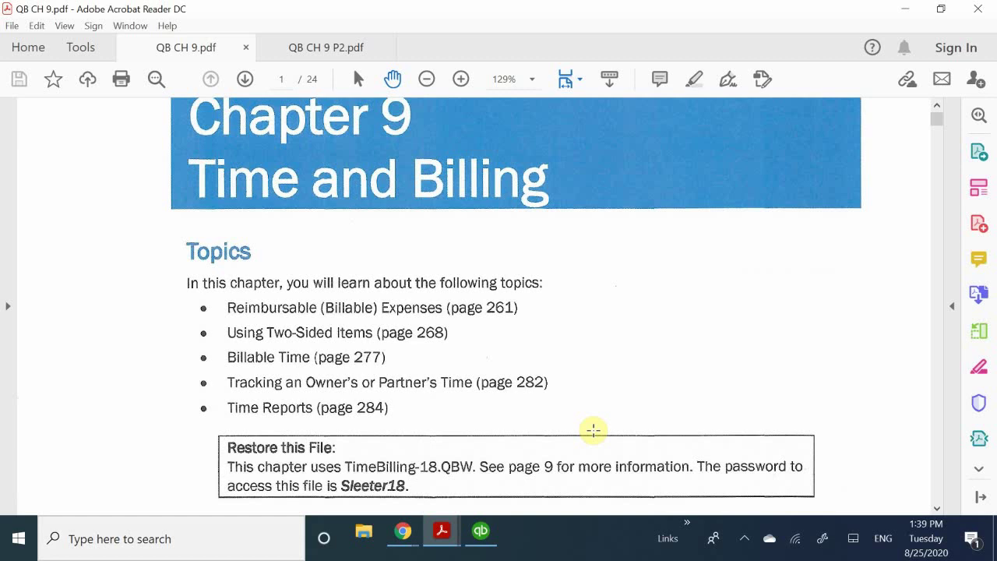
{"action": "scroll", "coordinate": [593, 430], "scroll_direction": "down", "scroll_amount": 1}
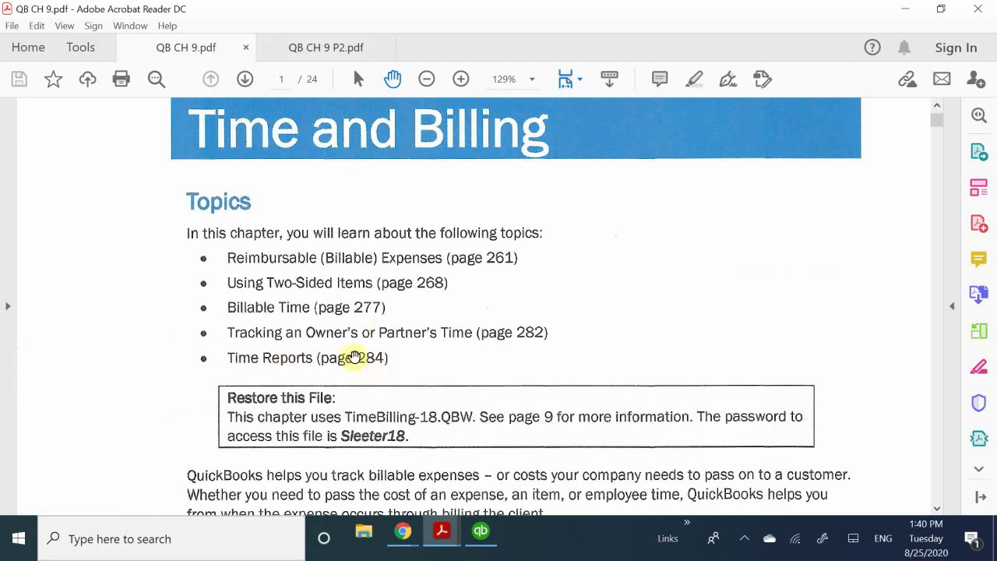
{"action": "scroll", "coordinate": [358, 357], "scroll_direction": "down", "scroll_amount": 3}
{"action": "scroll", "coordinate": [358, 357], "scroll_direction": "down", "scroll_amount": 2}
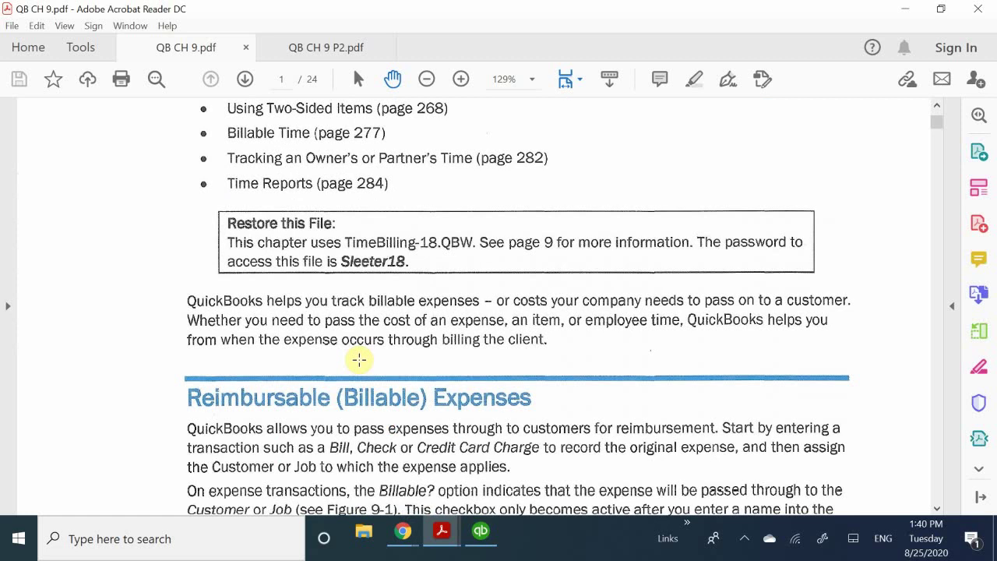
{"action": "scroll", "coordinate": [360, 357], "scroll_direction": "down", "scroll_amount": 3}
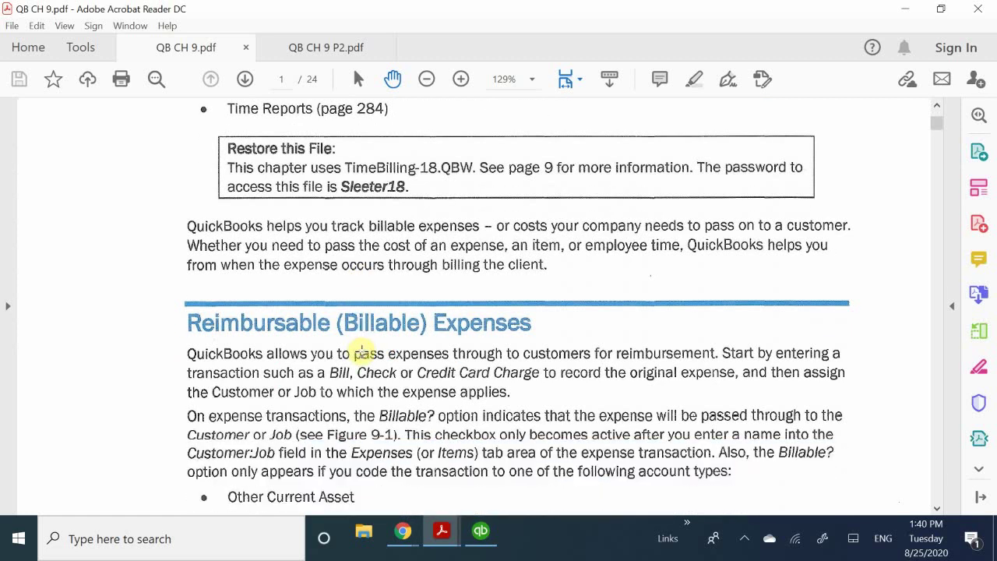
Read the Reimbursable (Billable) Expenses section, including the eligible account types, Figure 9-1 and the note about income accounts
{"action": "scroll", "coordinate": [363, 352], "scroll_direction": "down", "scroll_amount": 3}
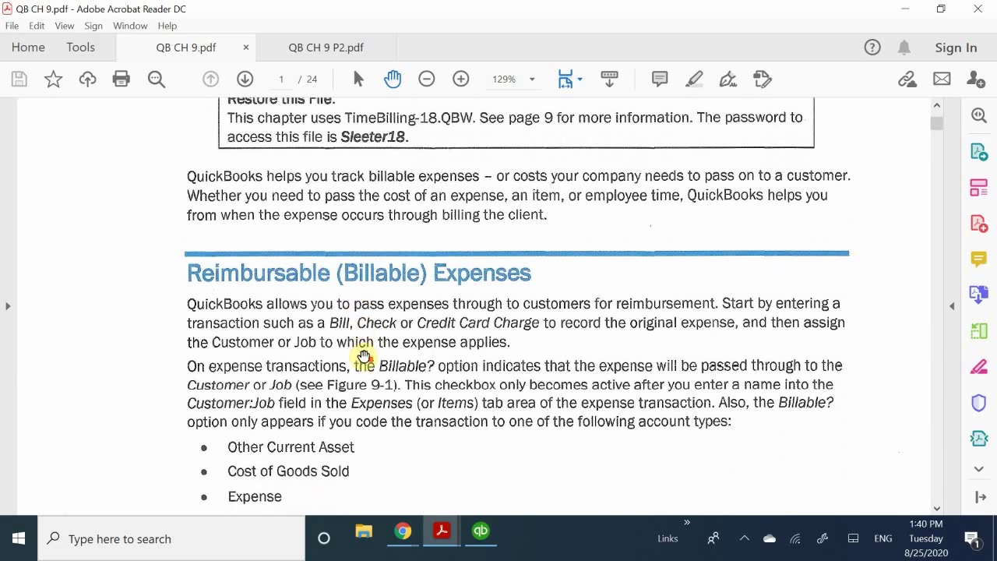
{"action": "scroll", "coordinate": [364, 357], "scroll_direction": "down", "scroll_amount": 3}
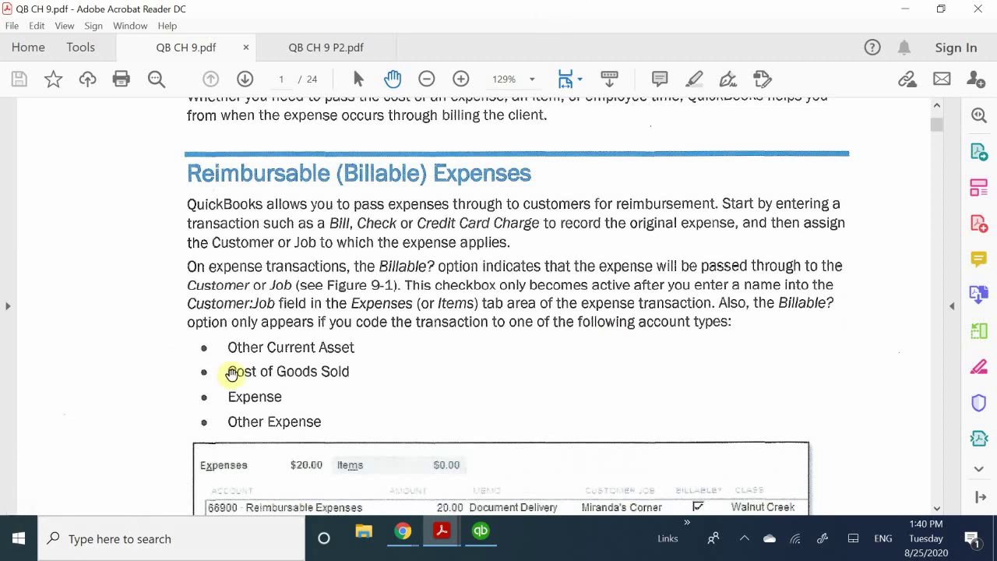
{"action": "scroll", "coordinate": [353, 350], "scroll_direction": "down", "scroll_amount": 1}
{"action": "scroll", "coordinate": [361, 351], "scroll_direction": "down", "scroll_amount": 5}
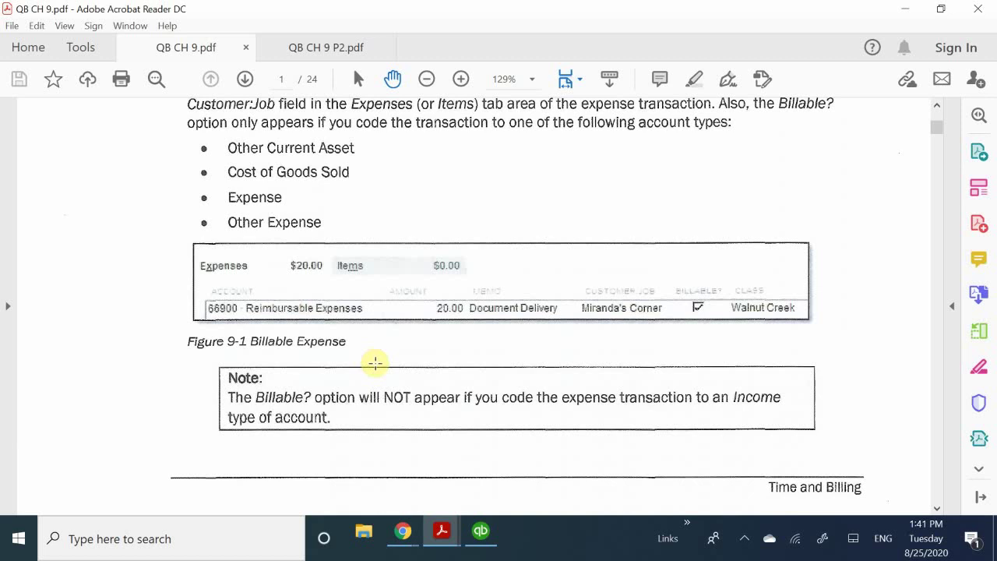
{"action": "scroll", "coordinate": [374, 362], "scroll_direction": "down", "scroll_amount": 3}
{"action": "scroll", "coordinate": [406, 368], "scroll_direction": "down", "scroll_amount": 1}
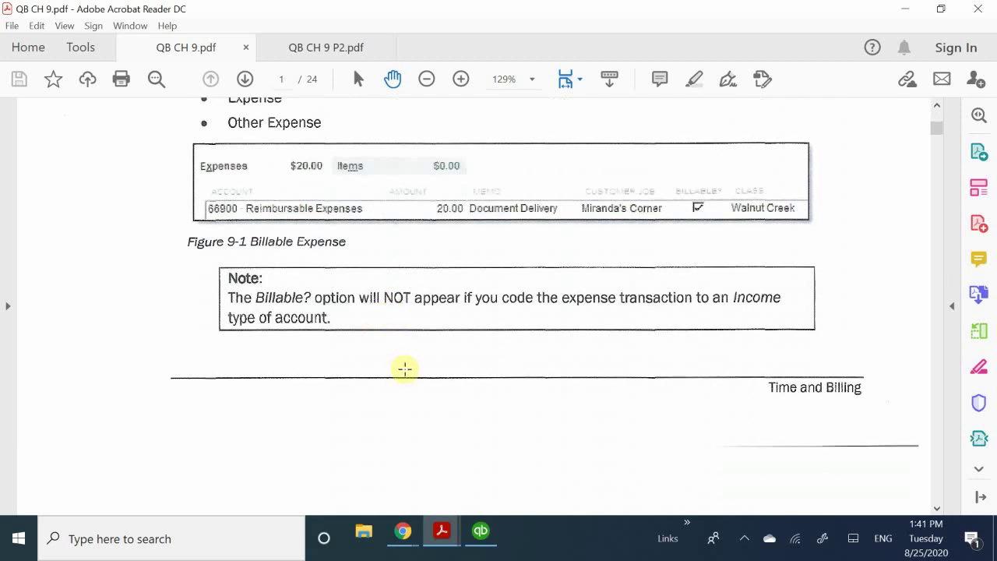
{"action": "scroll", "coordinate": [413, 365], "scroll_direction": "down", "scroll_amount": 12}
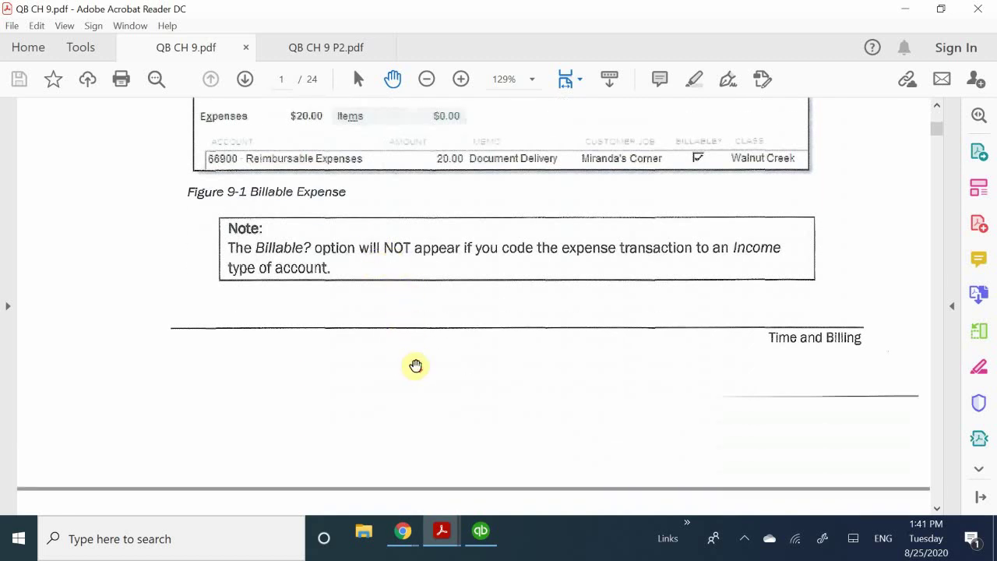
{"action": "scroll", "coordinate": [419, 367], "scroll_direction": "down", "scroll_amount": 11}
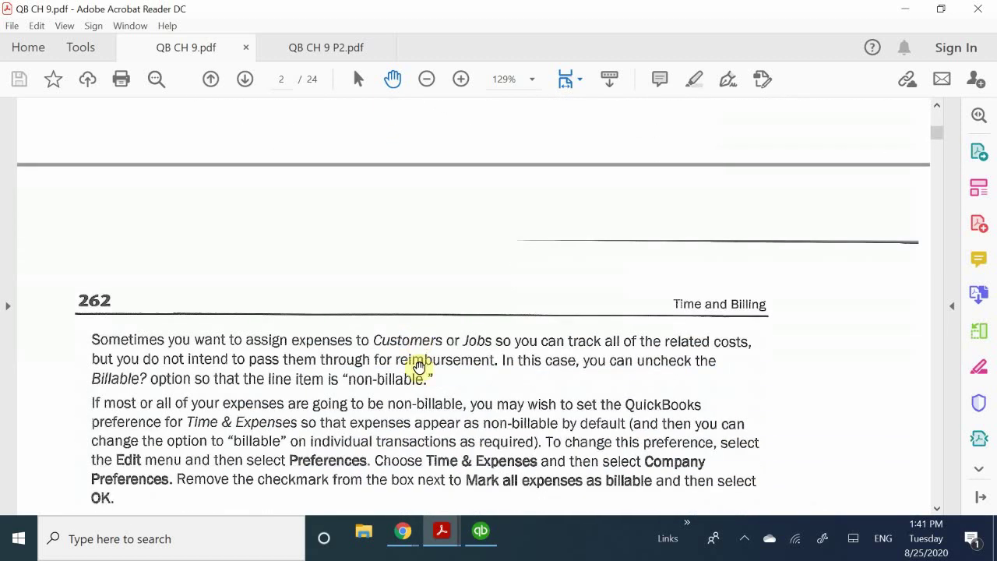
Study the Computer Practice instructions and the Figure 9-2 check for recording a reimbursable expense
{"action": "scroll", "coordinate": [434, 375], "scroll_direction": "down", "scroll_amount": 5}
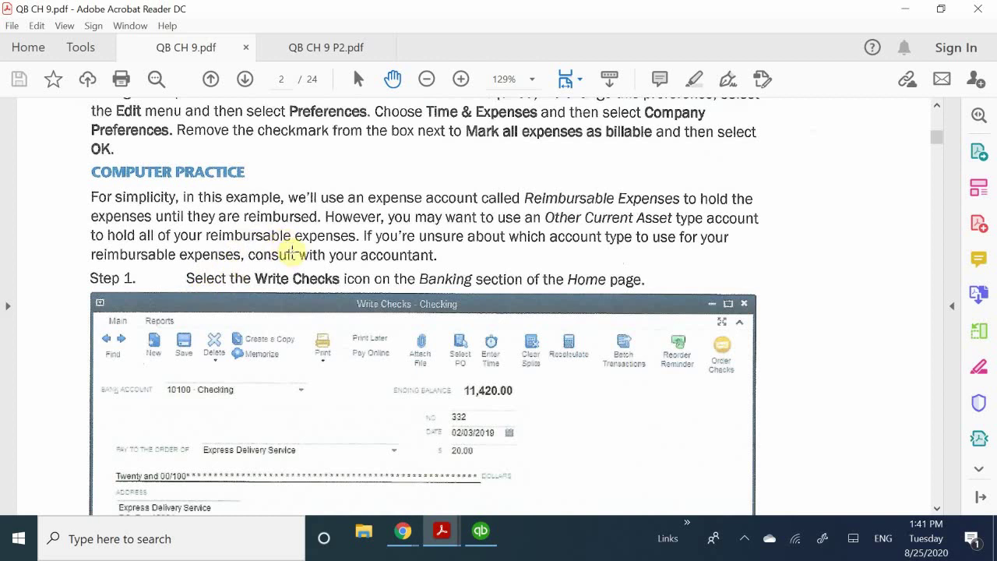
{"action": "scroll", "coordinate": [299, 248], "scroll_direction": "down", "scroll_amount": 2}
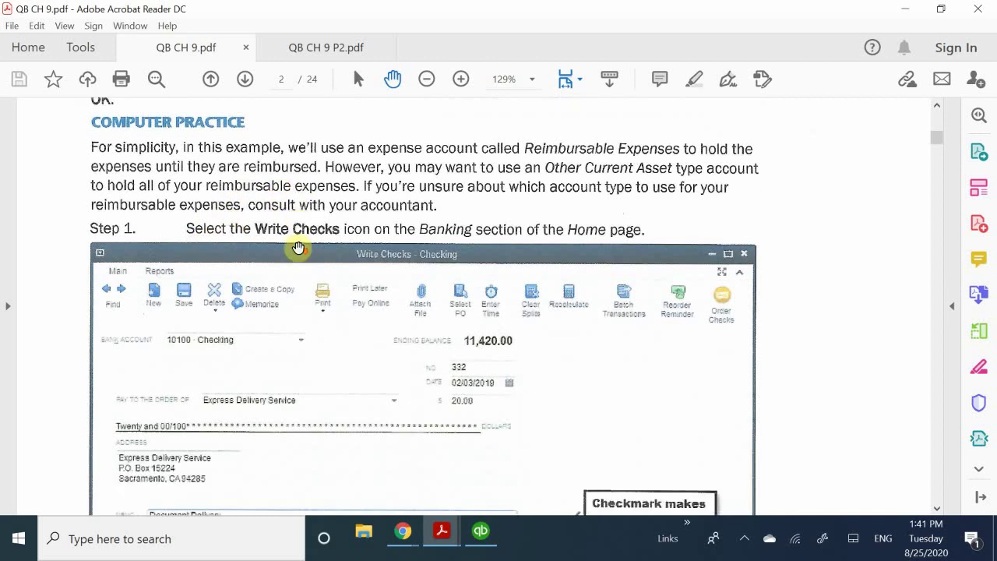
{"action": "scroll", "coordinate": [299, 247], "scroll_direction": "down", "scroll_amount": 1}
{"action": "scroll", "coordinate": [299, 248], "scroll_direction": "down", "scroll_amount": 5}
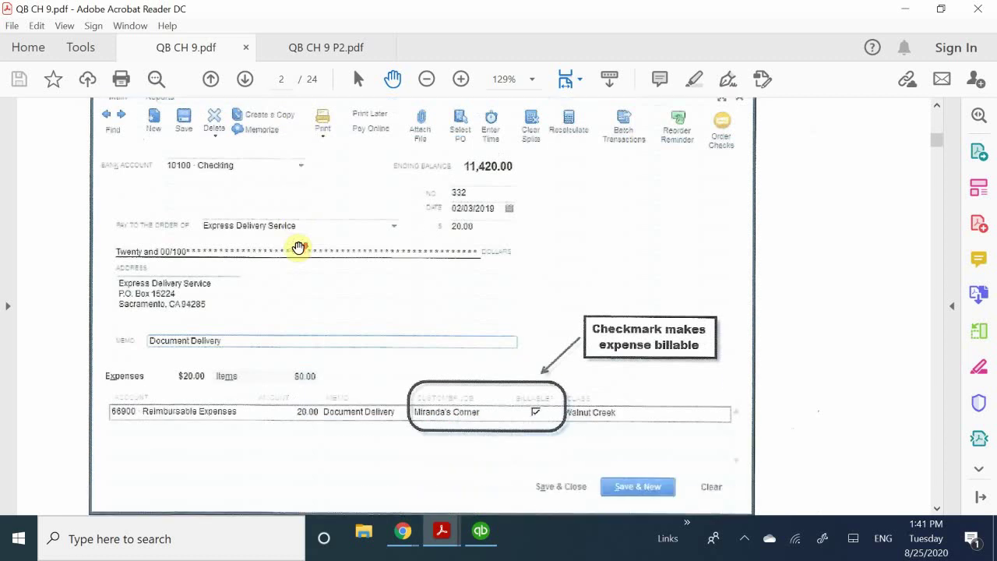
{"action": "scroll", "coordinate": [298, 248], "scroll_direction": "down", "scroll_amount": 2}
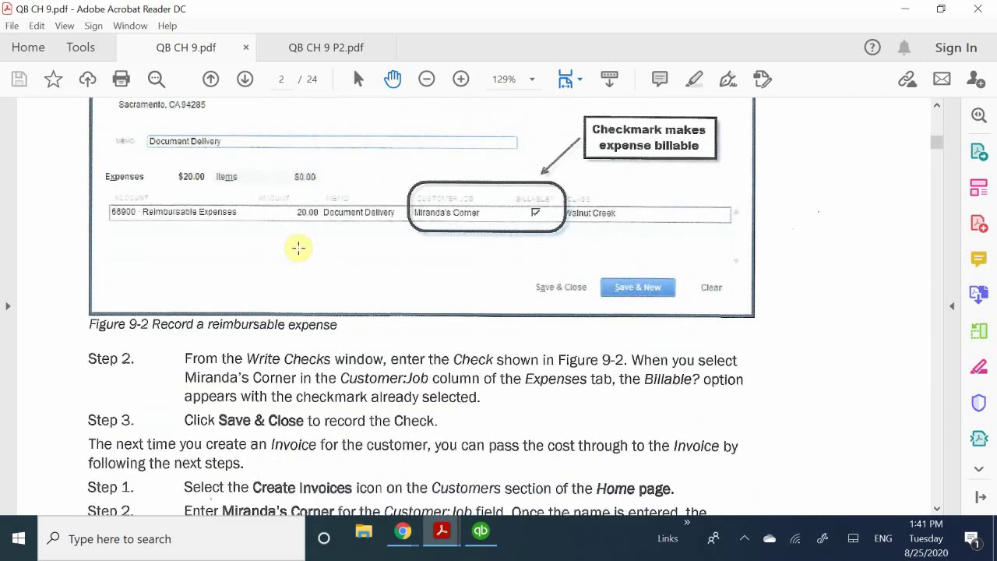
{"action": "scroll", "coordinate": [298, 247], "scroll_direction": "up", "scroll_amount": 3}
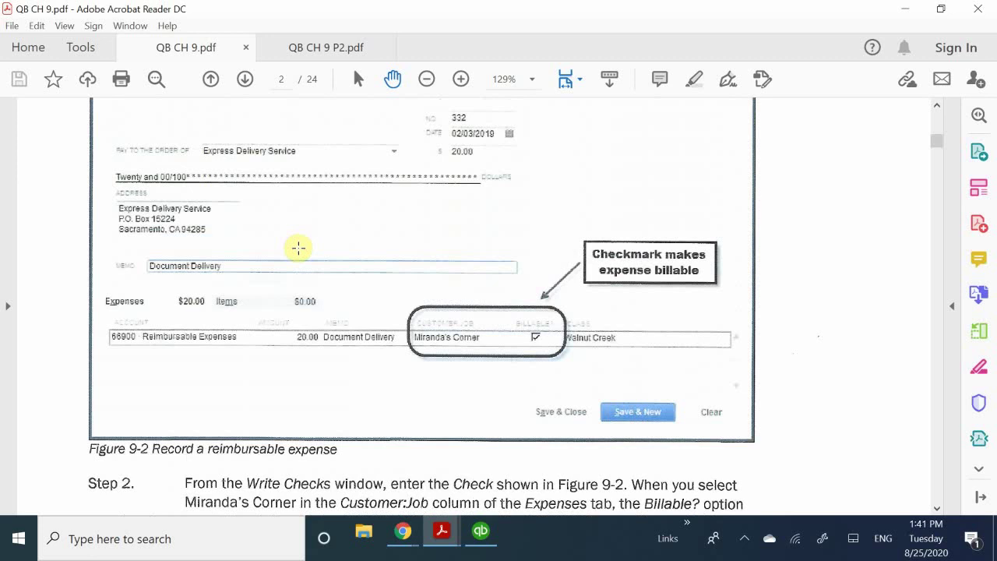
{"action": "scroll", "coordinate": [299, 248], "scroll_direction": "up", "scroll_amount": 1}
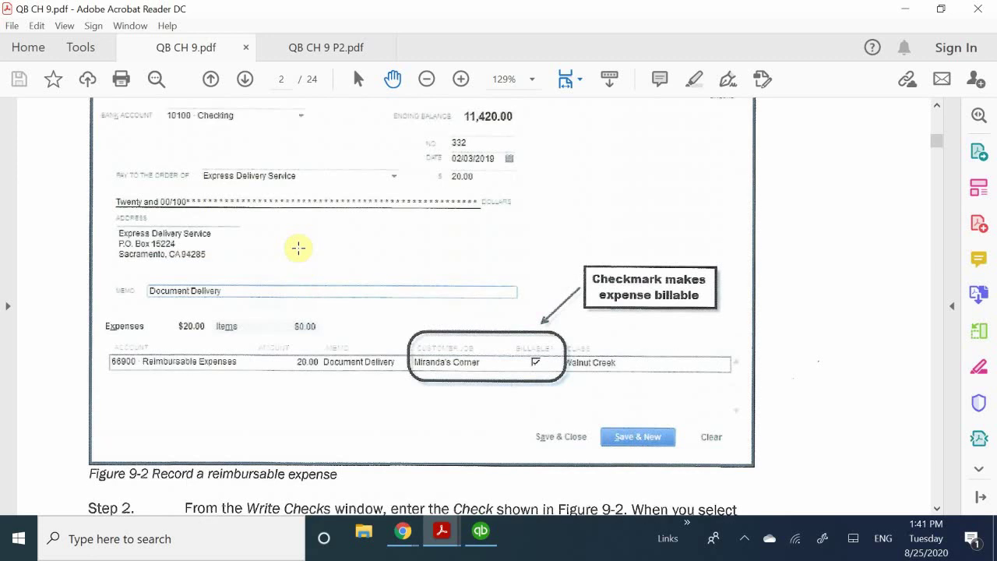
{"action": "scroll", "coordinate": [298, 248], "scroll_direction": "up", "scroll_amount": 2}
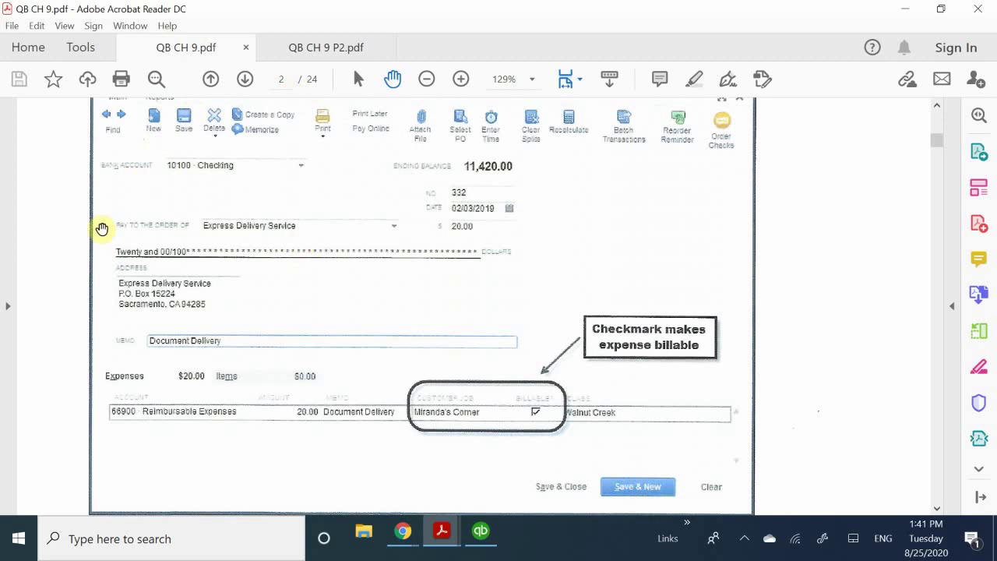
{"action": "scroll", "coordinate": [198, 233], "scroll_direction": "up", "scroll_amount": 1}
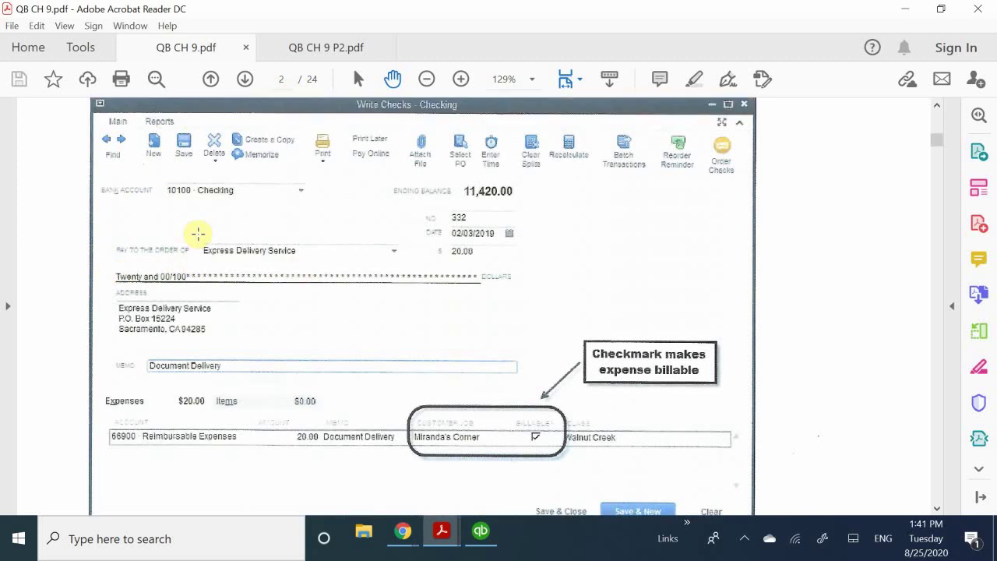
{"action": "scroll", "coordinate": [198, 233], "scroll_direction": "down", "scroll_amount": 2}
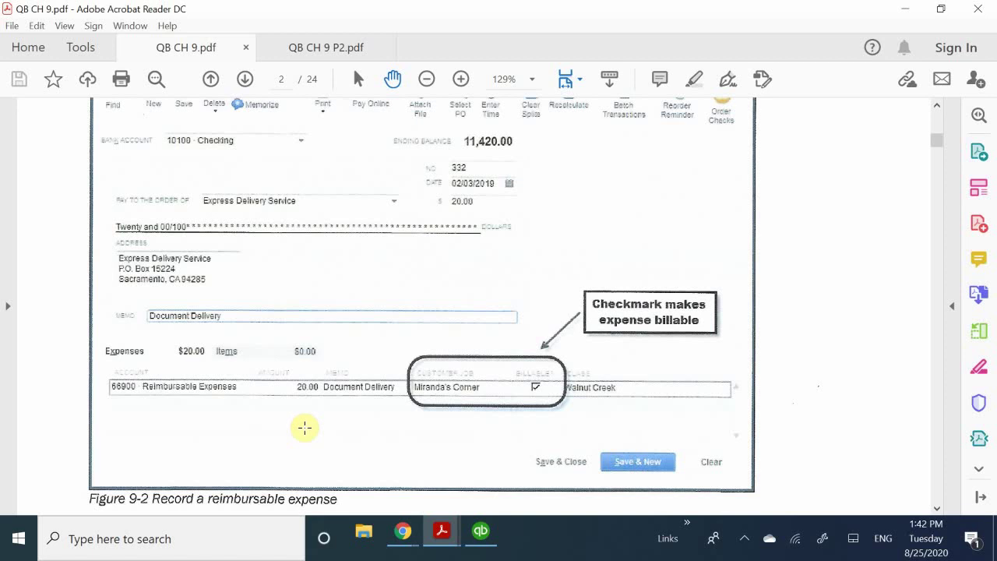
{"action": "scroll", "coordinate": [304, 427], "scroll_direction": "up", "scroll_amount": 3}
{"action": "scroll", "coordinate": [304, 427], "scroll_direction": "down", "scroll_amount": 6}
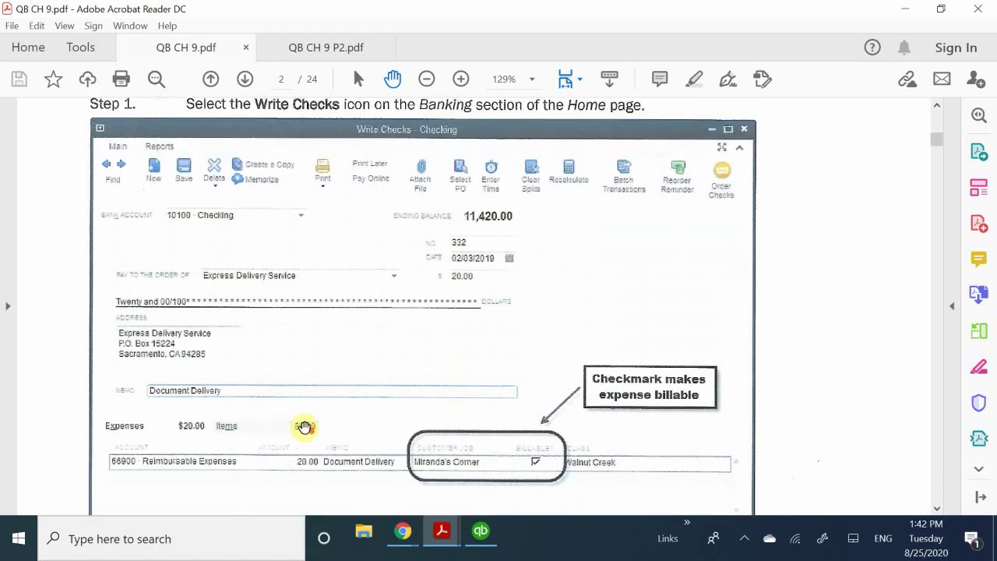
{"action": "scroll", "coordinate": [305, 428], "scroll_direction": "down", "scroll_amount": 3}
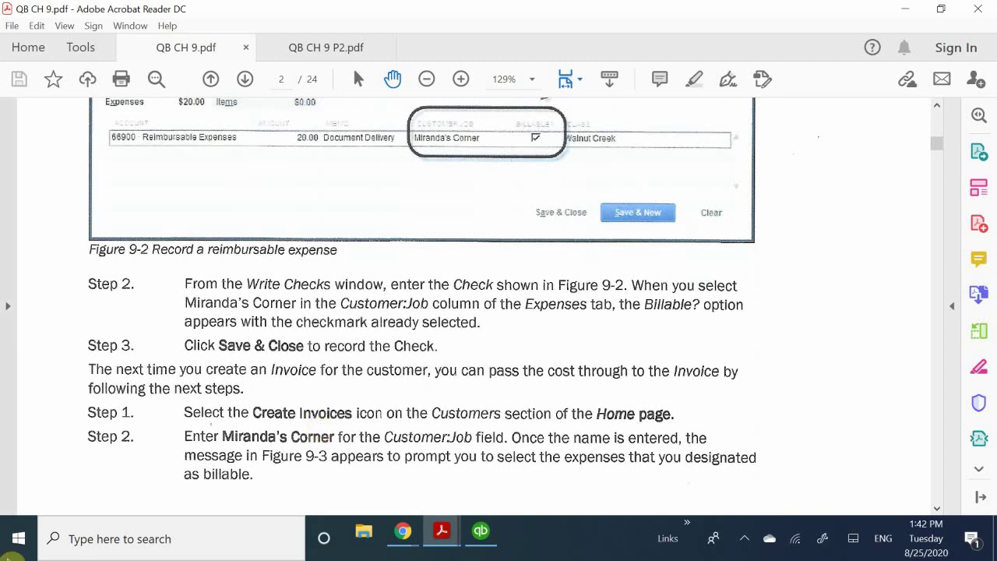
Switch to QuickBooks Desktop and open the Write Checks window for a new check
{"action": "left_click", "coordinate": [493, 547]}
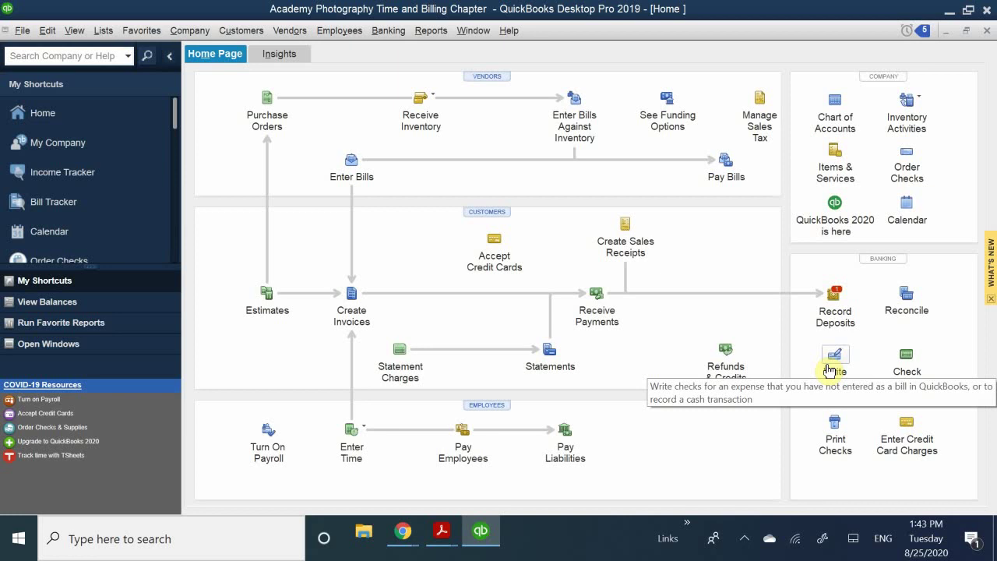
{"action": "left_click", "coordinate": [387, 33]}
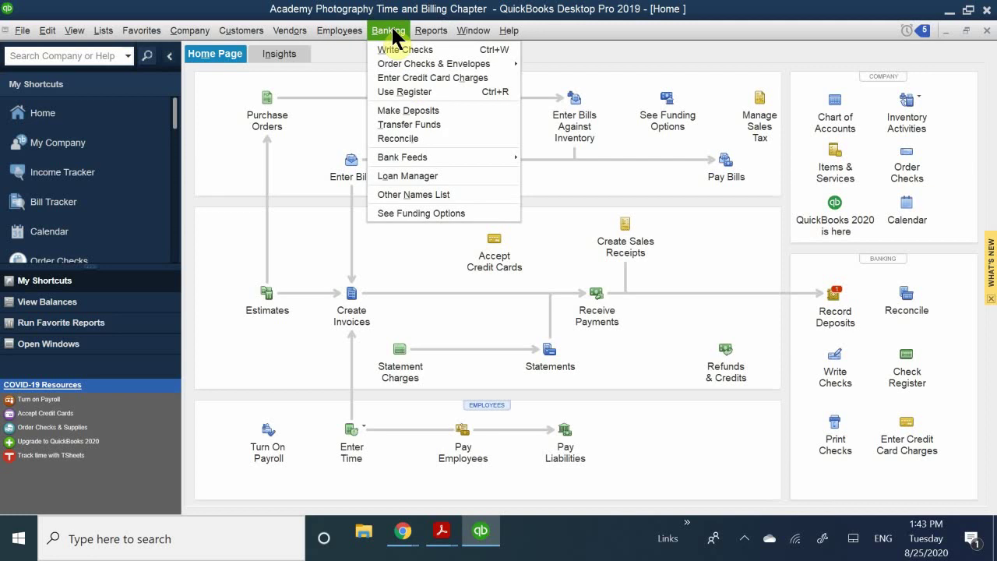
{"action": "mouse_move", "coordinate": [426, 41]}
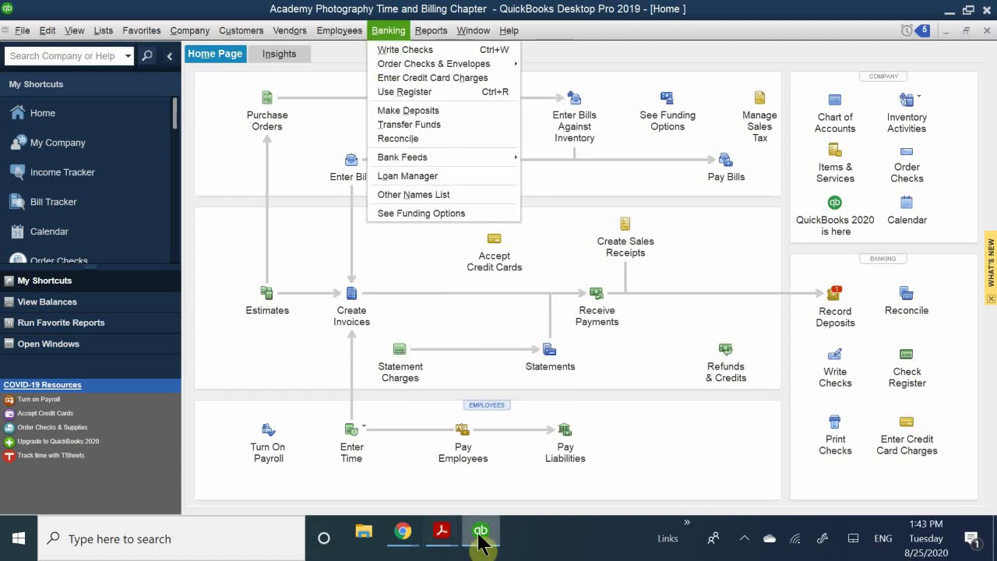
{"action": "mouse_move", "coordinate": [497, 530]}
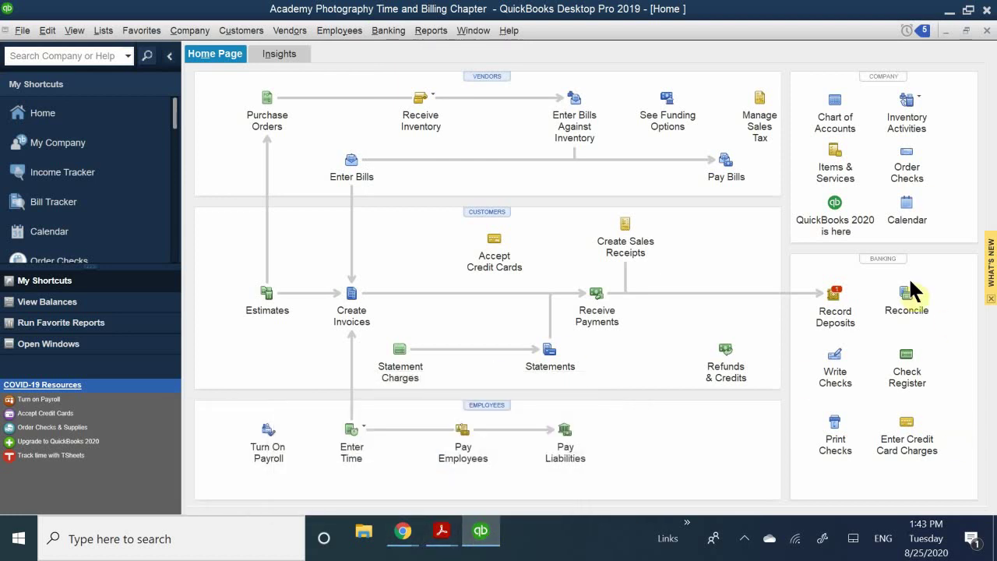
{"action": "left_click", "coordinate": [835, 363]}
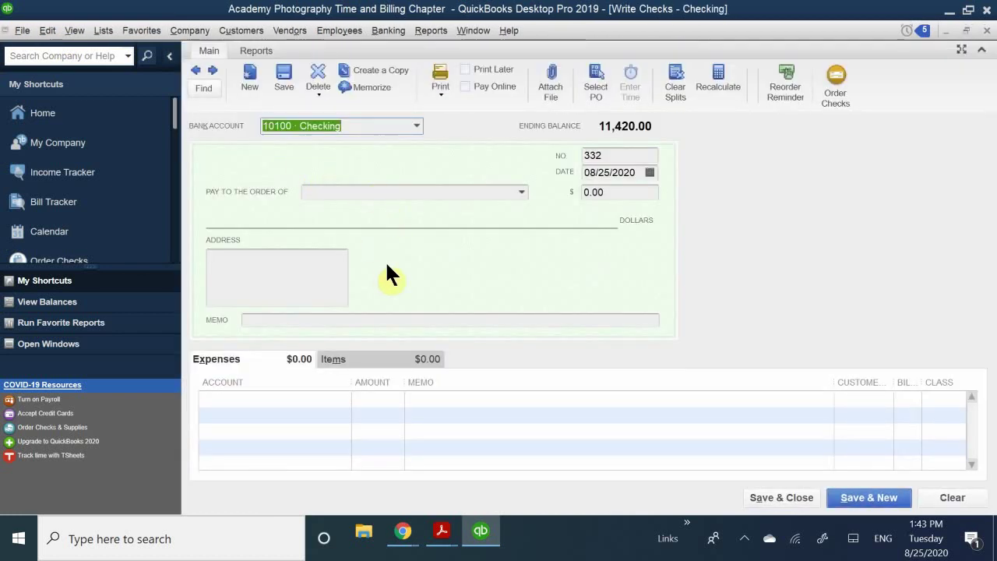
{"action": "type", "text": "M"}
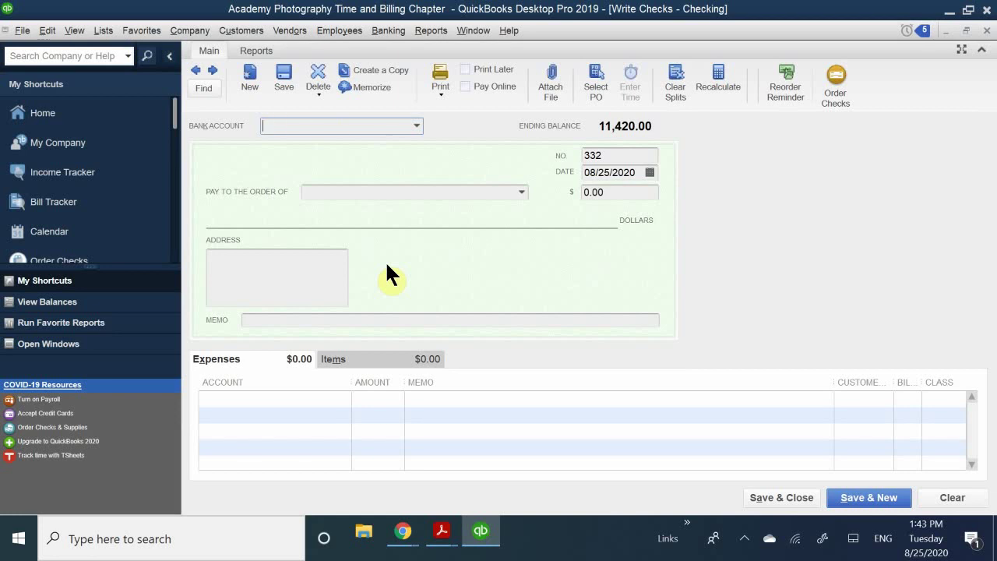
{"action": "type", "text": "iranda"}
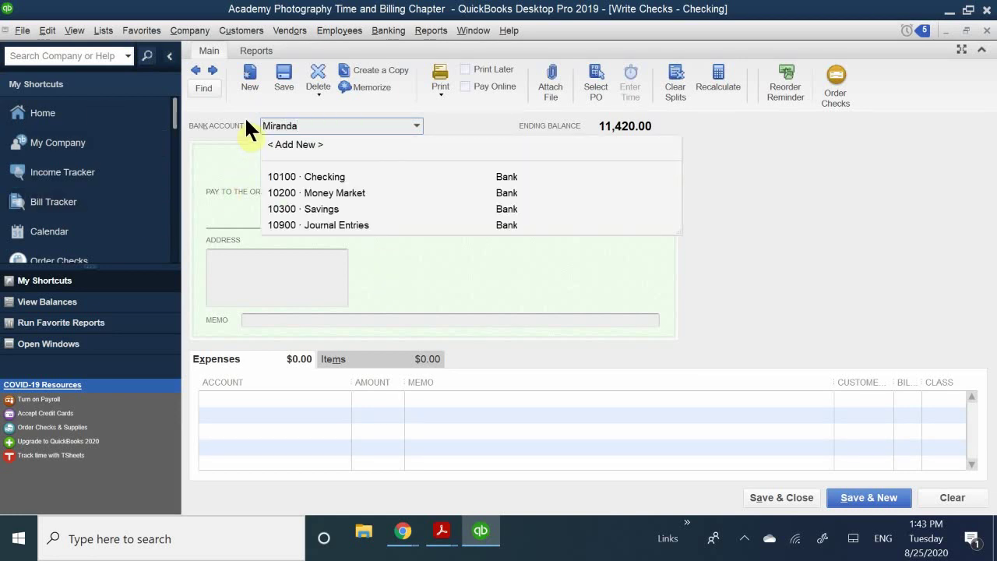
{"action": "key", "text": "BackSpace"}
{"action": "key", "text": "BackSpace"}
{"action": "key", "text": "BackSpace"}
{"action": "key", "text": "BackSpace"}
{"action": "key", "text": "BackSpace"}
{"action": "key", "text": "BackSpace"}
{"action": "key", "text": "BackSpace"}
{"action": "key", "text": "BackSpace"}
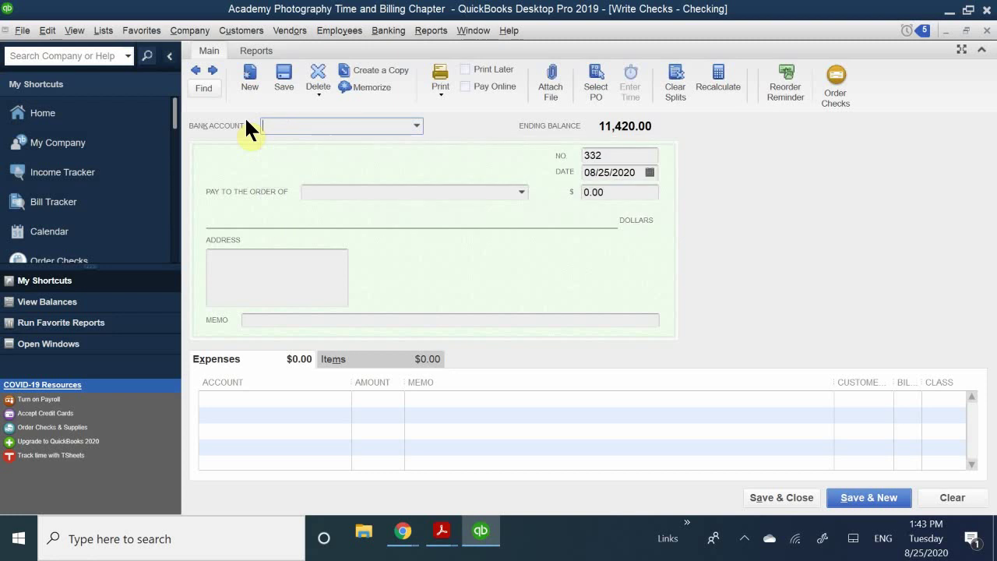
Set the check's bank account to 10100 · Checking
{"action": "type", "text": "Checking"}
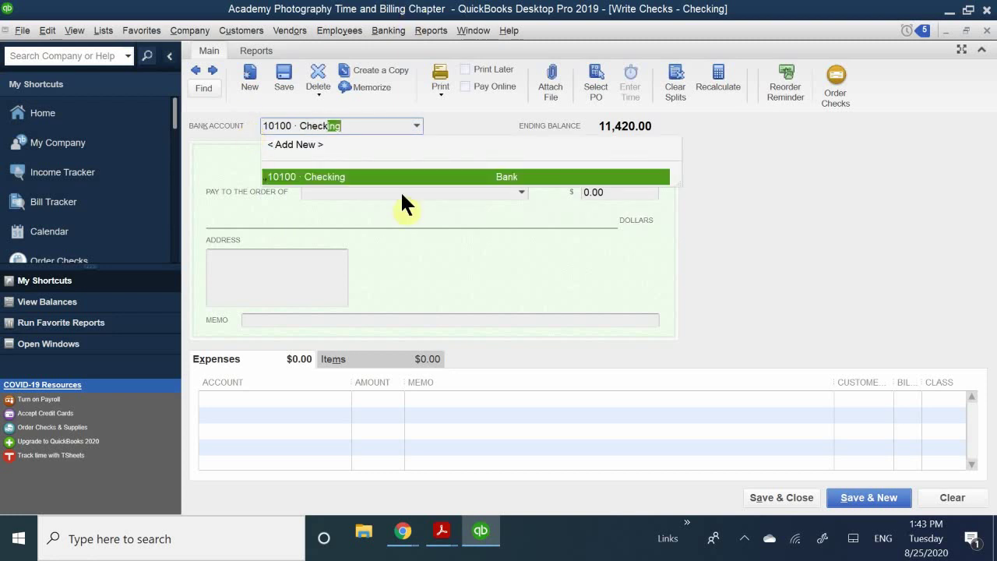
{"action": "left_click", "coordinate": [310, 176]}
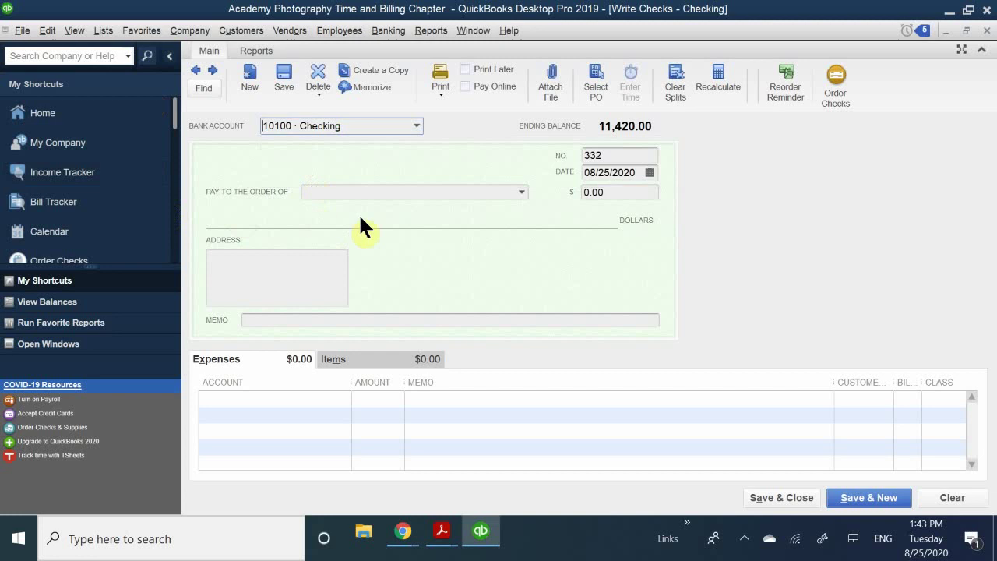
Set Miranda's Corner as the check's payee
{"action": "key", "text": "Tab"}
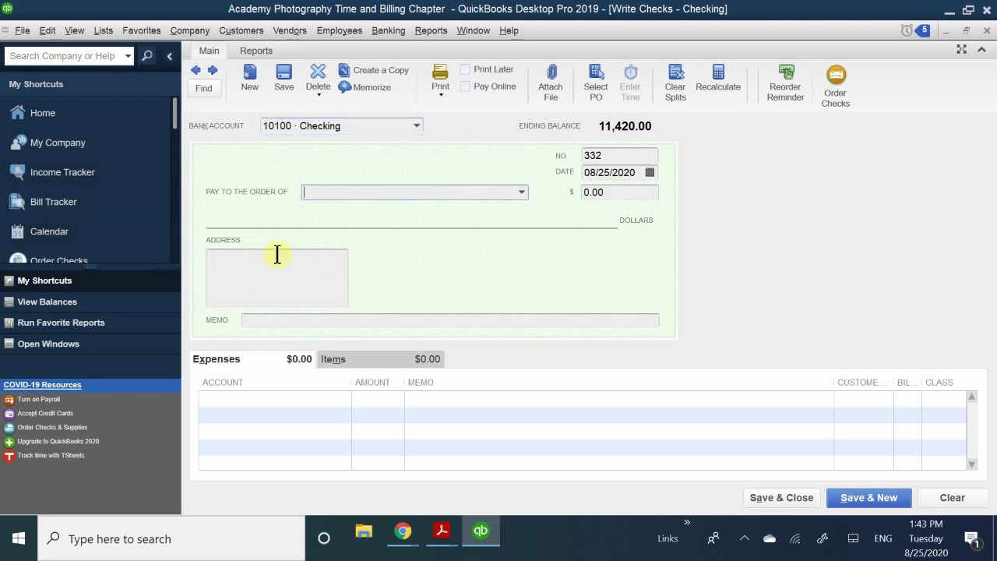
{"action": "type", "text": "Miranda's Corner"}
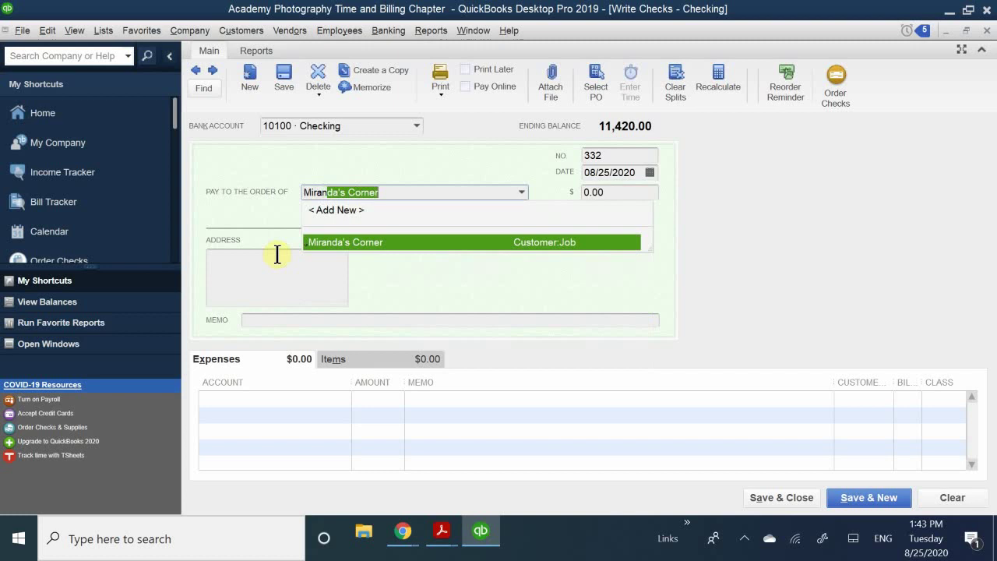
{"action": "left_click", "coordinate": [339, 240]}
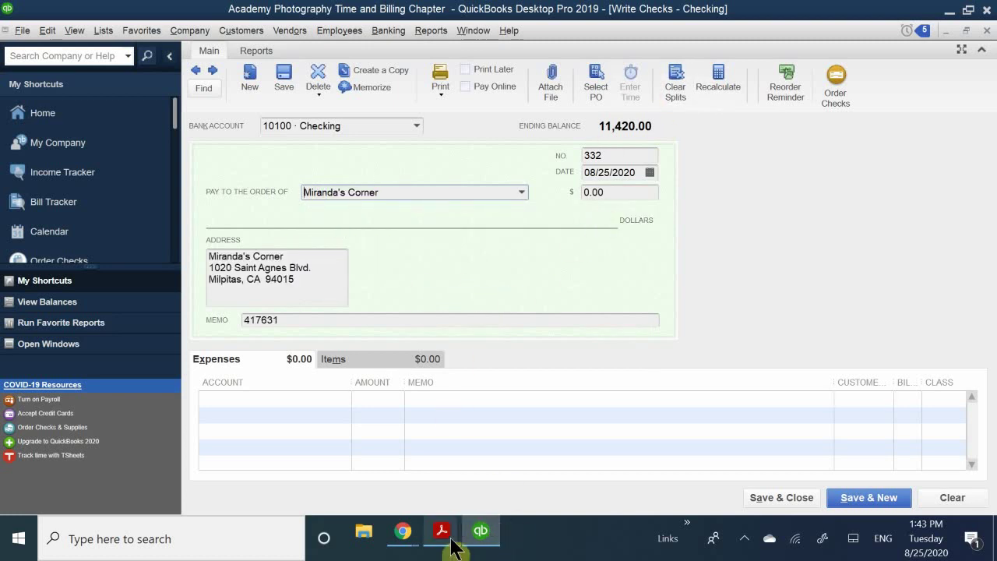
Switch to QB CH 9.pdf in Acrobat Reader and review the check details shown in Figure 9-2
{"action": "mouse_move", "coordinate": [442, 537]}
{"action": "mouse_move", "coordinate": [481, 484]}
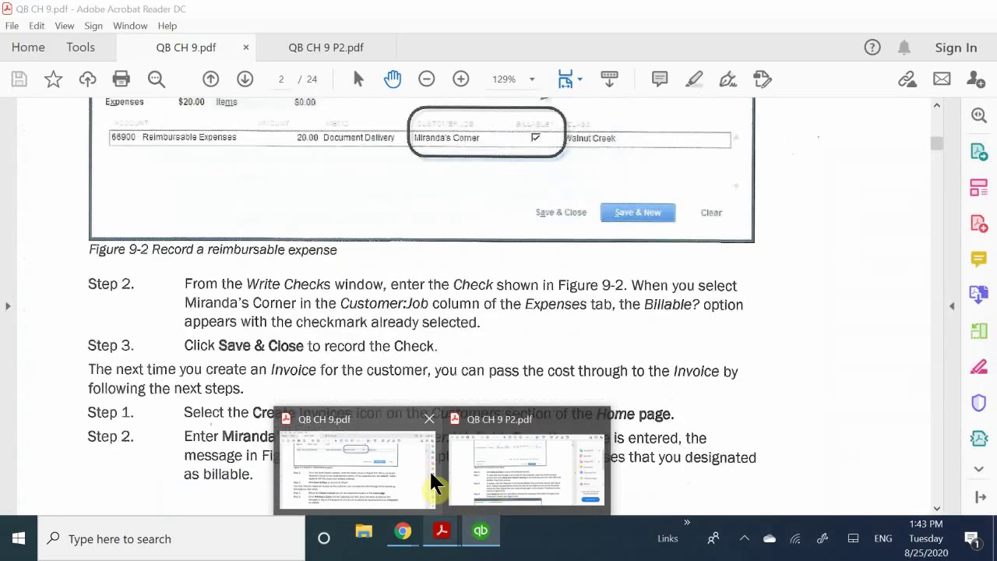
{"action": "left_click", "coordinate": [389, 467]}
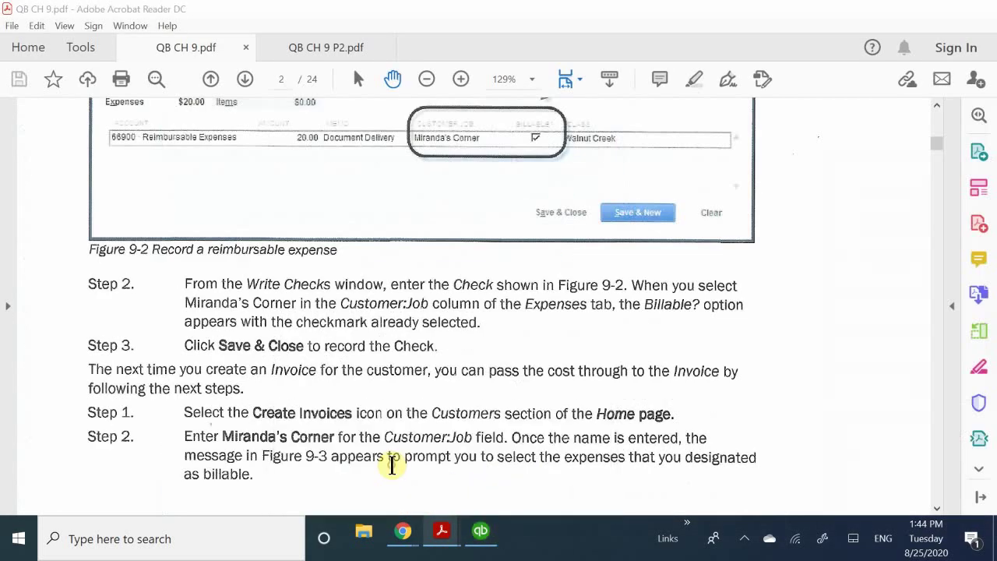
{"action": "scroll", "coordinate": [396, 377], "scroll_direction": "up", "scroll_amount": 3}
{"action": "scroll", "coordinate": [396, 377], "scroll_direction": "up", "scroll_amount": 3}
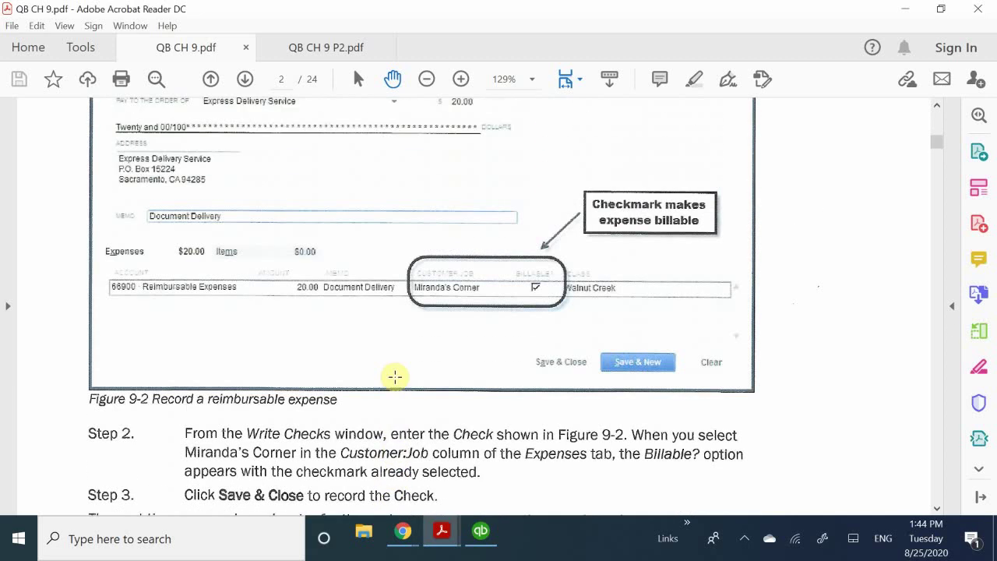
{"action": "scroll", "coordinate": [396, 378], "scroll_direction": "up", "scroll_amount": 5}
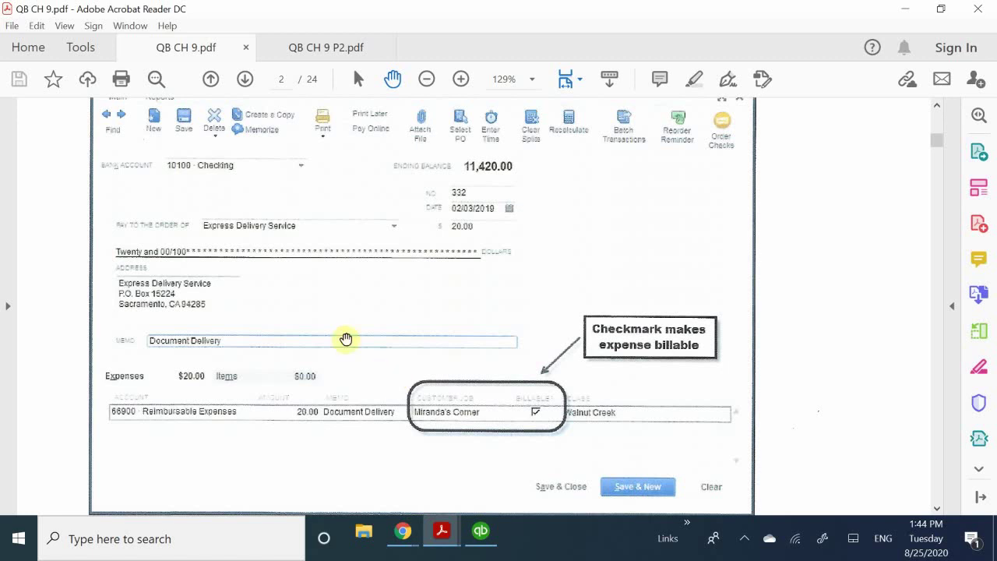
Switch back to QuickBooks and set the check's date to 08/03/2020
{"action": "left_click", "coordinate": [479, 533]}
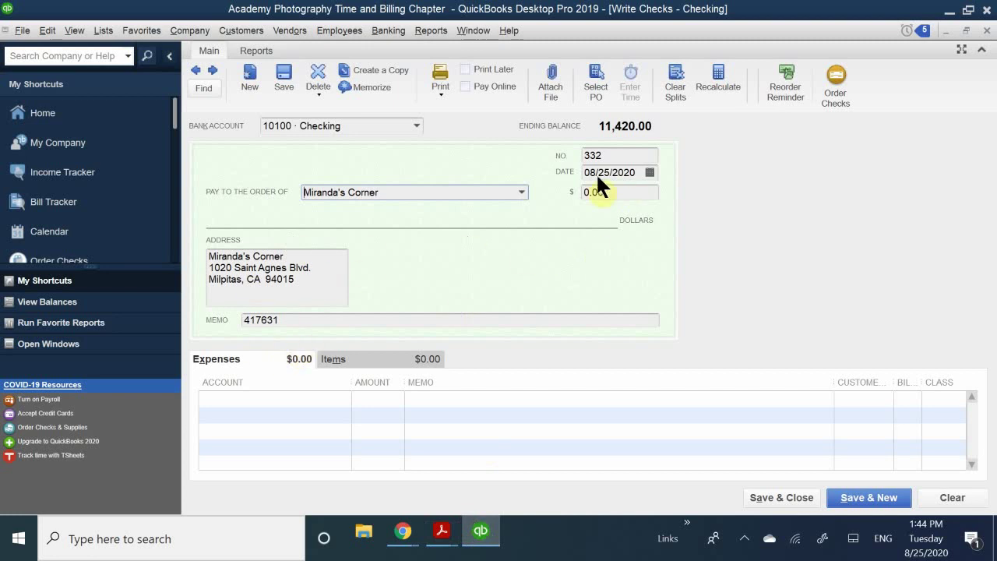
{"action": "left_click", "coordinate": [650, 173]}
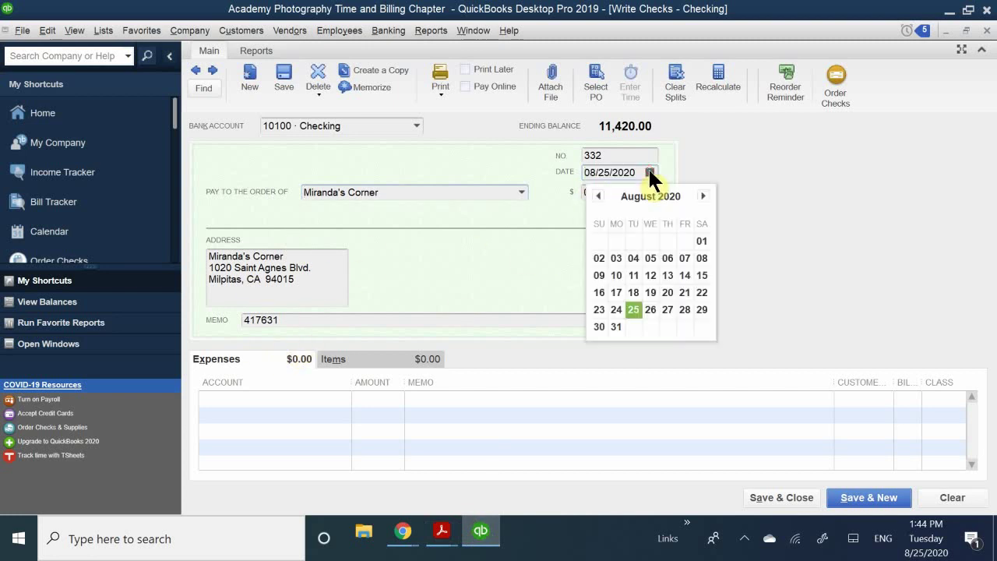
{"action": "left_click", "coordinate": [615, 258]}
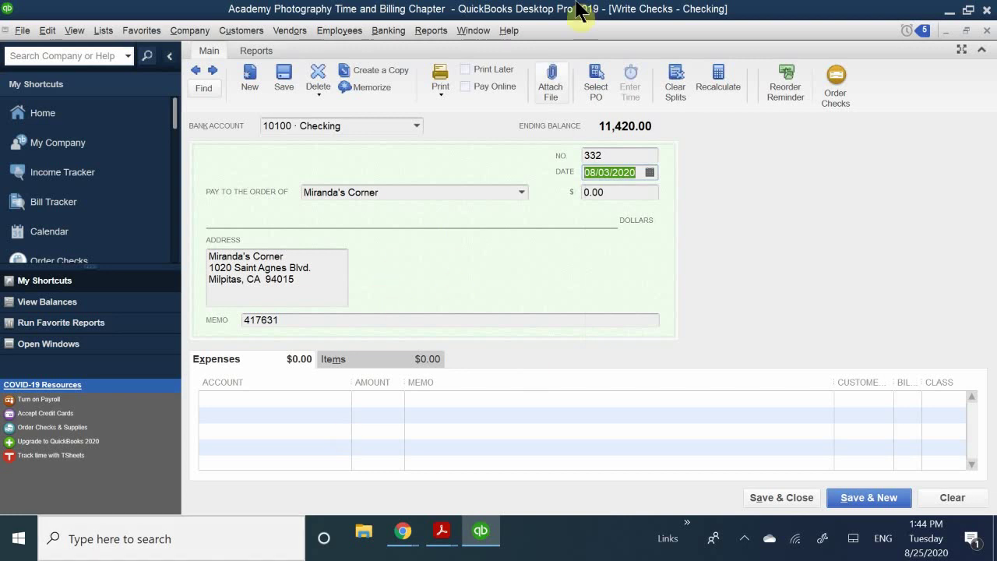
Add an expense line for account 66900 · Reimbursable Expenses with an amount of 20.00 and apply it to the check amount
{"action": "left_click", "coordinate": [619, 193]}
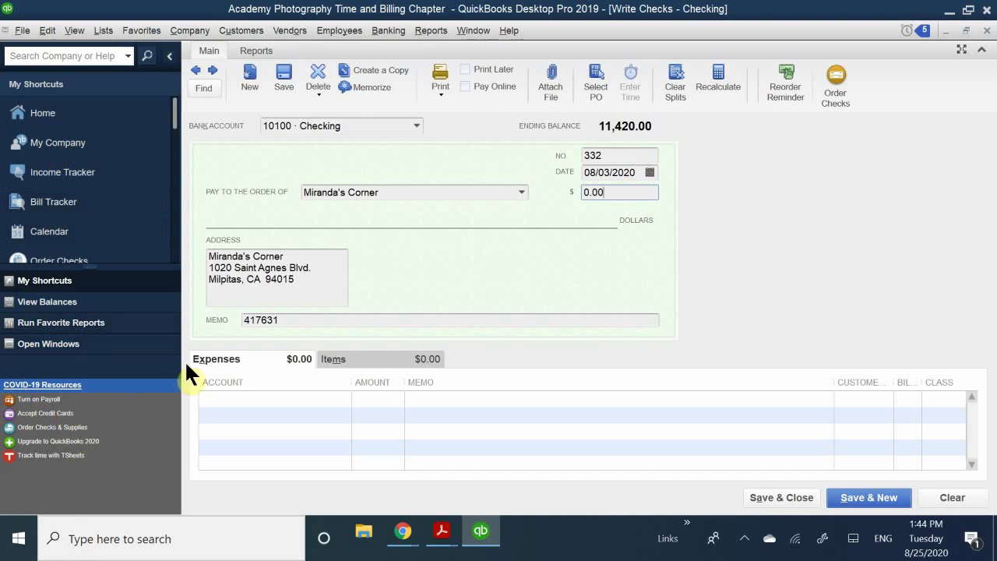
{"action": "left_click", "coordinate": [215, 357]}
{"action": "left_click", "coordinate": [340, 359]}
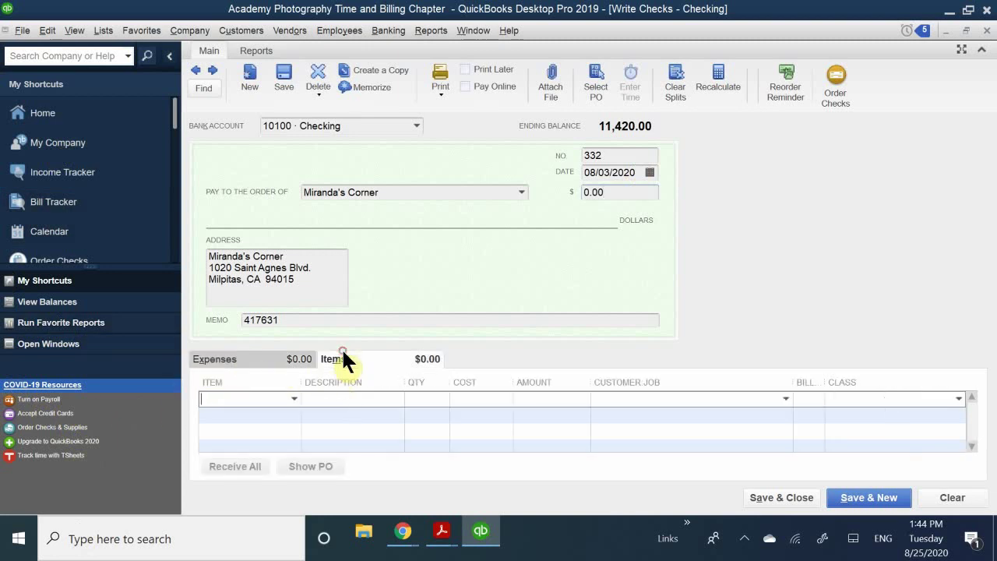
{"action": "left_click", "coordinate": [227, 359]}
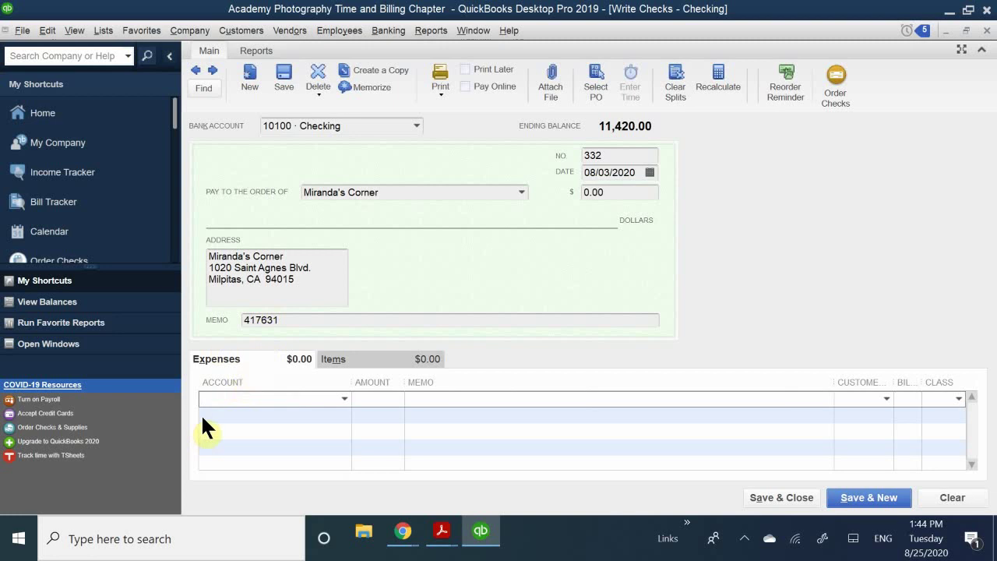
{"action": "left_click", "coordinate": [231, 402]}
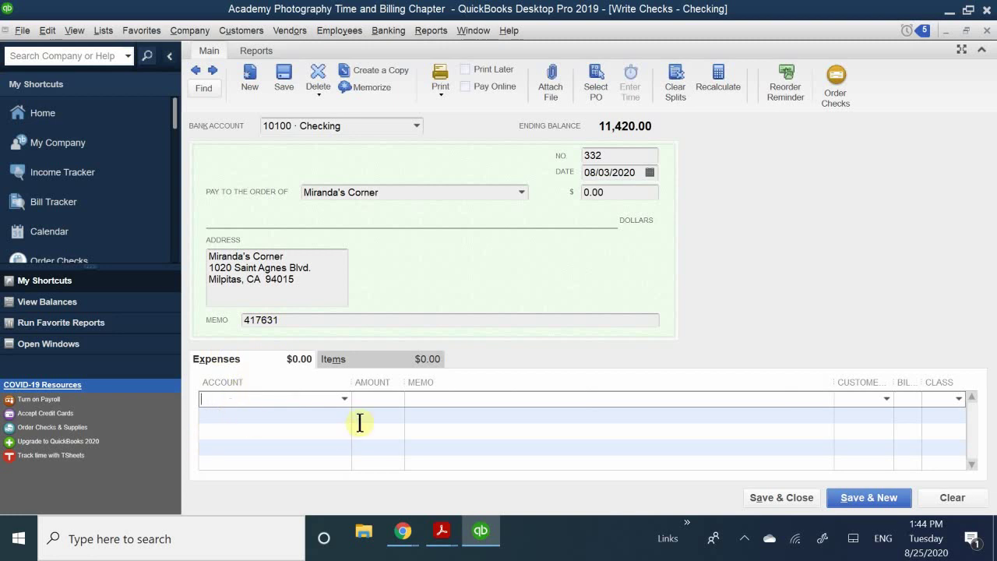
{"action": "type", "text": "Reimbursable Expenses"}
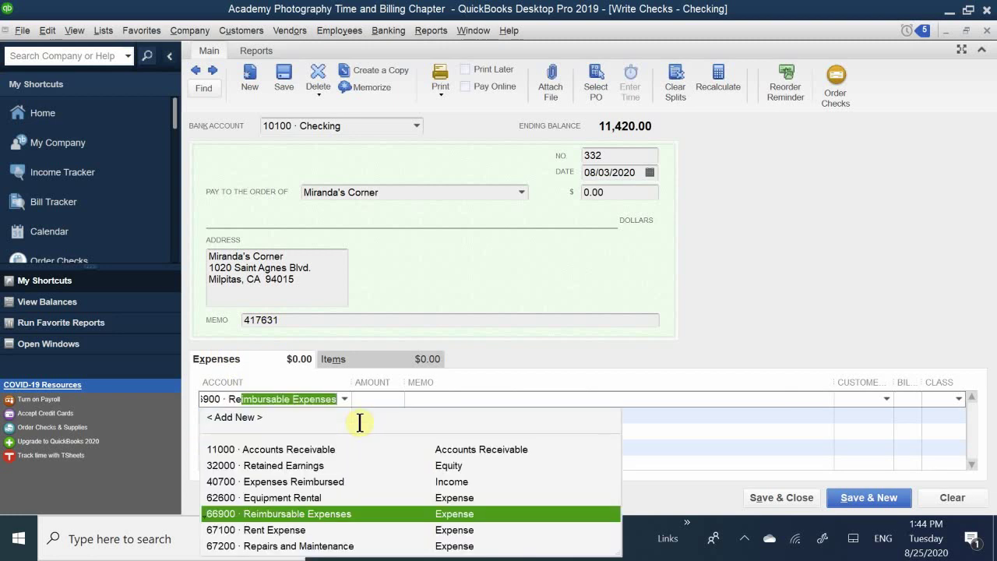
{"action": "left_click", "coordinate": [296, 509]}
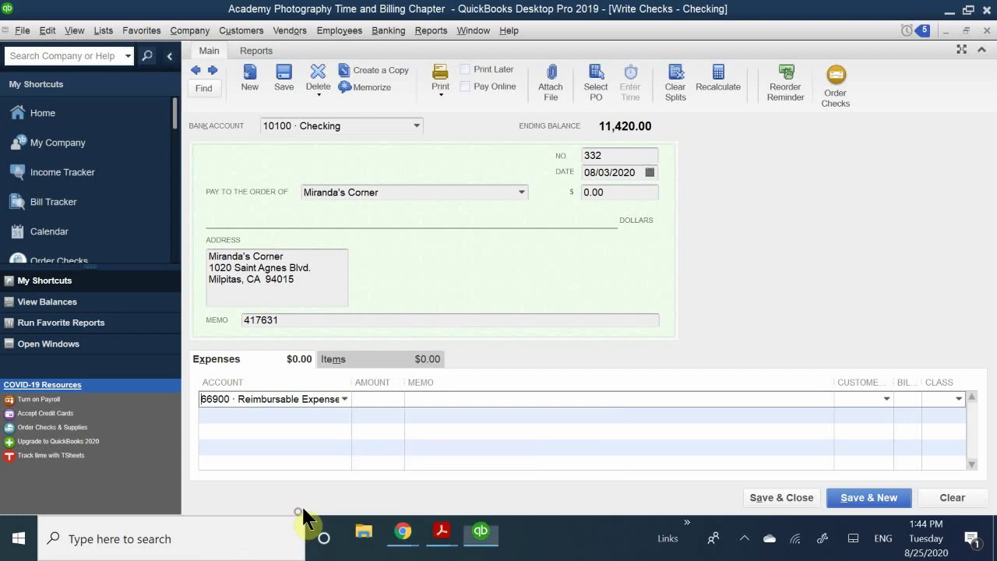
{"action": "left_click", "coordinate": [383, 400]}
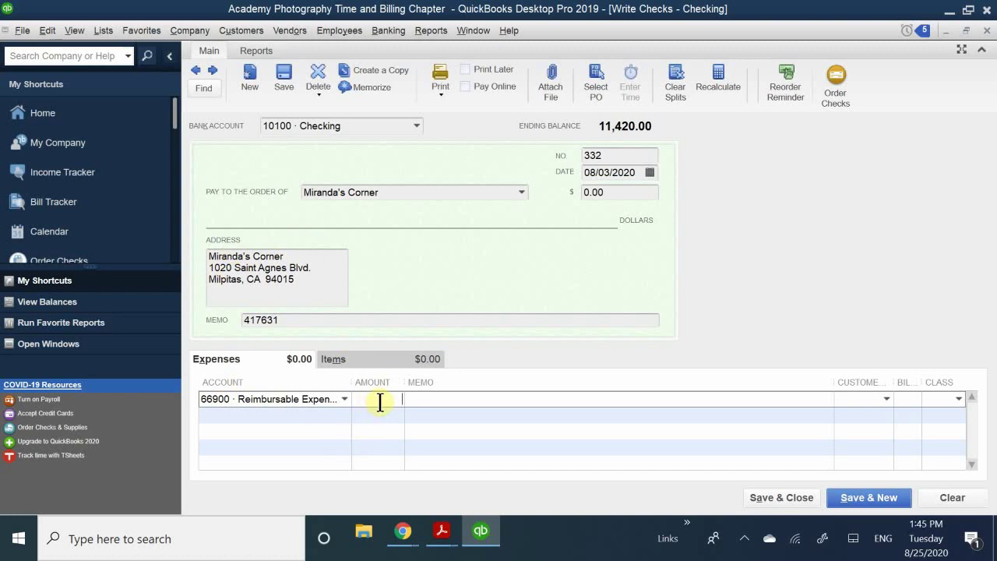
{"action": "type", "text": "20.00"}
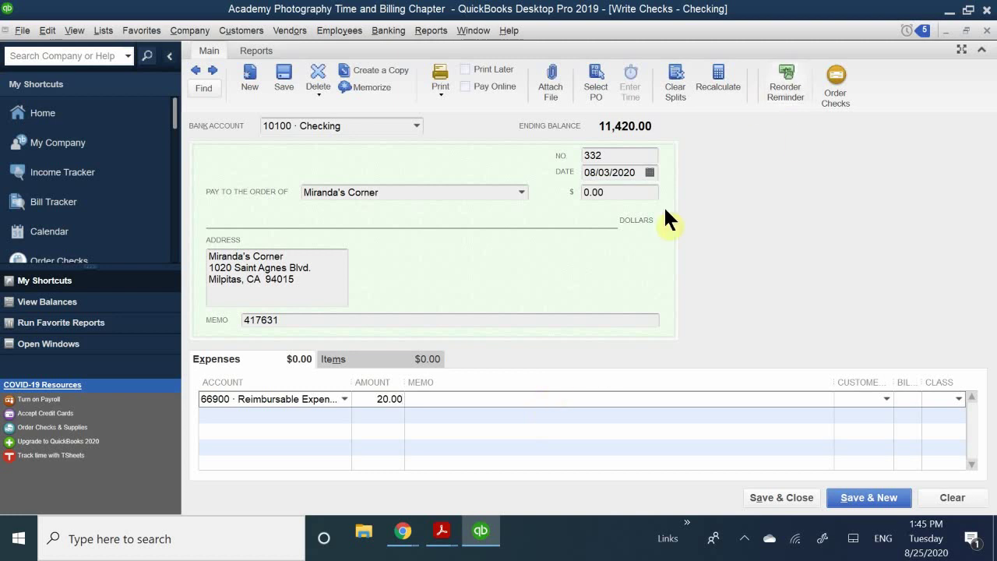
{"action": "left_click", "coordinate": [620, 195]}
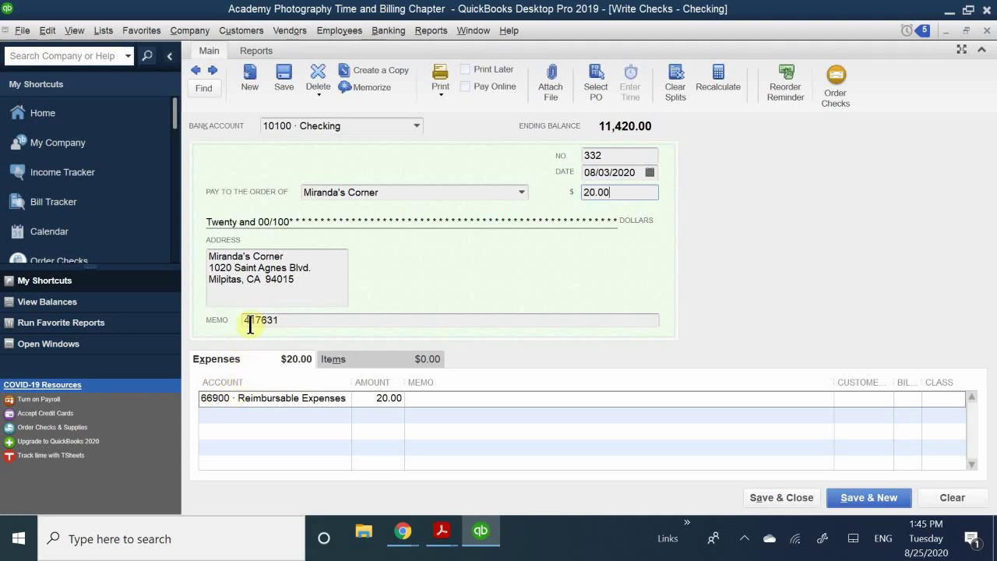
Replace the check's memo with Document Delivery
{"action": "left_click", "coordinate": [285, 320]}
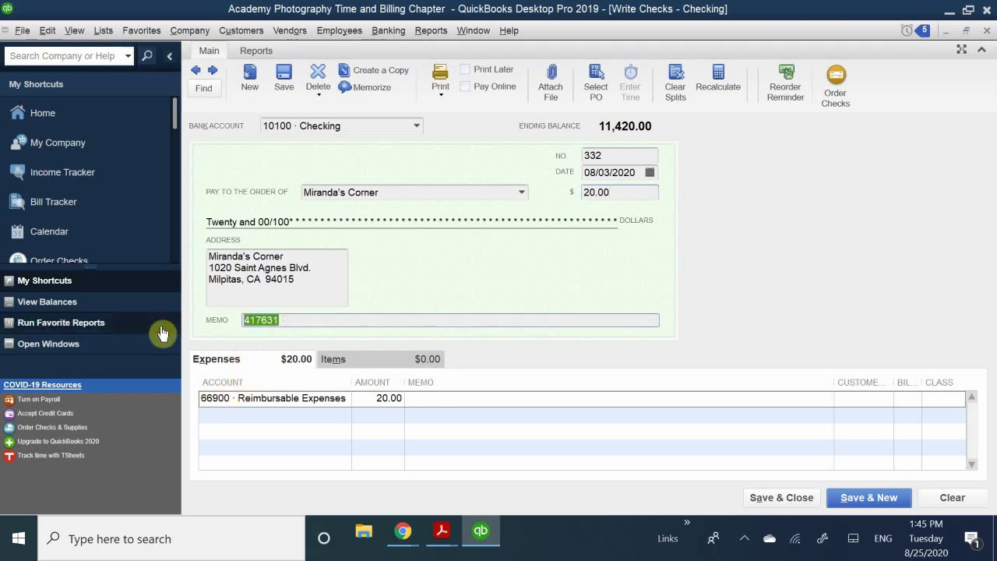
{"action": "key", "text": "Delete"}
{"action": "type", "text": "Docu"}
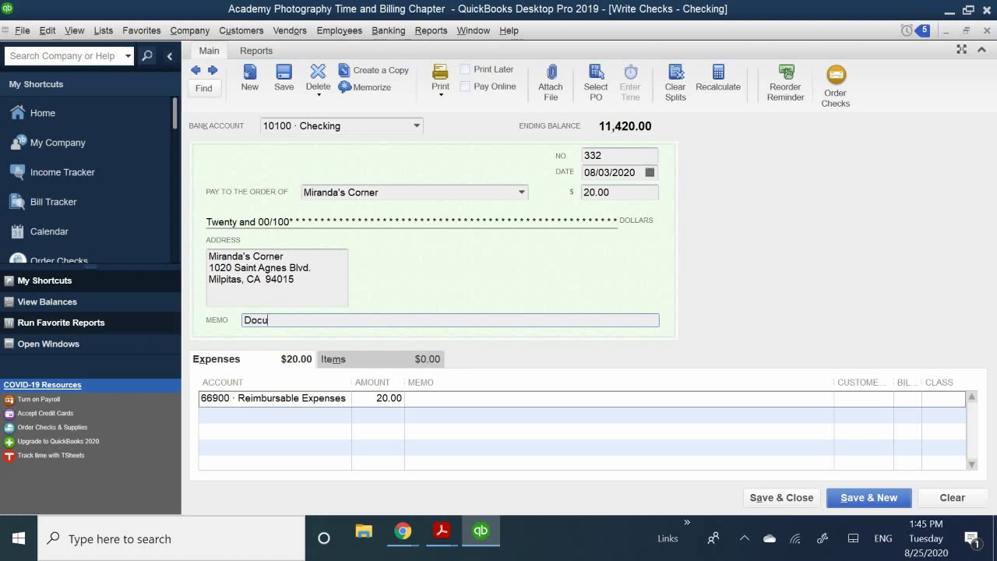
{"action": "type", "text": "ment Delivery"}
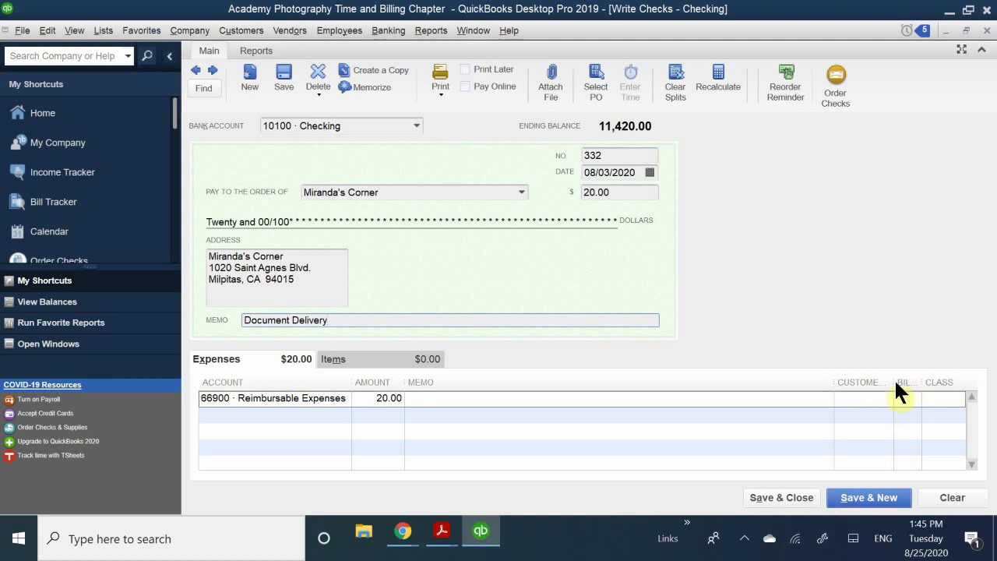
Resize the expense table's columns so the Customer:Job and Billable? headings are fully readable
{"action": "left_click_drag", "start_coordinate": [895, 381], "coordinate": [857, 382]}
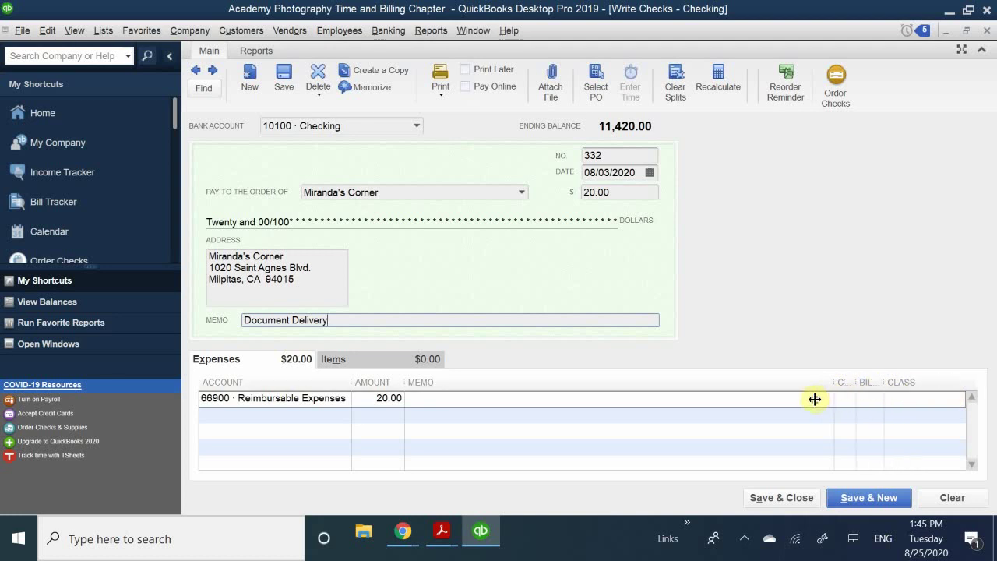
{"action": "left_click", "coordinate": [859, 403]}
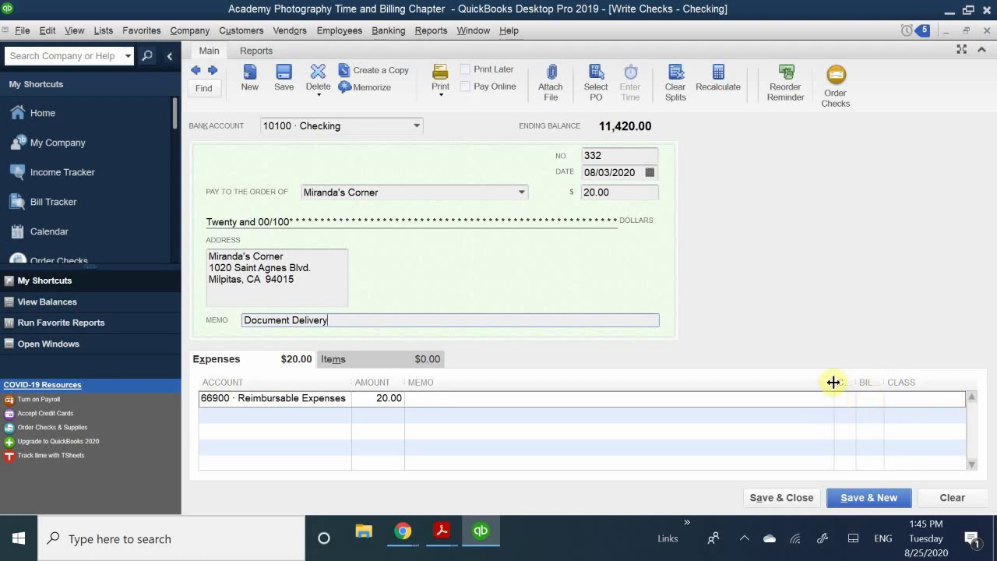
{"action": "left_click_drag", "start_coordinate": [832, 383], "coordinate": [733, 390]}
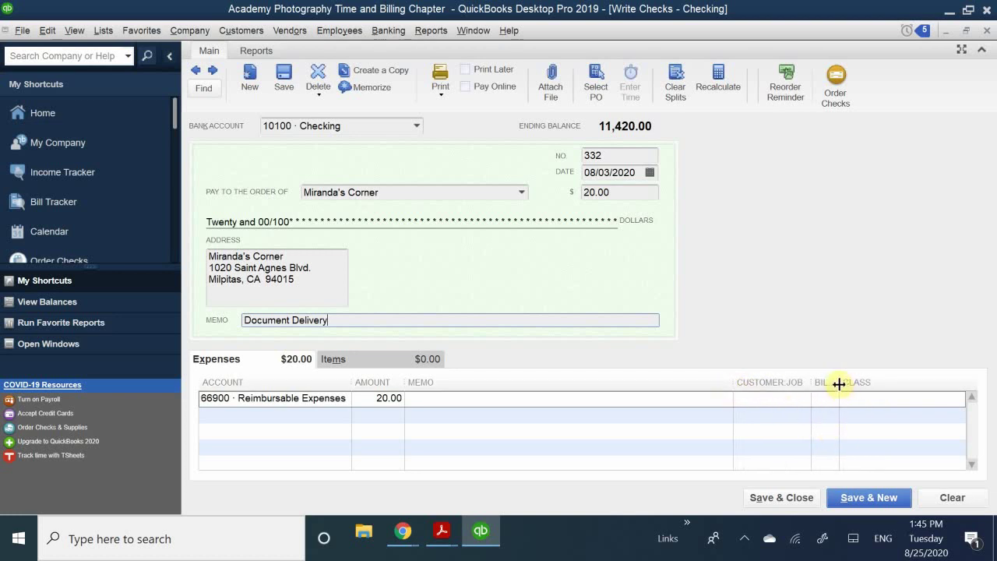
{"action": "left_click_drag", "start_coordinate": [841, 382], "coordinate": [886, 384]}
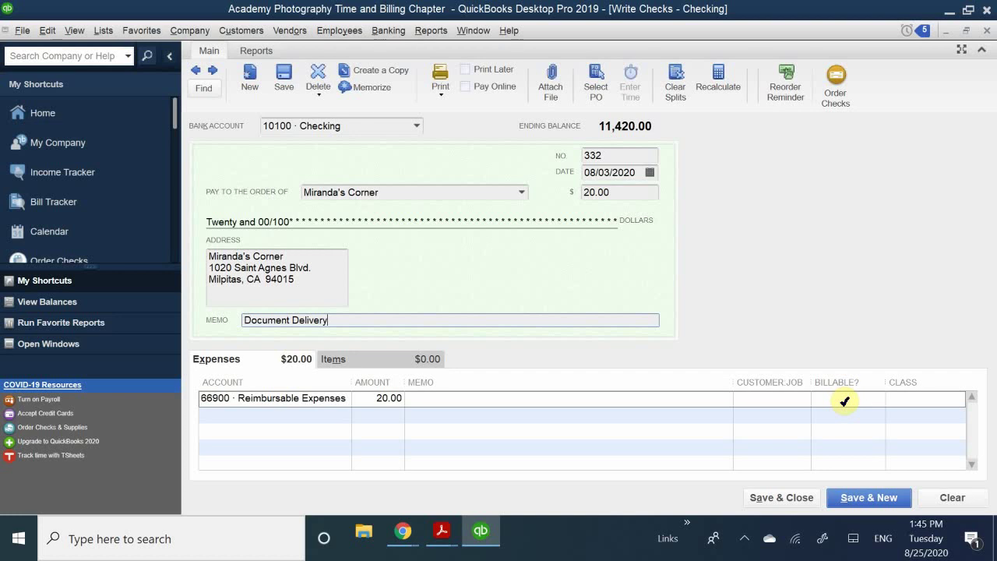
Try to mark the Reimbursable Expenses line as billable, and narrow the Billable? column
{"action": "left_click", "coordinate": [844, 401]}
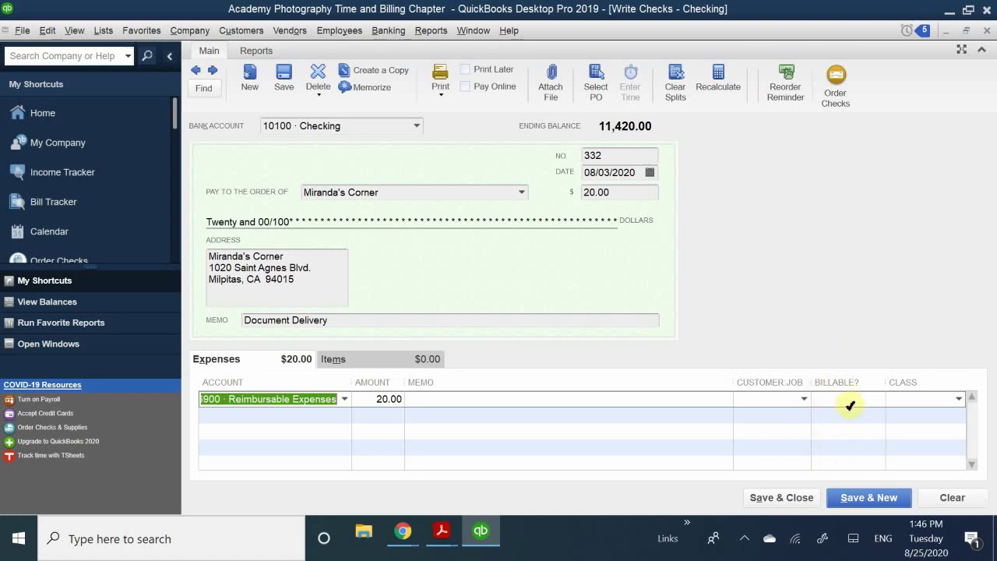
{"action": "left_click", "coordinate": [856, 412]}
{"action": "left_click", "coordinate": [855, 396]}
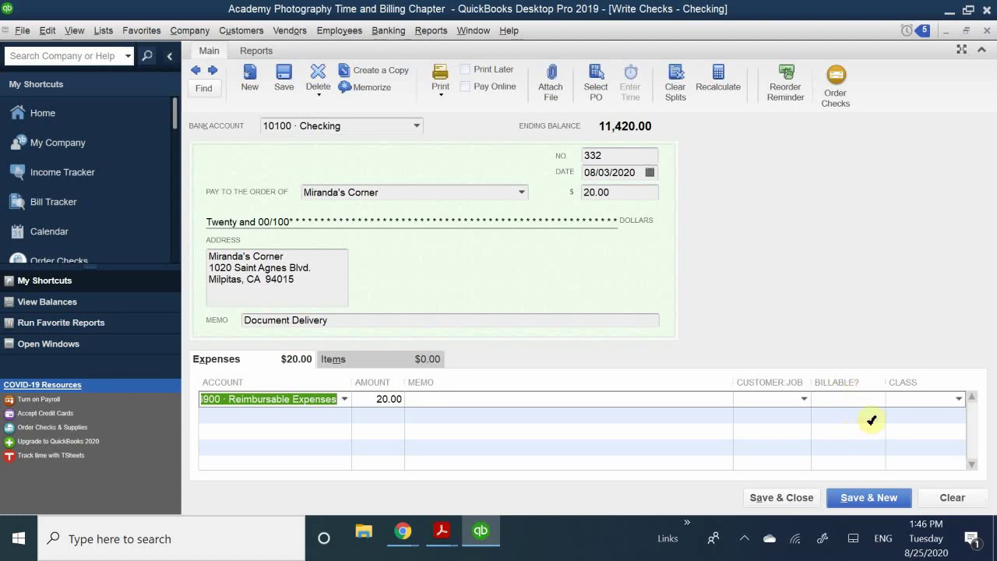
{"action": "left_click_drag", "start_coordinate": [884, 382], "coordinate": [847, 389]}
{"action": "left_click", "coordinate": [836, 398]}
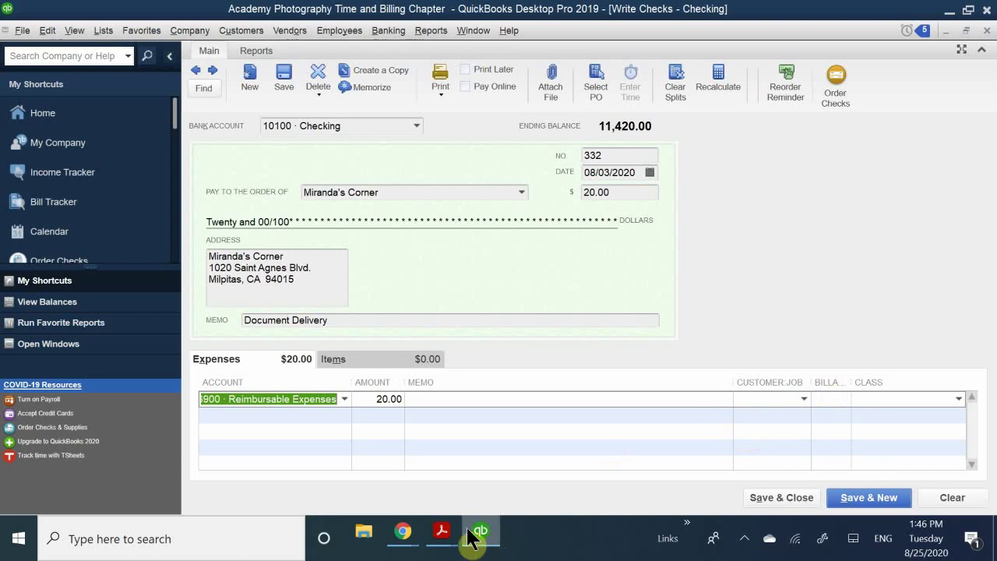
Recheck the payee and expense line of the Figure 9-2 check in QB CH 9.pdf, and return to QuickBooks
{"action": "mouse_move", "coordinate": [448, 534]}
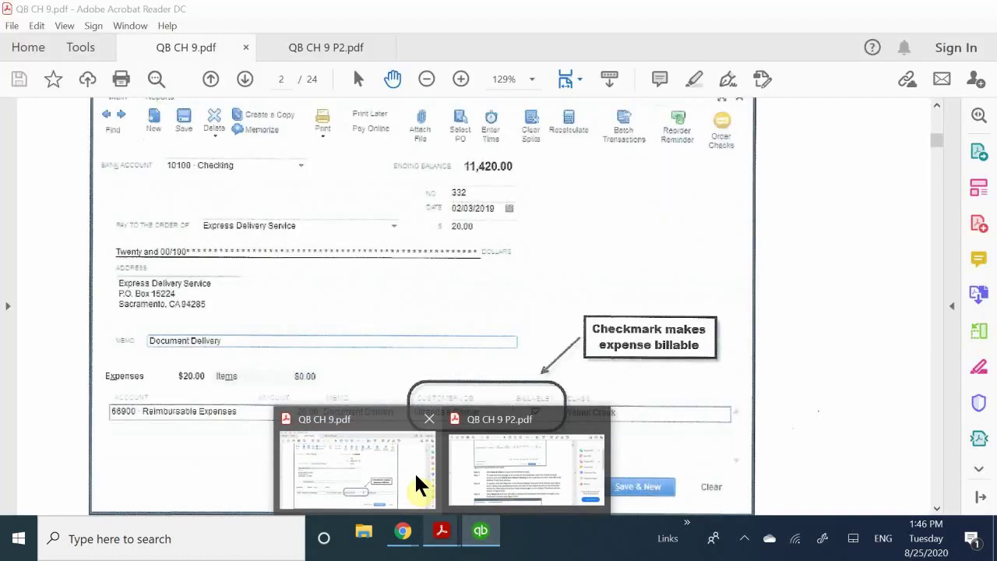
{"action": "left_click", "coordinate": [414, 472]}
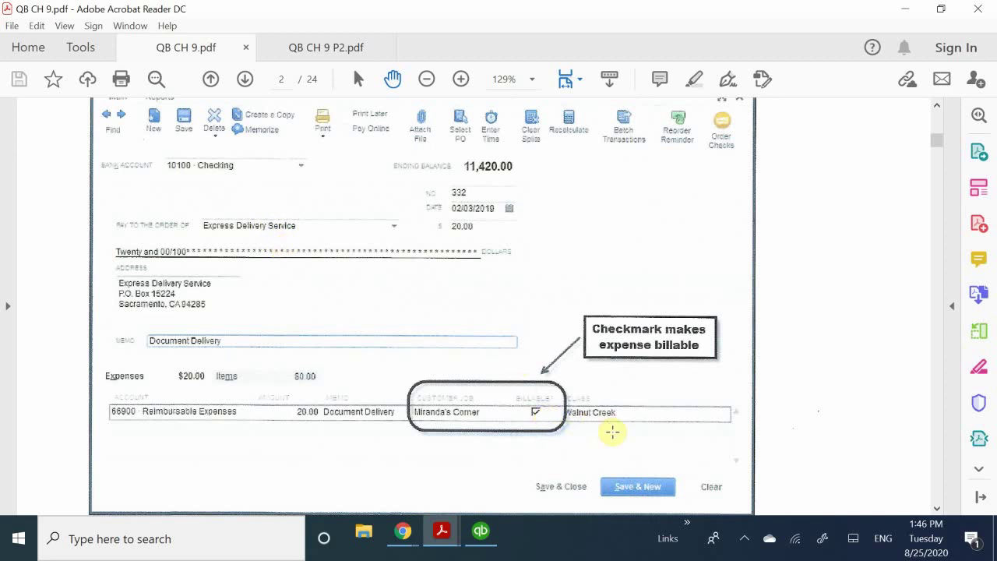
{"action": "left_click", "coordinate": [499, 529]}
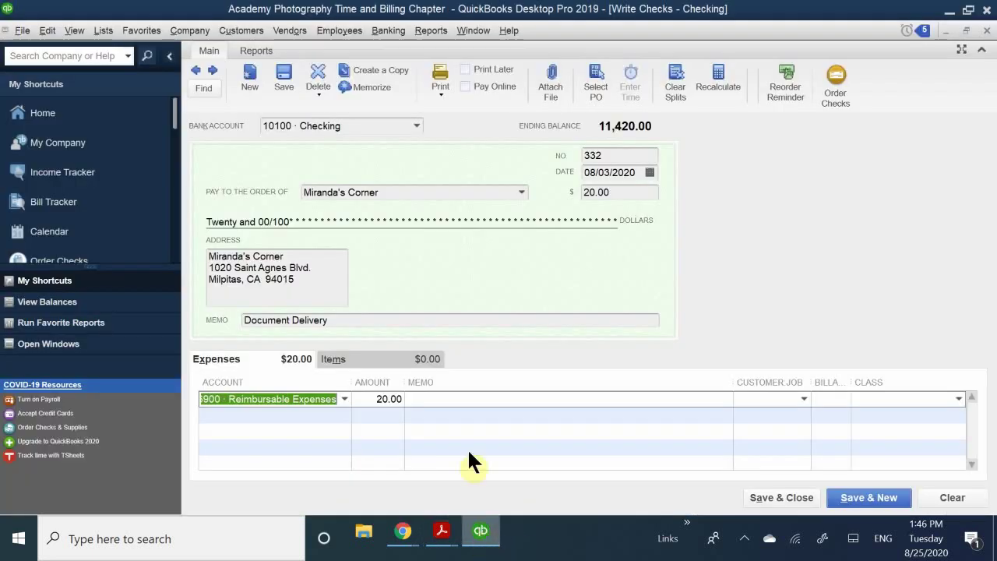
Change the check's payee to the vendor Express Delivery Service
{"action": "left_click", "coordinate": [390, 195]}
{"action": "left_click_drag", "start_coordinate": [390, 194], "coordinate": [257, 195]}
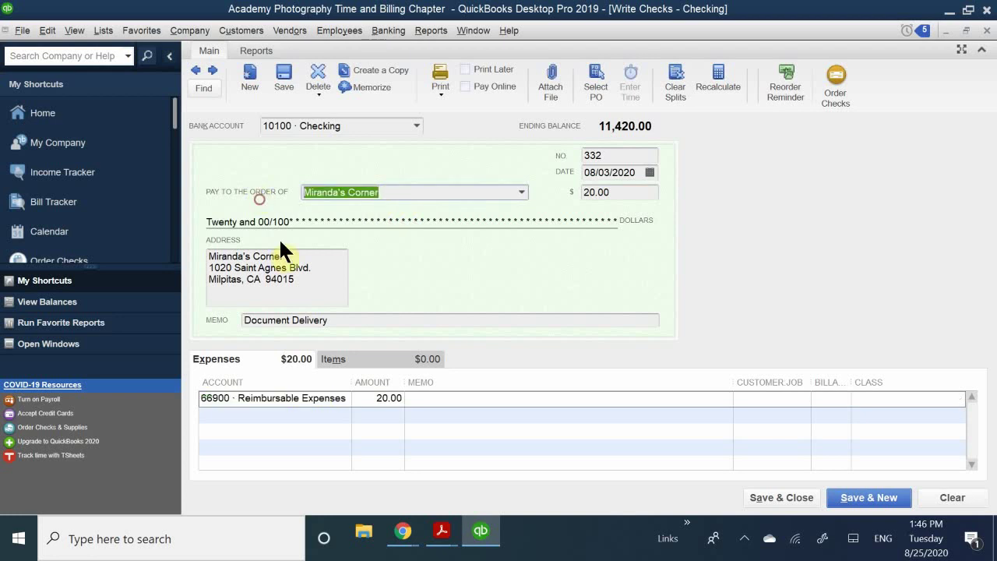
{"action": "key", "text": "BackSpace"}
{"action": "type", "text": "Del"}
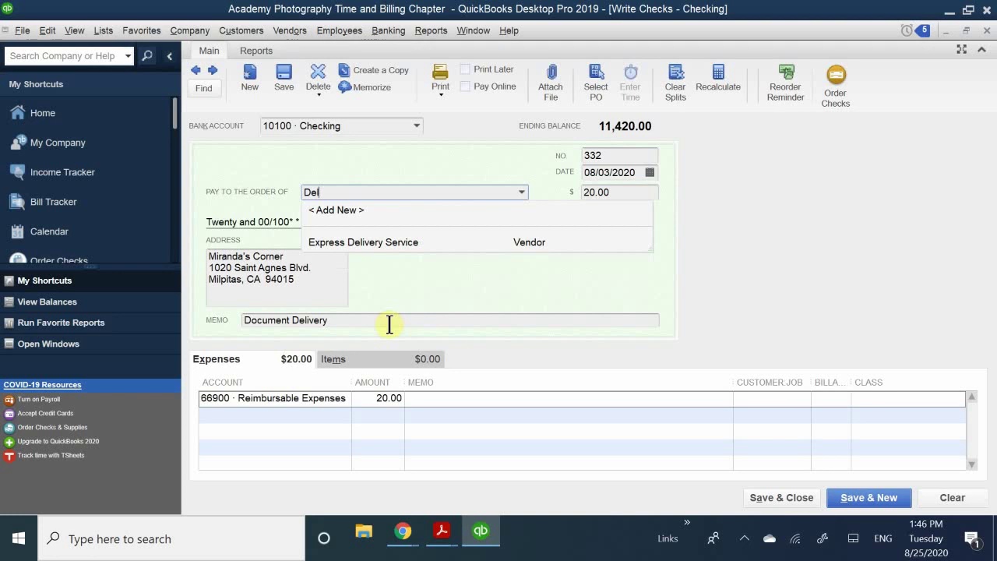
{"action": "left_click", "coordinate": [386, 241]}
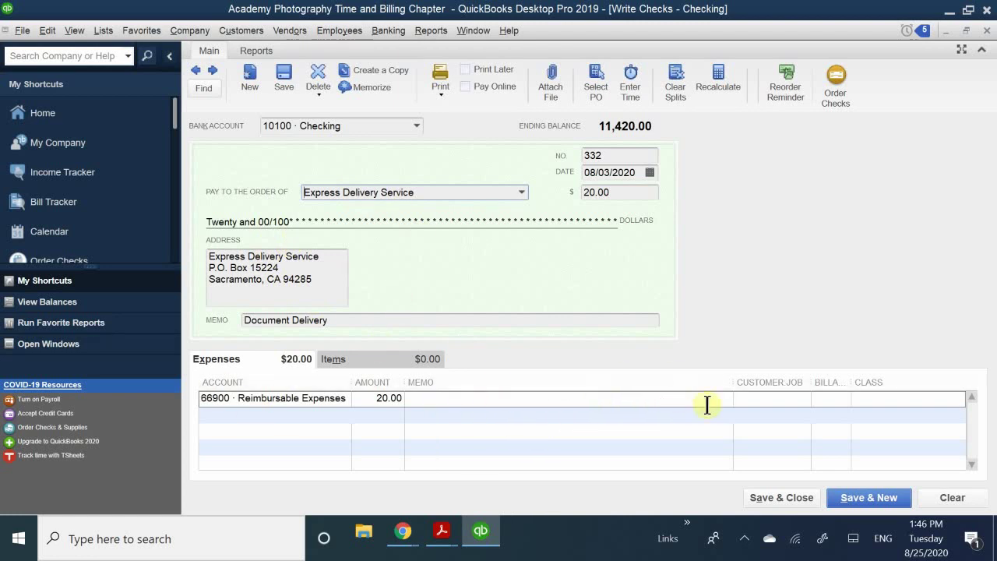
Assign the Reimbursable Expenses line to the customer Miranda's Corner and keep it marked as billable
{"action": "left_click", "coordinate": [751, 399]}
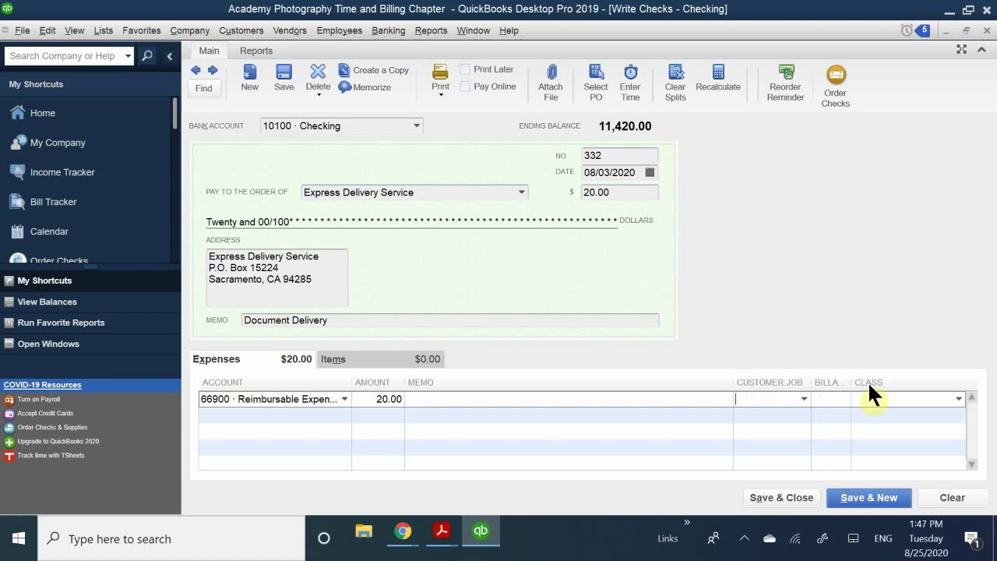
{"action": "type", "text": "Miran"}
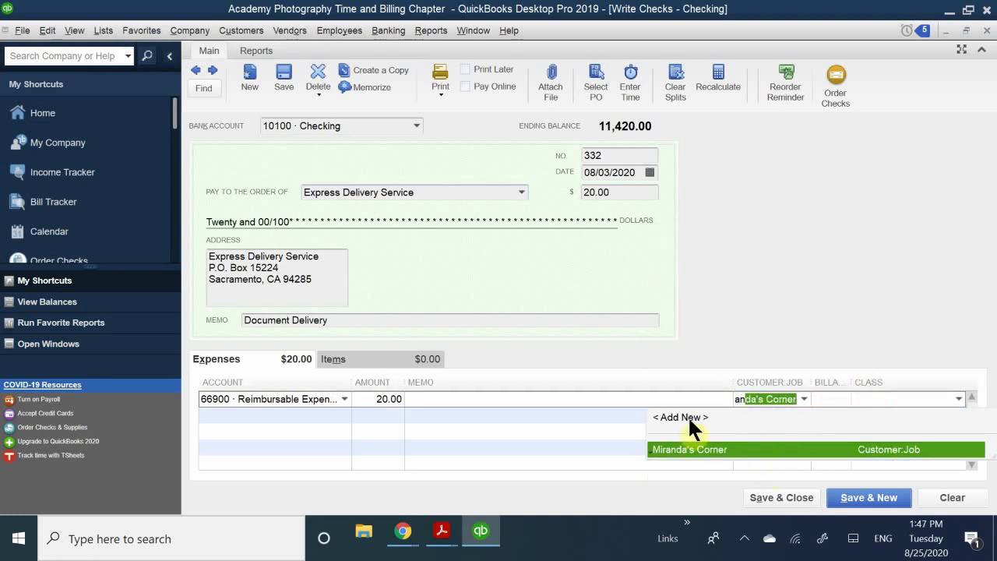
{"action": "left_click", "coordinate": [722, 450]}
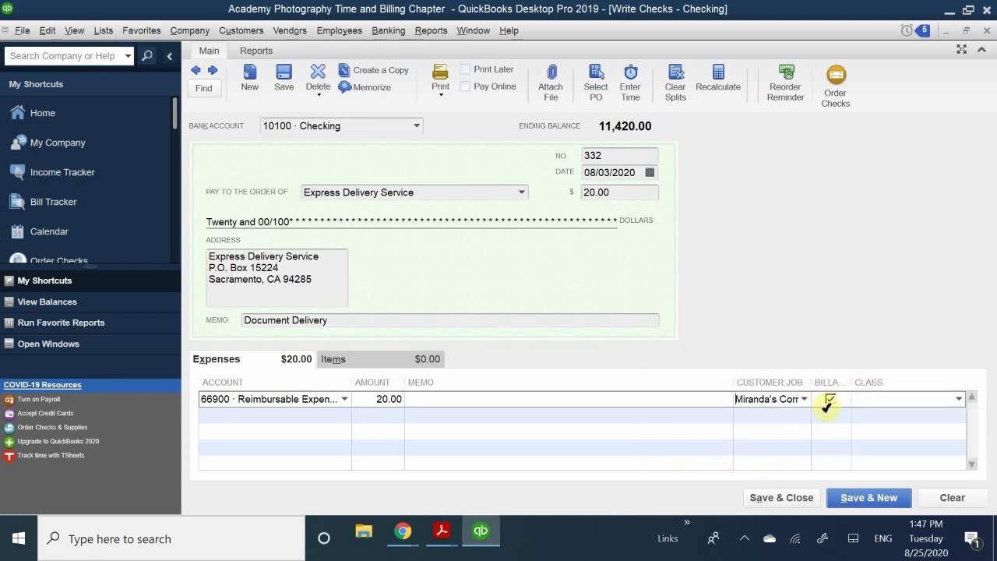
{"action": "left_click", "coordinate": [830, 400]}
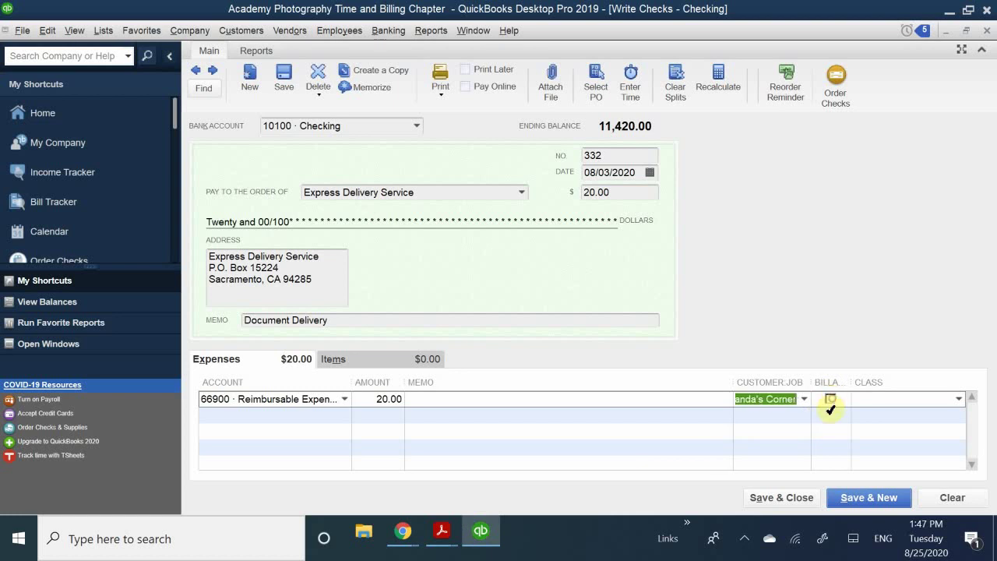
{"action": "left_click", "coordinate": [830, 399]}
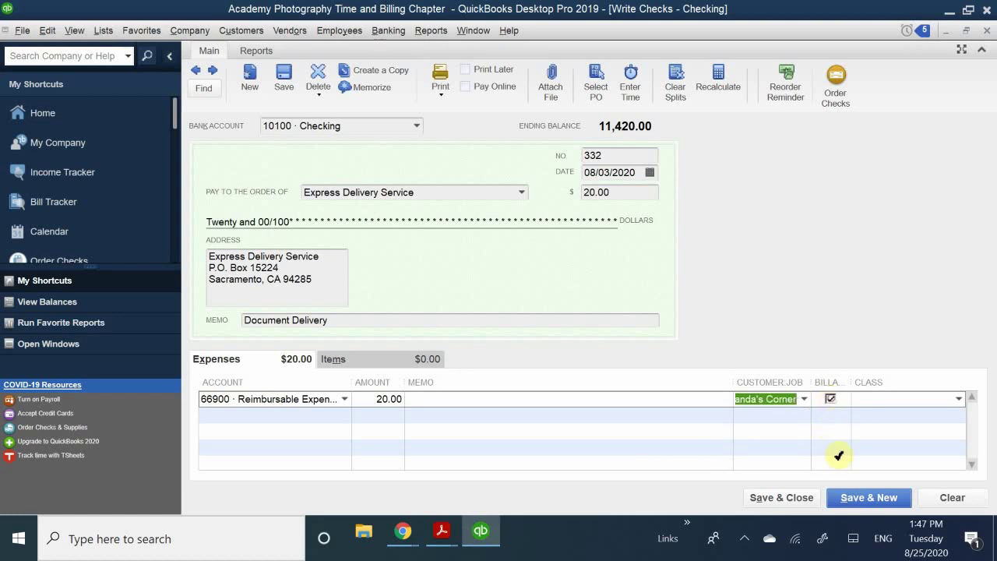
Set the expense line's class to Walnut Creek, then save and close the check
{"action": "left_click", "coordinate": [870, 418]}
{"action": "left_click", "coordinate": [882, 398]}
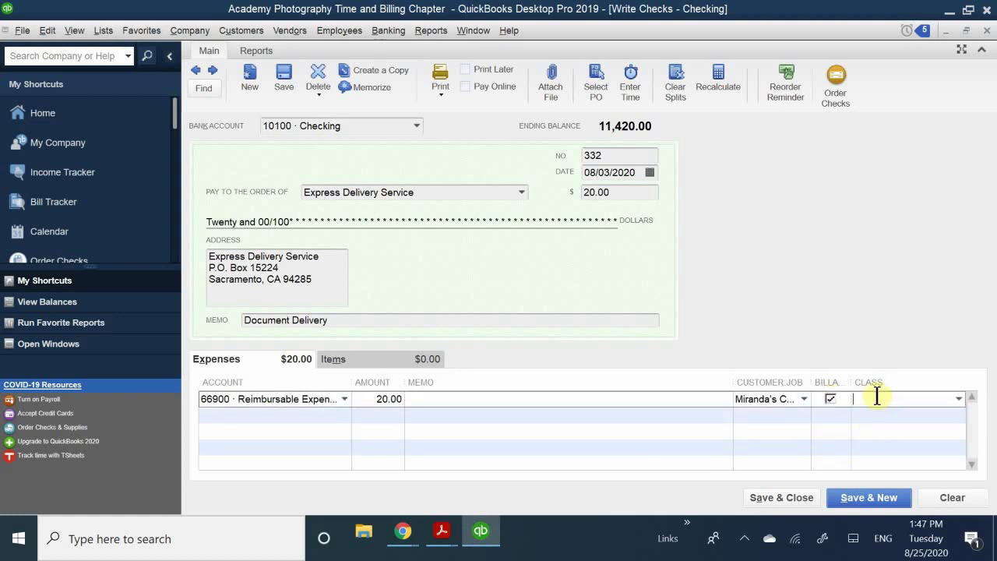
{"action": "type", "text": "Walnut"}
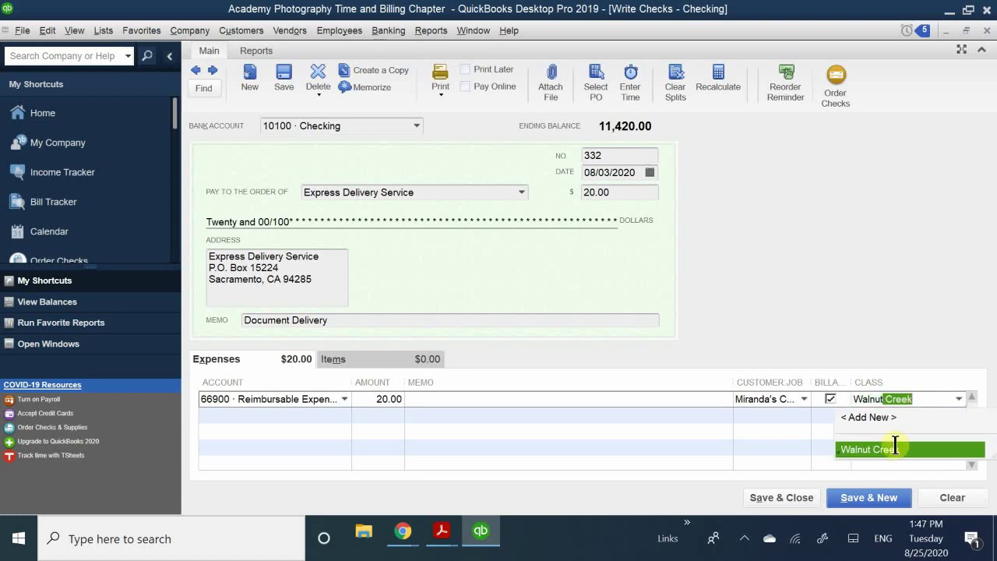
{"action": "type", "text": " Creek"}
{"action": "left_click", "coordinate": [876, 446]}
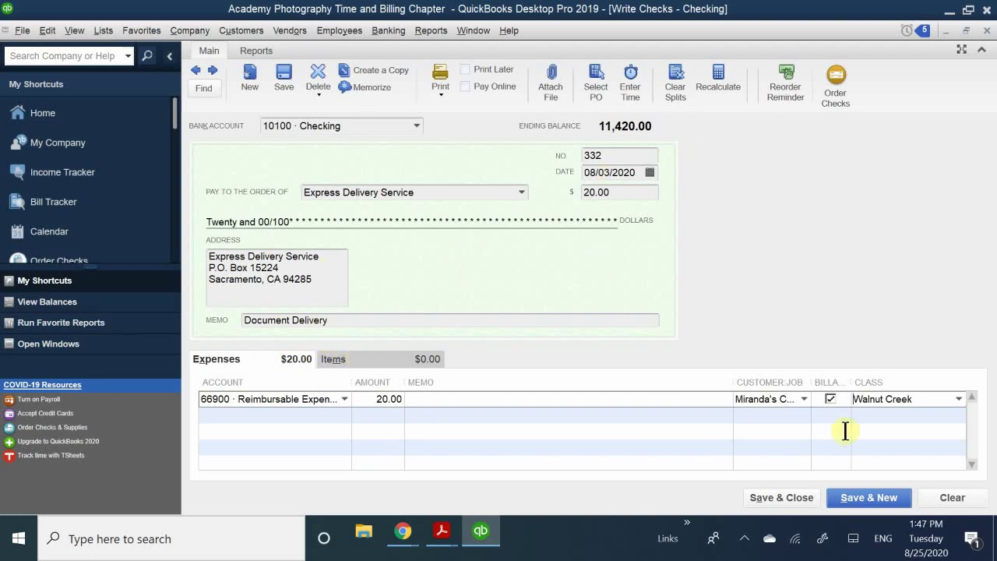
{"action": "left_click", "coordinate": [770, 496]}
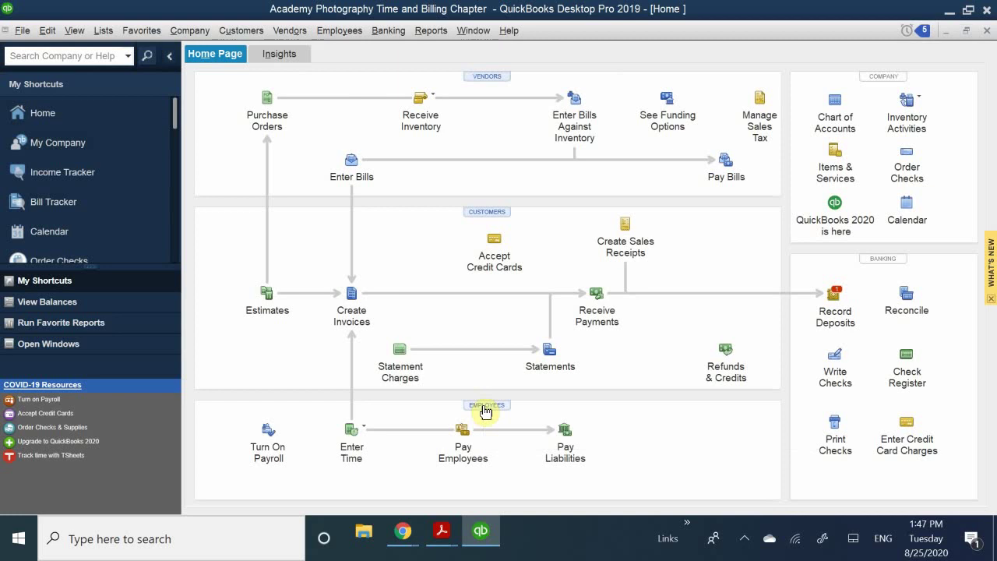
Create a new invoice from the Home page for the customer Miranda's Corner
{"action": "left_click", "coordinate": [351, 294]}
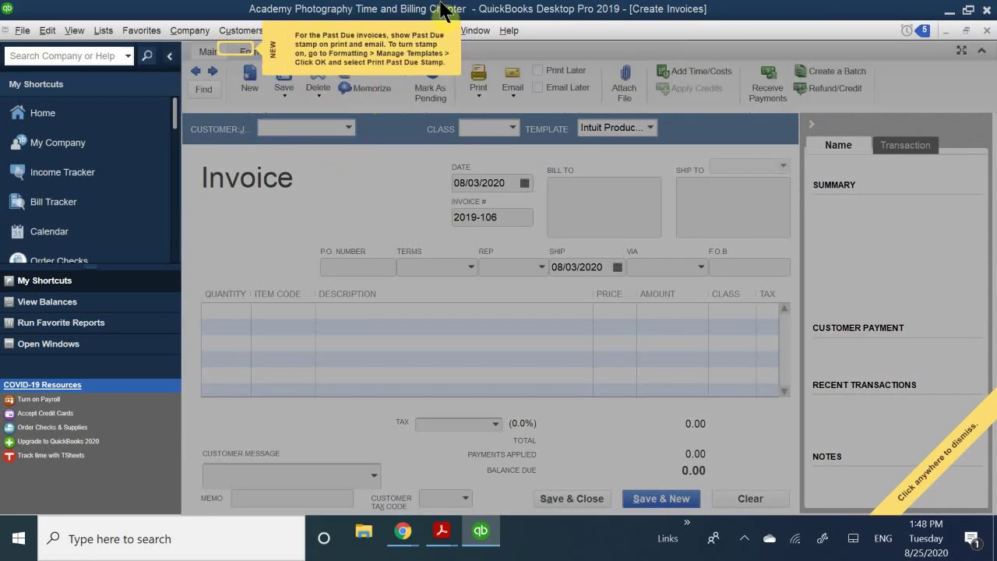
{"action": "left_click", "coordinate": [377, 32]}
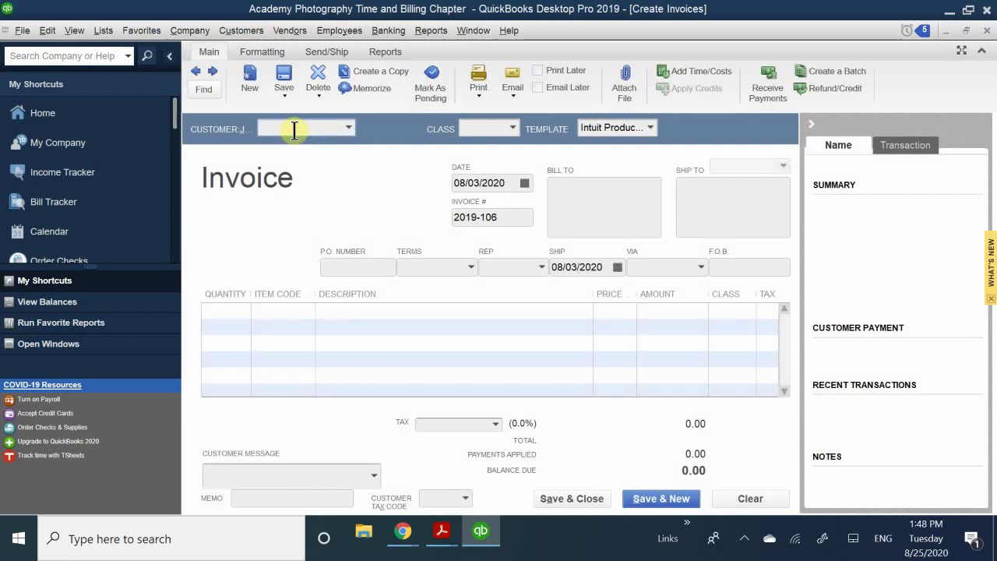
{"action": "type", "text": "Miran"}
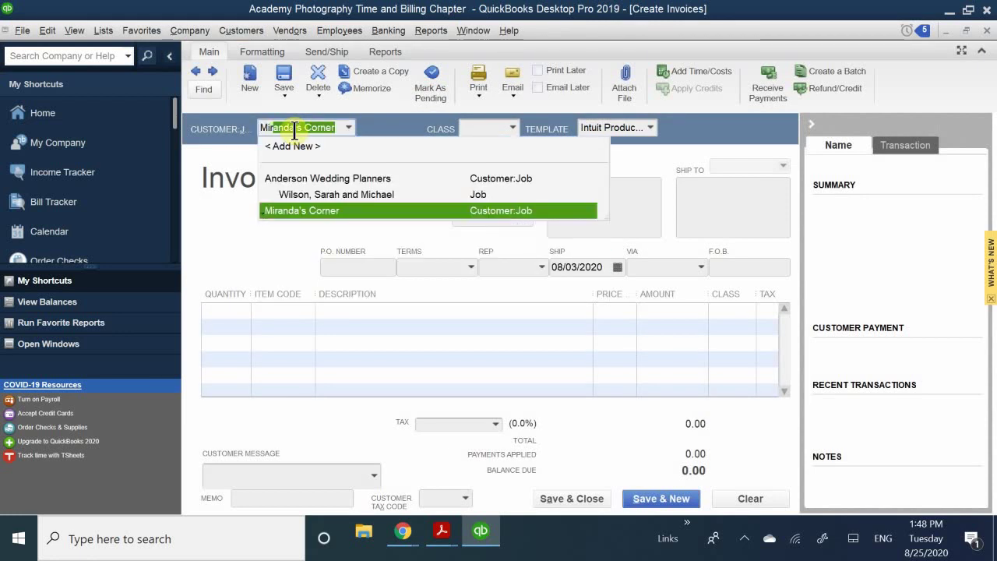
{"action": "type", "text": "a"}
{"action": "key", "text": "BackSpace"}
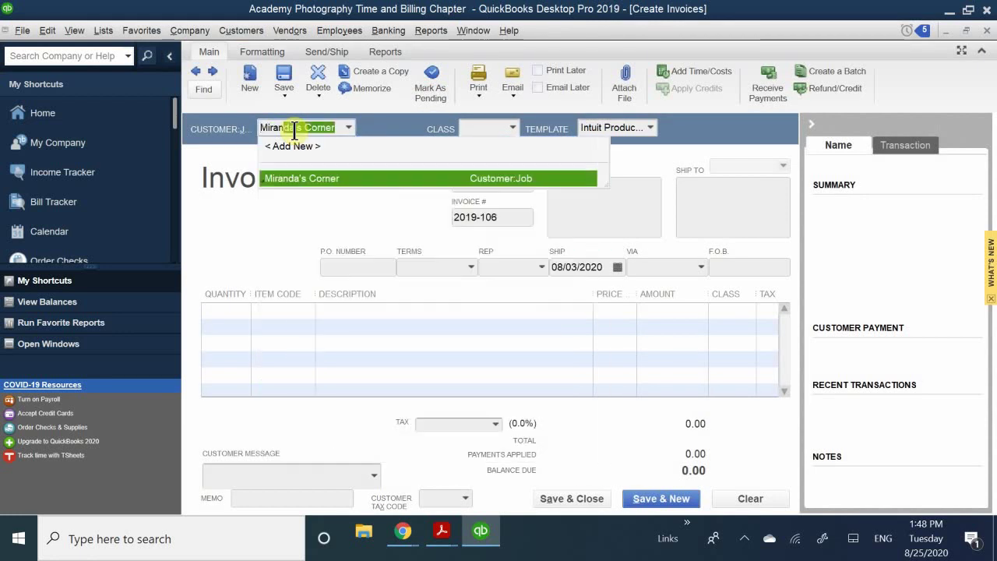
{"action": "left_click", "coordinate": [298, 178]}
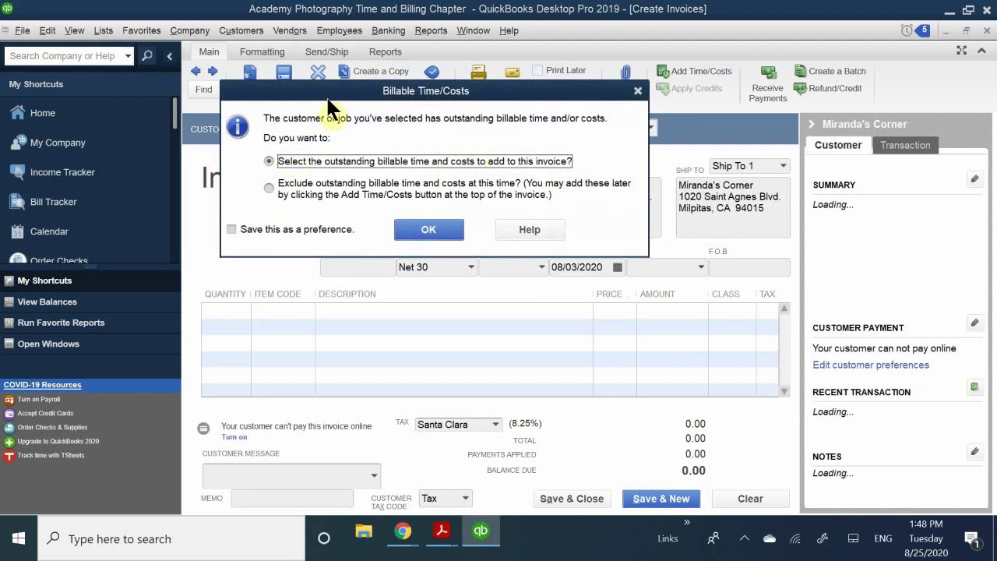
Choose to select the outstanding billable time and costs to add to the Miranda's Corner invoice
{"action": "left_click_drag", "start_coordinate": [336, 93], "coordinate": [376, 162]}
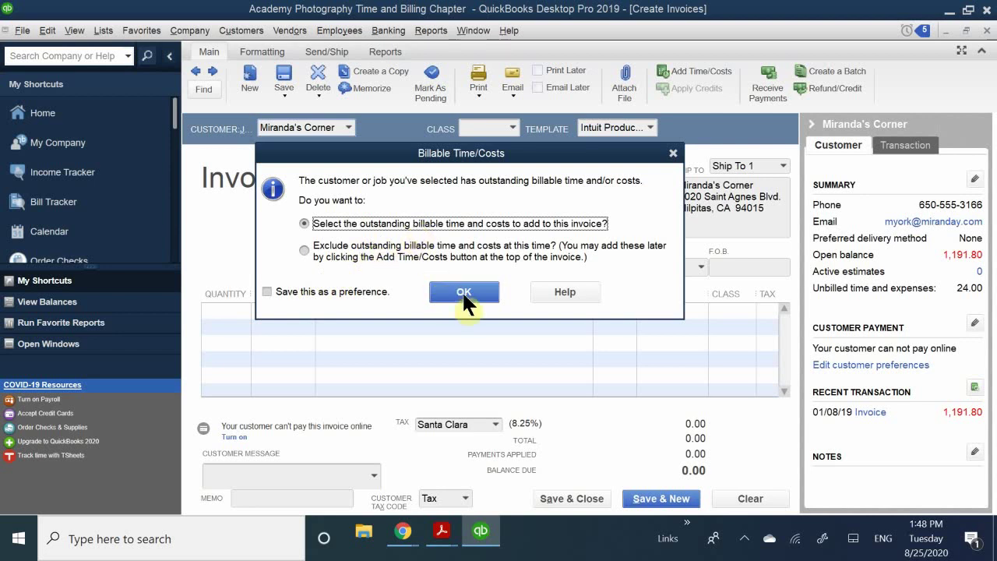
{"action": "left_click", "coordinate": [317, 290]}
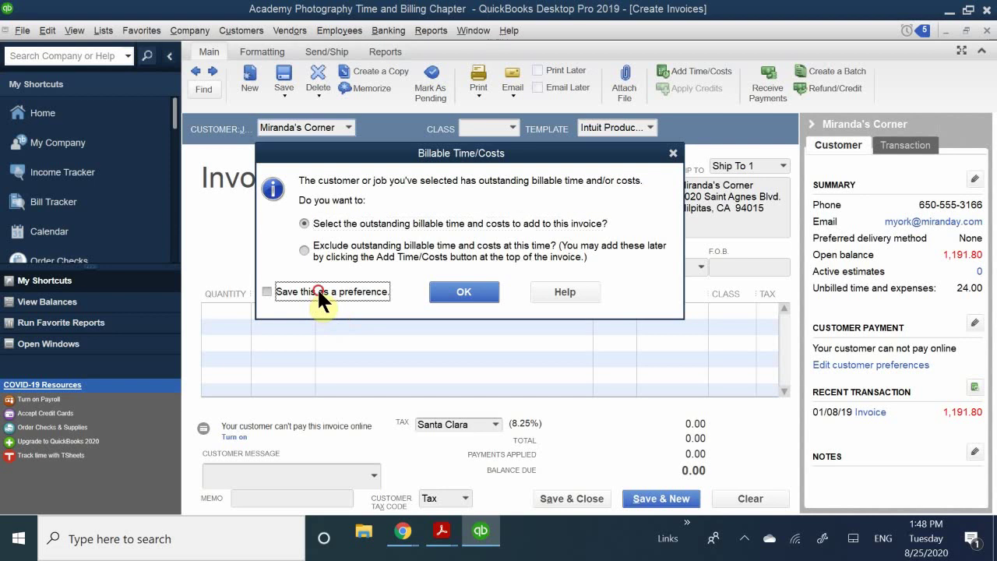
{"action": "left_click", "coordinate": [466, 290]}
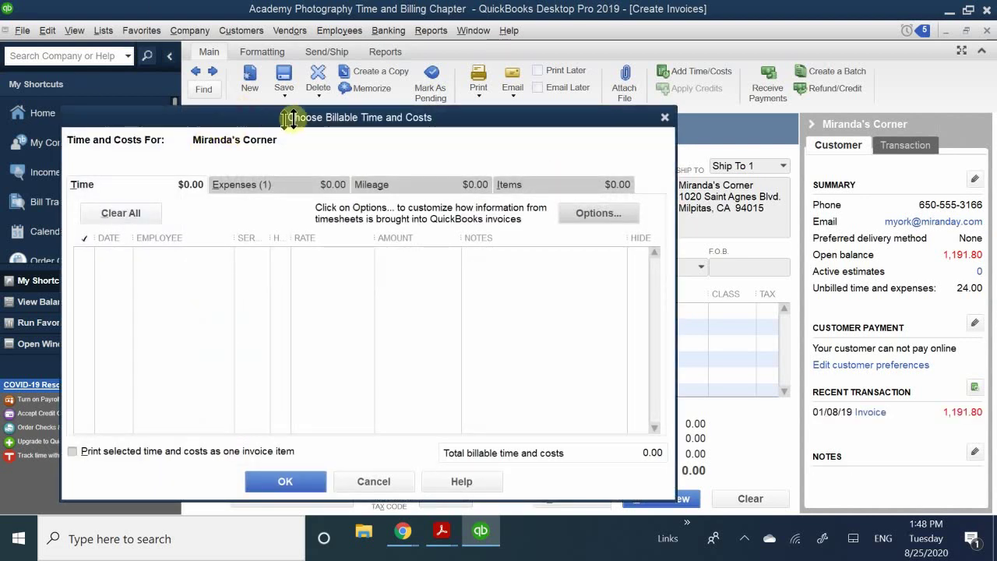
Select the Express Delivery Service document delivery expense among the billable costs for Miranda's Corner
{"action": "left_click_drag", "start_coordinate": [303, 120], "coordinate": [459, 152]}
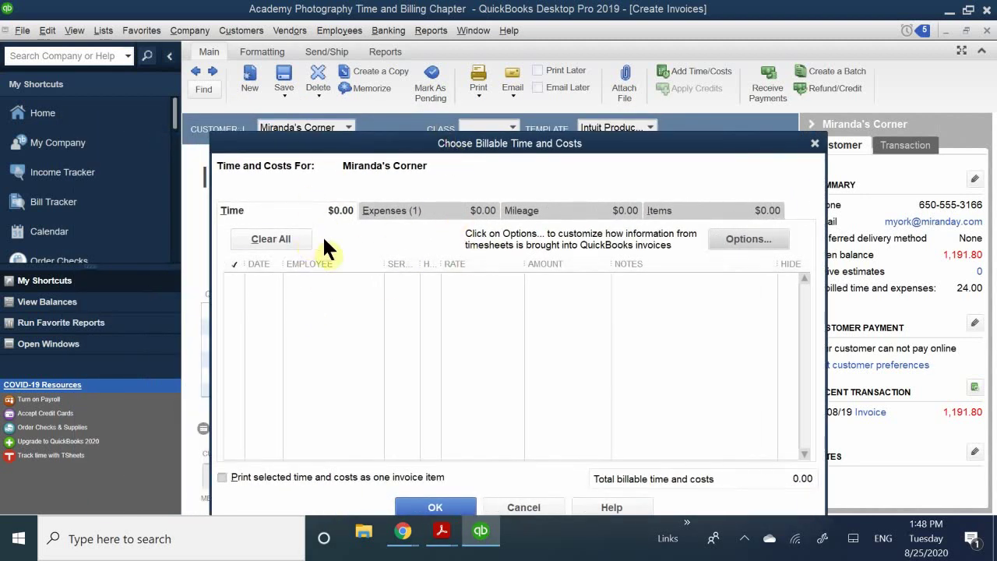
{"action": "left_click", "coordinate": [393, 209]}
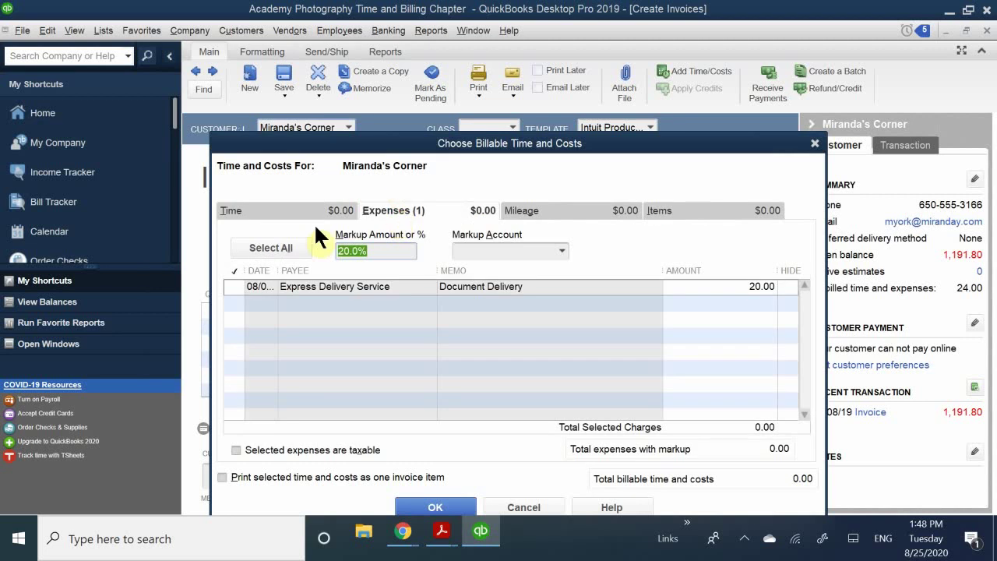
{"action": "left_click", "coordinate": [235, 287]}
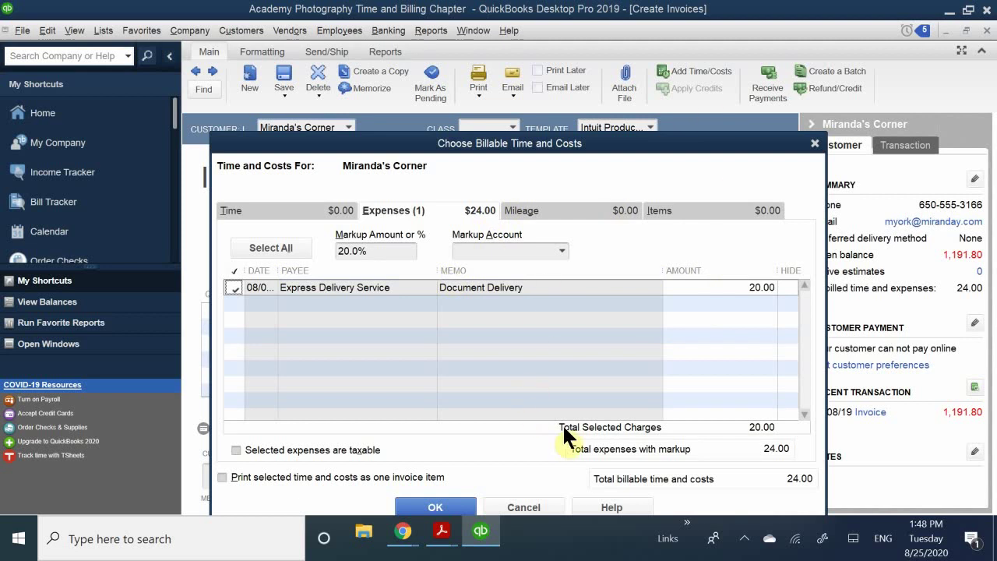
Try to add the selected expense to the invoice with the 20.0% markup but no markup account
{"action": "left_click_drag", "start_coordinate": [579, 148], "coordinate": [608, 99]}
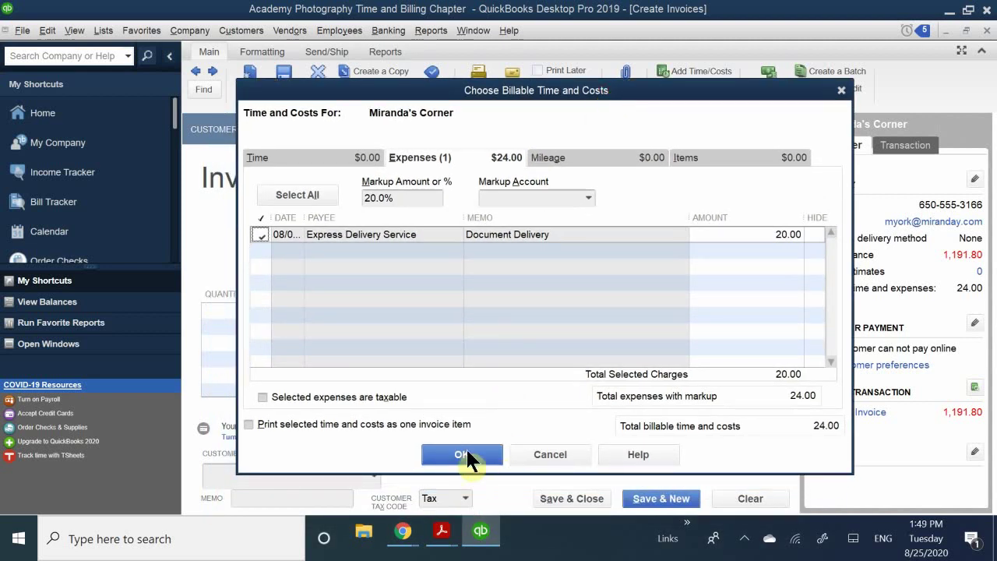
{"action": "left_click", "coordinate": [466, 452]}
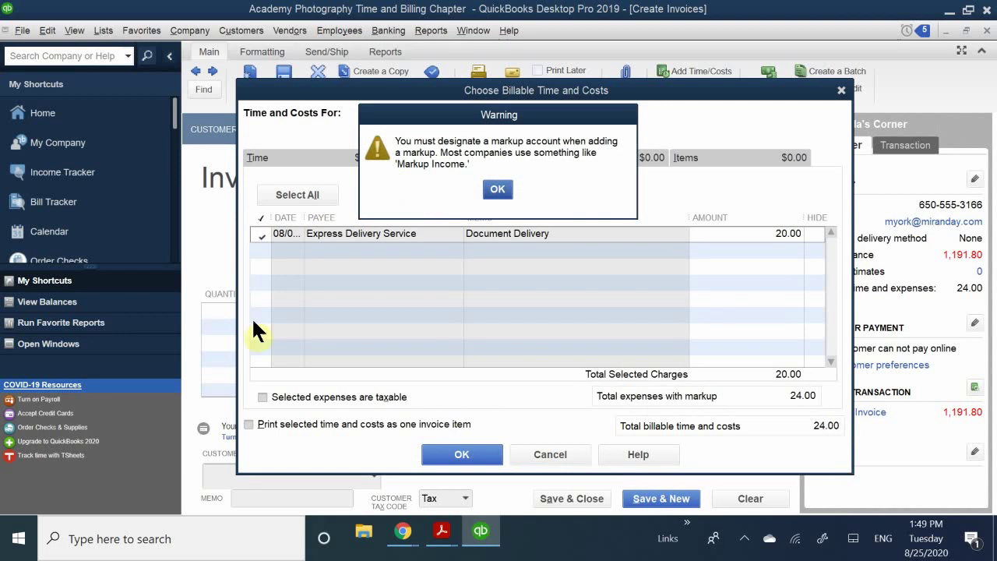
{"action": "left_click", "coordinate": [497, 193]}
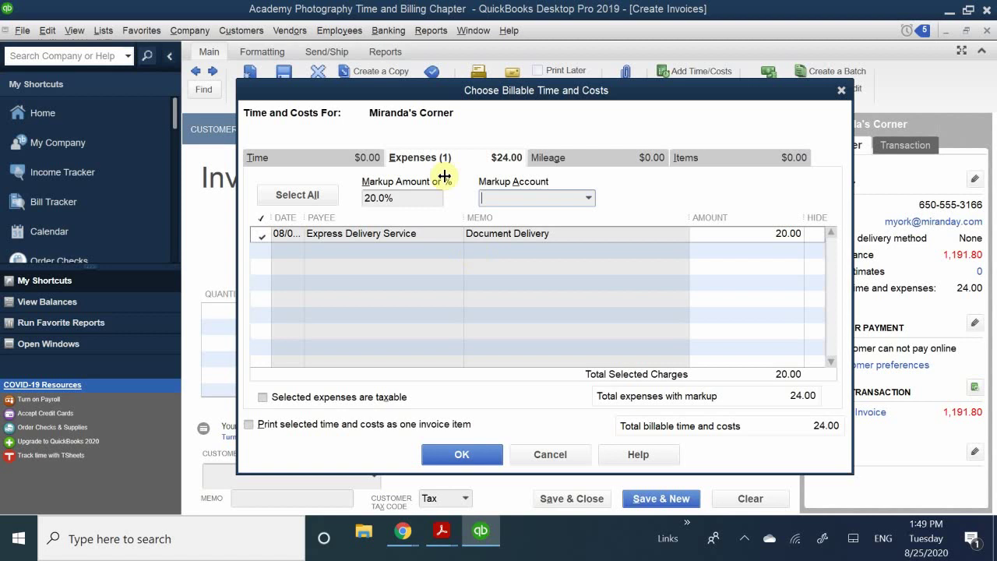
{"action": "left_click", "coordinate": [374, 221]}
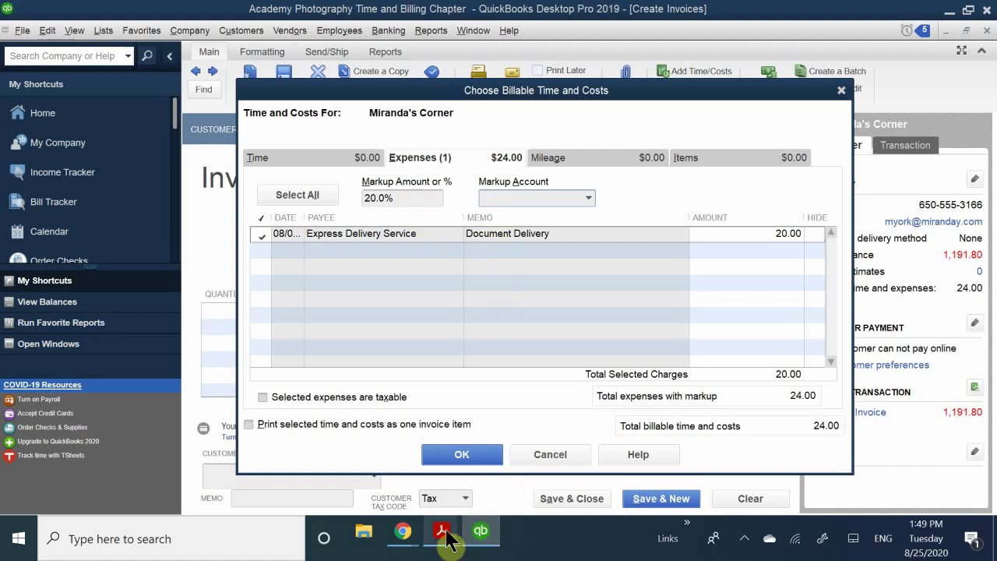
Switch to the QB CH 9 PDF in Acrobat Reader and read the steps on the markup account, billable expense selection and print option
{"action": "mouse_move", "coordinate": [452, 536]}
{"action": "mouse_move", "coordinate": [480, 488]}
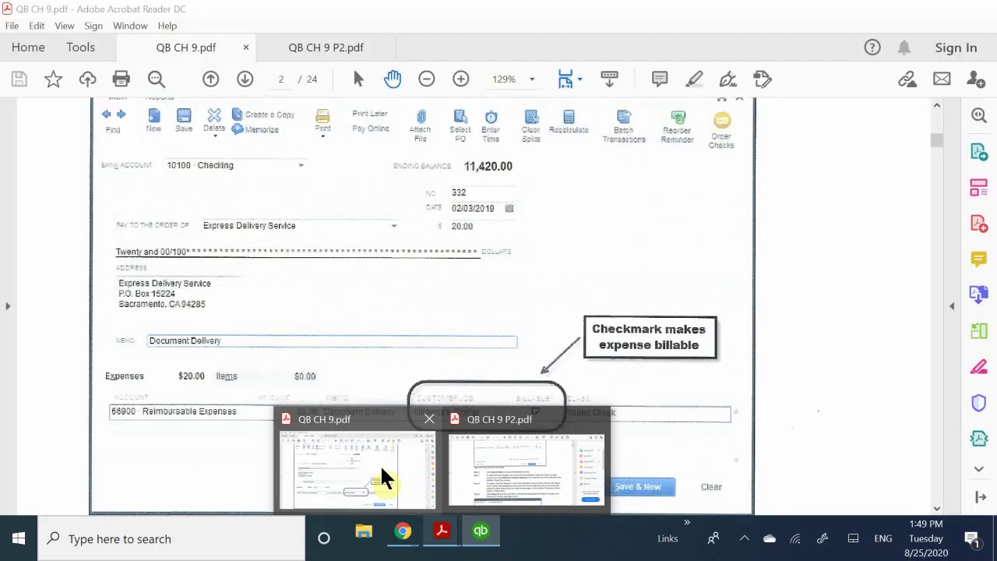
{"action": "left_click", "coordinate": [381, 467]}
{"action": "scroll", "coordinate": [428, 388], "scroll_direction": "down", "scroll_amount": 15}
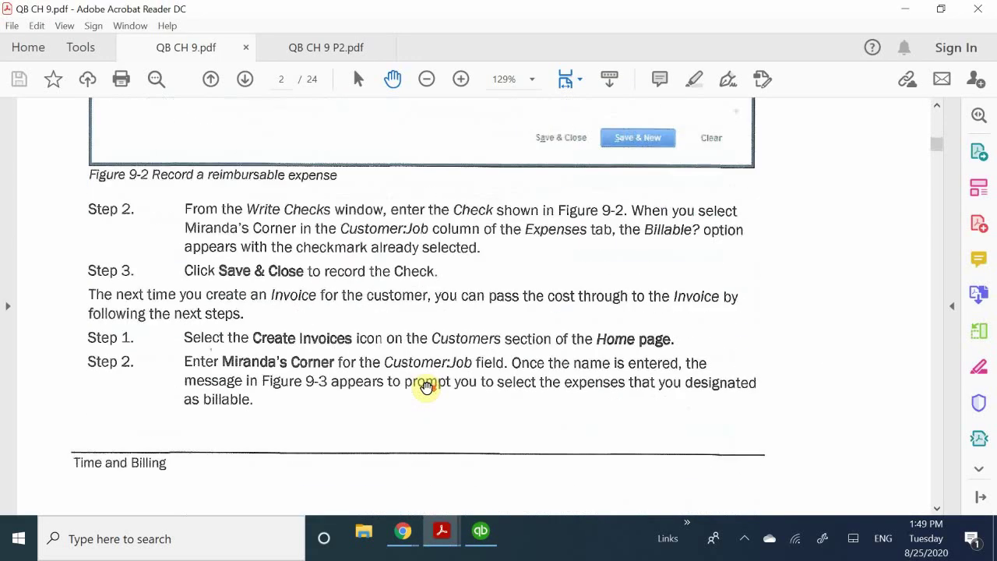
{"action": "scroll", "coordinate": [427, 388], "scroll_direction": "down", "scroll_amount": 15}
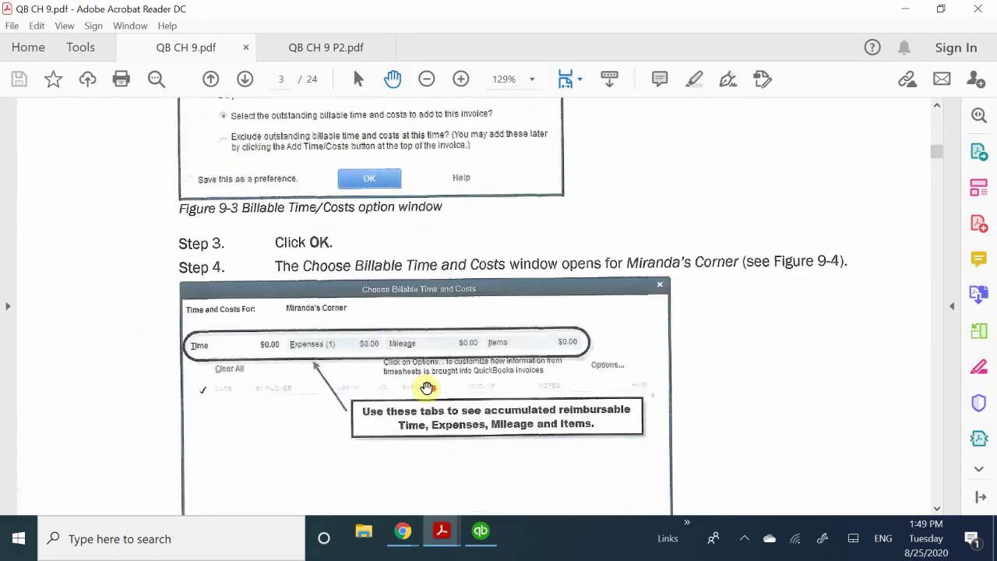
{"action": "scroll", "coordinate": [427, 388], "scroll_direction": "down", "scroll_amount": 15}
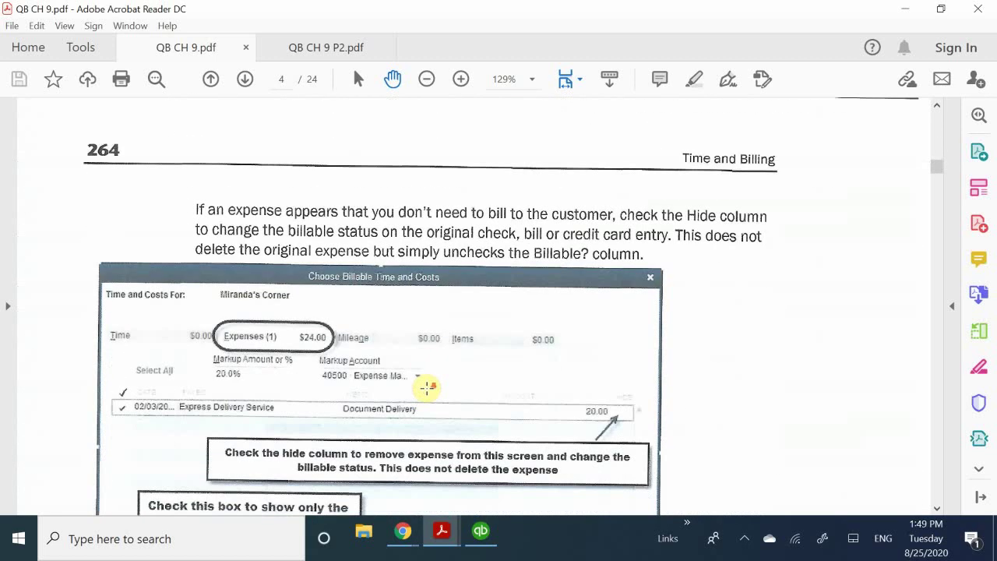
{"action": "scroll", "coordinate": [427, 388], "scroll_direction": "down", "scroll_amount": 1}
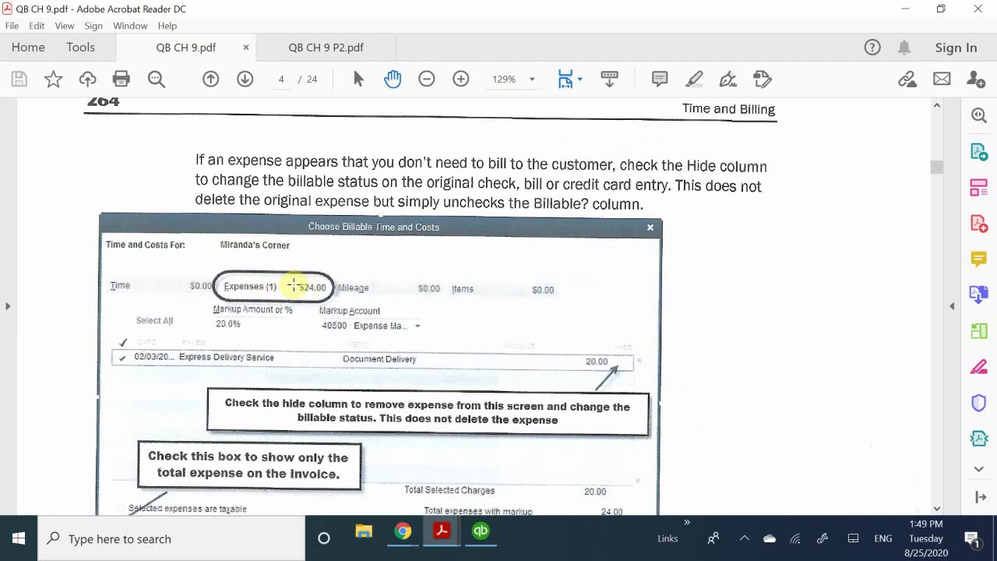
{"action": "scroll", "coordinate": [293, 285], "scroll_direction": "down", "scroll_amount": 1}
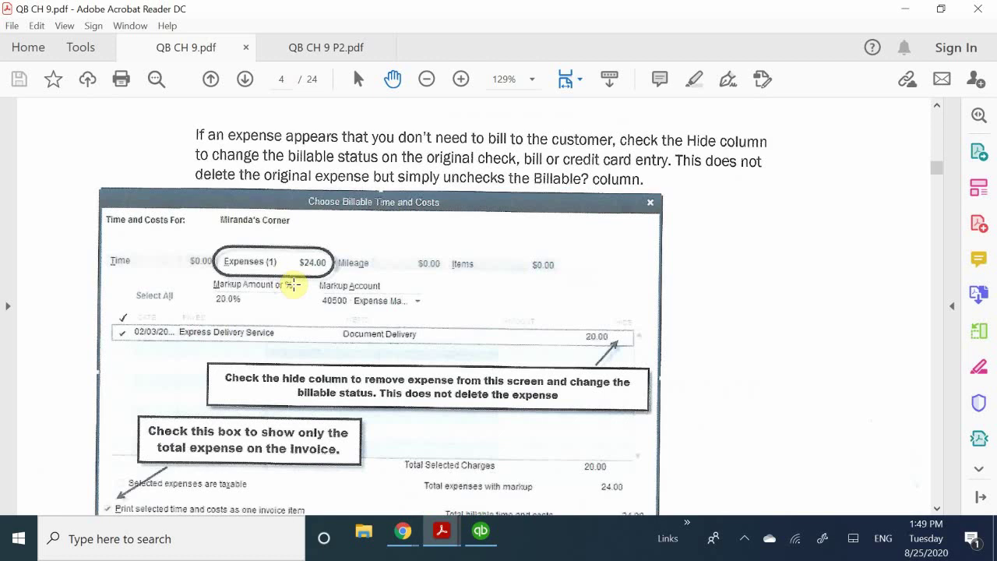
{"action": "scroll", "coordinate": [293, 285], "scroll_direction": "down", "scroll_amount": 10}
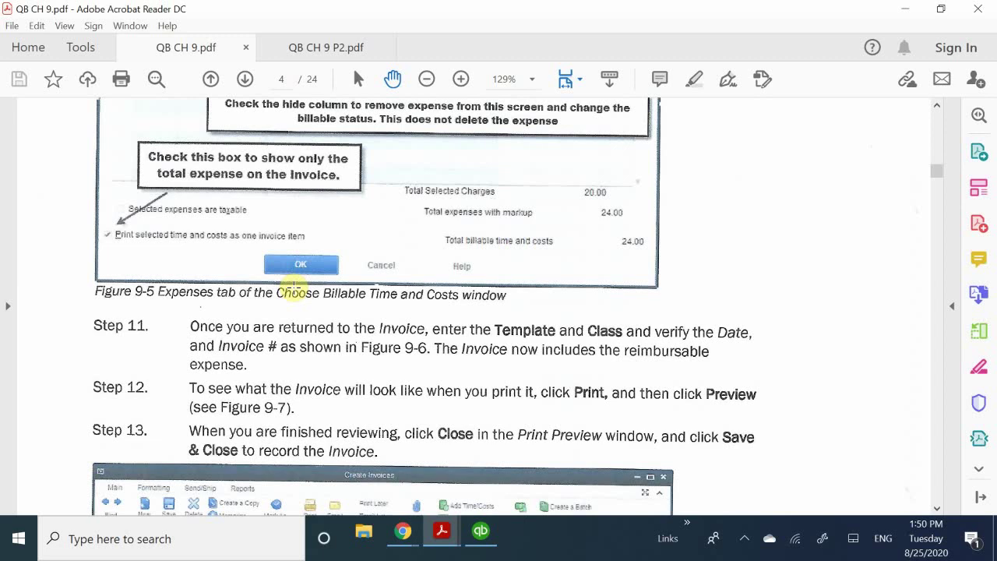
{"action": "scroll", "coordinate": [296, 265], "scroll_direction": "up", "scroll_amount": 15}
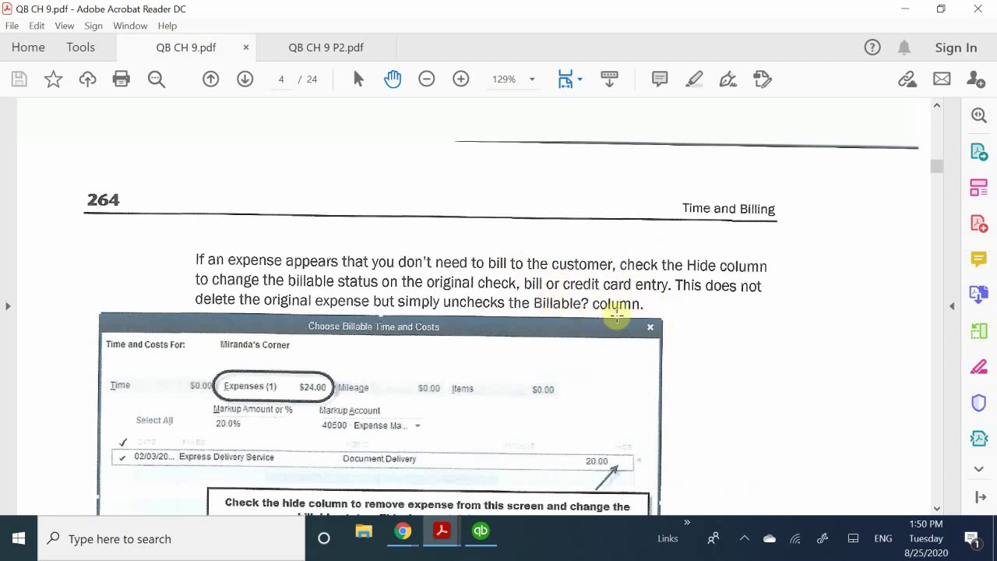
{"action": "scroll", "coordinate": [615, 316], "scroll_direction": "up", "scroll_amount": 10}
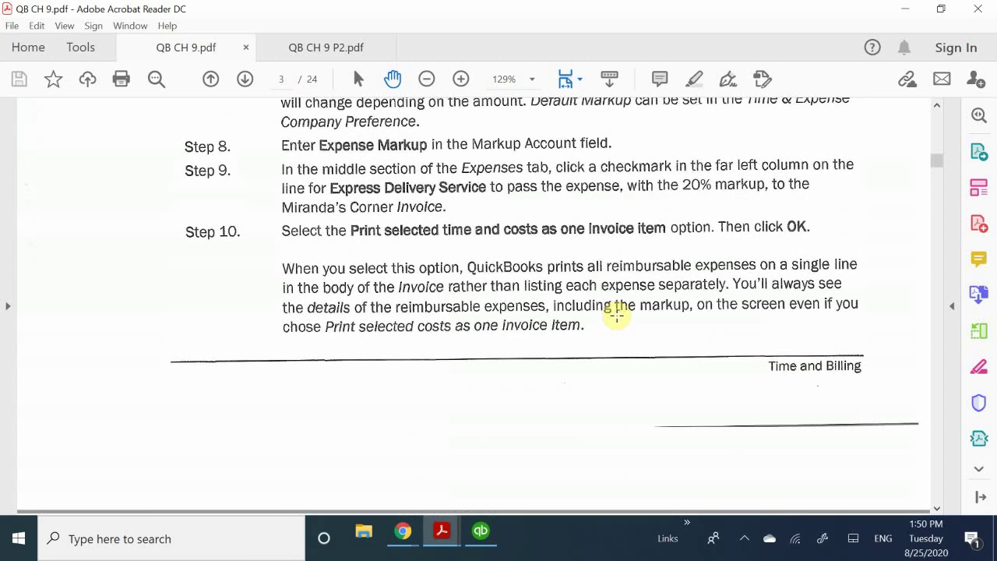
{"action": "scroll", "coordinate": [615, 315], "scroll_direction": "down", "scroll_amount": 10}
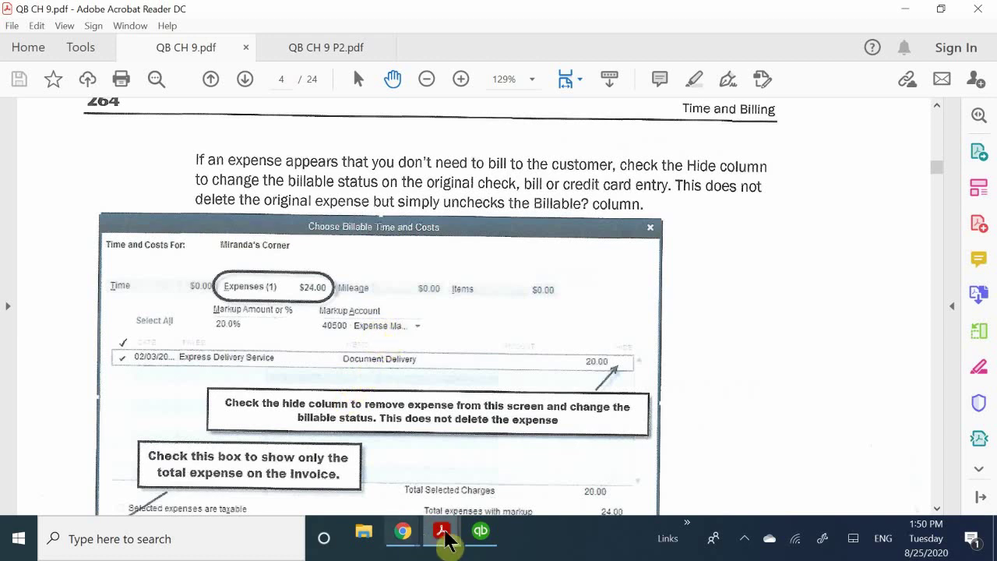
Return to QuickBooks and set the markup account to 40500 · Expense Markup, checking it against the PDF's Figure 9-5
{"action": "mouse_move", "coordinate": [481, 531]}
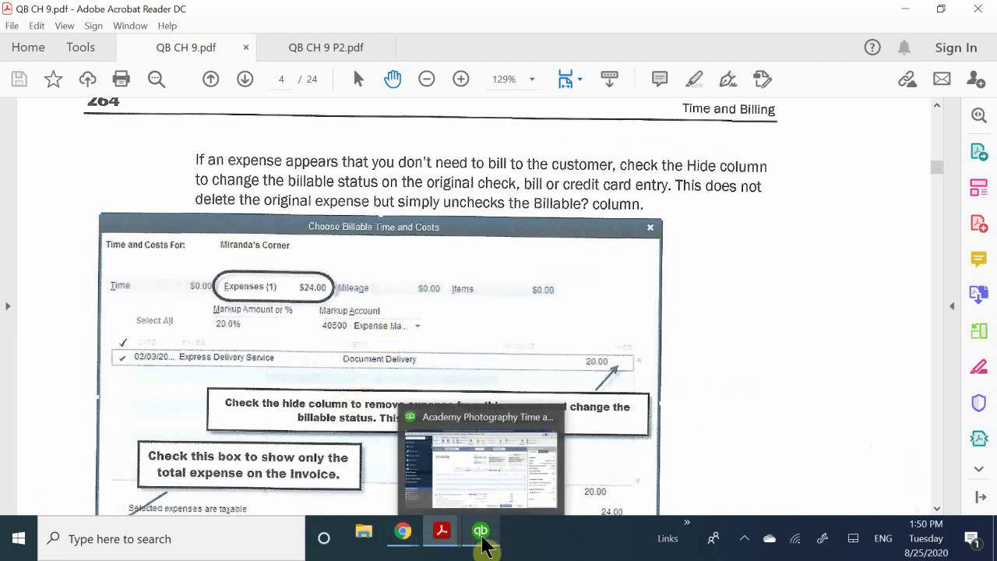
{"action": "left_click", "coordinate": [485, 478]}
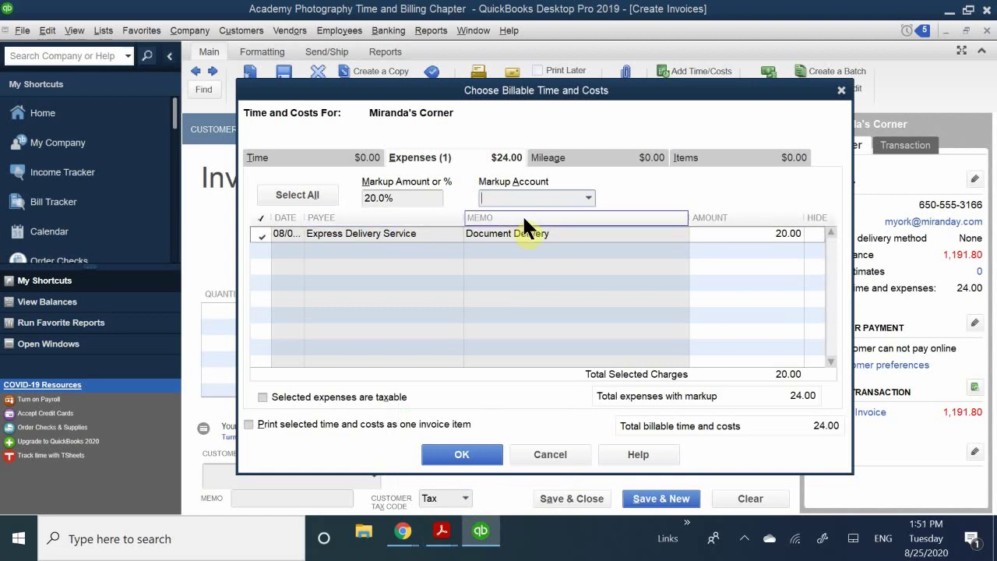
{"action": "type", "text": "E"}
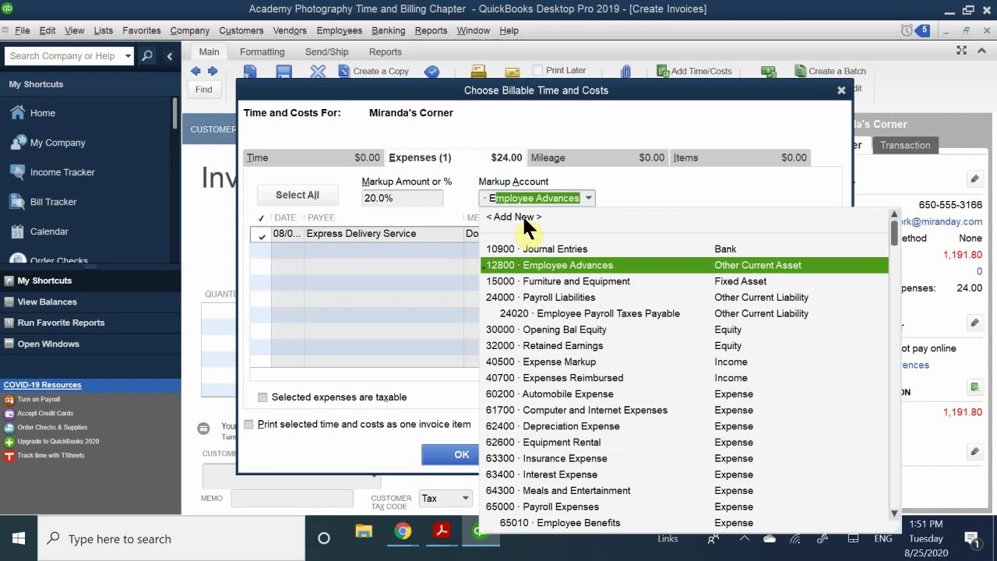
{"action": "key", "text": "BackSpace"}
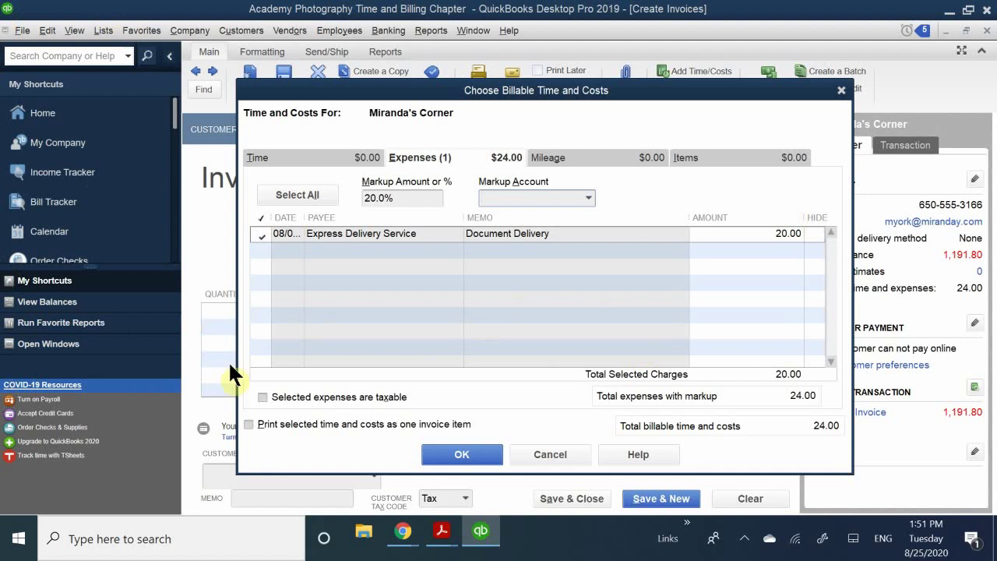
{"action": "mouse_move", "coordinate": [441, 532]}
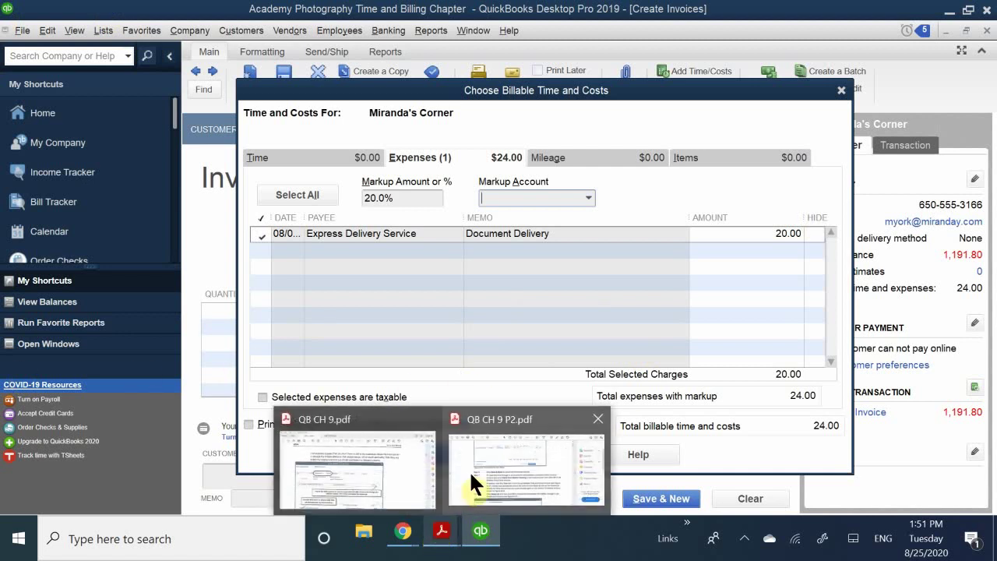
{"action": "mouse_move", "coordinate": [401, 473]}
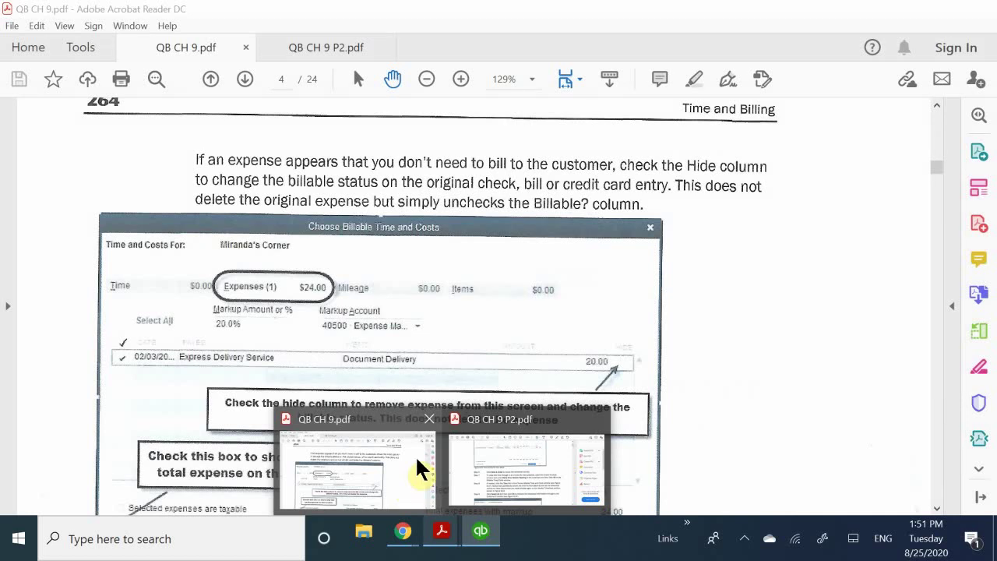
{"action": "left_click", "coordinate": [455, 440]}
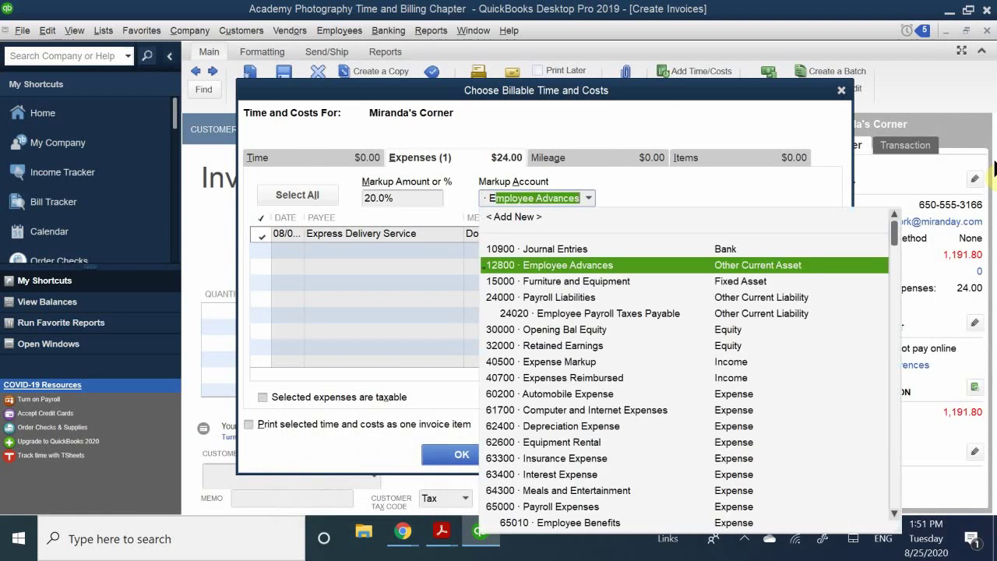
{"action": "type", "text": "xpense Markup"}
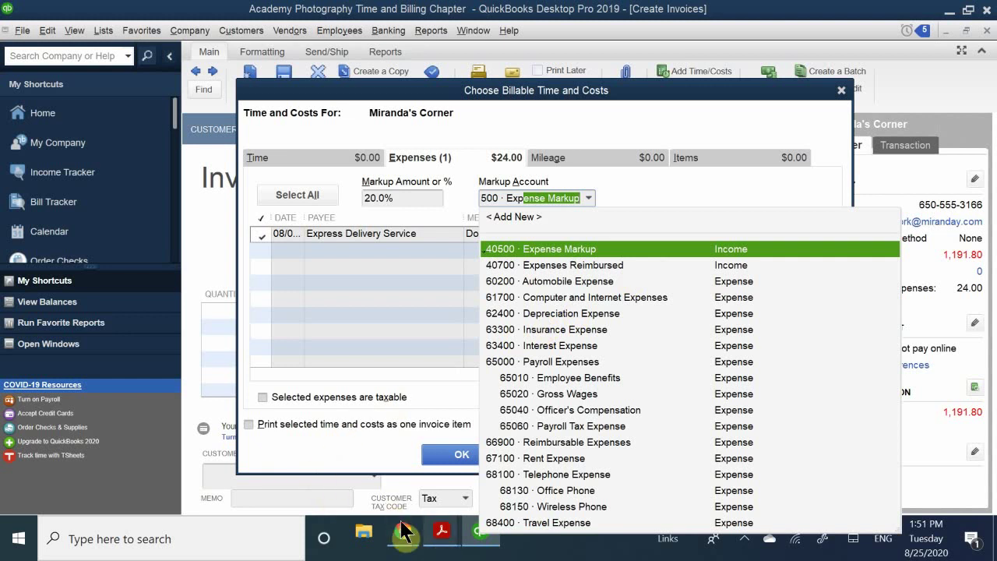
{"action": "left_click", "coordinate": [442, 534]}
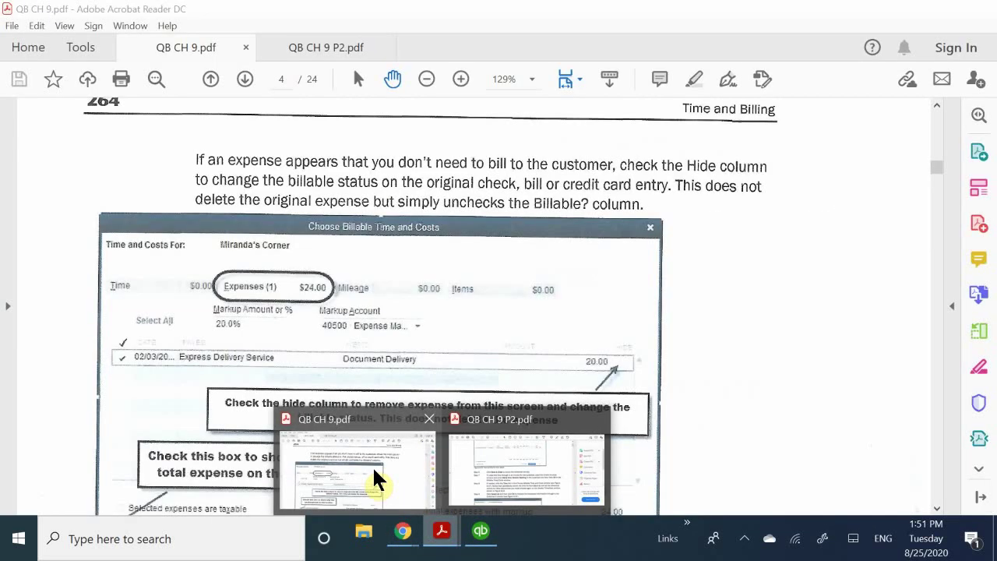
{"action": "left_click", "coordinate": [373, 466]}
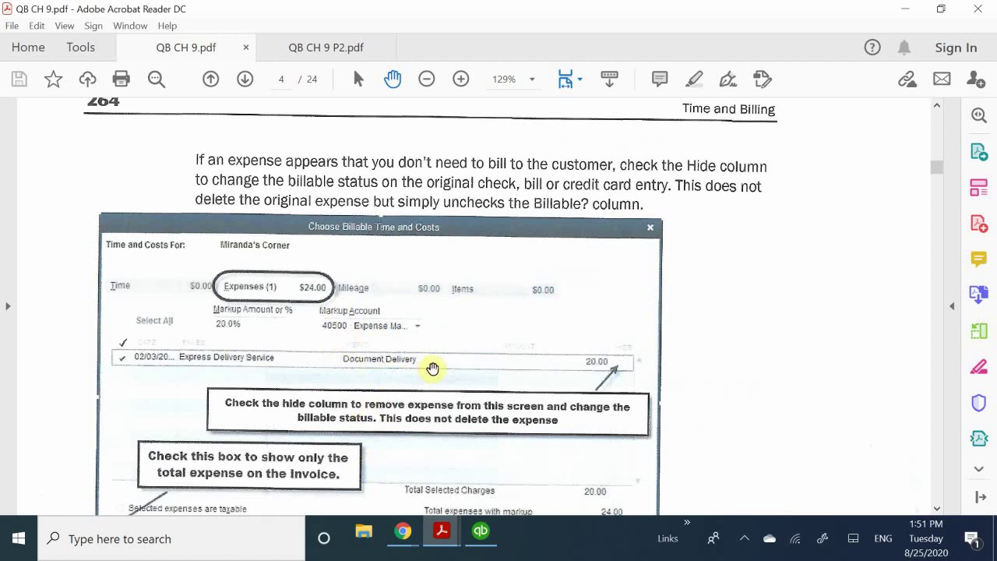
{"action": "scroll", "coordinate": [432, 369], "scroll_direction": "down", "scroll_amount": 2}
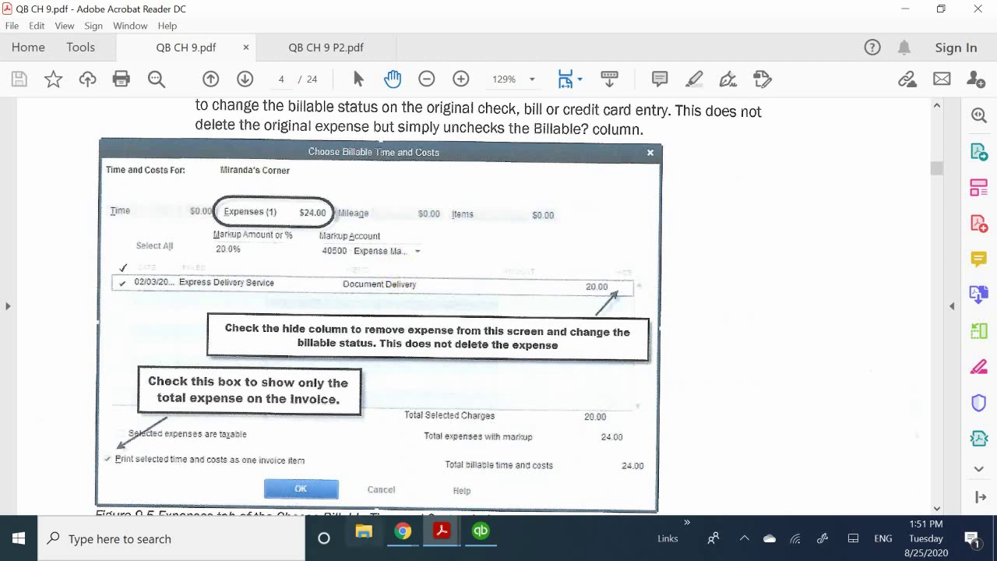
{"action": "left_click", "coordinate": [477, 533]}
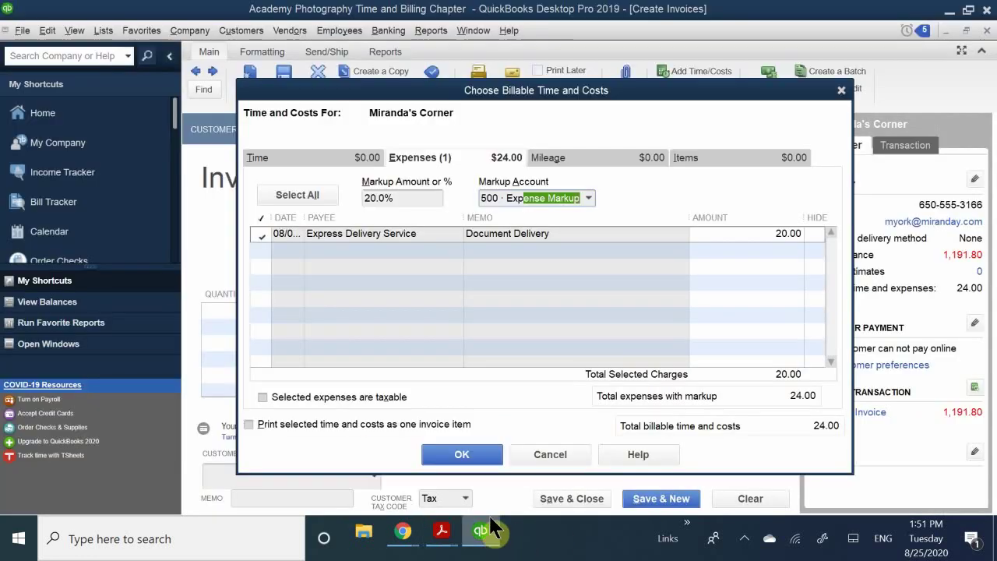
{"action": "left_click", "coordinate": [574, 244]}
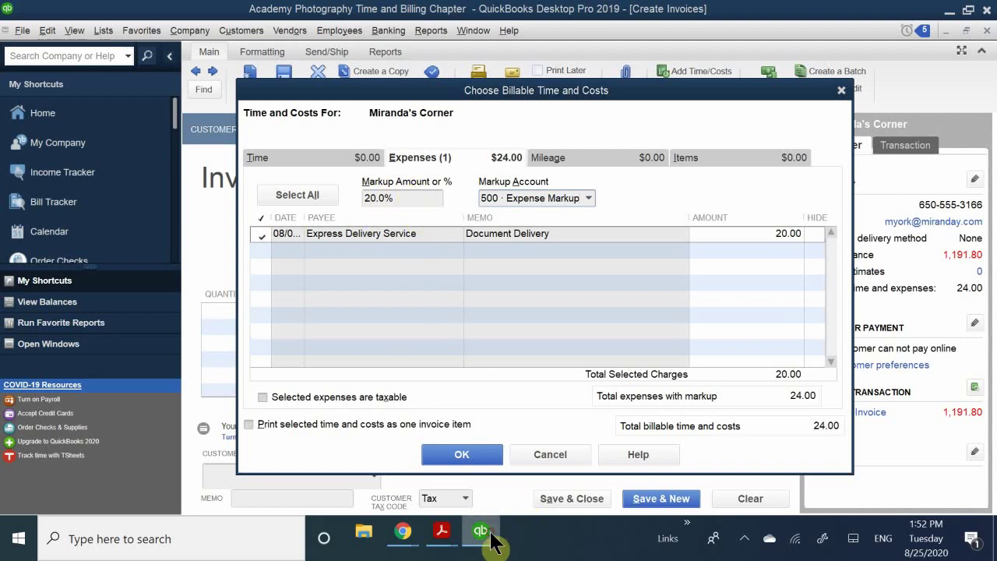
Add the selected Express Delivery Service expense with its 20.0% markup to the Miranda's Corner invoice
{"action": "mouse_move", "coordinate": [443, 536]}
{"action": "mouse_move", "coordinate": [396, 484]}
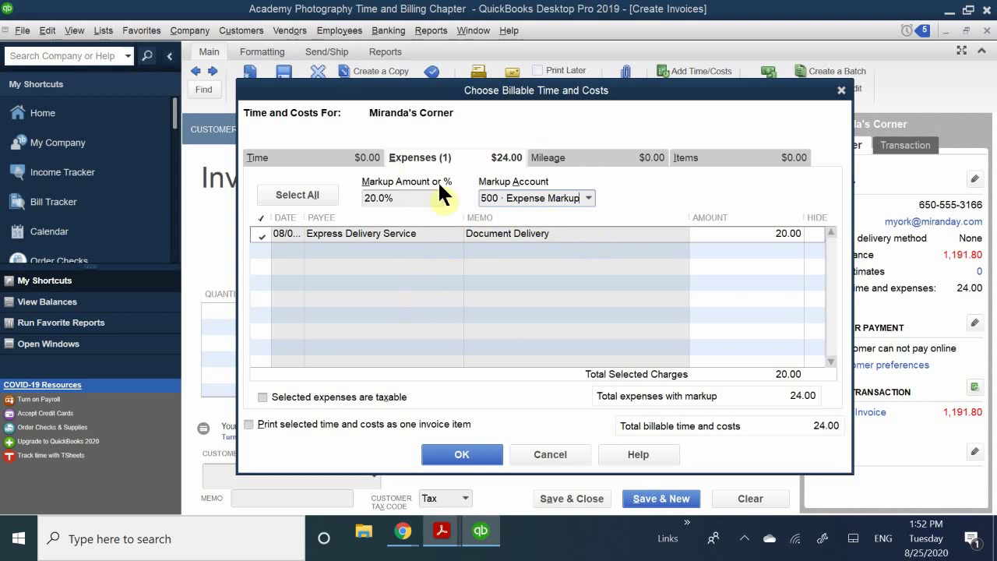
{"action": "left_click", "coordinate": [440, 449]}
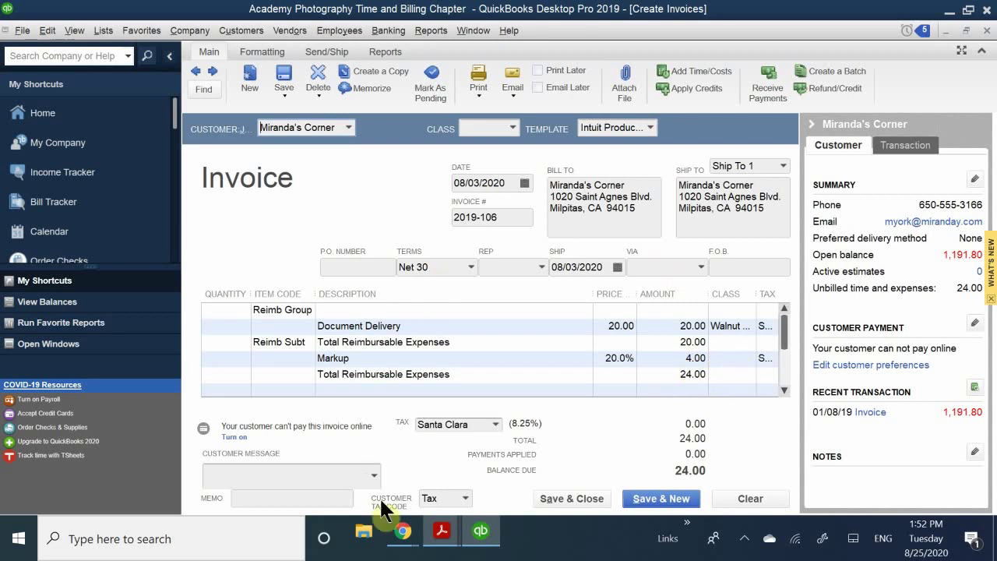
Review steps 11 to 13, the invoice, print preview and Profit & Loss figures in the QB CH 9 PDF, then return to QuickBooks
{"action": "mouse_move", "coordinate": [481, 534]}
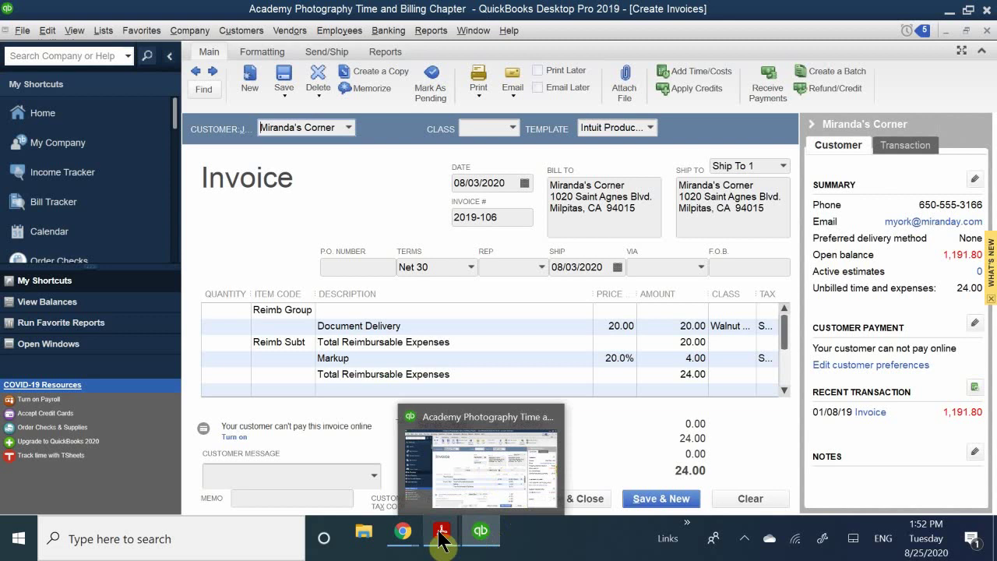
{"action": "mouse_move", "coordinate": [442, 534]}
{"action": "mouse_move", "coordinate": [381, 473]}
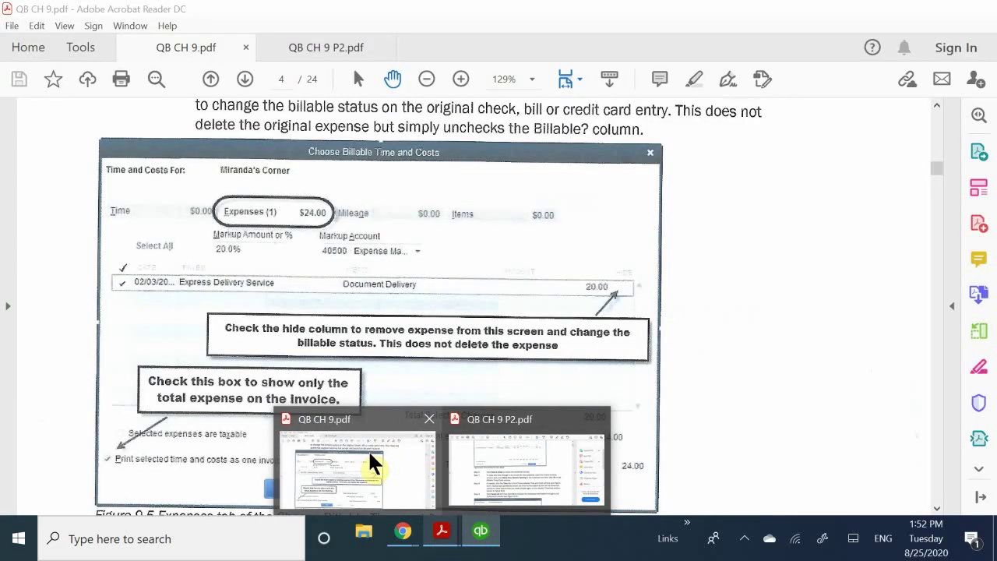
{"action": "left_click", "coordinate": [363, 451]}
{"action": "scroll", "coordinate": [381, 381], "scroll_direction": "down", "scroll_amount": 3}
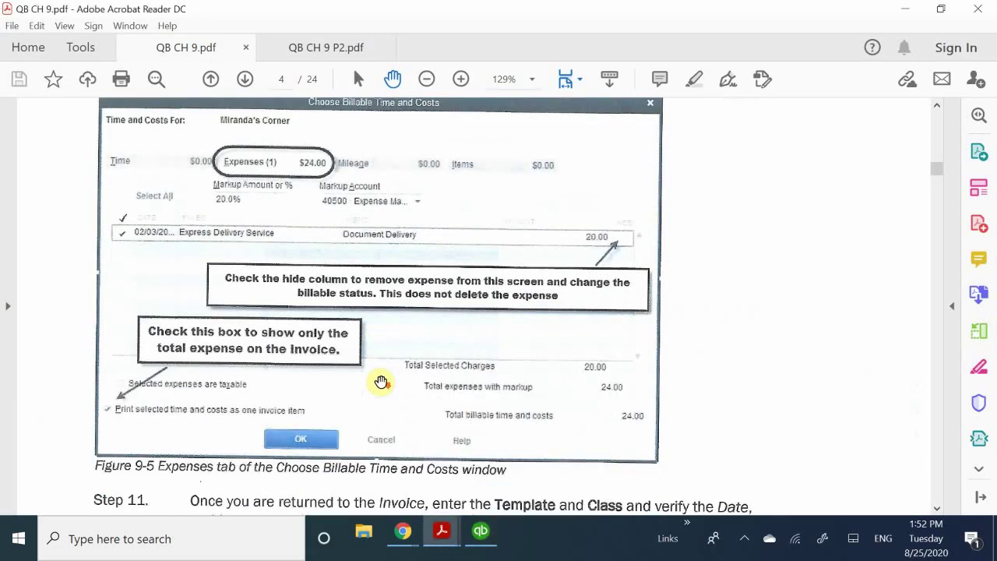
{"action": "scroll", "coordinate": [381, 381], "scroll_direction": "down", "scroll_amount": 10}
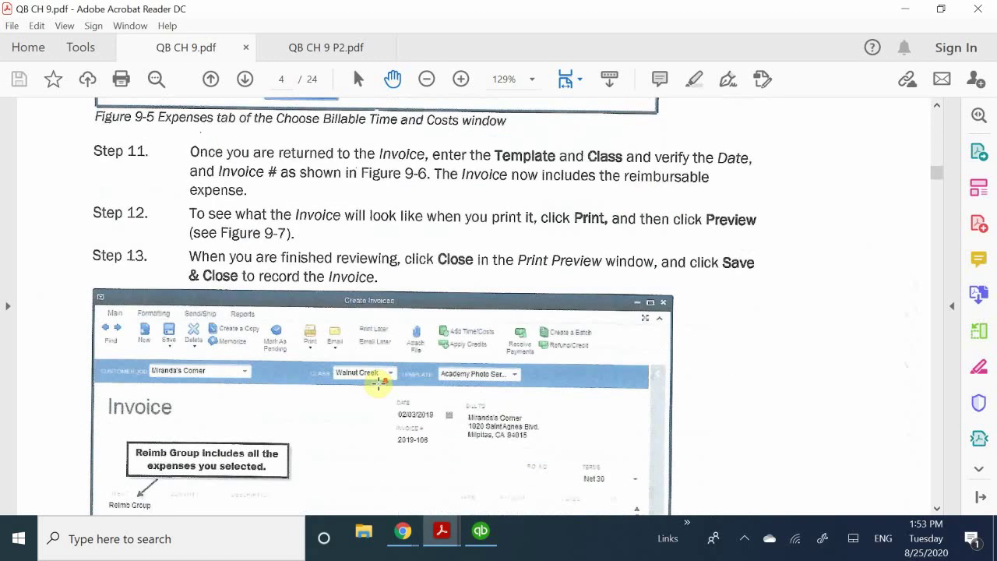
{"action": "scroll", "coordinate": [378, 383], "scroll_direction": "down", "scroll_amount": 1}
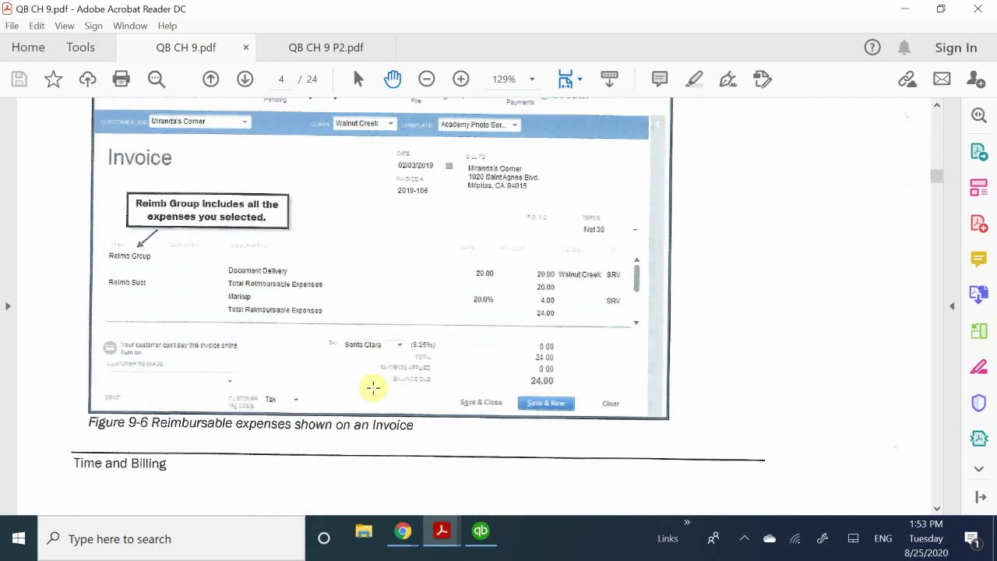
{"action": "scroll", "coordinate": [373, 388], "scroll_direction": "down", "scroll_amount": 7}
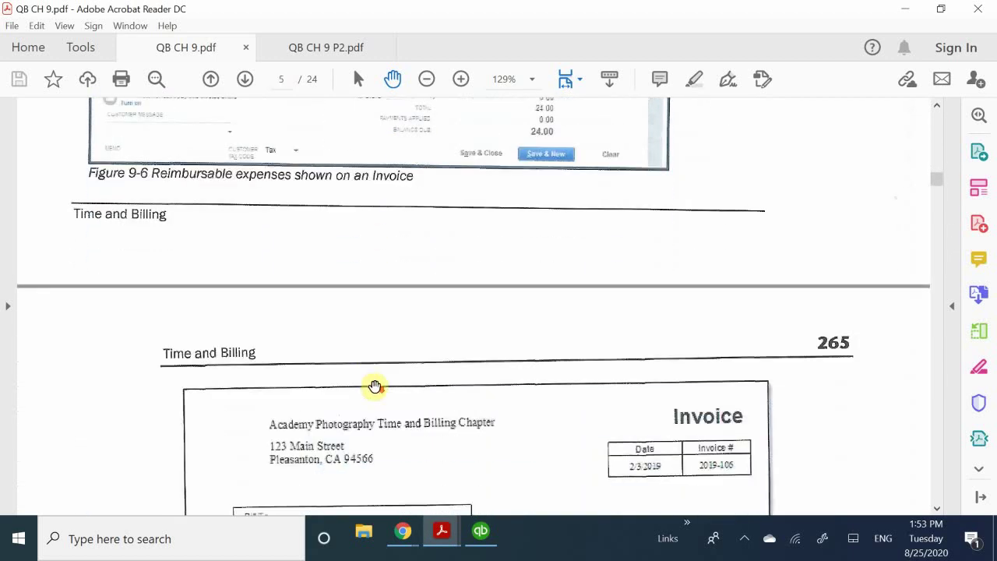
{"action": "scroll", "coordinate": [375, 386], "scroll_direction": "down", "scroll_amount": 7}
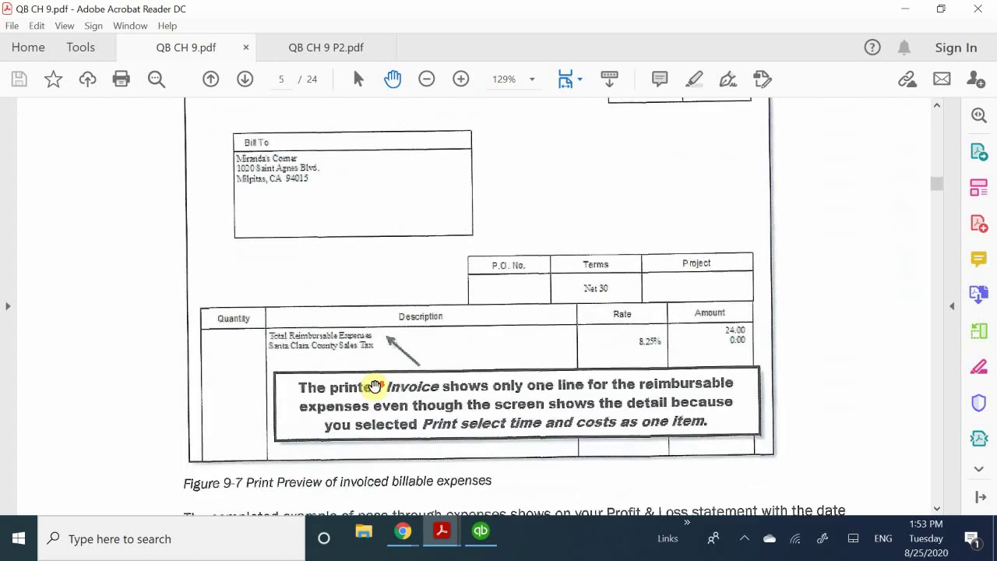
{"action": "scroll", "coordinate": [375, 386], "scroll_direction": "down", "scroll_amount": 9}
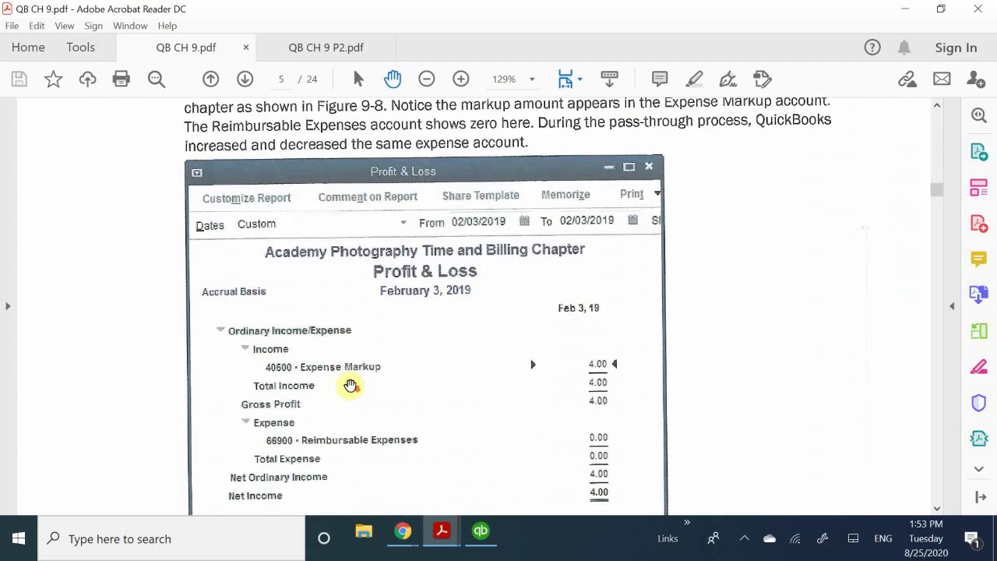
{"action": "scroll", "coordinate": [350, 385], "scroll_direction": "down", "scroll_amount": 10}
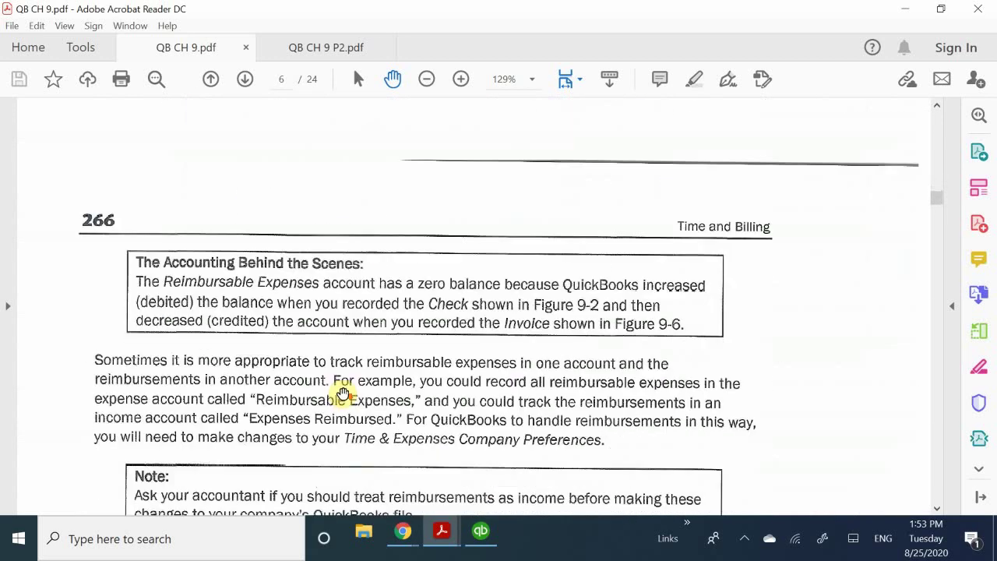
{"action": "left_click", "coordinate": [481, 531]}
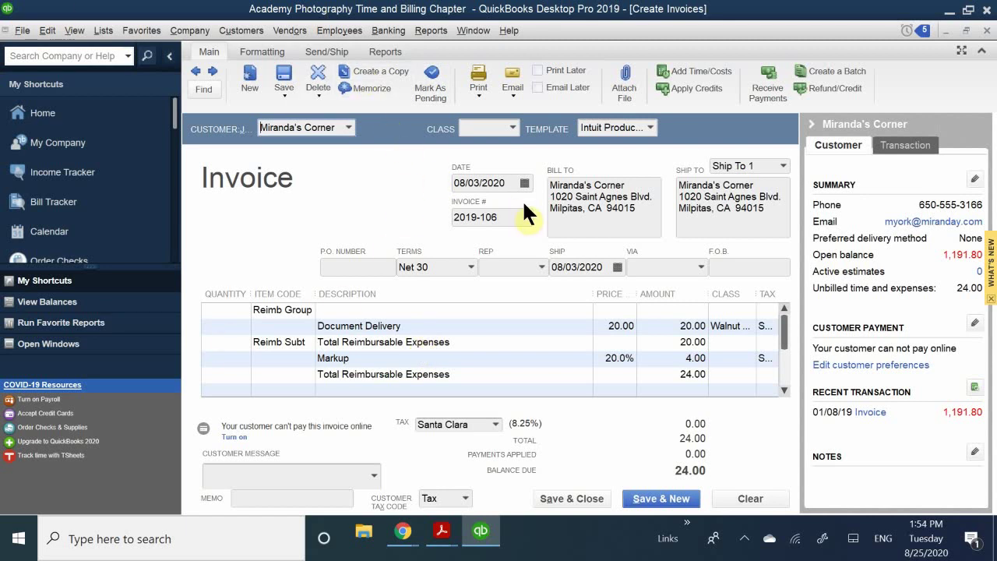
Set the Miranda's Corner invoice date to 08/03/2020, check its reimbursable expense lines, and save and close the invoice
{"action": "left_click", "coordinate": [467, 196]}
{"action": "left_click", "coordinate": [525, 184]}
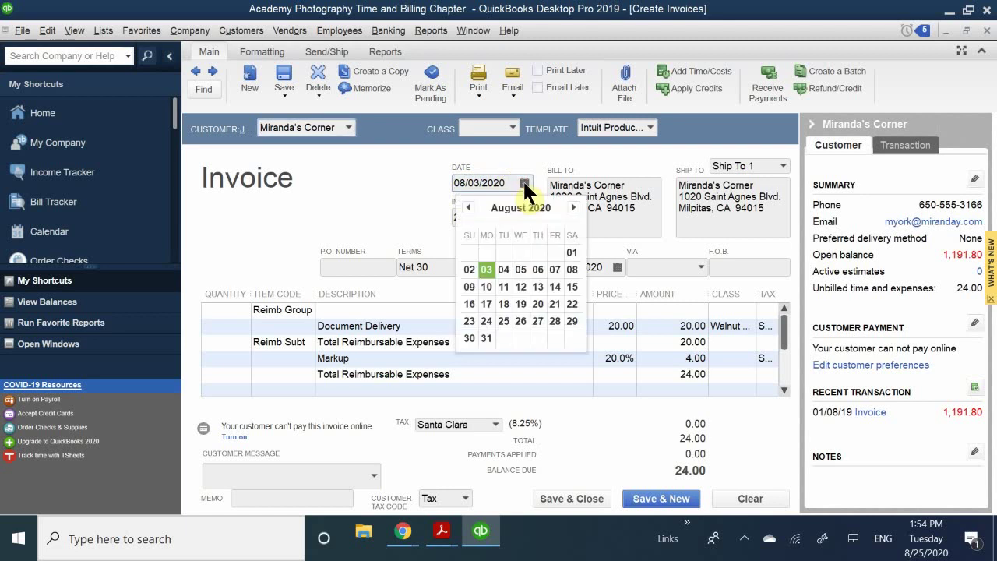
{"action": "left_click", "coordinate": [485, 271]}
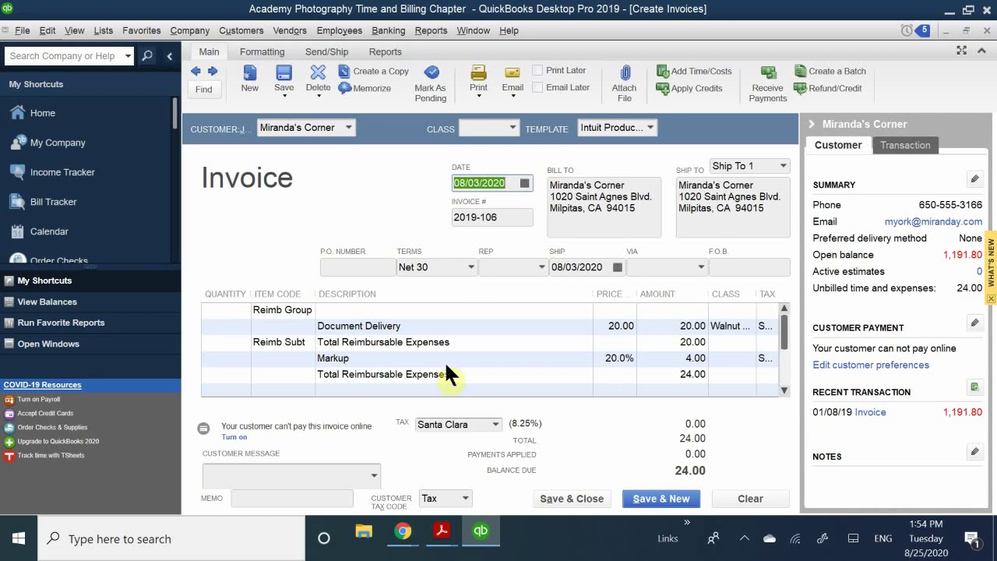
{"action": "scroll", "coordinate": [622, 333], "scroll_direction": "down", "scroll_amount": 1}
{"action": "scroll", "coordinate": [622, 335], "scroll_direction": "up", "scroll_amount": 1}
{"action": "left_click", "coordinate": [578, 499]}
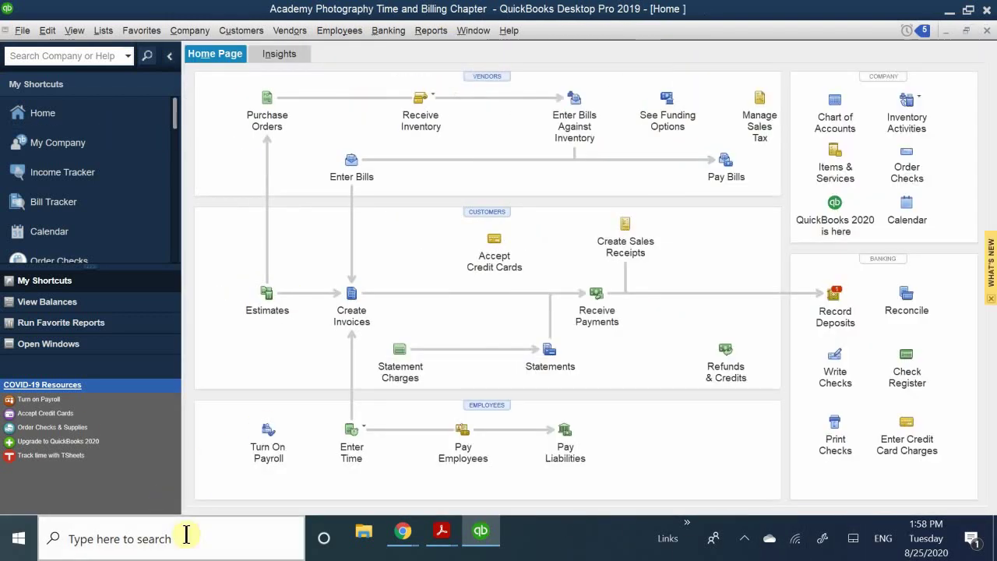
Switch to the QB CH 9 PDF in Acrobat Reader and look over page 266 with Figure 9-9 and the preceding Profit & Loss example
{"action": "mouse_move", "coordinate": [441, 531]}
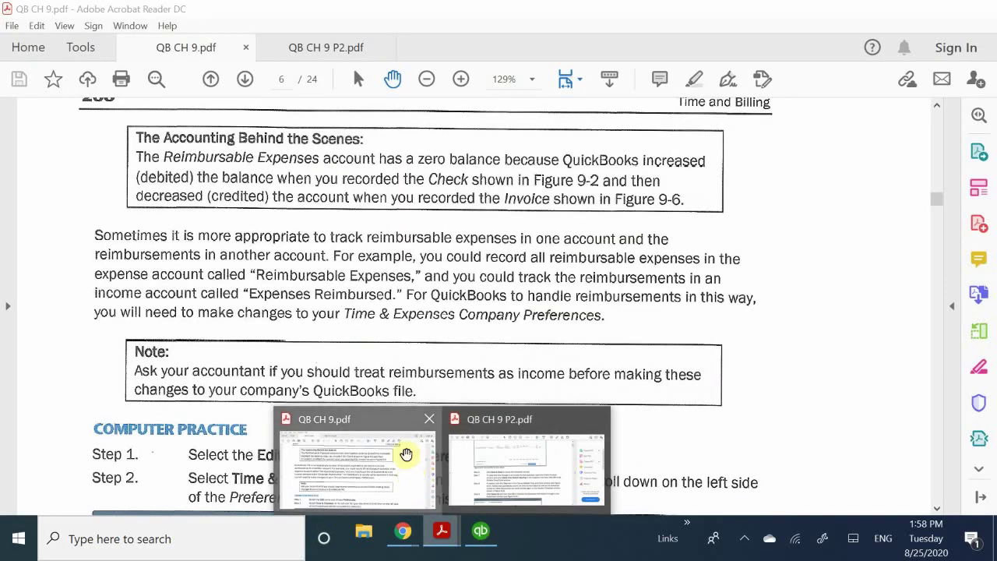
{"action": "left_click", "coordinate": [403, 458]}
{"action": "scroll", "coordinate": [438, 416], "scroll_direction": "down", "scroll_amount": 5}
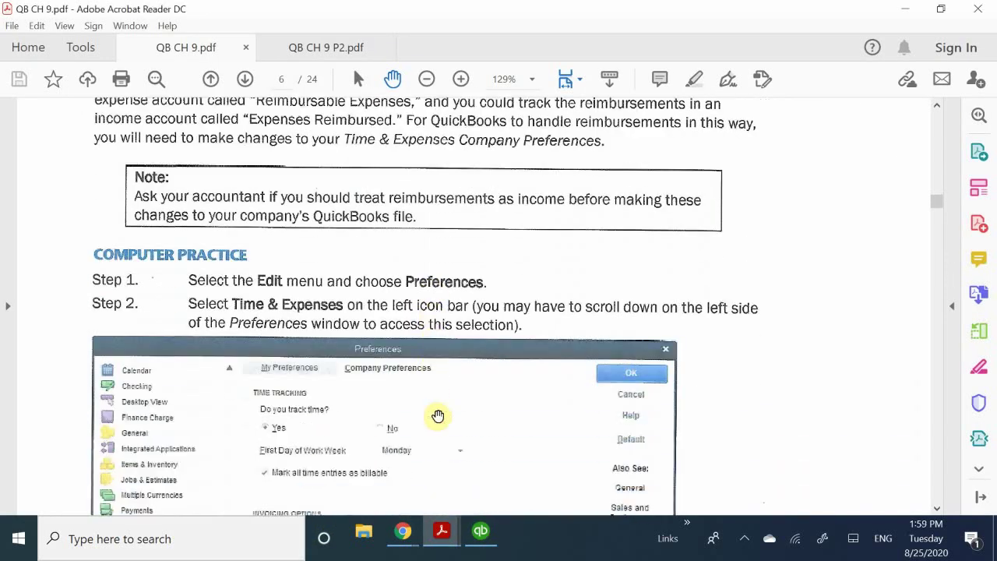
{"action": "scroll", "coordinate": [438, 415], "scroll_direction": "down", "scroll_amount": 5}
{"action": "scroll", "coordinate": [439, 417], "scroll_direction": "up", "scroll_amount": 10}
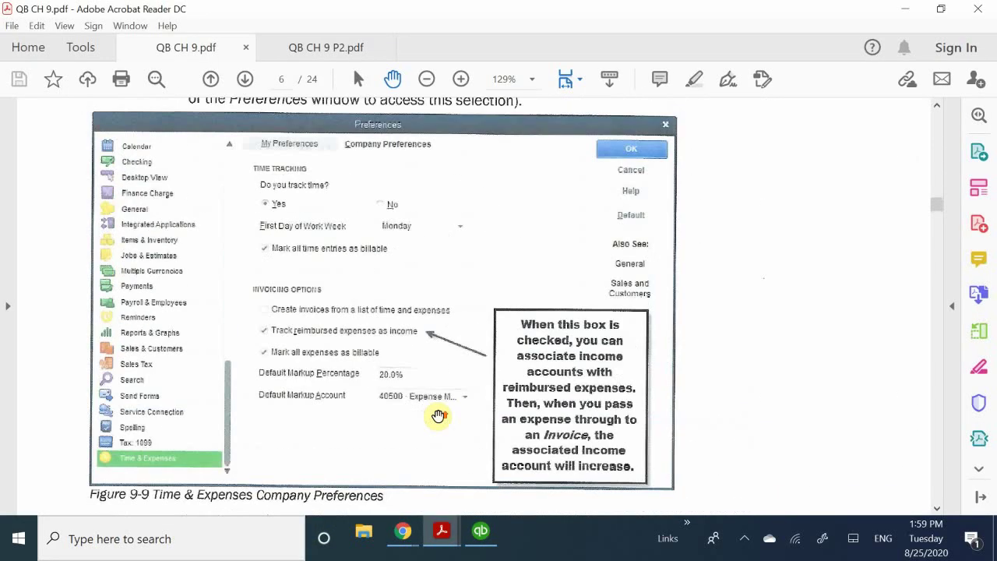
{"action": "scroll", "coordinate": [439, 416], "scroll_direction": "up", "scroll_amount": 12}
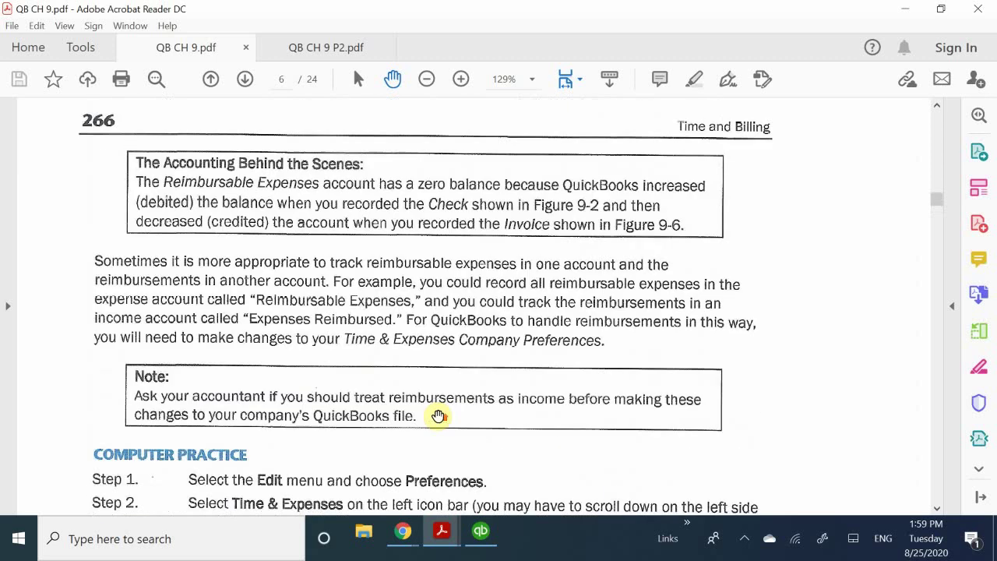
{"action": "scroll", "coordinate": [434, 420], "scroll_direction": "up", "scroll_amount": 15}
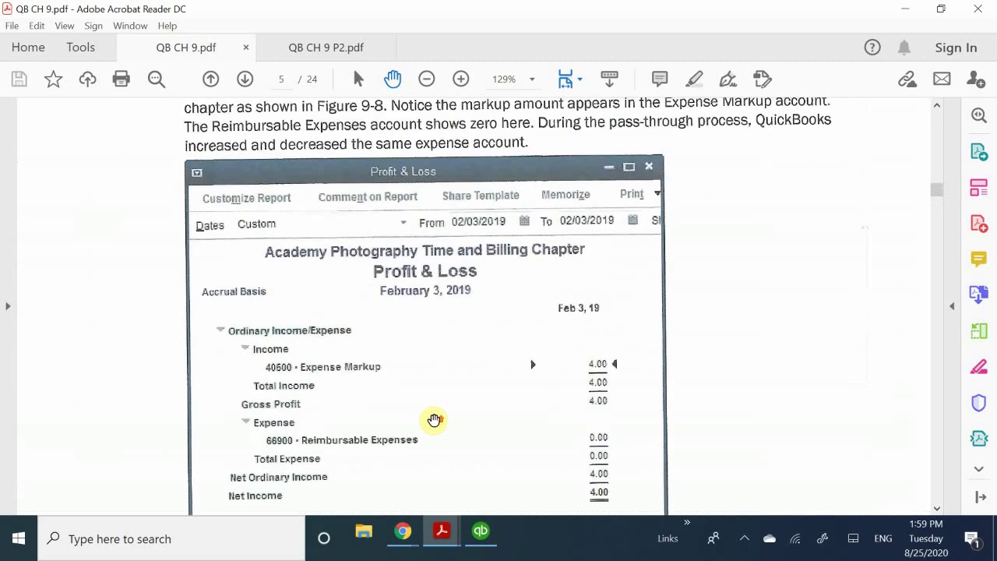
{"action": "scroll", "coordinate": [434, 420], "scroll_direction": "down", "scroll_amount": 15}
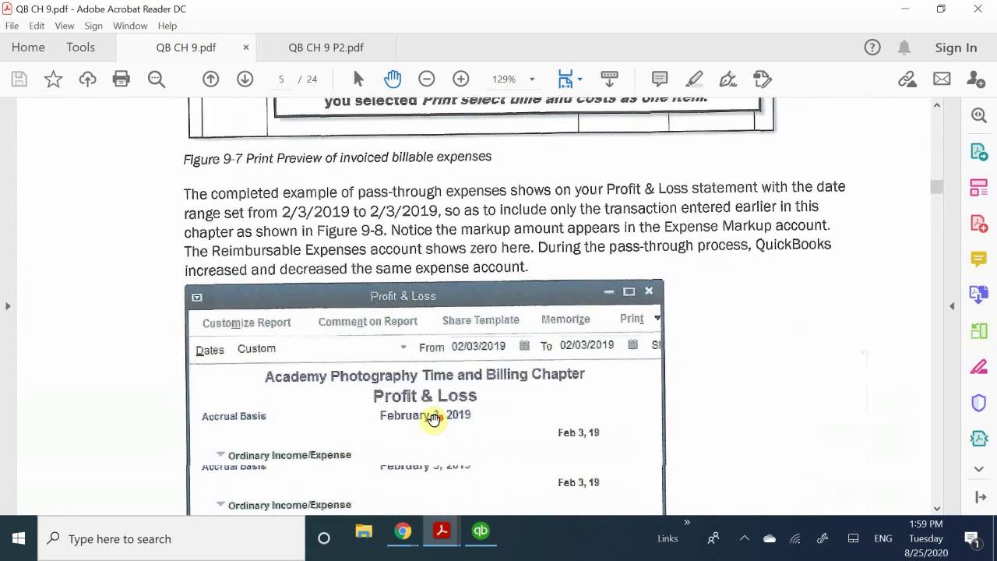
{"action": "scroll", "coordinate": [434, 420], "scroll_direction": "down", "scroll_amount": 12}
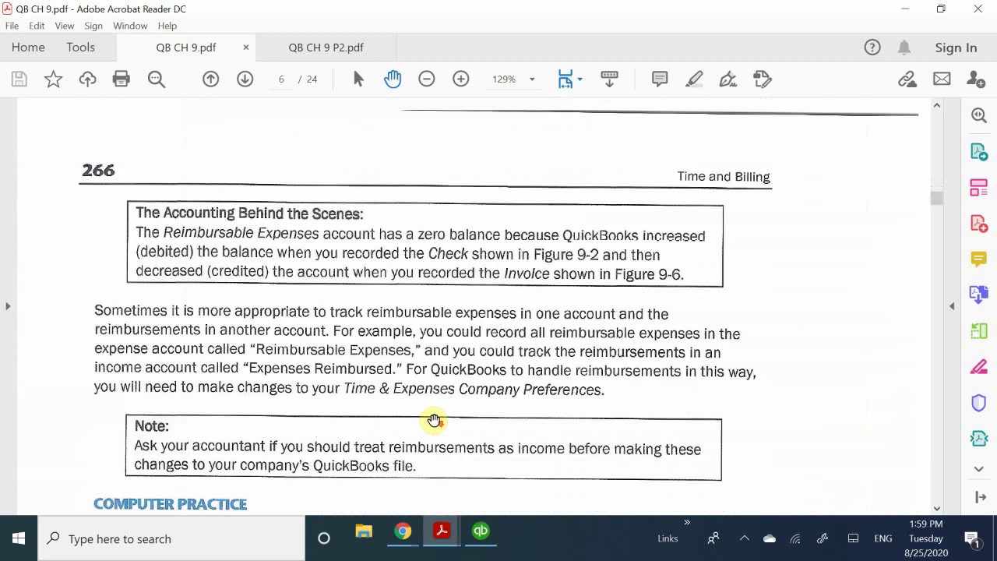
{"action": "scroll", "coordinate": [434, 420], "scroll_direction": "down", "scroll_amount": 2}
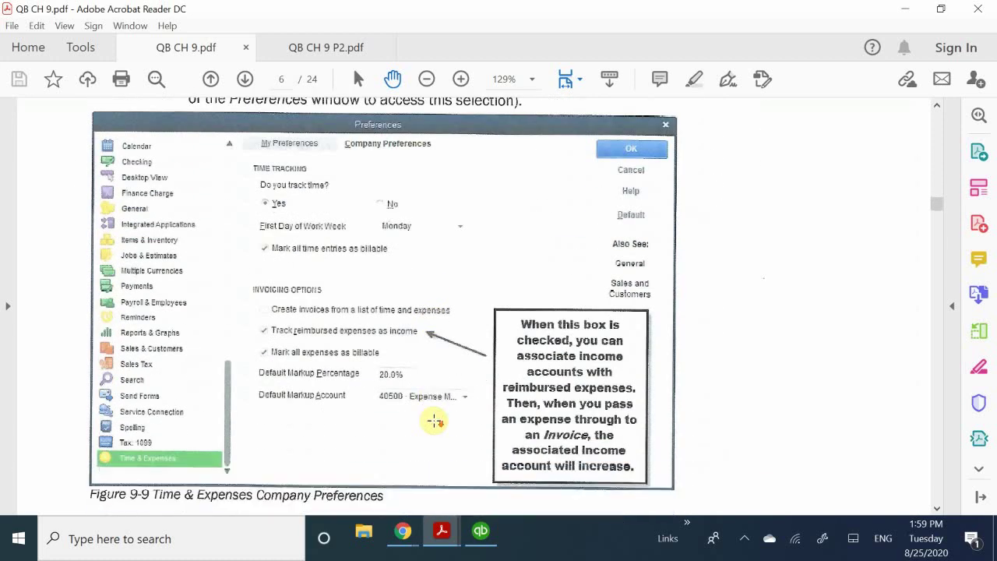
{"action": "scroll", "coordinate": [434, 420], "scroll_direction": "down", "scroll_amount": 3}
{"action": "scroll", "coordinate": [434, 420], "scroll_direction": "up", "scroll_amount": 20}
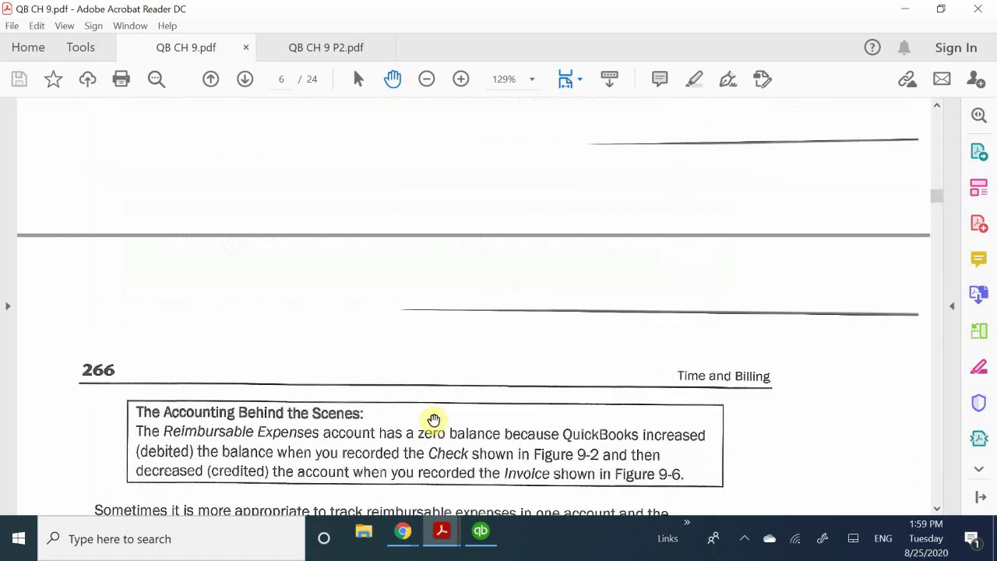
Review the PDF's billable expense and invoice steps, the print preview in Figure 9-7 and the Profit & Loss report in Figure 9-8
{"action": "scroll", "coordinate": [437, 420], "scroll_direction": "up", "scroll_amount": 15}
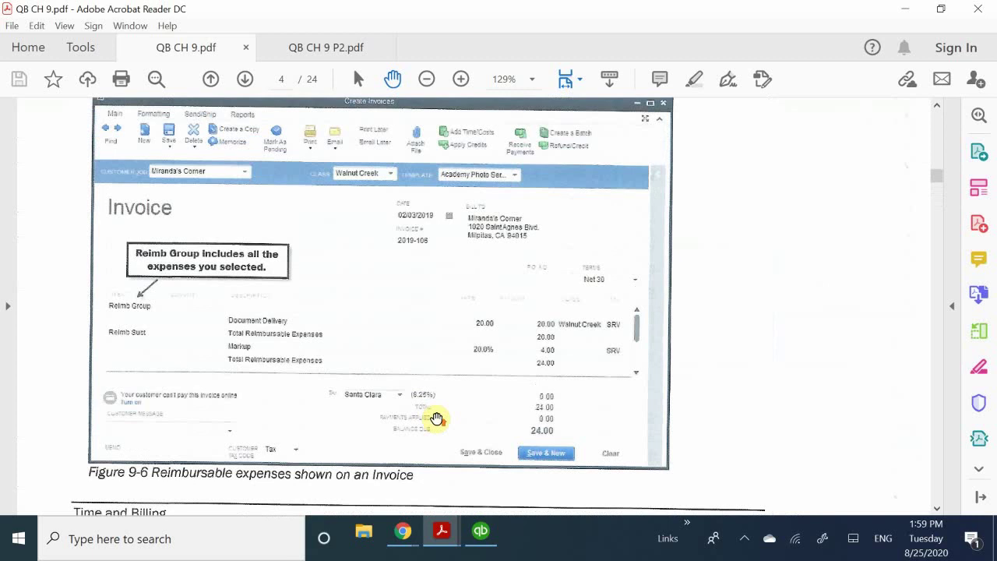
{"action": "scroll", "coordinate": [436, 420], "scroll_direction": "up", "scroll_amount": 12}
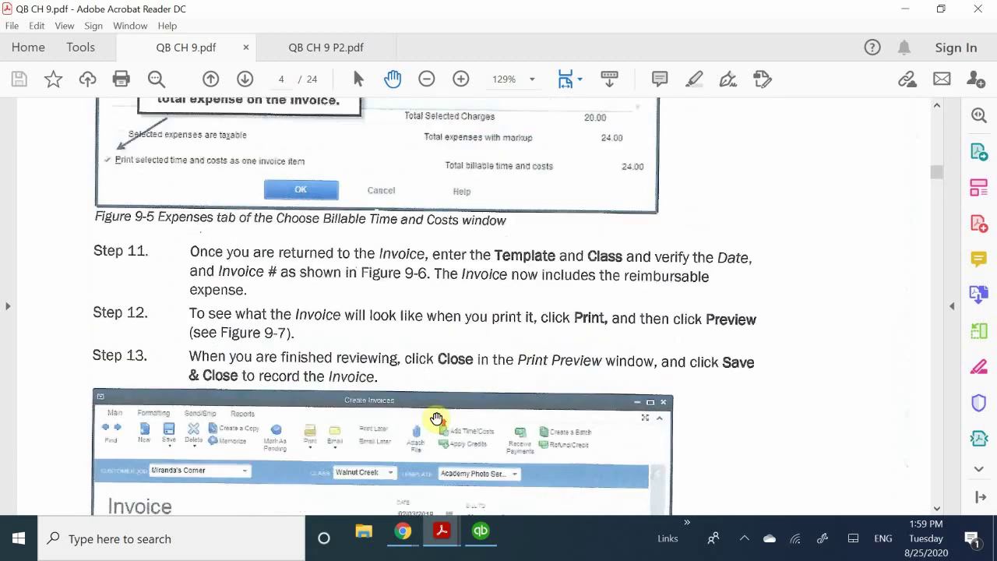
{"action": "scroll", "coordinate": [437, 419], "scroll_direction": "up", "scroll_amount": 20}
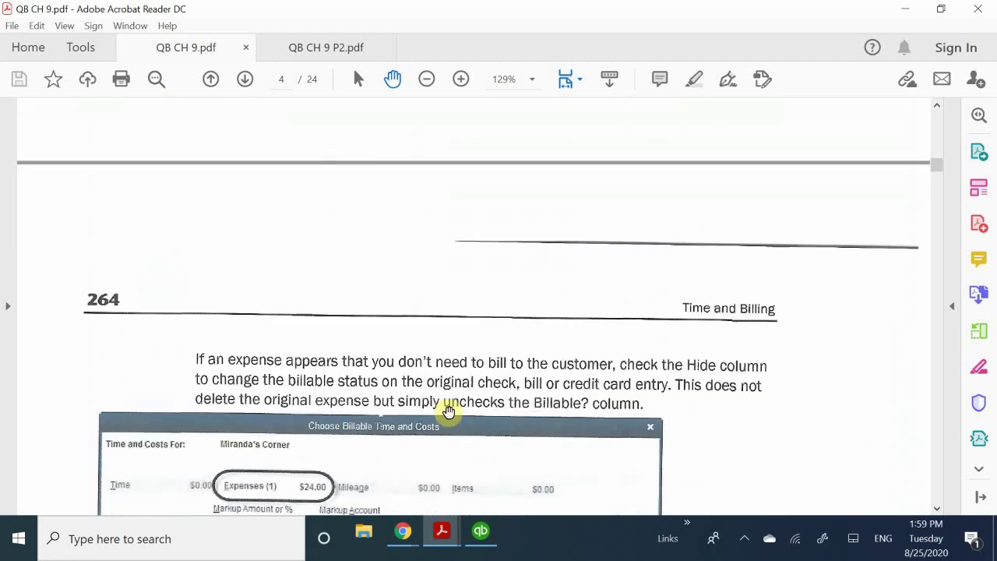
{"action": "scroll", "coordinate": [476, 399], "scroll_direction": "up", "scroll_amount": 12}
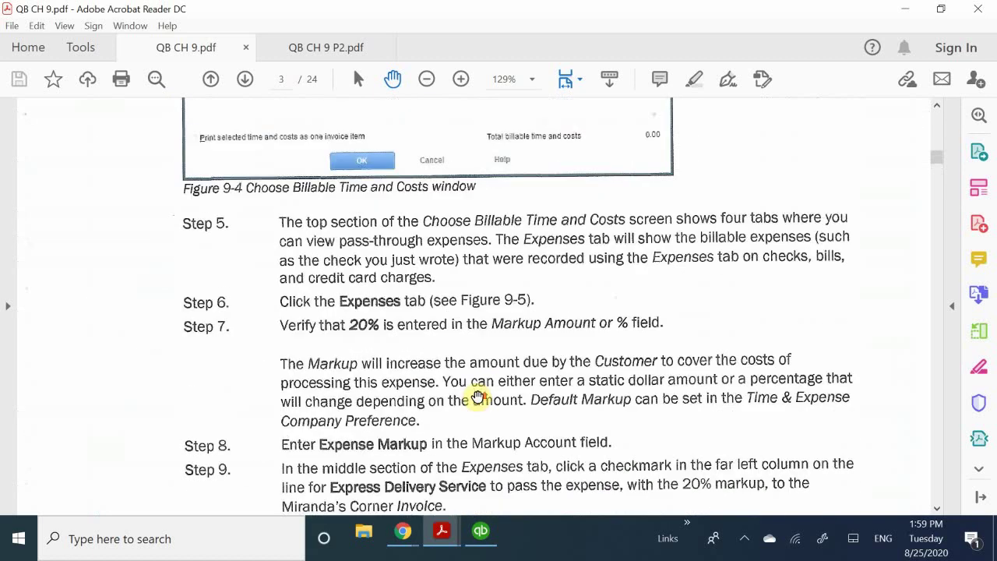
{"action": "scroll", "coordinate": [476, 399], "scroll_direction": "down", "scroll_amount": 20}
{"action": "scroll", "coordinate": [477, 397], "scroll_direction": "down", "scroll_amount": 20}
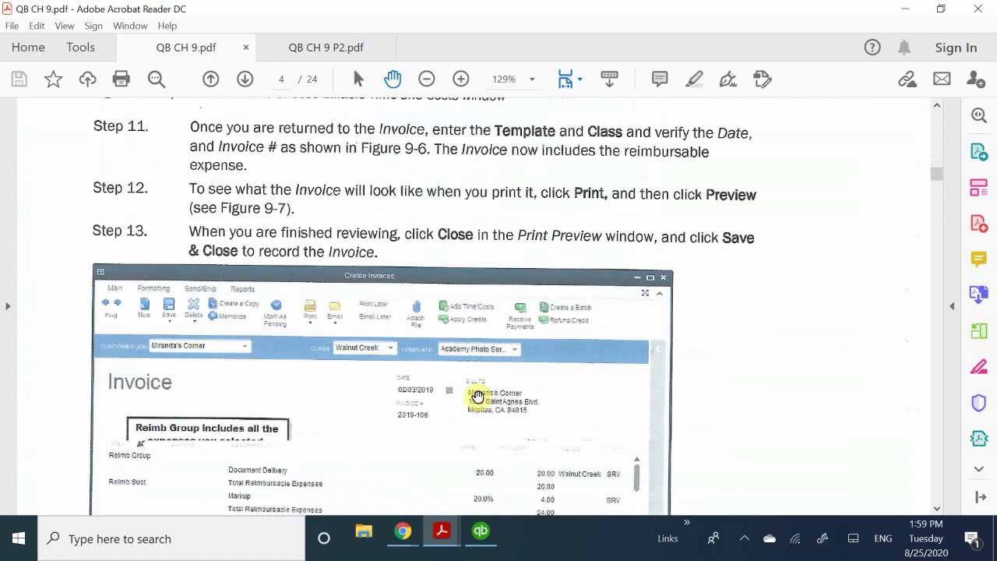
{"action": "scroll", "coordinate": [479, 401], "scroll_direction": "up", "scroll_amount": 4}
{"action": "scroll", "coordinate": [479, 400], "scroll_direction": "up", "scroll_amount": 5}
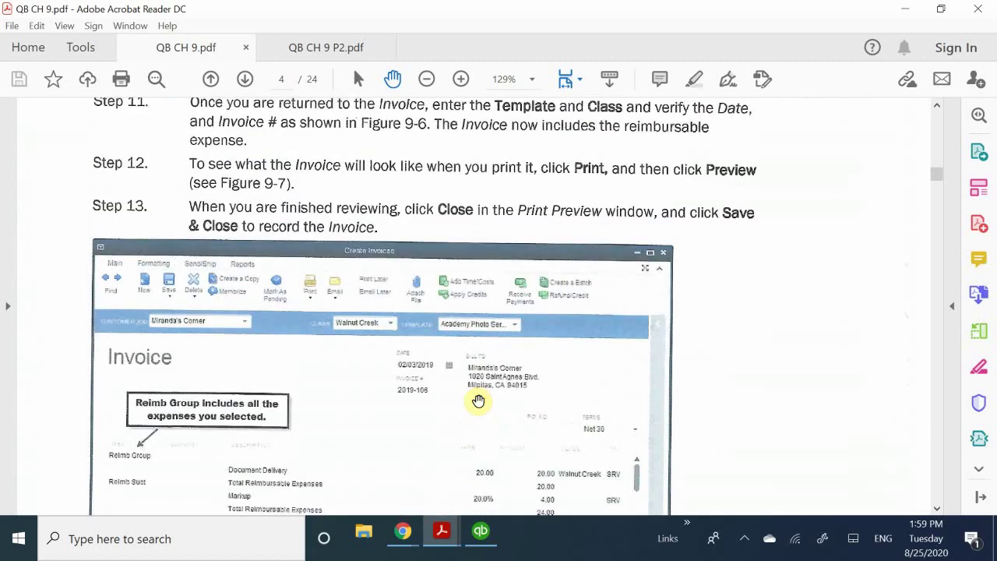
{"action": "scroll", "coordinate": [479, 401], "scroll_direction": "down", "scroll_amount": 12}
{"action": "scroll", "coordinate": [479, 400], "scroll_direction": "down", "scroll_amount": 12}
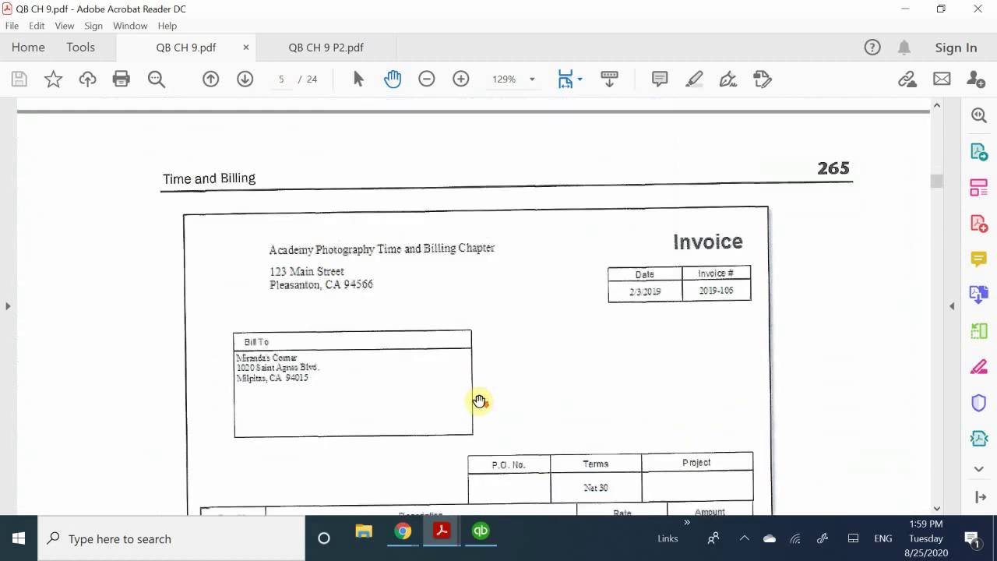
{"action": "scroll", "coordinate": [480, 401], "scroll_direction": "down", "scroll_amount": 5}
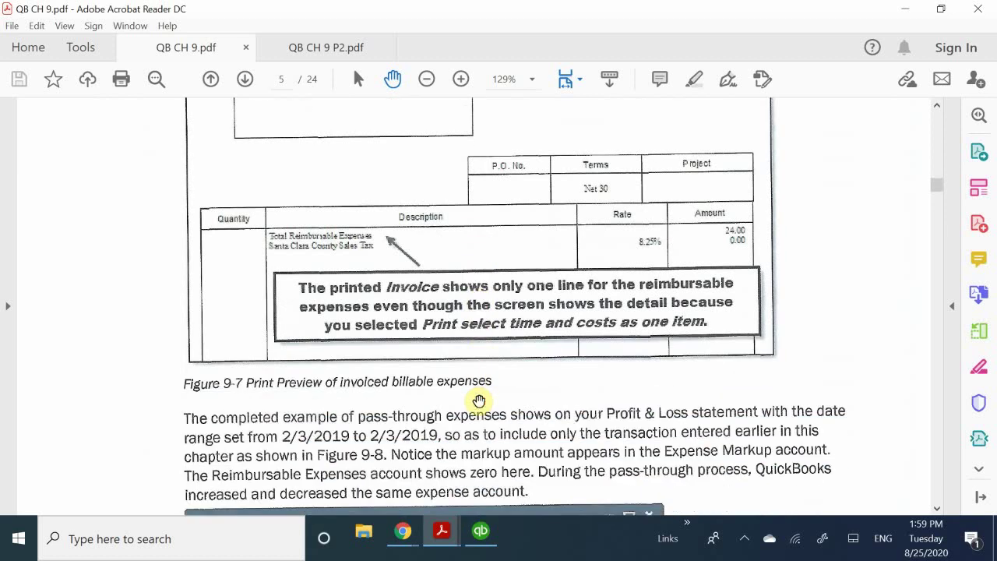
{"action": "scroll", "coordinate": [479, 401], "scroll_direction": "down", "scroll_amount": 12}
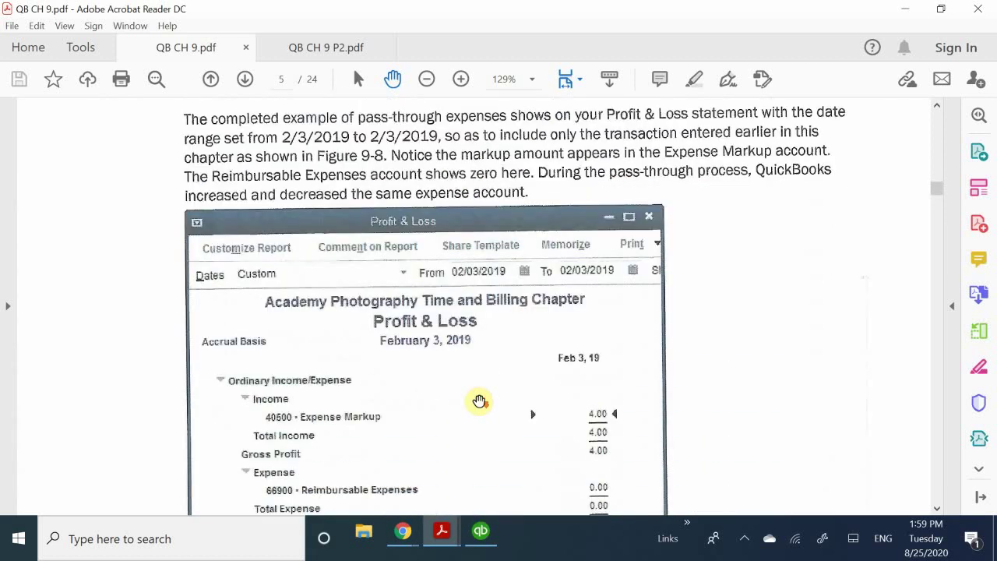
{"action": "scroll", "coordinate": [479, 401], "scroll_direction": "down", "scroll_amount": 10}
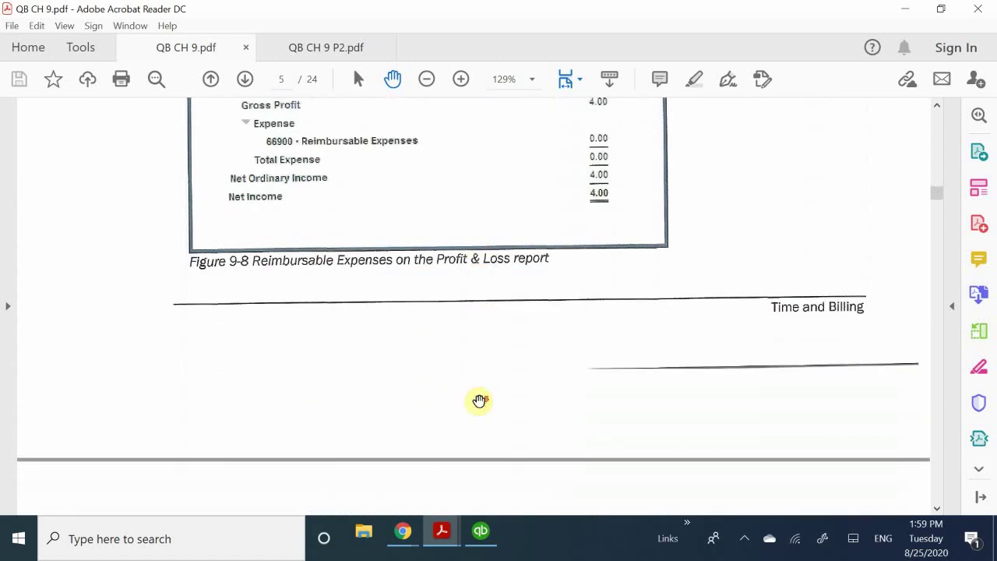
{"action": "scroll", "coordinate": [479, 401], "scroll_direction": "down", "scroll_amount": 3}
{"action": "scroll", "coordinate": [480, 400], "scroll_direction": "down", "scroll_amount": 6}
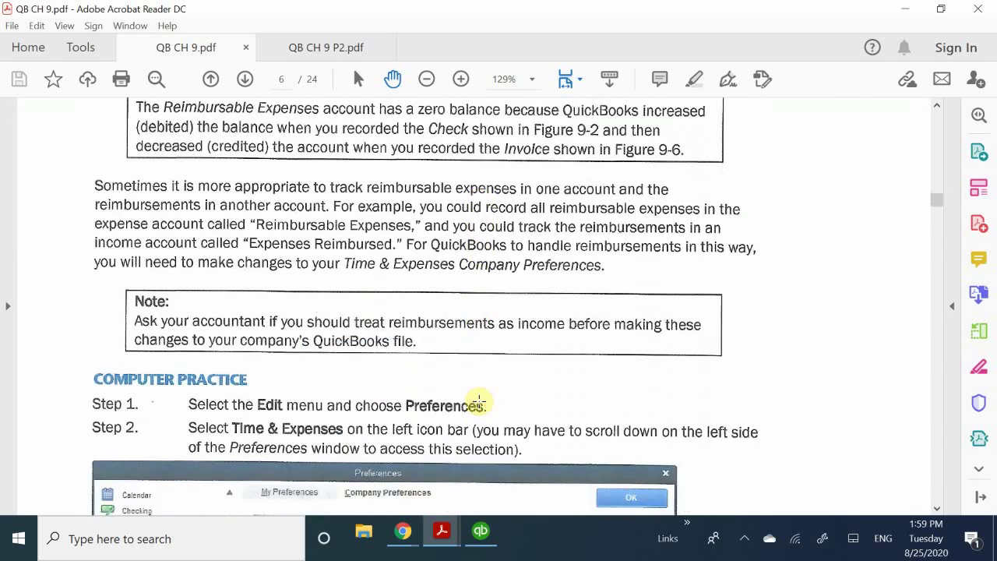
Read the PDF's practice steps on the Time & Expenses company preferences and on linking the Reimbursable Expenses account to an income account
{"action": "scroll", "coordinate": [479, 401], "scroll_direction": "up", "scroll_amount": 2}
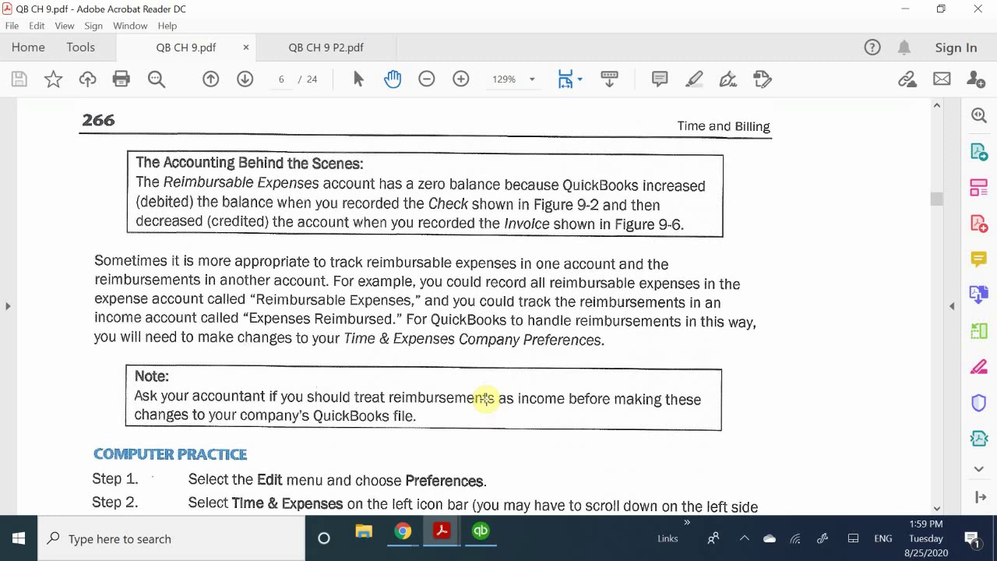
{"action": "scroll", "coordinate": [485, 399], "scroll_direction": "down", "scroll_amount": 4}
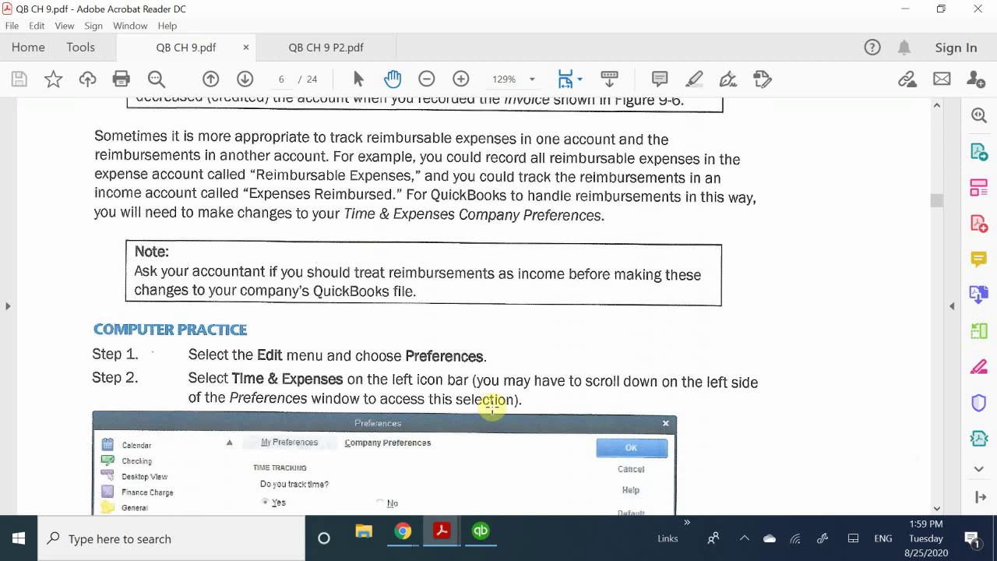
{"action": "scroll", "coordinate": [494, 407], "scroll_direction": "down", "scroll_amount": 8}
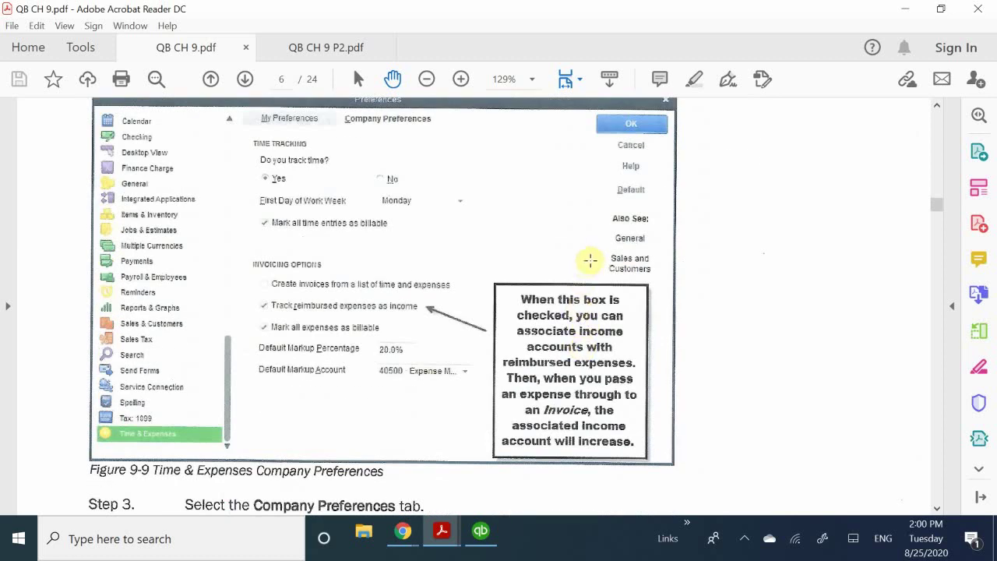
{"action": "scroll", "coordinate": [502, 371], "scroll_direction": "down", "scroll_amount": 3}
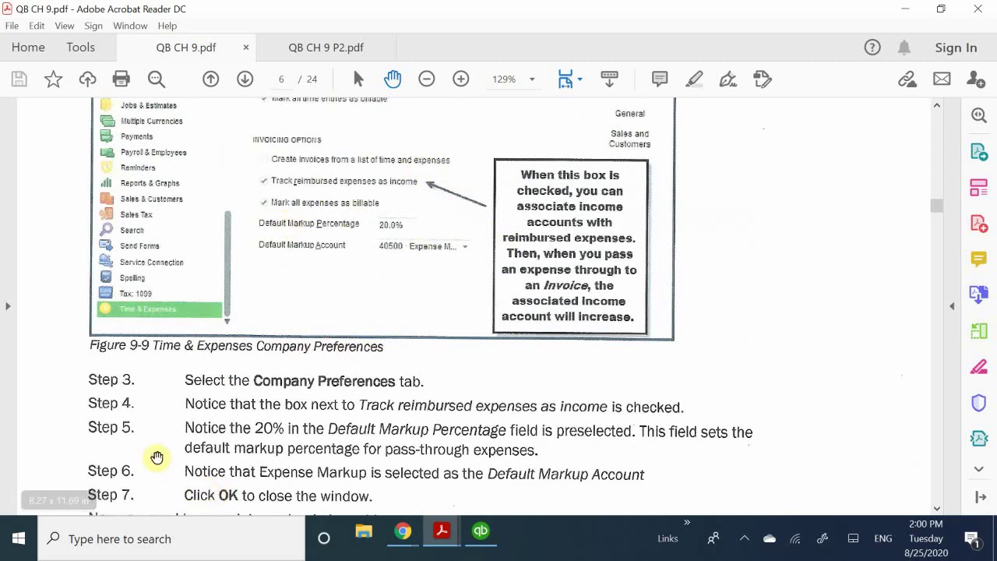
{"action": "scroll", "coordinate": [328, 345], "scroll_direction": "up", "scroll_amount": 5}
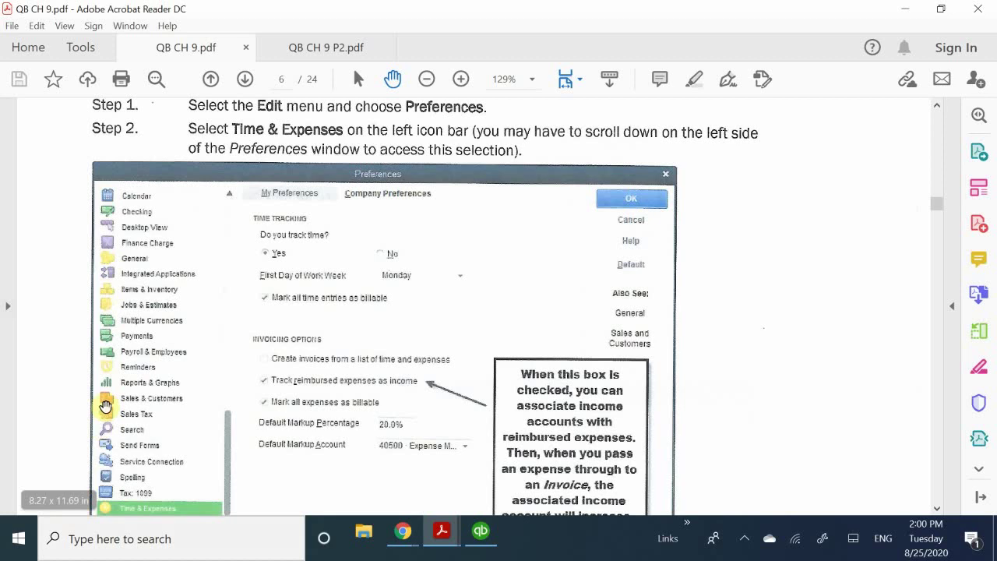
{"action": "scroll", "coordinate": [105, 405], "scroll_direction": "down", "scroll_amount": 1}
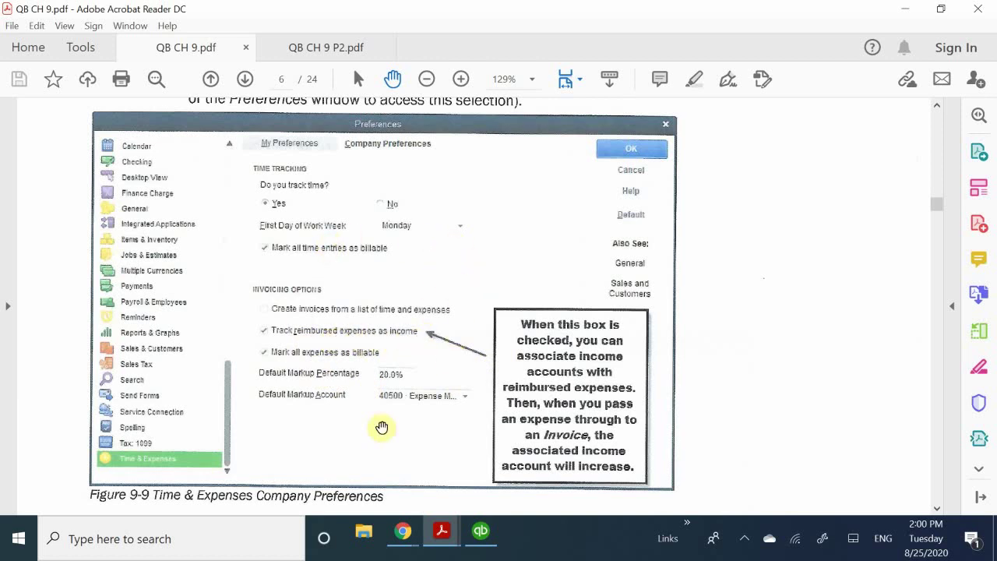
{"action": "scroll", "coordinate": [245, 319], "scroll_direction": "down", "scroll_amount": 4}
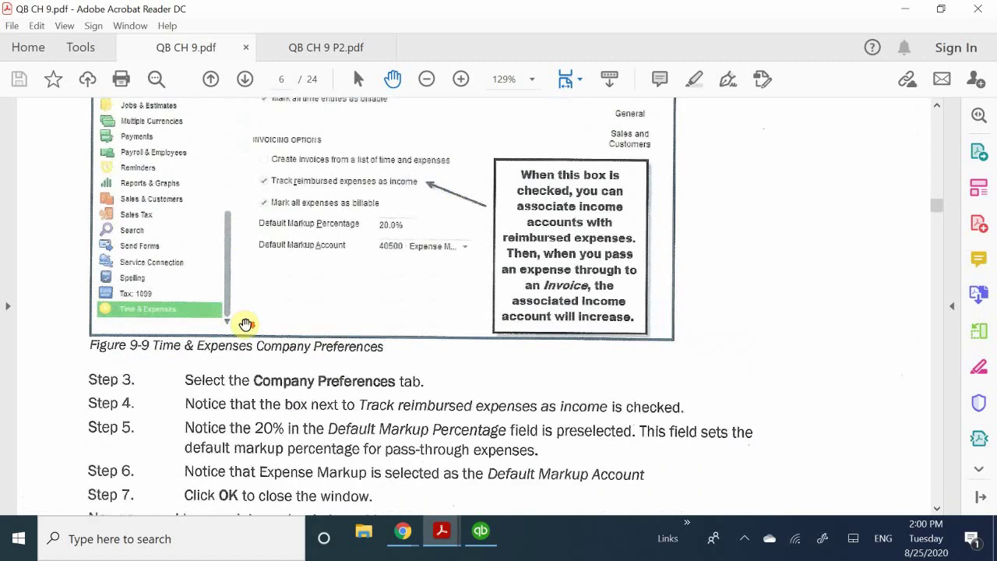
{"action": "scroll", "coordinate": [246, 323], "scroll_direction": "down", "scroll_amount": 4}
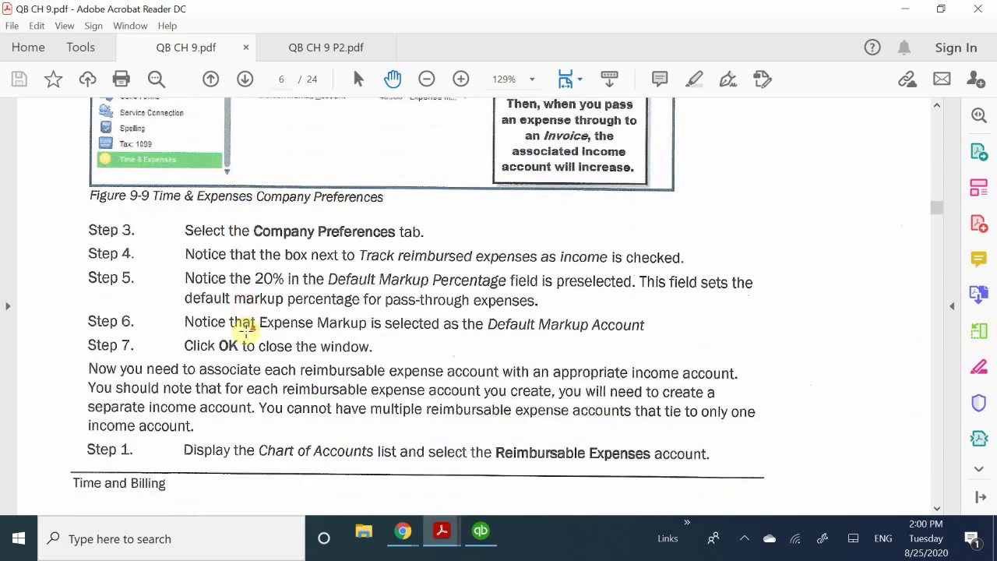
{"action": "scroll", "coordinate": [245, 331], "scroll_direction": "down", "scroll_amount": 9}
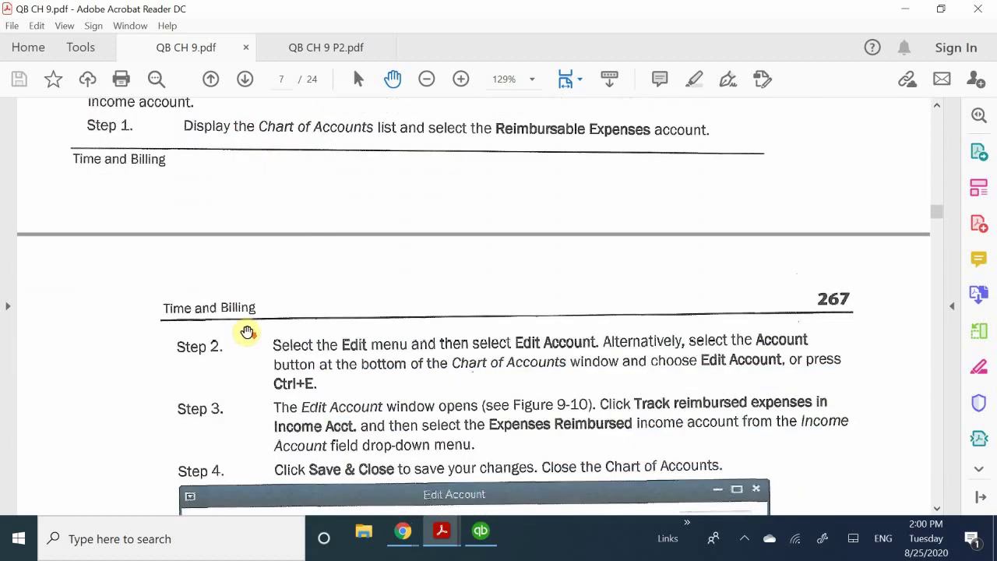
{"action": "scroll", "coordinate": [247, 333], "scroll_direction": "down", "scroll_amount": 1}
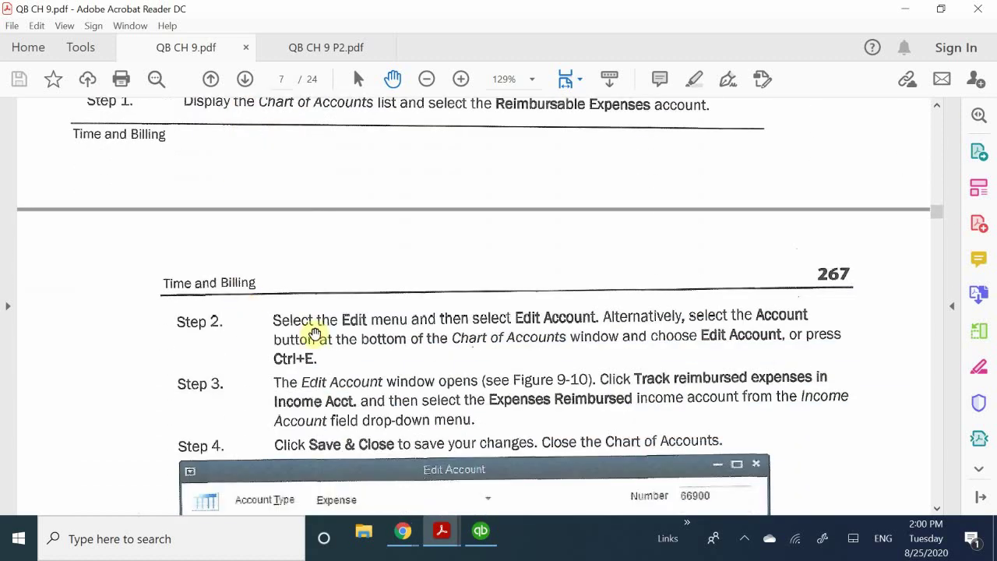
Switch to QuickBooks, review the Time & Expenses company preferences for time tracking and invoicing options, and close the preferences with OK
{"action": "left_click", "coordinate": [480, 537]}
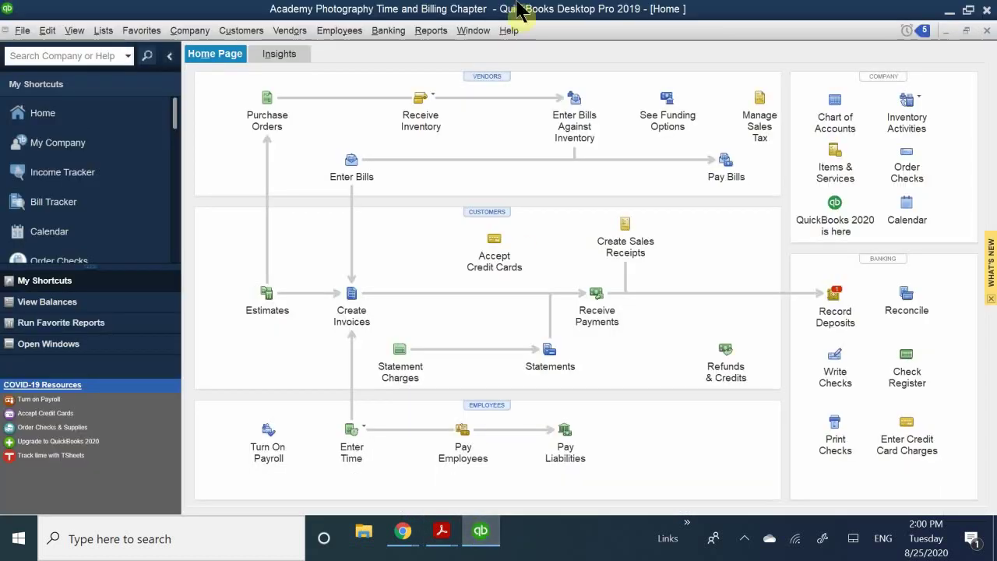
{"action": "left_click", "coordinate": [47, 31]}
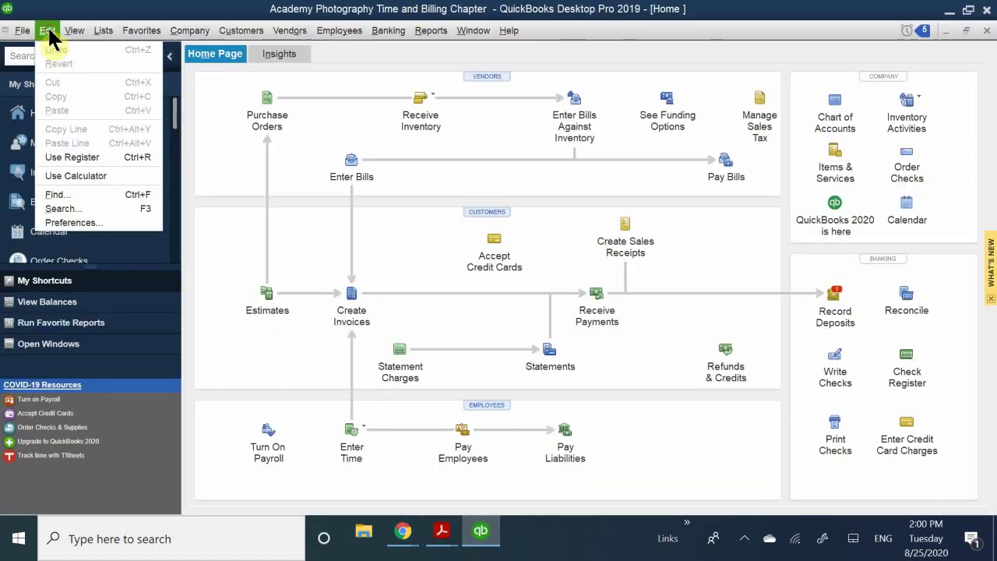
{"action": "left_click", "coordinate": [64, 223]}
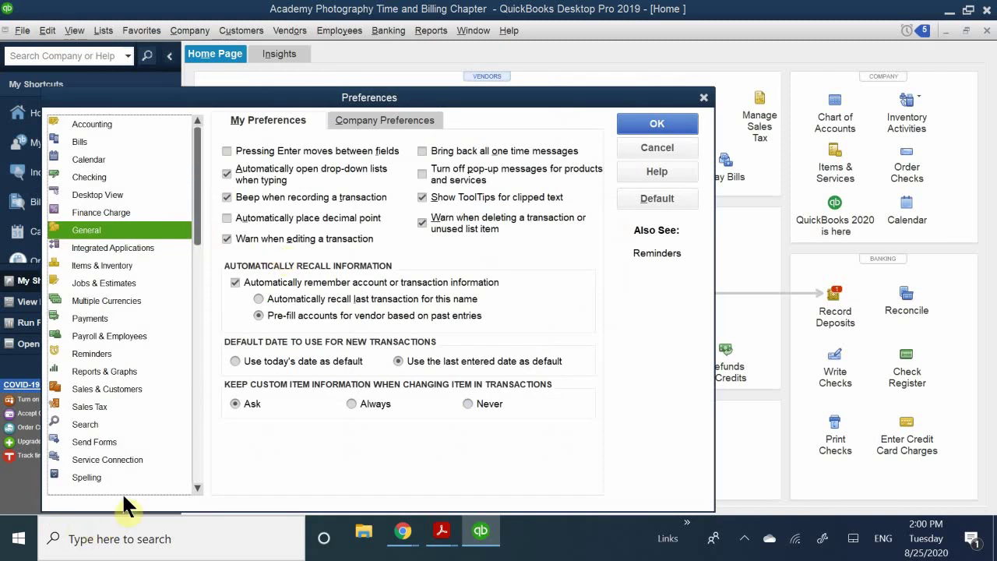
{"action": "scroll", "coordinate": [112, 427], "scroll_direction": "down", "scroll_amount": 1}
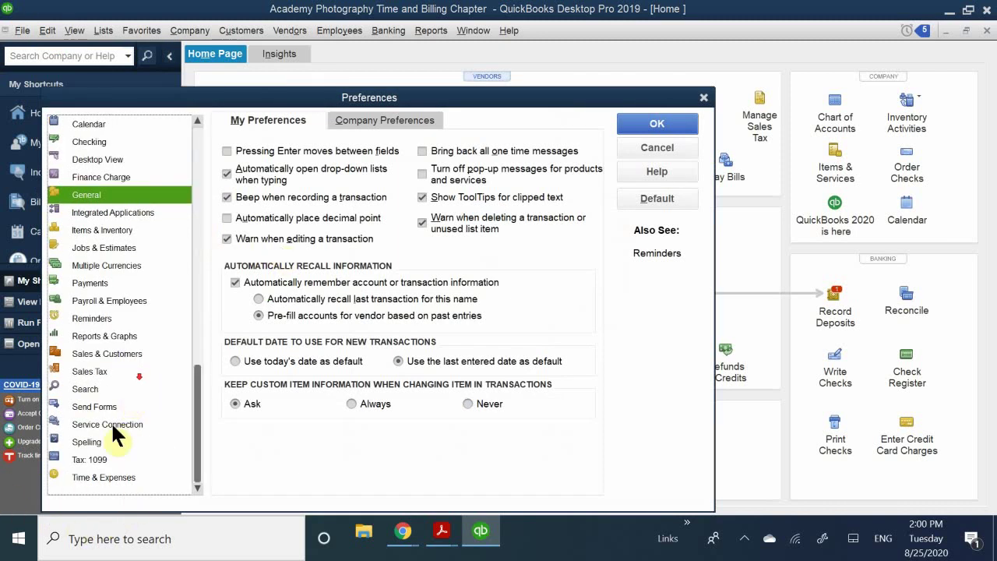
{"action": "left_click", "coordinate": [105, 477]}
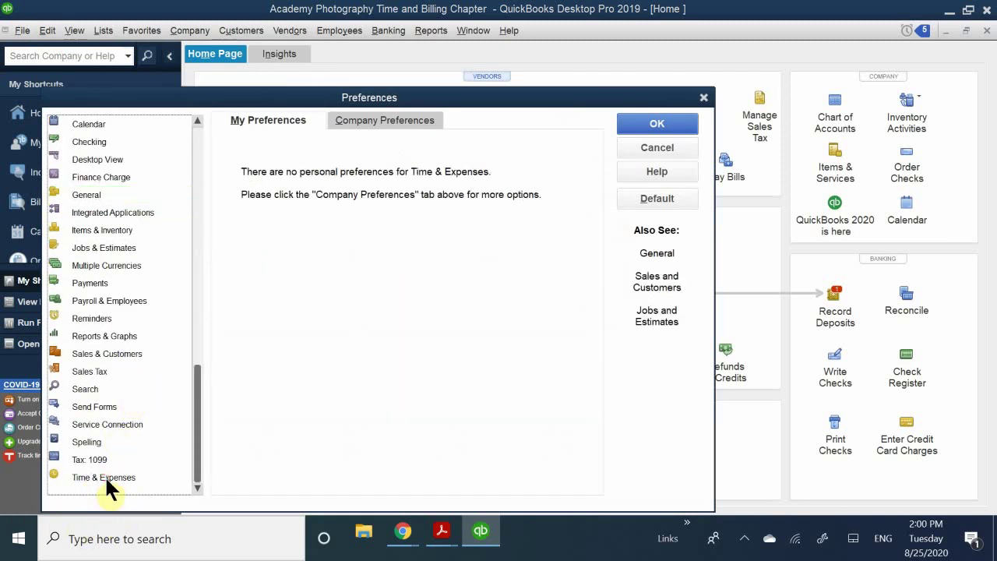
{"action": "left_click", "coordinate": [351, 122]}
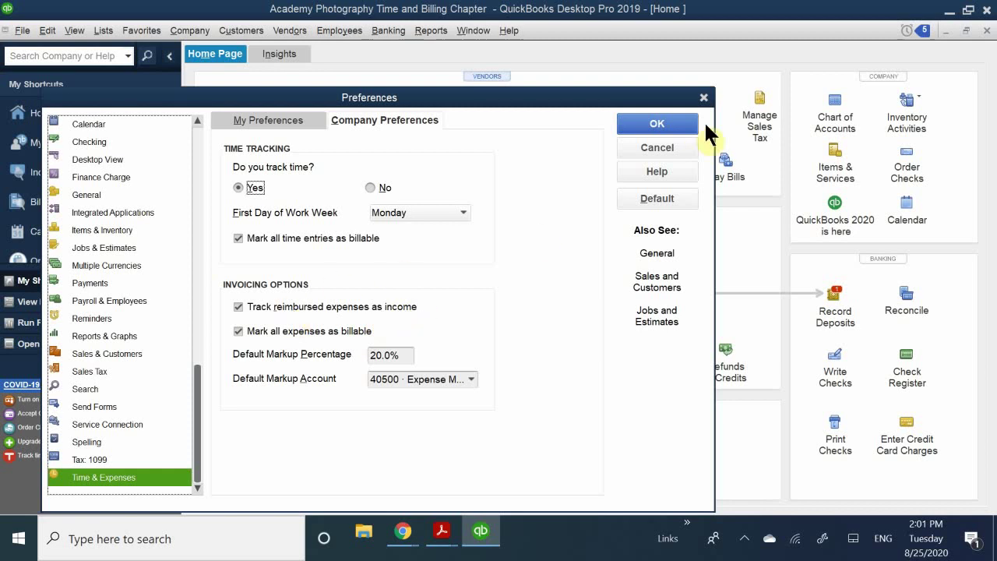
{"action": "left_click", "coordinate": [657, 126]}
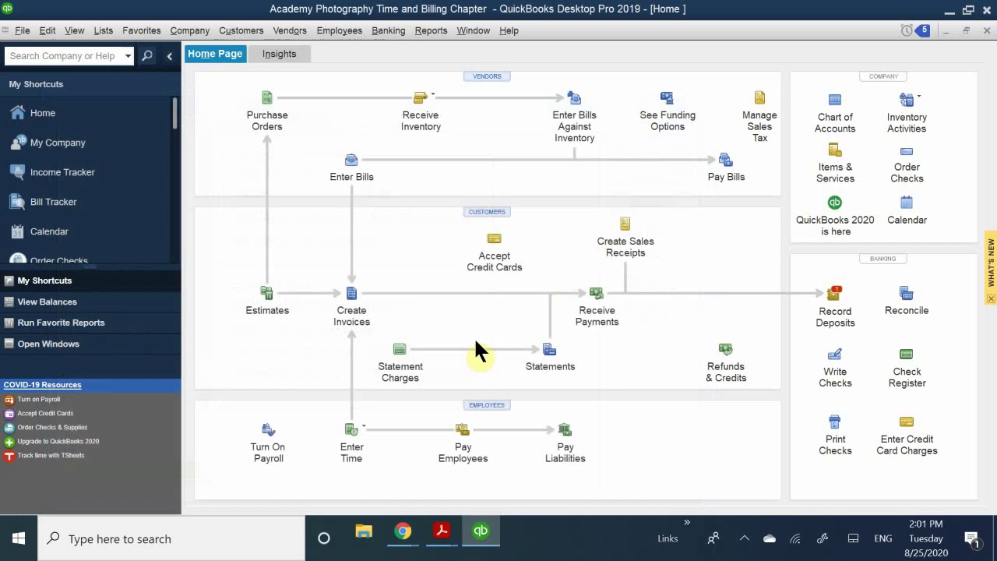
Switch back to the QB CH 9 PDF and skim from the Time & Expenses practice steps through the Profit & Loss report in Figure 9-11
{"action": "left_click", "coordinate": [479, 533]}
{"action": "scroll", "coordinate": [510, 338], "scroll_direction": "down", "scroll_amount": 2}
{"action": "scroll", "coordinate": [514, 338], "scroll_direction": "up", "scroll_amount": 8}
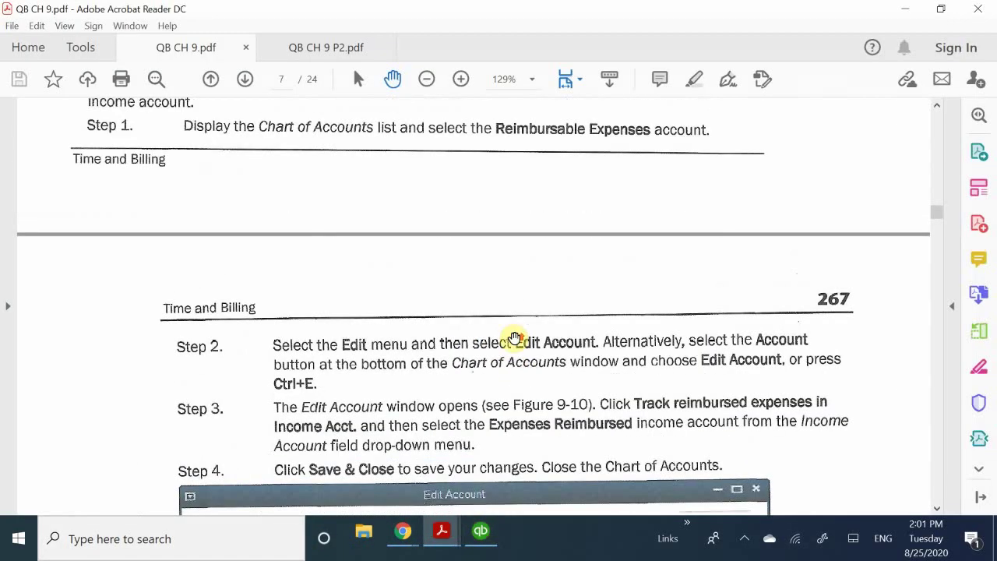
{"action": "scroll", "coordinate": [514, 338], "scroll_direction": "up", "scroll_amount": 4}
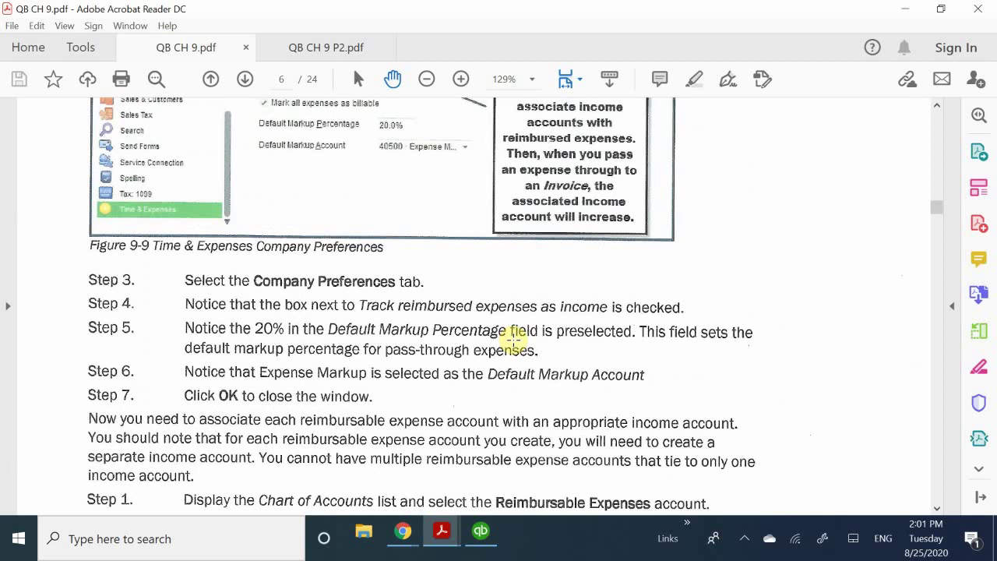
{"action": "scroll", "coordinate": [514, 338], "scroll_direction": "down", "scroll_amount": 15}
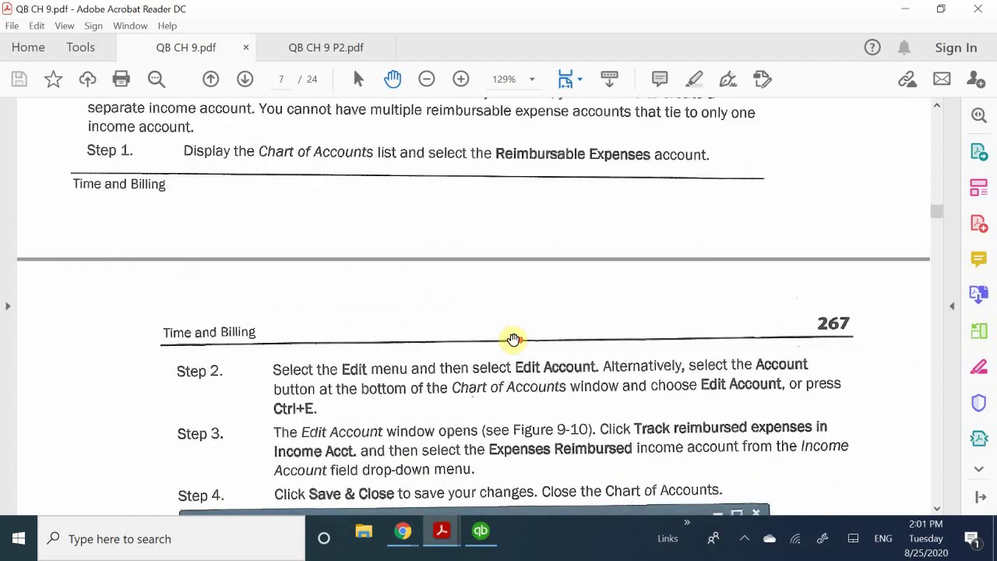
{"action": "scroll", "coordinate": [514, 338], "scroll_direction": "down", "scroll_amount": 10}
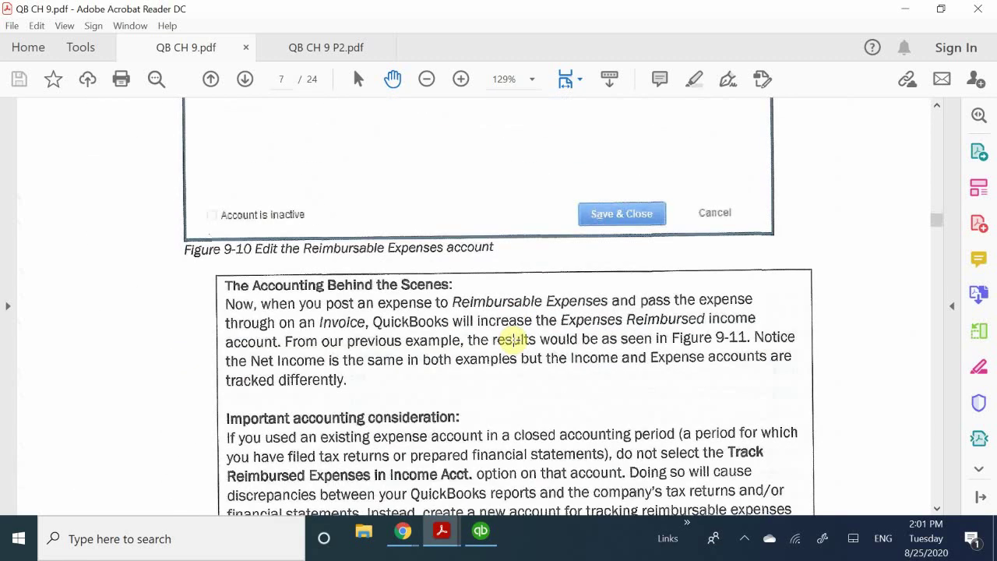
{"action": "scroll", "coordinate": [514, 338], "scroll_direction": "down", "scroll_amount": 12}
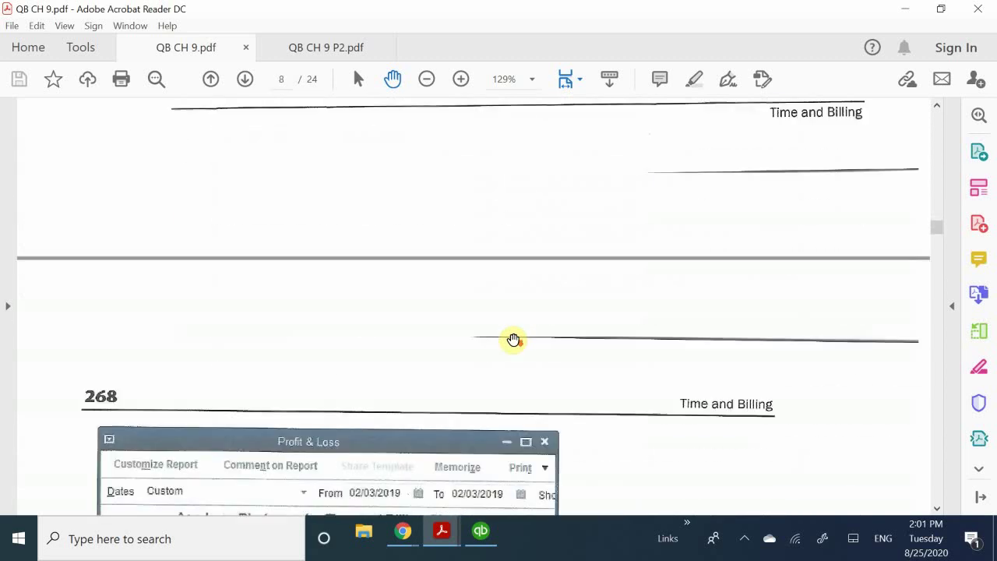
{"action": "scroll", "coordinate": [513, 340], "scroll_direction": "down", "scroll_amount": 4}
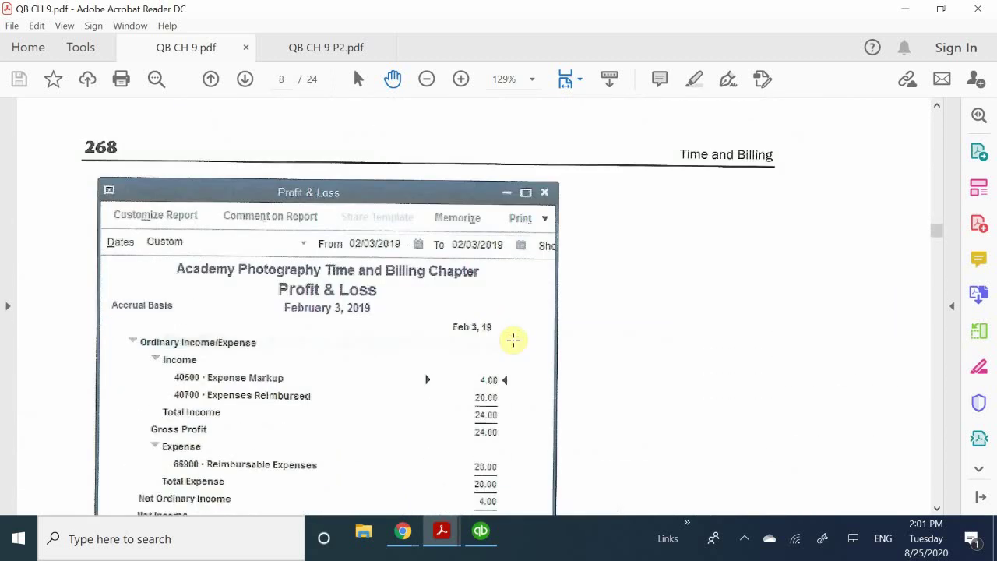
{"action": "scroll", "coordinate": [513, 340], "scroll_direction": "down", "scroll_amount": 10}
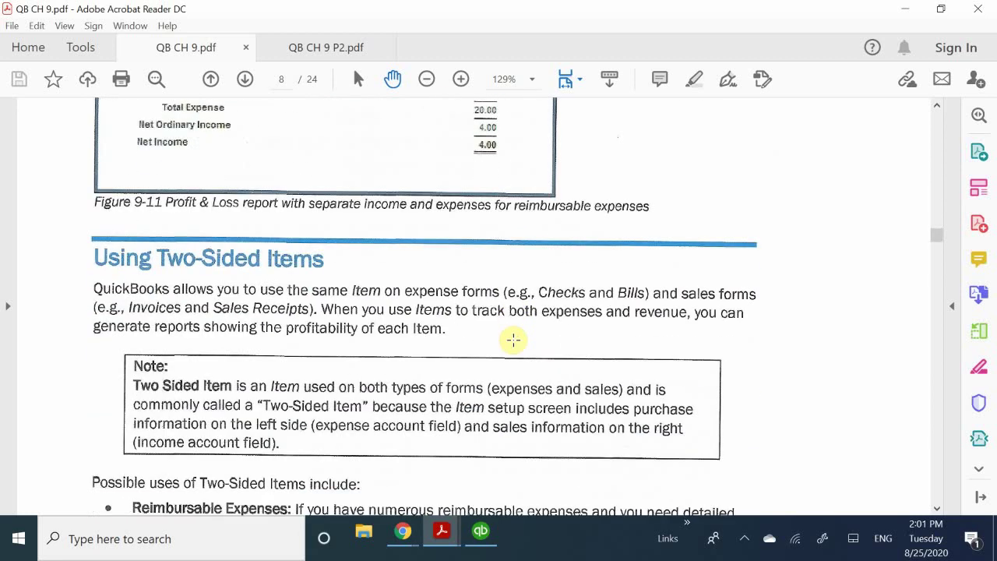
Review the PDF's Edit Account steps, Figure 9-10 and the accounting notes on reimbursed expenses alongside the Profit & Loss report in Figure 9-11
{"action": "scroll", "coordinate": [514, 340], "scroll_direction": "up", "scroll_amount": 9}
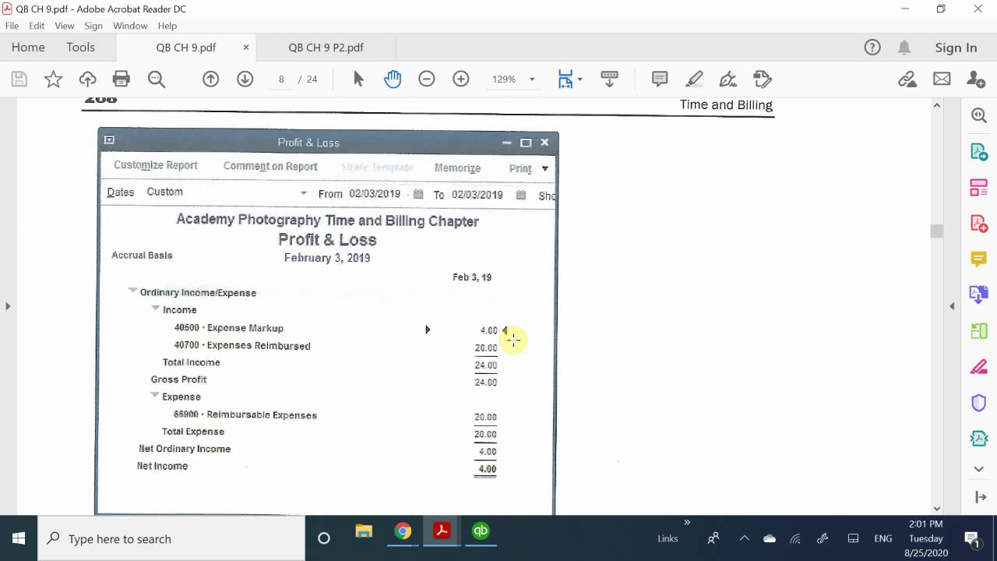
{"action": "scroll", "coordinate": [514, 340], "scroll_direction": "up", "scroll_amount": 20}
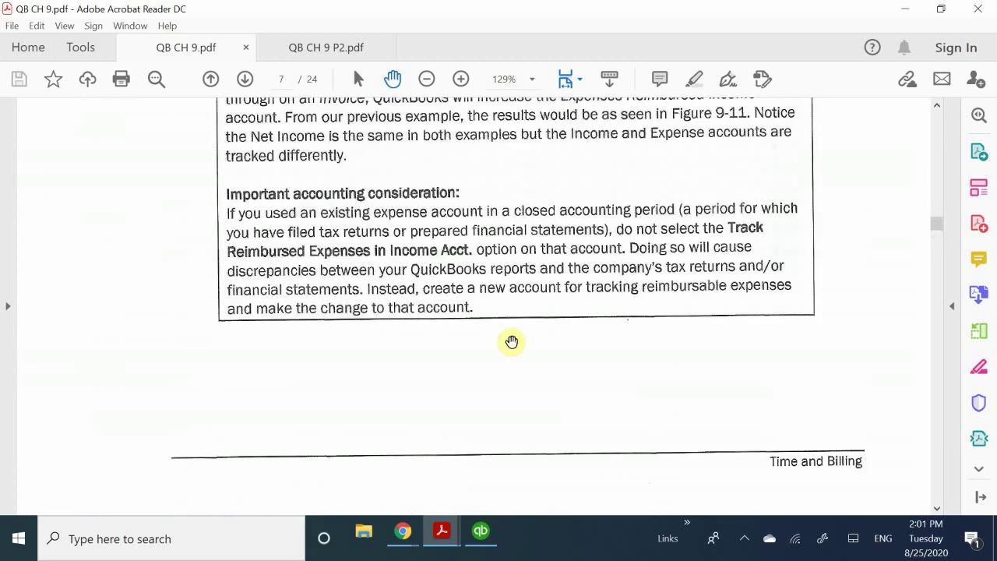
{"action": "scroll", "coordinate": [512, 341], "scroll_direction": "up", "scroll_amount": 12}
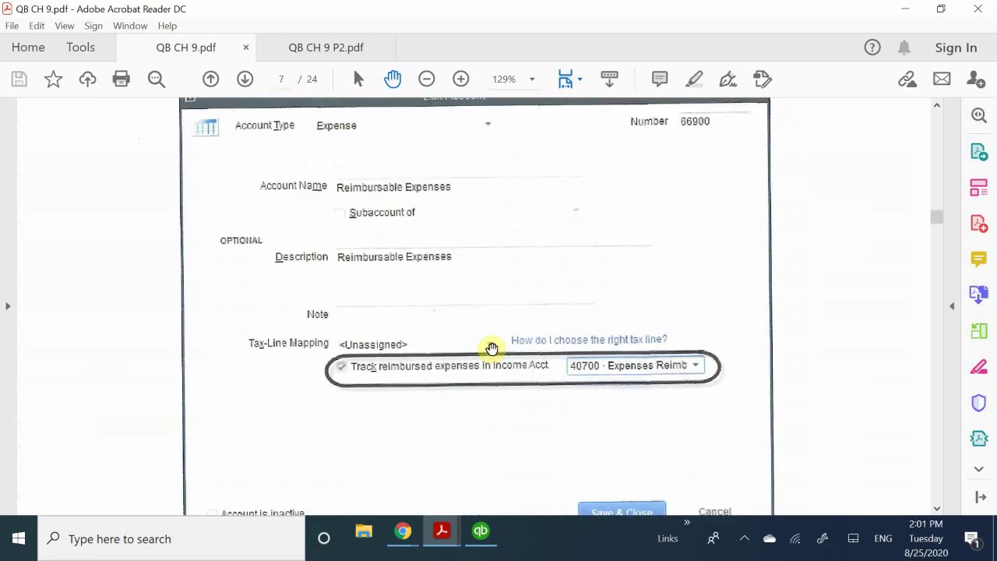
{"action": "scroll", "coordinate": [492, 347], "scroll_direction": "up", "scroll_amount": 2}
{"action": "scroll", "coordinate": [496, 346], "scroll_direction": "down", "scroll_amount": 3}
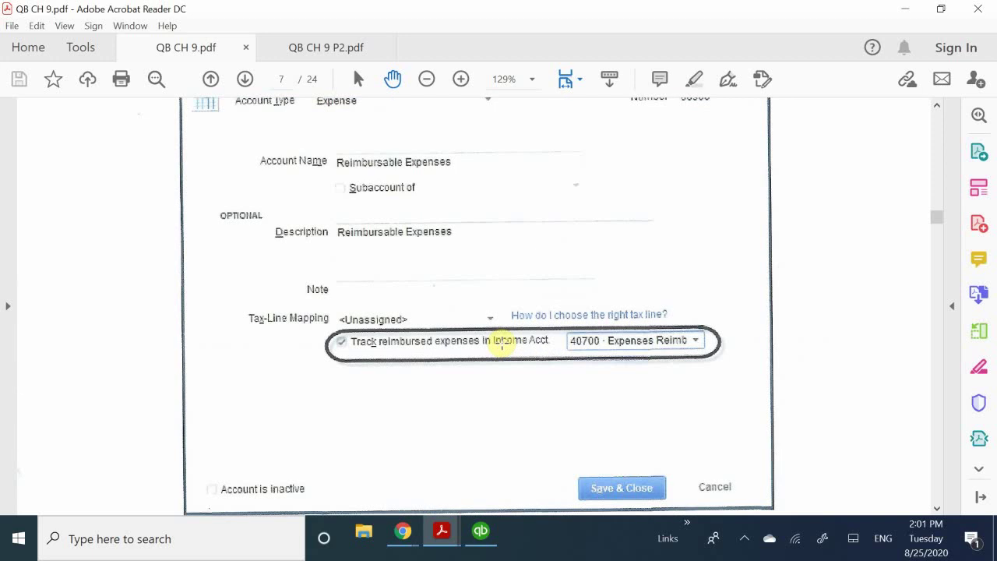
{"action": "scroll", "coordinate": [502, 341], "scroll_direction": "down", "scroll_amount": 6}
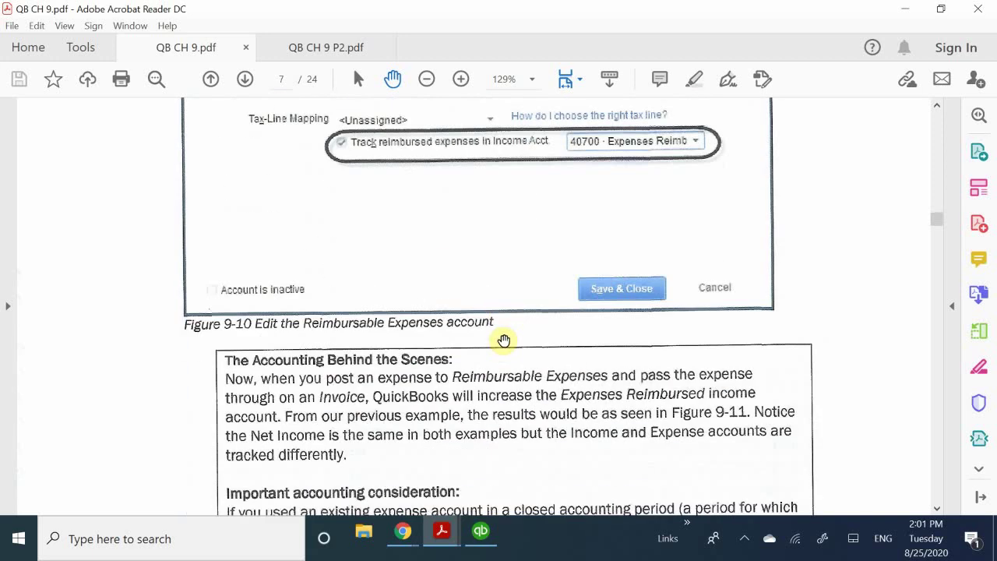
{"action": "scroll", "coordinate": [504, 341], "scroll_direction": "up", "scroll_amount": 9}
{"action": "scroll", "coordinate": [504, 340], "scroll_direction": "up", "scroll_amount": 10}
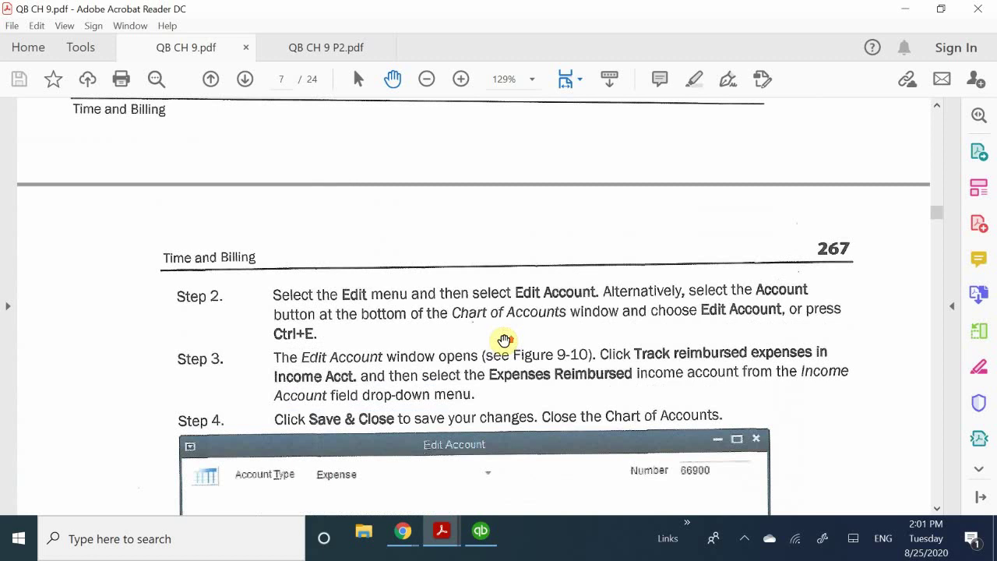
{"action": "scroll", "coordinate": [504, 340], "scroll_direction": "down", "scroll_amount": 1}
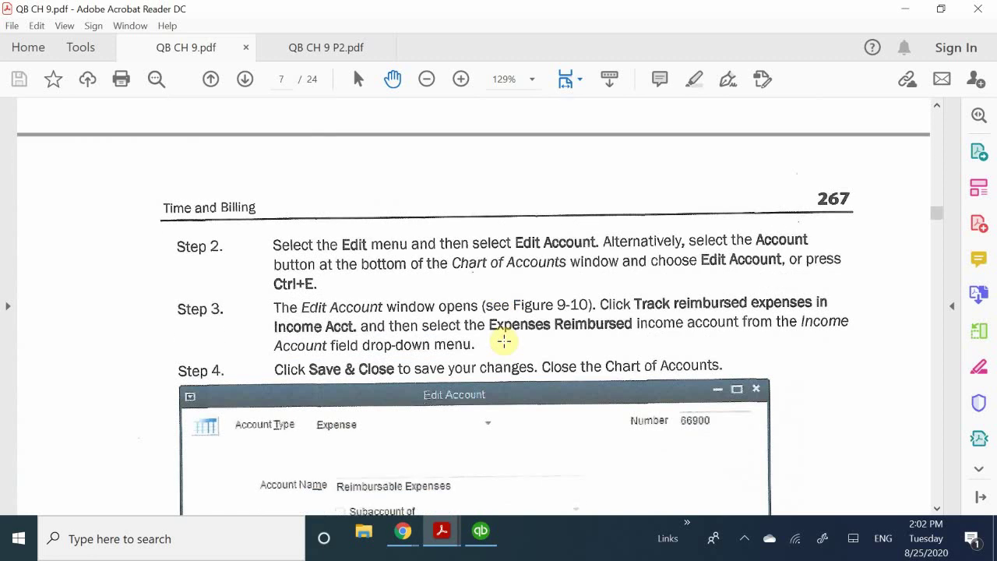
{"action": "scroll", "coordinate": [504, 340], "scroll_direction": "down", "scroll_amount": 14}
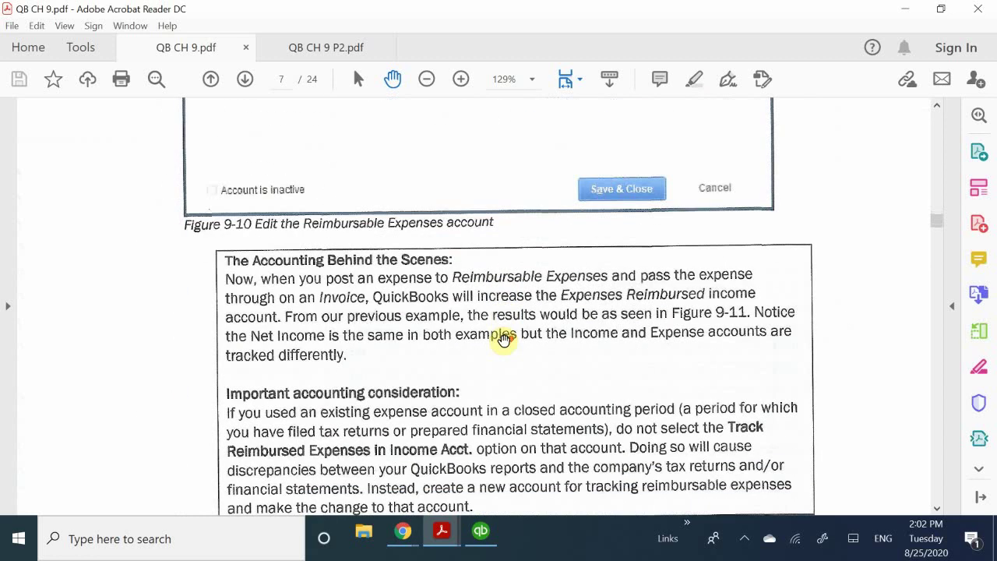
{"action": "scroll", "coordinate": [504, 340], "scroll_direction": "down", "scroll_amount": 15}
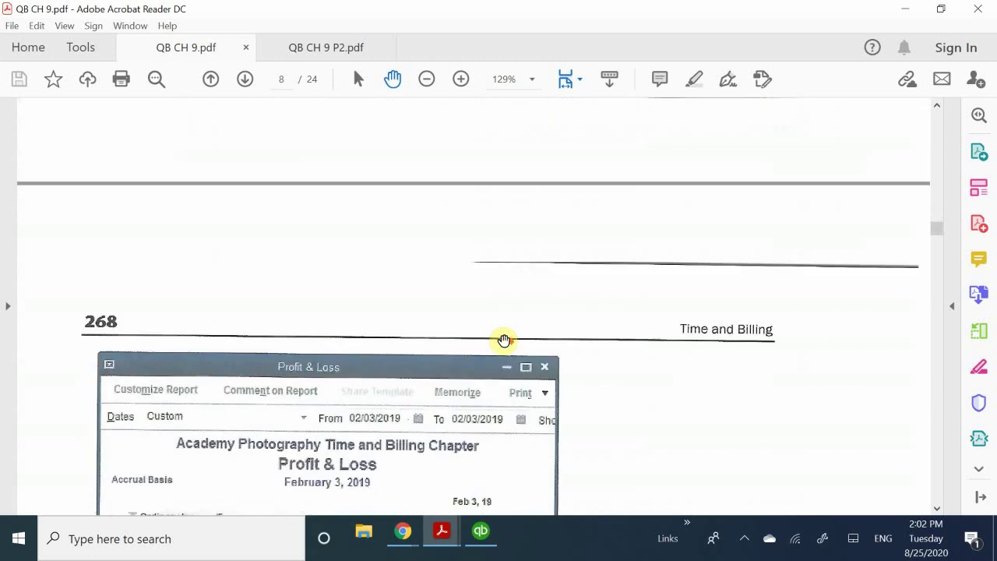
{"action": "scroll", "coordinate": [504, 341], "scroll_direction": "down", "scroll_amount": 9}
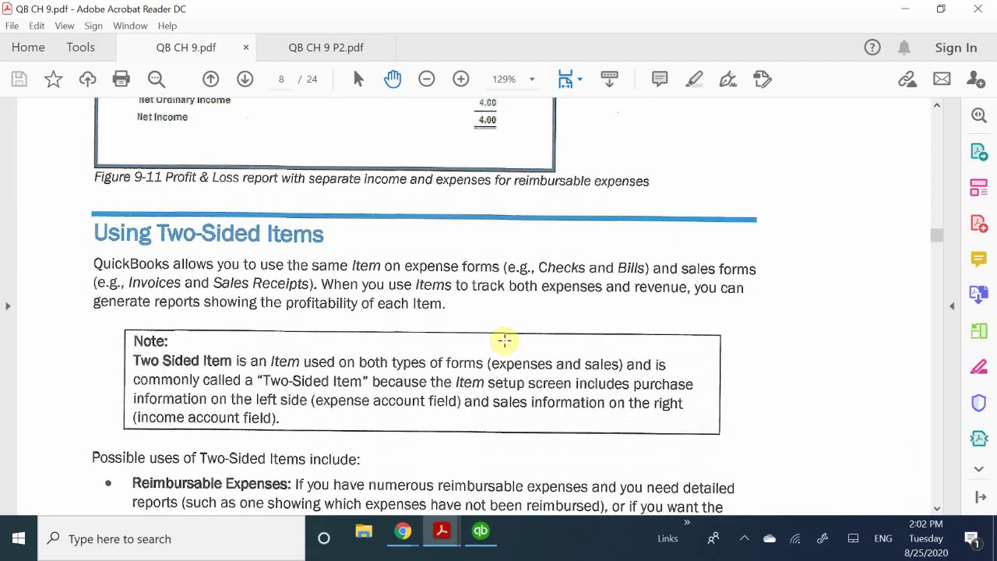
Read the PDF's Using Two-Sided Items section, including its note and possible uses, and glance at Tracking Custom Orders on page 269
{"action": "scroll", "coordinate": [505, 341], "scroll_direction": "up", "scroll_amount": 7}
{"action": "scroll", "coordinate": [504, 341], "scroll_direction": "down", "scroll_amount": 13}
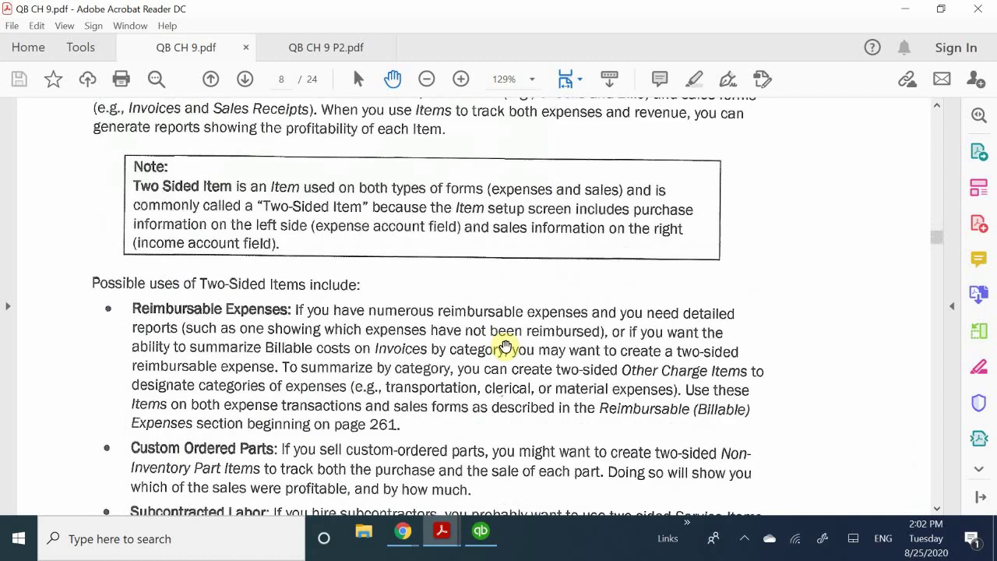
{"action": "scroll", "coordinate": [505, 346], "scroll_direction": "down", "scroll_amount": 6}
{"action": "scroll", "coordinate": [505, 346], "scroll_direction": "up", "scroll_amount": 1}
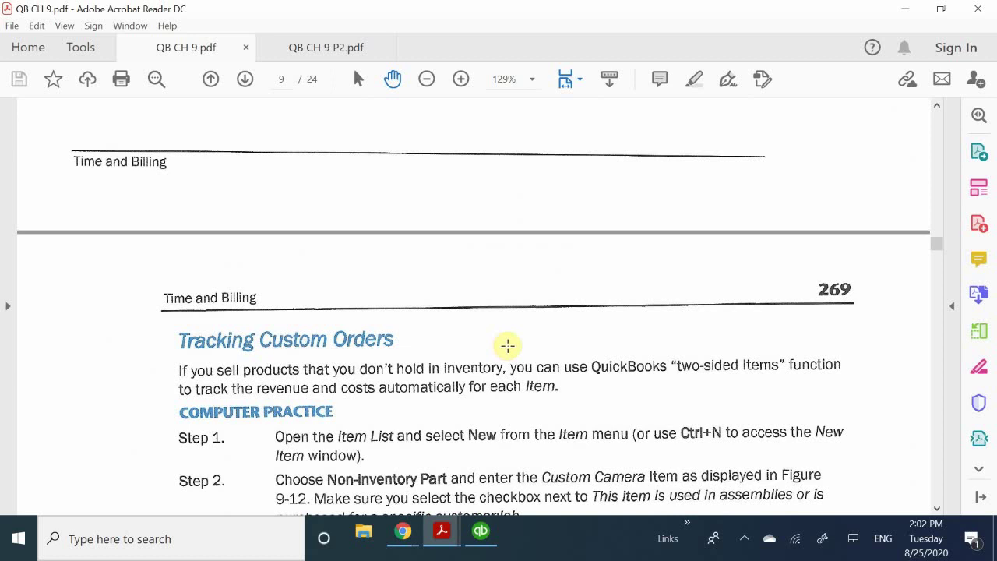
{"action": "scroll", "coordinate": [507, 345], "scroll_direction": "up", "scroll_amount": 8}
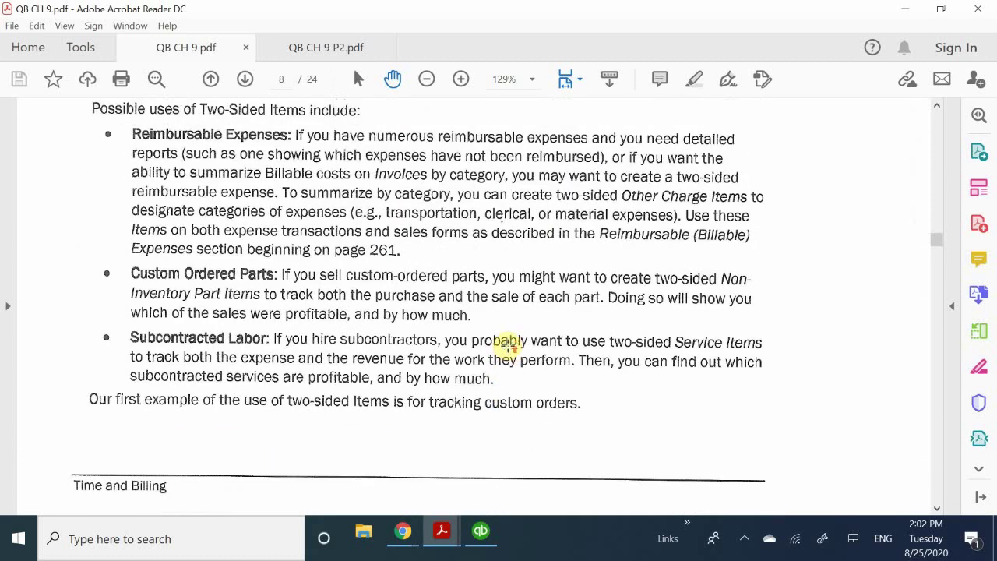
{"action": "scroll", "coordinate": [507, 345], "scroll_direction": "up", "scroll_amount": 9}
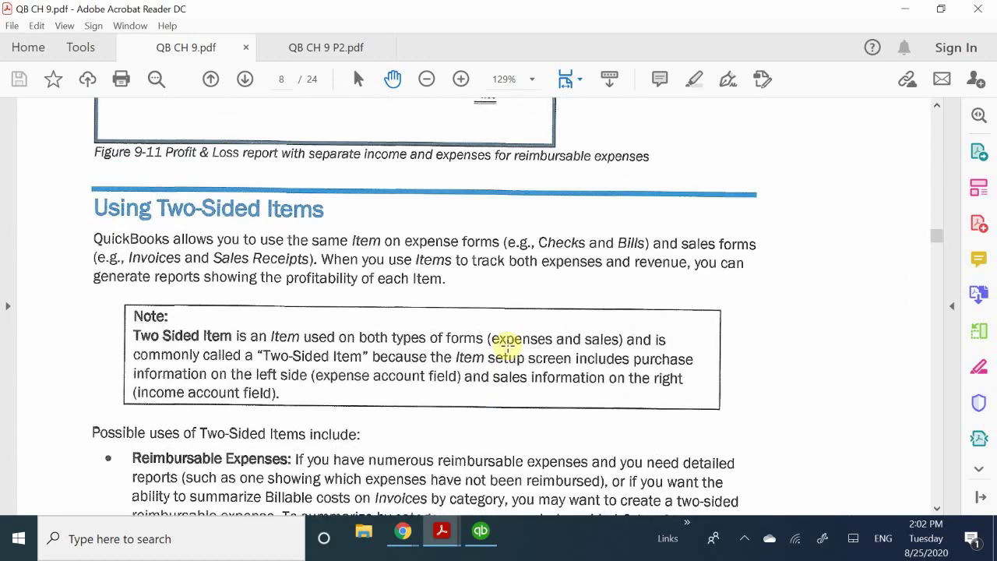
{"action": "scroll", "coordinate": [507, 345], "scroll_direction": "down", "scroll_amount": 1}
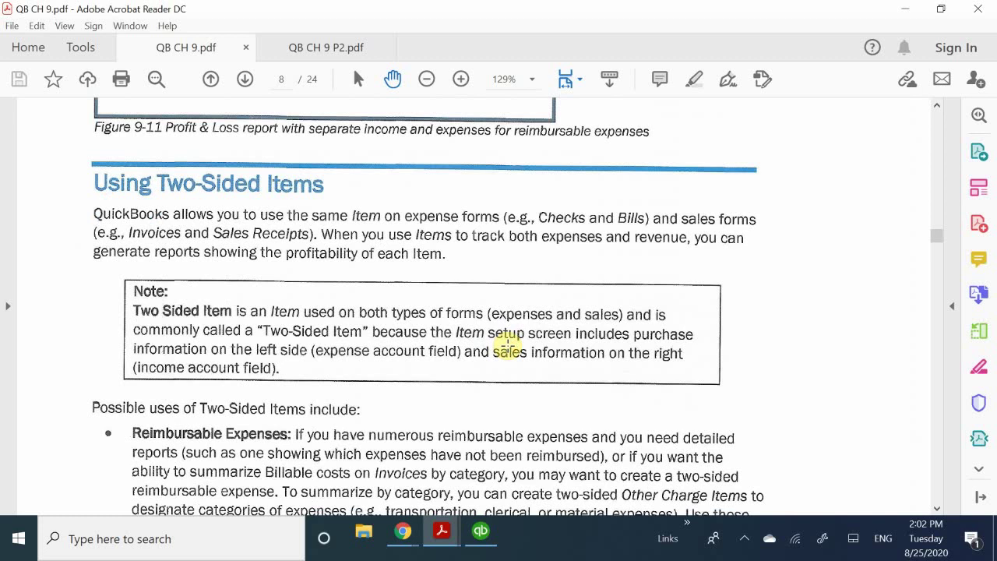
{"action": "scroll", "coordinate": [507, 348], "scroll_direction": "down", "scroll_amount": 2}
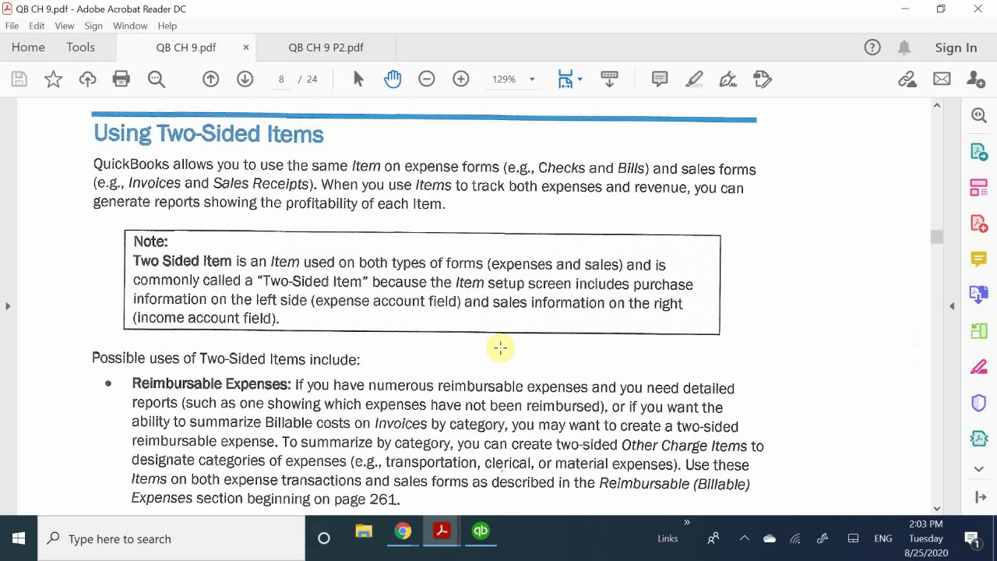
{"action": "scroll", "coordinate": [500, 347], "scroll_direction": "down", "scroll_amount": 4}
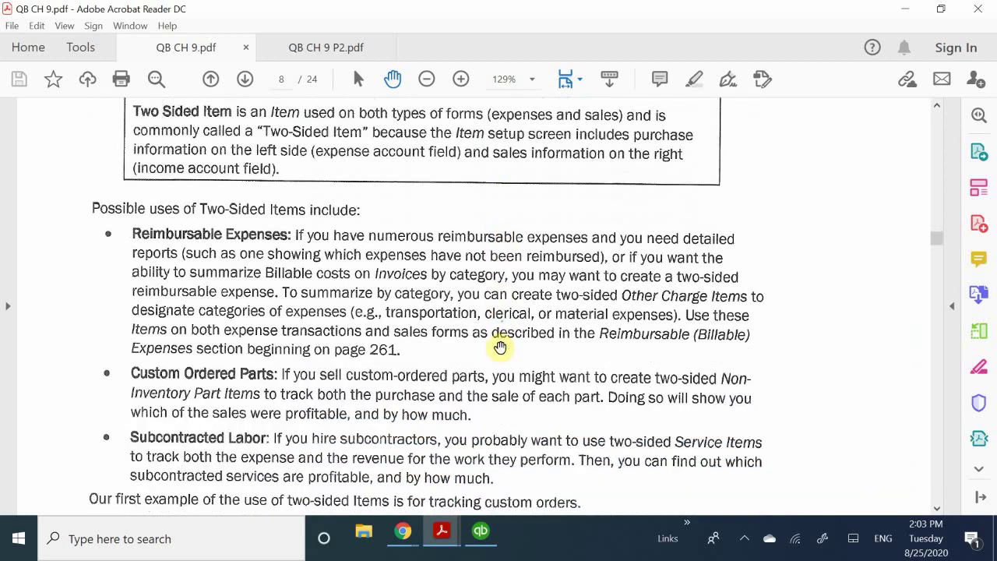
{"action": "scroll", "coordinate": [501, 348], "scroll_direction": "down", "scroll_amount": 3}
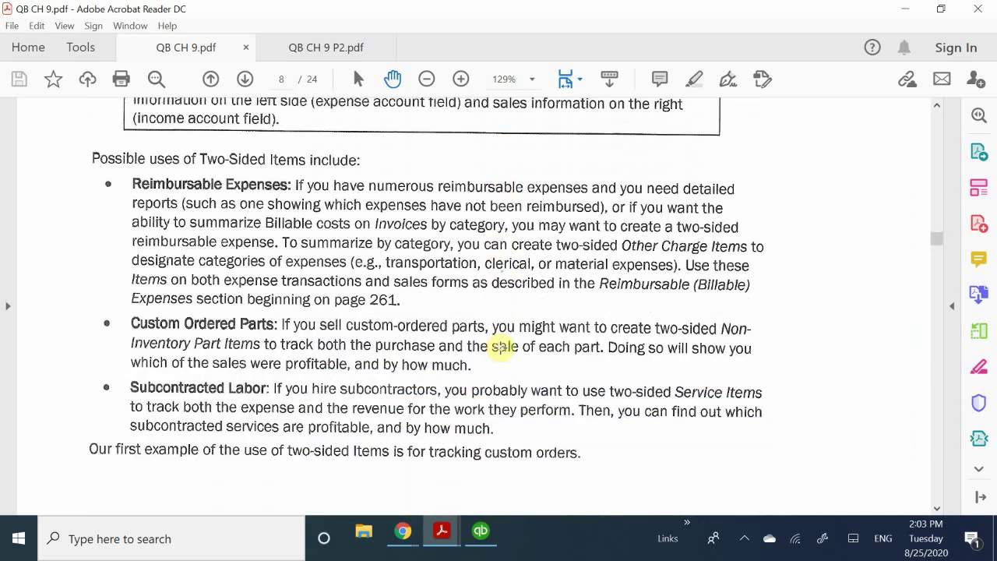
{"action": "scroll", "coordinate": [501, 348], "scroll_direction": "down", "scroll_amount": 5}
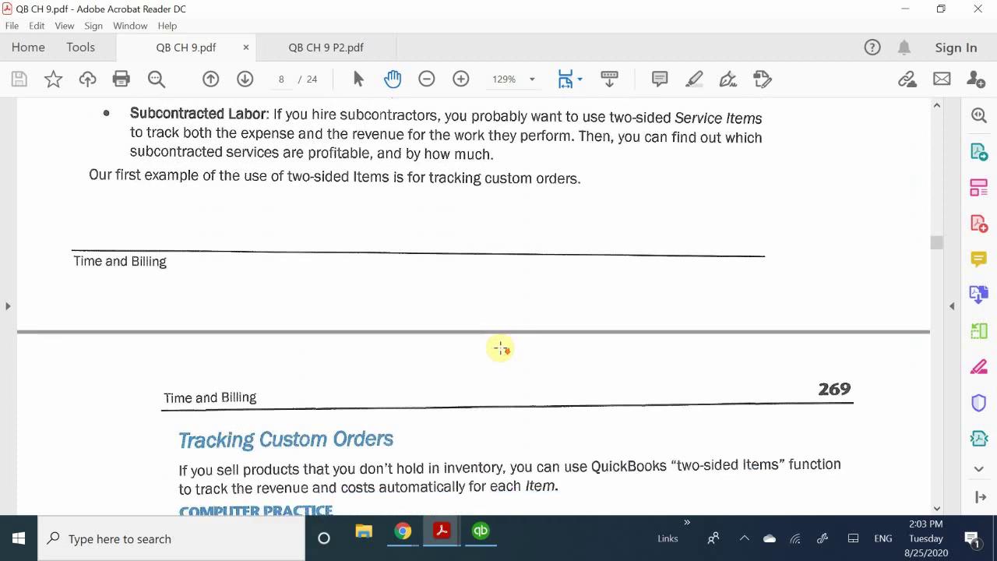
{"action": "scroll", "coordinate": [502, 348], "scroll_direction": "up", "scroll_amount": 6}
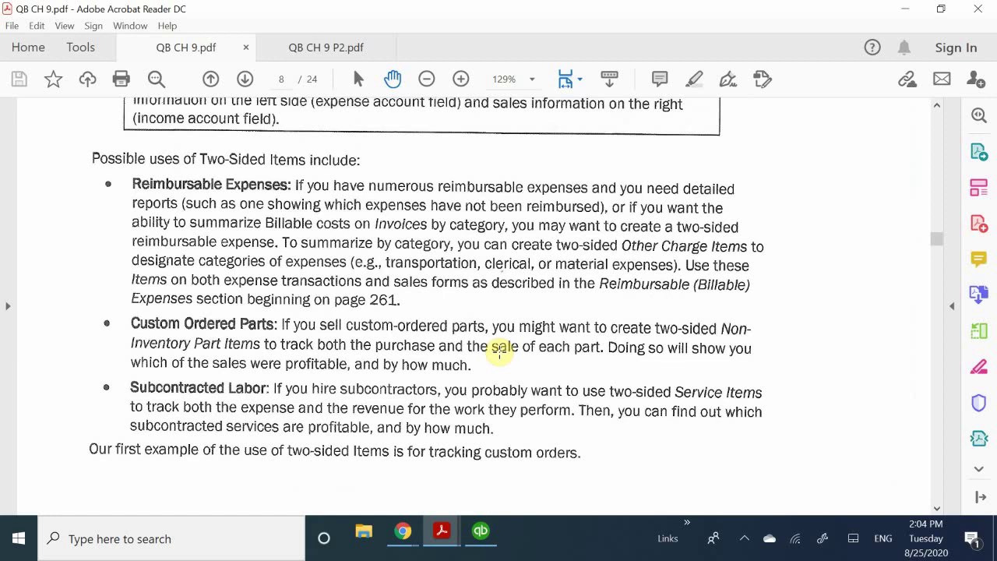
{"action": "scroll", "coordinate": [500, 353], "scroll_direction": "down", "scroll_amount": 1}
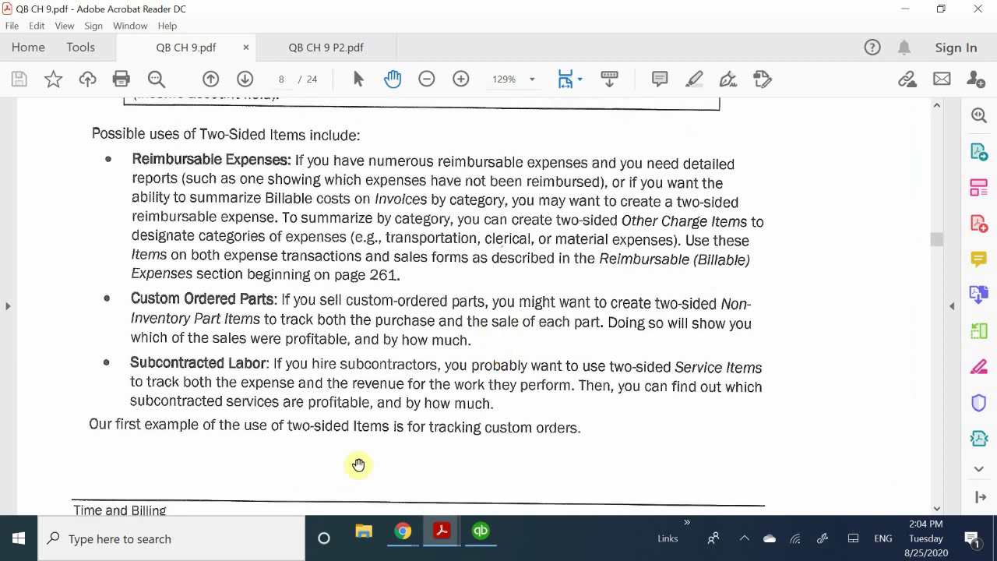
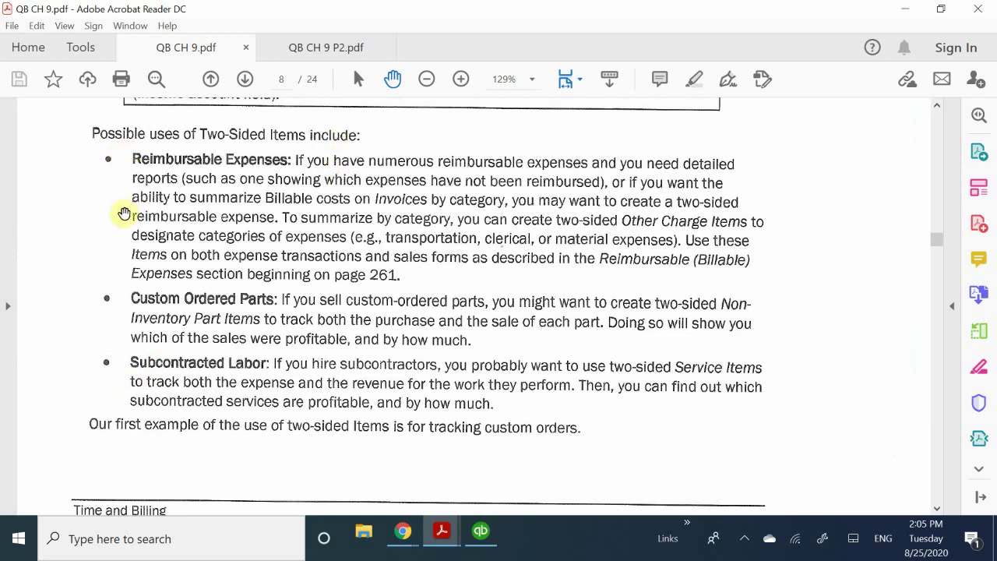
Read the PDF's Tracking Custom Orders practice on page 269, from Step 1 through the New Item window in Figure 9-12
{"action": "scroll", "coordinate": [115, 223], "scroll_direction": "down", "scroll_amount": 1}
{"action": "scroll", "coordinate": [115, 223], "scroll_direction": "down", "scroll_amount": 10}
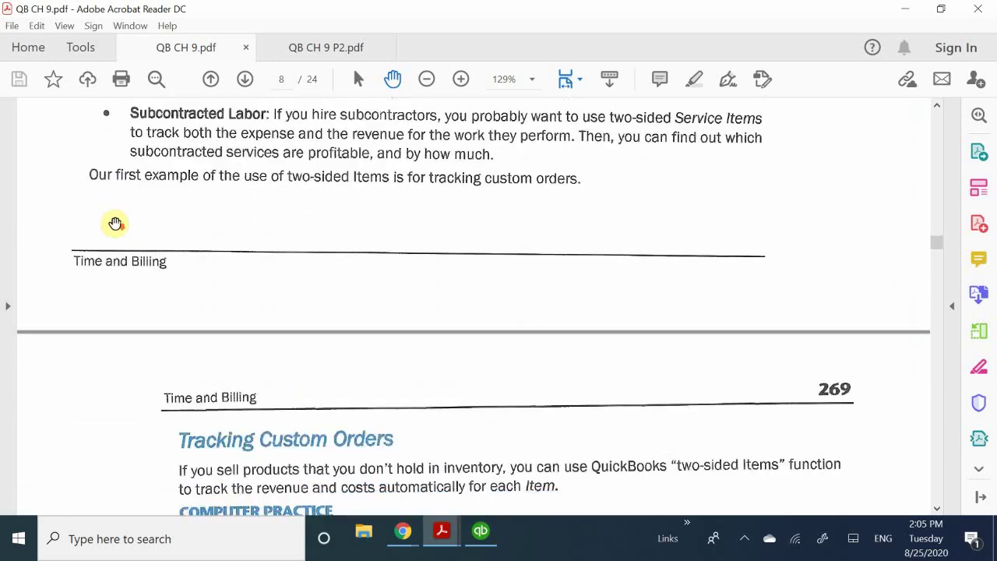
{"action": "scroll", "coordinate": [114, 223], "scroll_direction": "down", "scroll_amount": 5}
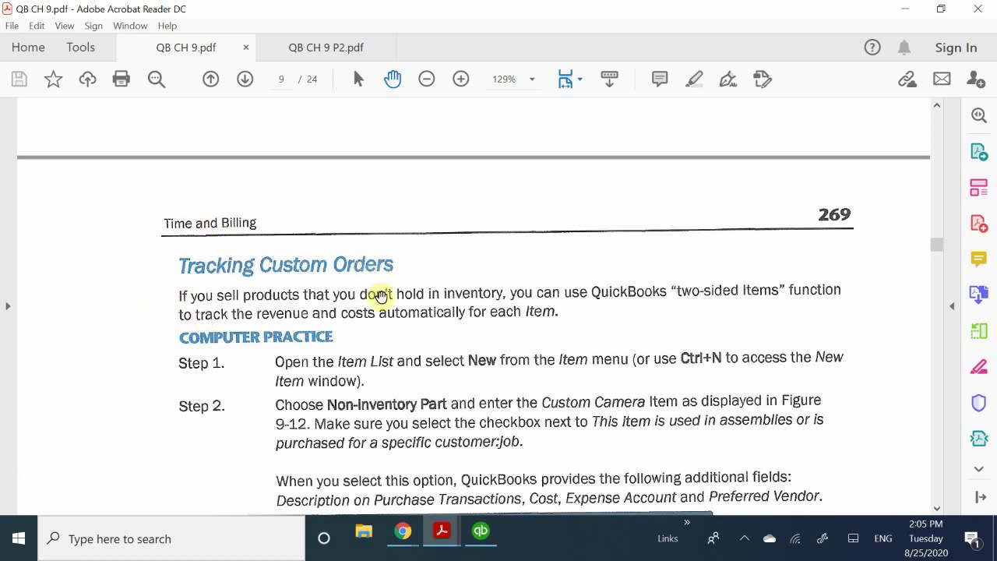
{"action": "scroll", "coordinate": [380, 297], "scroll_direction": "down", "scroll_amount": 1}
{"action": "scroll", "coordinate": [381, 296], "scroll_direction": "down", "scroll_amount": 1}
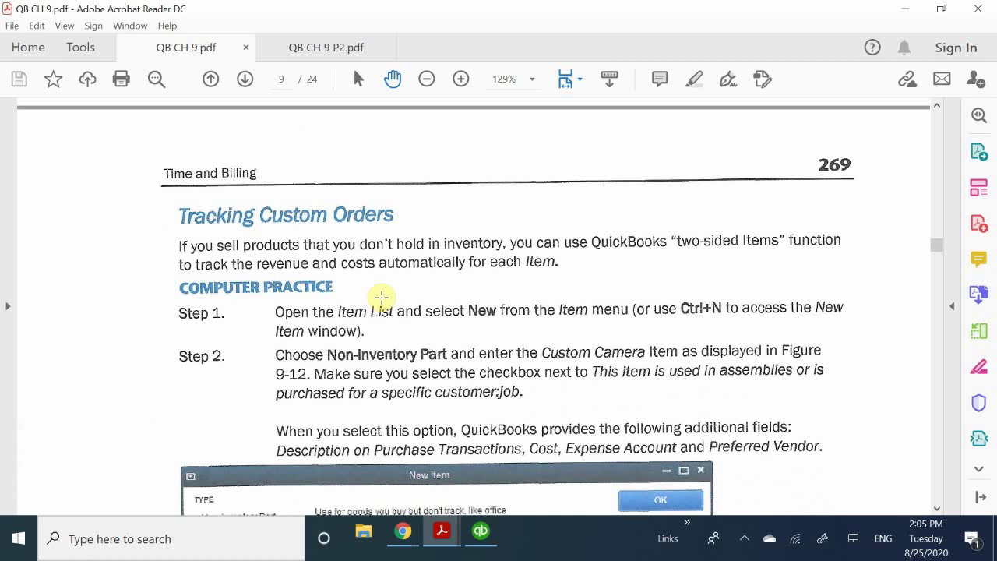
{"action": "scroll", "coordinate": [382, 298], "scroll_direction": "down", "scroll_amount": 1}
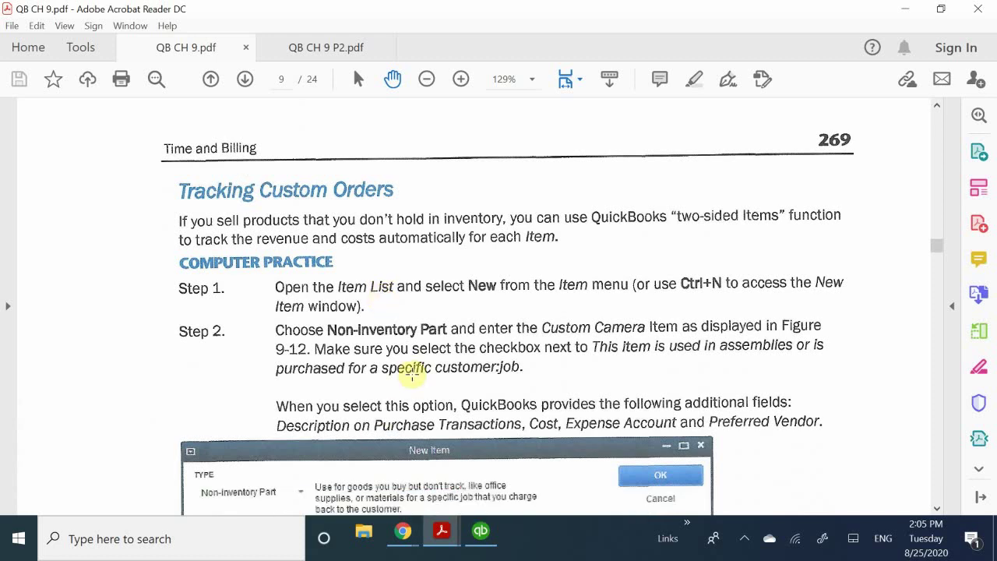
{"action": "scroll", "coordinate": [412, 374], "scroll_direction": "down", "scroll_amount": 7}
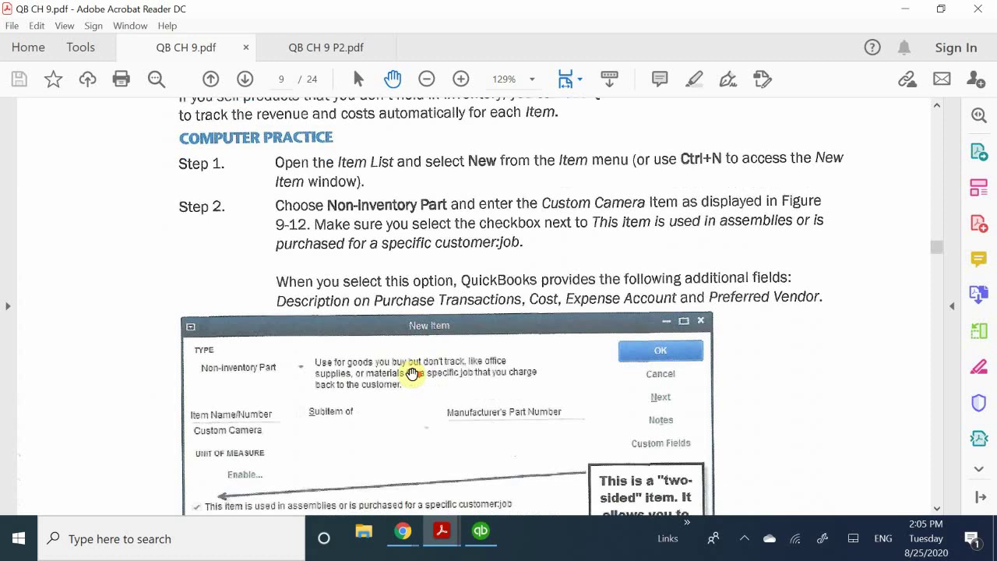
{"action": "scroll", "coordinate": [413, 374], "scroll_direction": "down", "scroll_amount": 1}
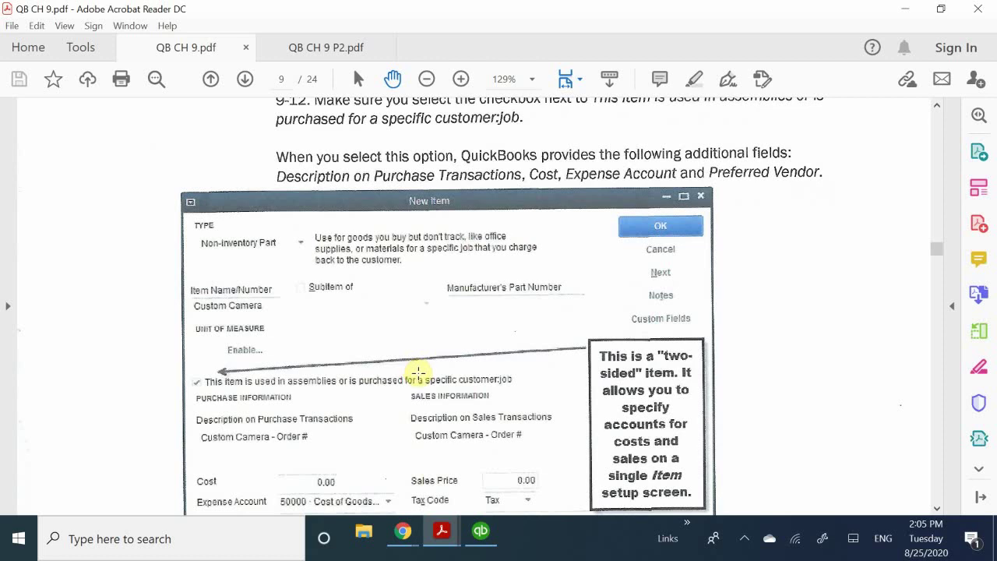
Review Step 2's instructions against the Custom Camera purchase and sales fields in Figure 9-12
{"action": "scroll", "coordinate": [427, 371], "scroll_direction": "up", "scroll_amount": 4}
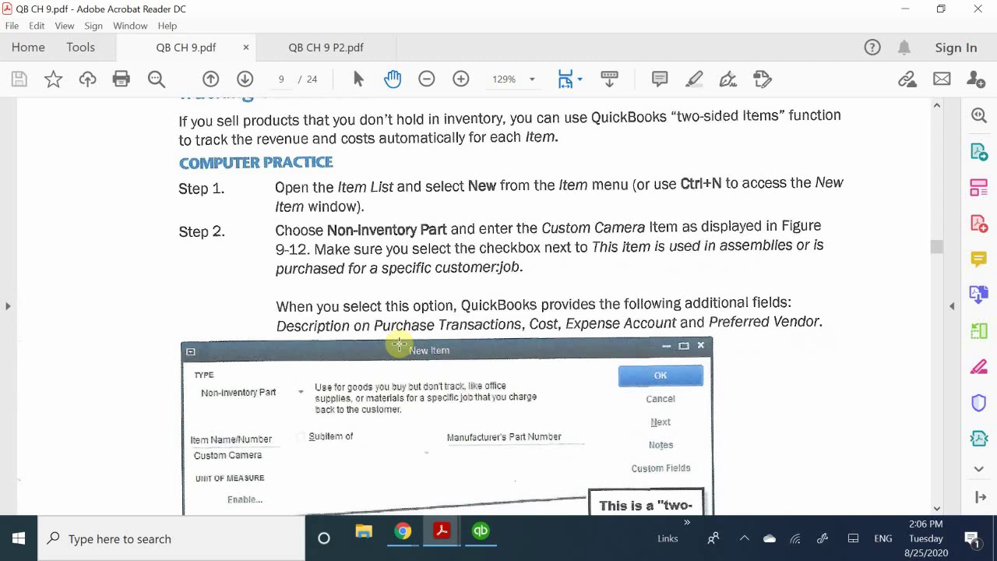
{"action": "scroll", "coordinate": [454, 346], "scroll_direction": "down", "scroll_amount": 3}
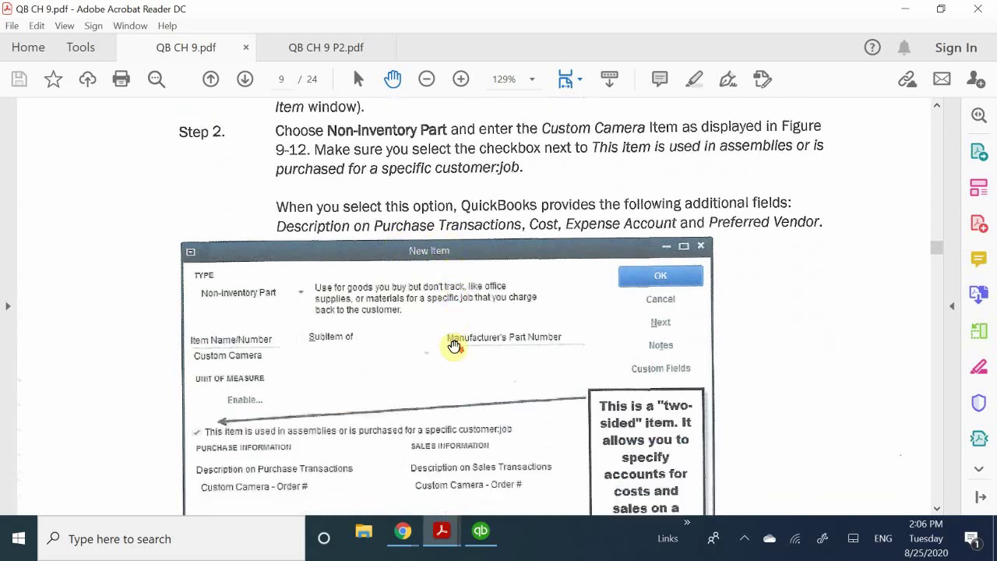
{"action": "scroll", "coordinate": [454, 345], "scroll_direction": "down", "scroll_amount": 4}
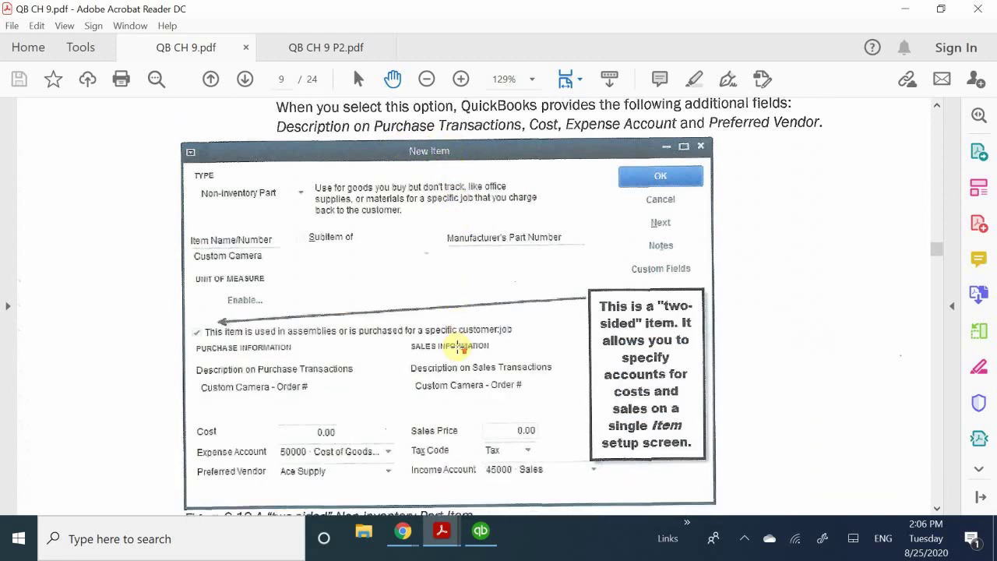
{"action": "scroll", "coordinate": [458, 349], "scroll_direction": "up", "scroll_amount": 3}
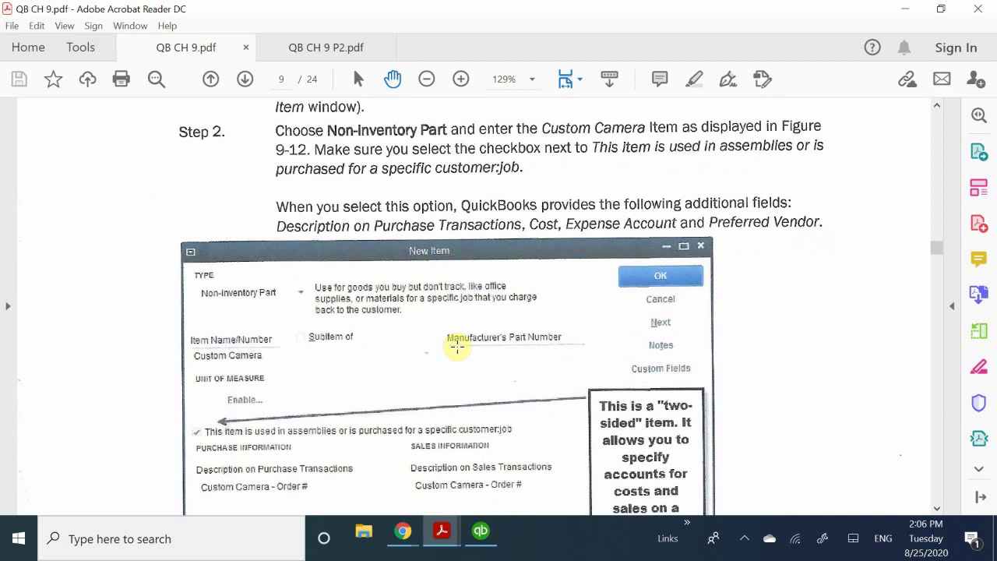
{"action": "scroll", "coordinate": [458, 349], "scroll_direction": "up", "scroll_amount": 3}
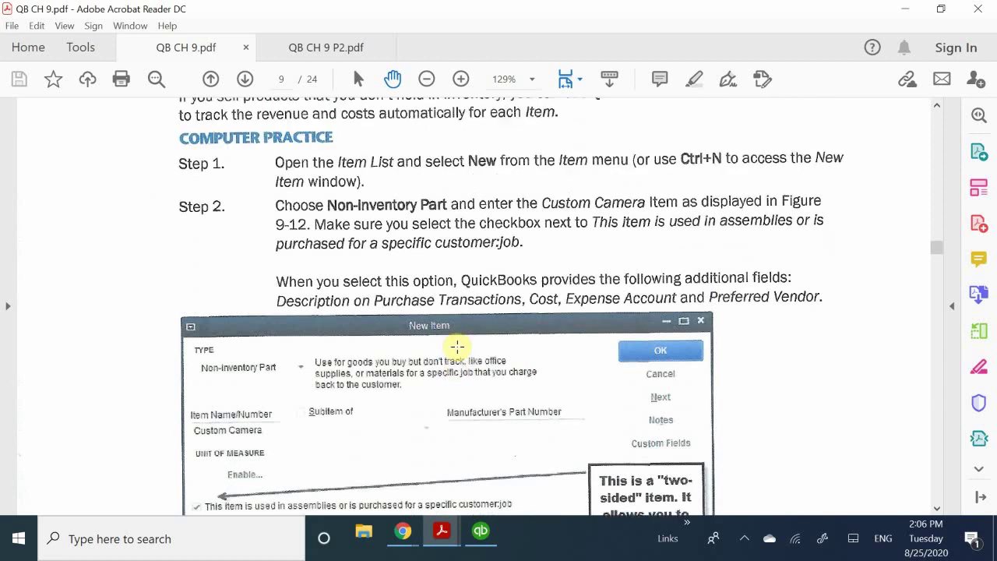
{"action": "scroll", "coordinate": [458, 347], "scroll_direction": "down", "scroll_amount": 8}
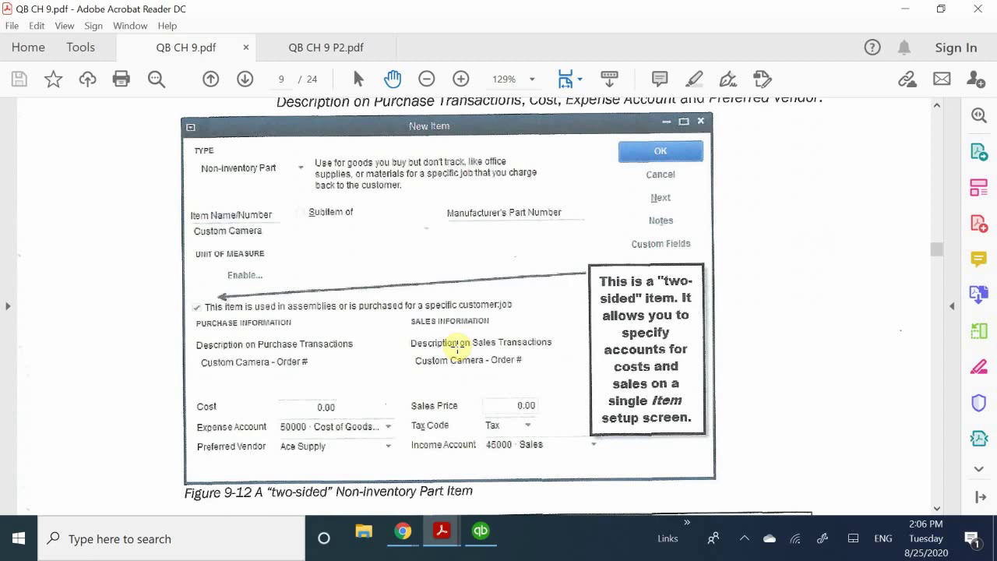
{"action": "scroll", "coordinate": [457, 349], "scroll_direction": "down", "scroll_amount": 1}
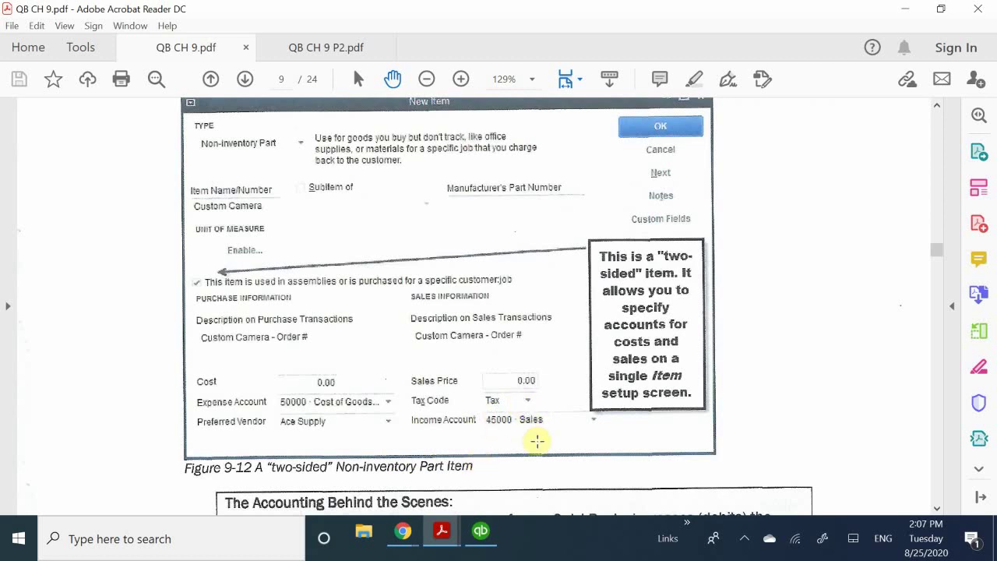
Switch to QuickBooks, open the Item List and start a new item
{"action": "left_click", "coordinate": [481, 532]}
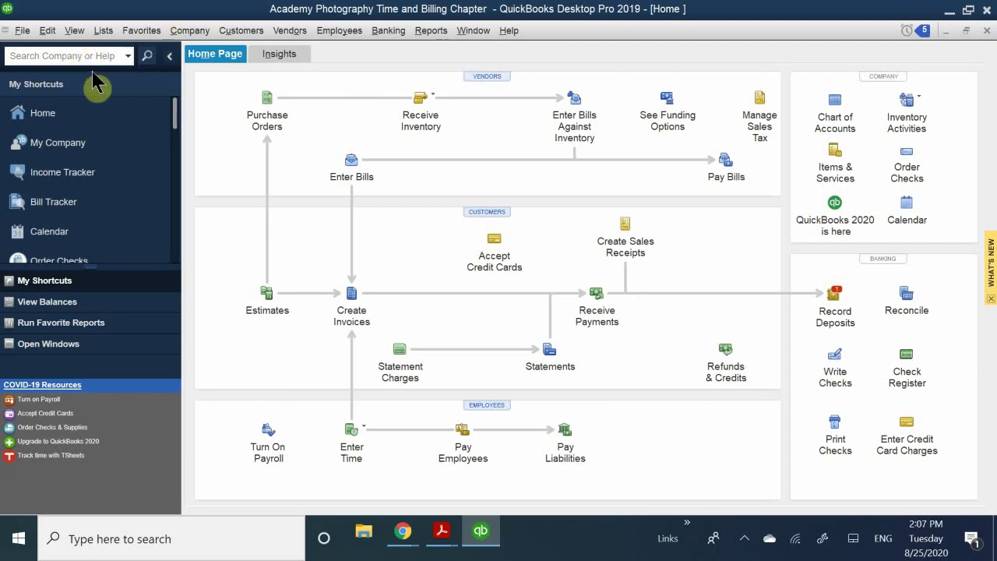
{"action": "left_click", "coordinate": [104, 31]}
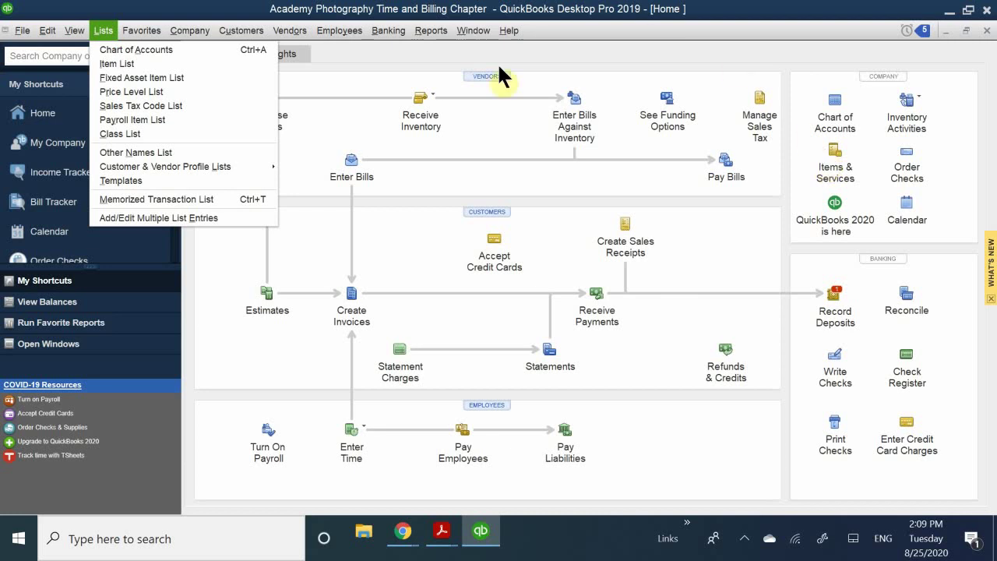
{"action": "left_click", "coordinate": [221, 259]}
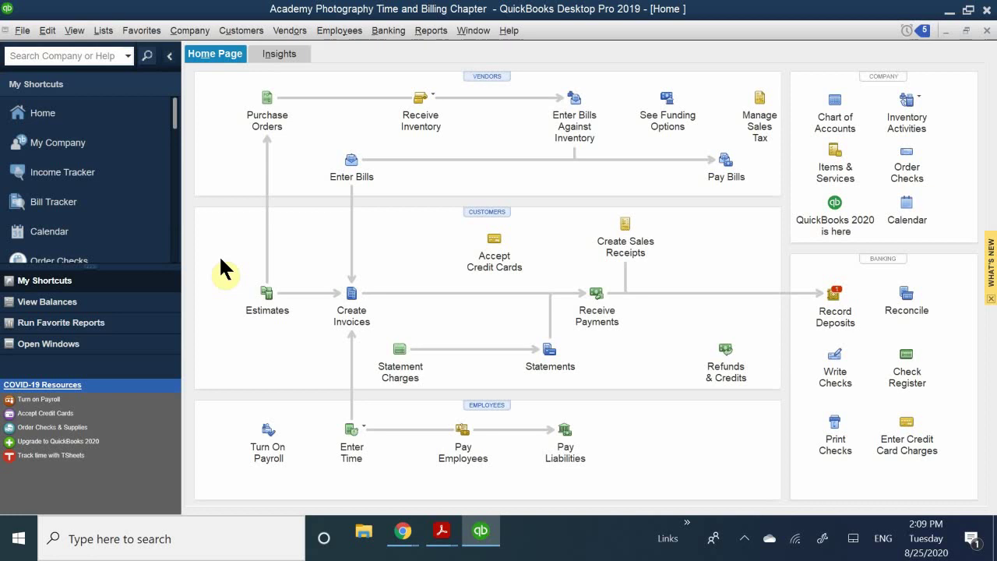
{"action": "left_click", "coordinate": [296, 31]}
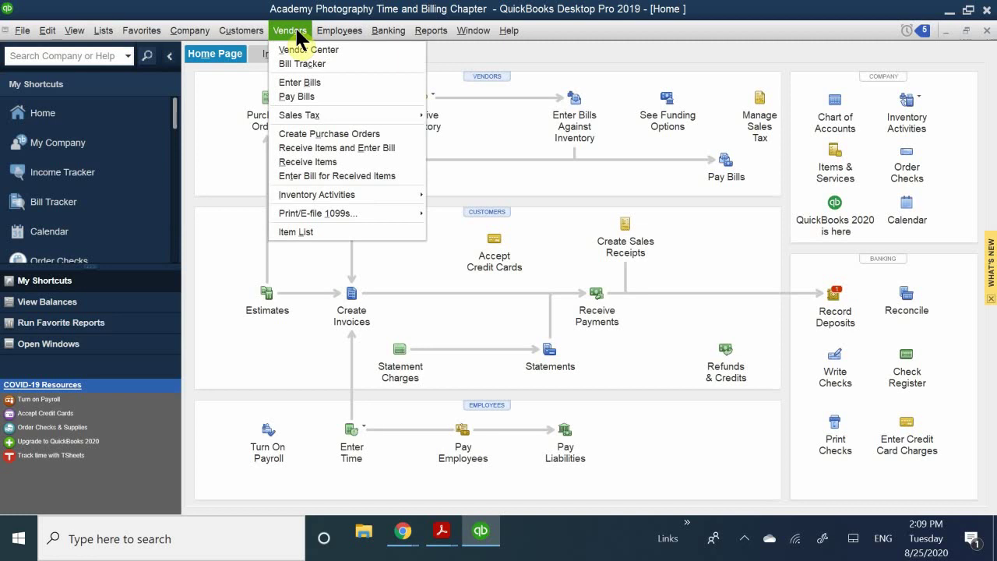
{"action": "left_click", "coordinate": [307, 232]}
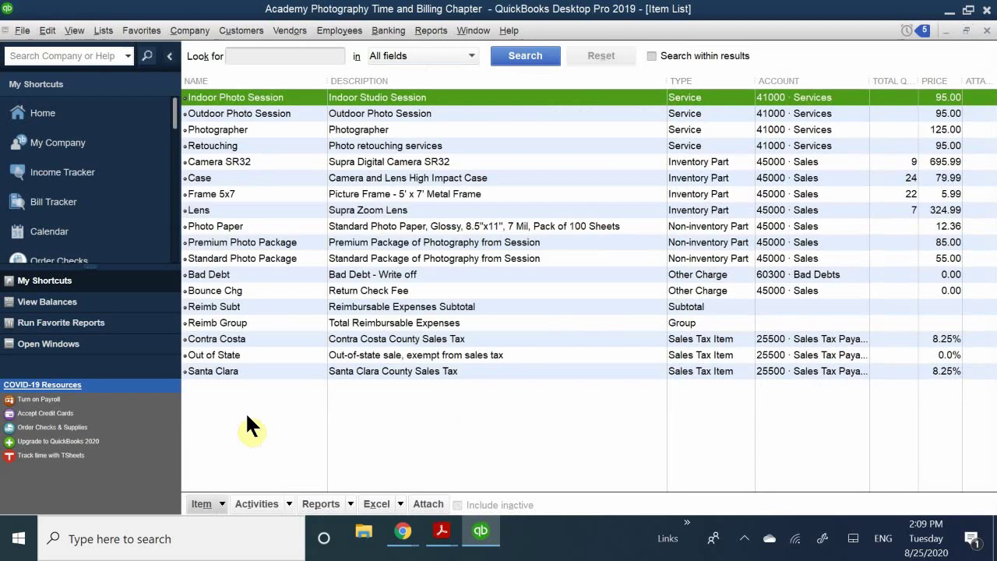
{"action": "left_click", "coordinate": [222, 502]}
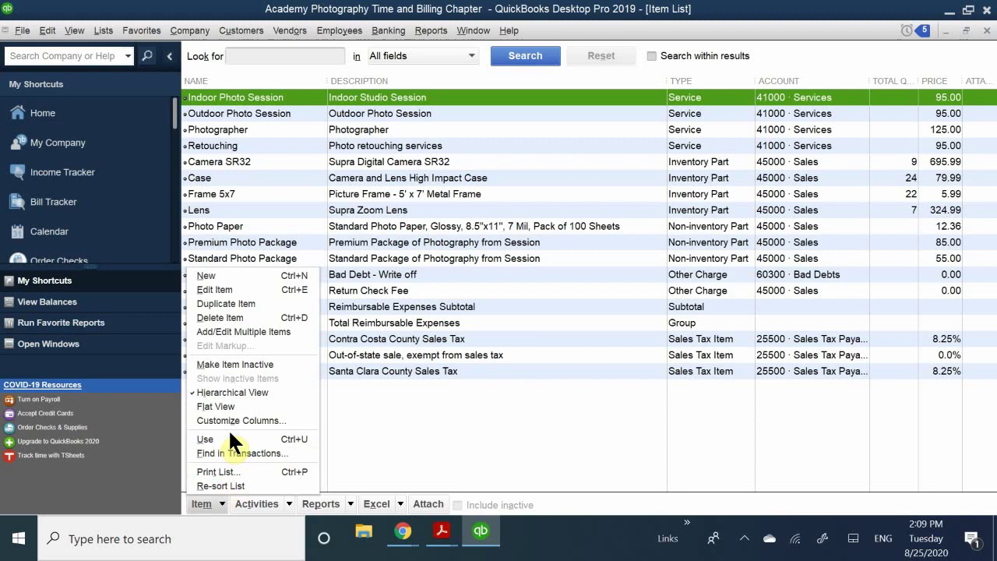
{"action": "left_click", "coordinate": [235, 273]}
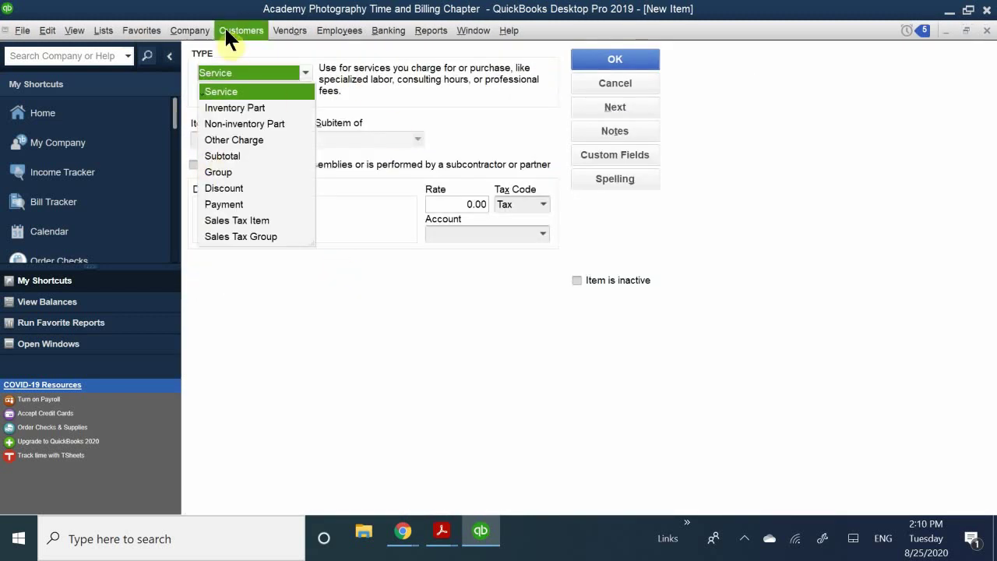
Make the new item a Non-inventory Part named Custom Camera and mark it as used in assemblies or purchased for a specific customer:job
{"action": "left_click", "coordinate": [230, 125]}
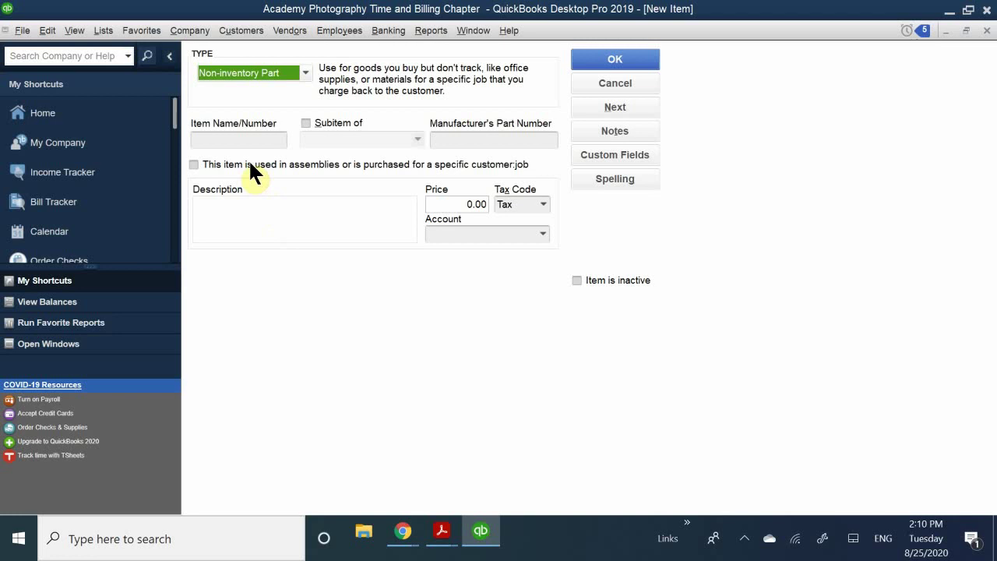
{"action": "left_click", "coordinate": [261, 139]}
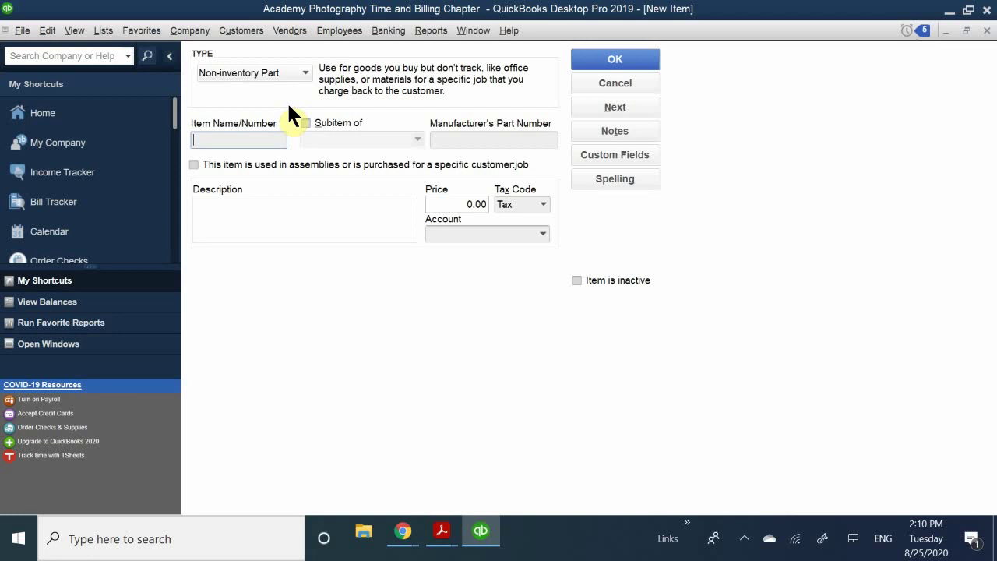
{"action": "type", "text": "Custom Camera"}
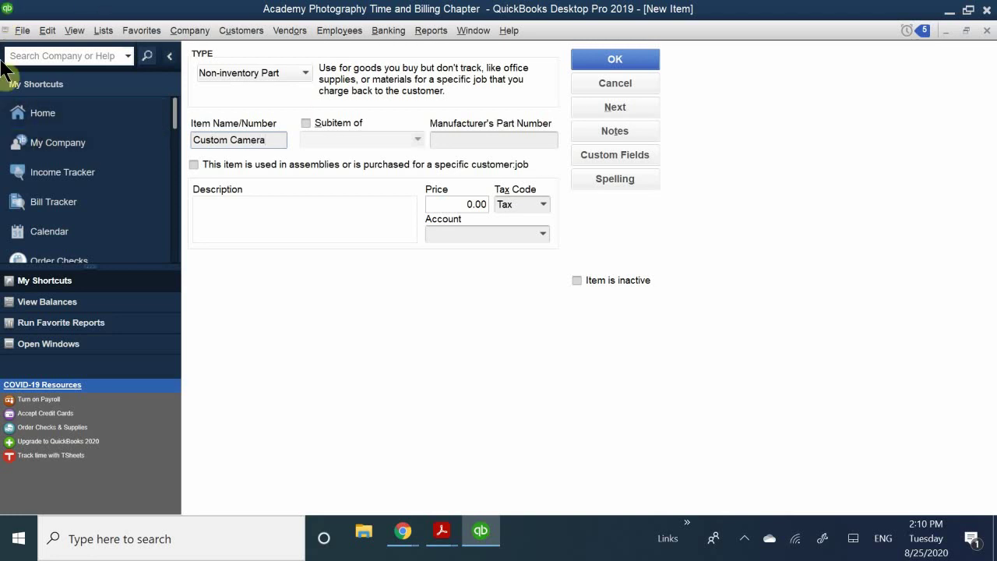
{"action": "left_click", "coordinate": [199, 166]}
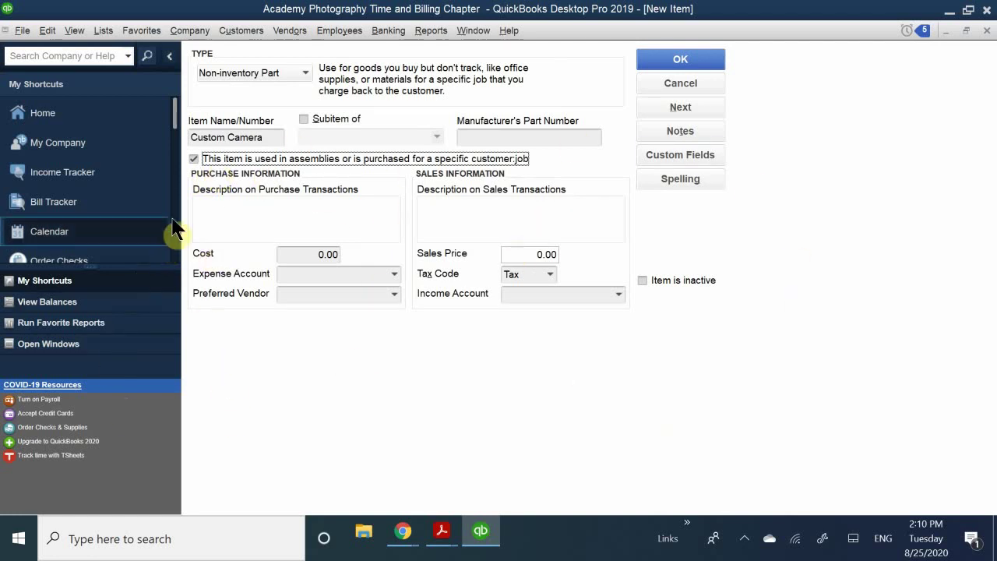
Enter Custom Camera as the purchase description and assign 50000 · Cost of Goods Sold as the expense account
{"action": "left_click", "coordinate": [245, 226]}
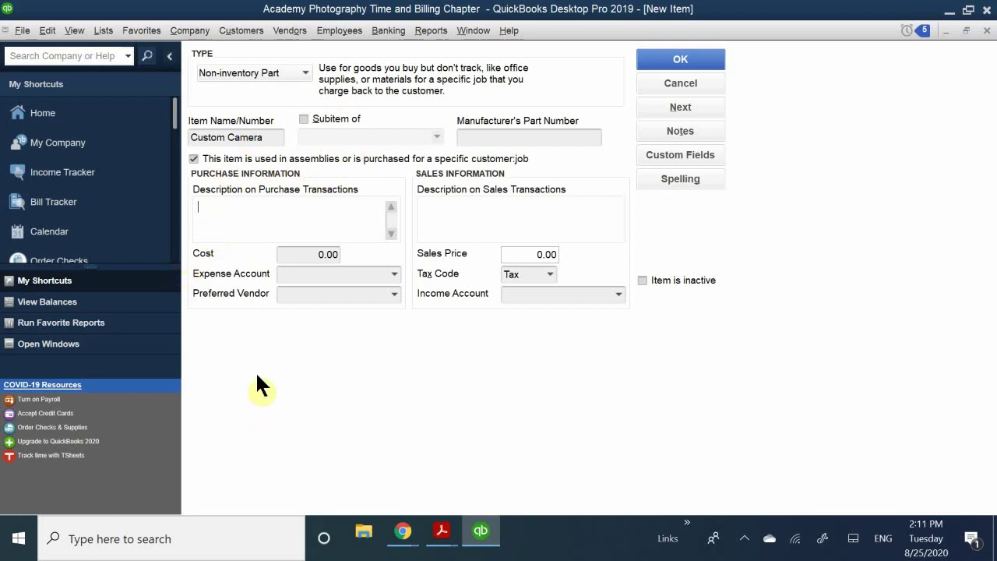
{"action": "type", "text": "Custom Camera"}
{"action": "left_click", "coordinate": [319, 275]}
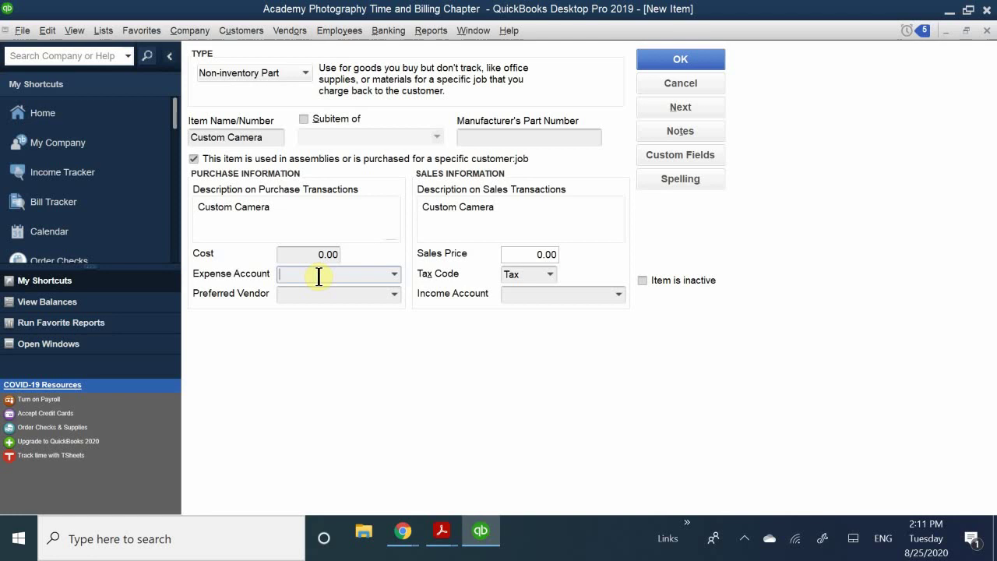
{"action": "type", "text": "cos"}
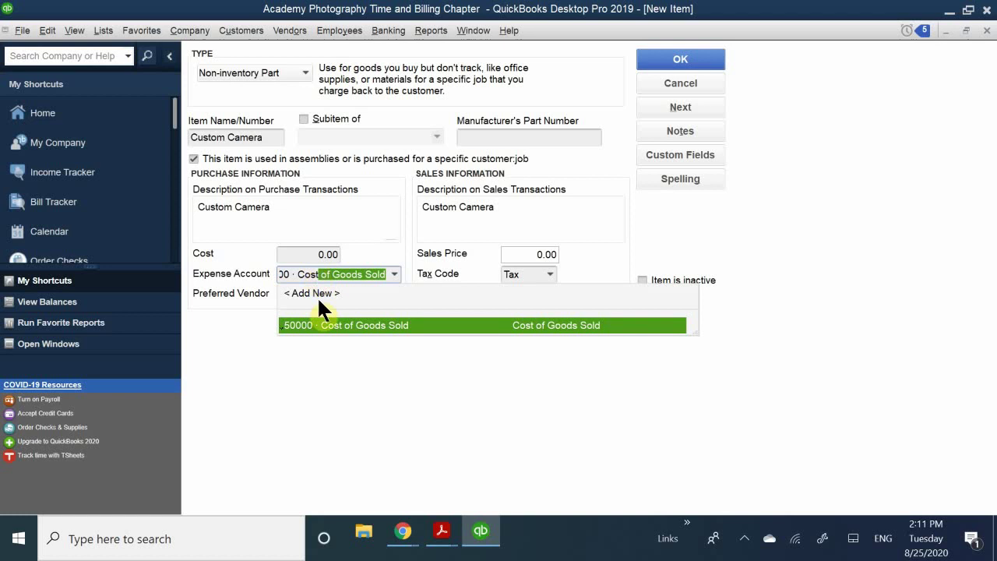
{"action": "left_click", "coordinate": [338, 323]}
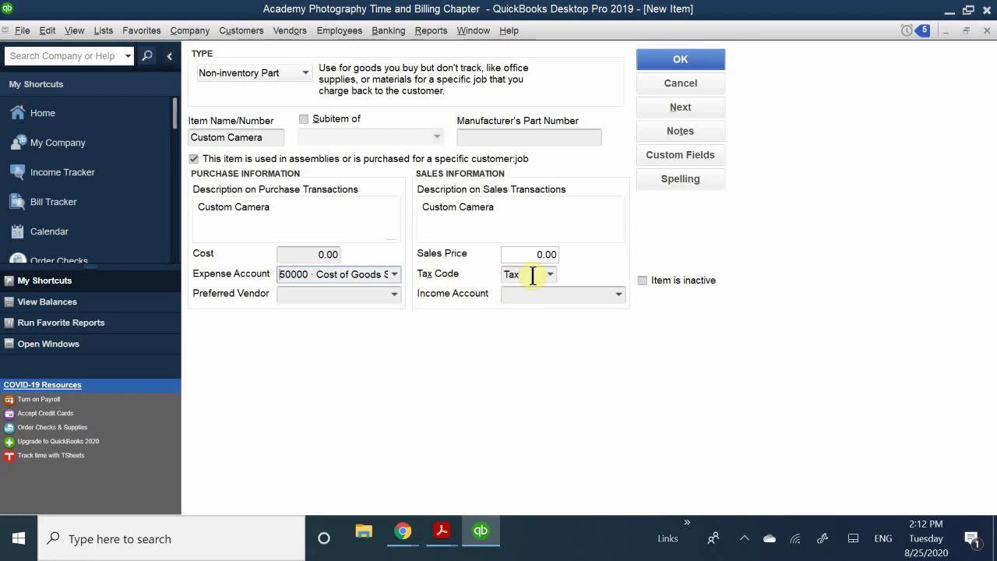
Assign 45000 · Sales as the item's income account and save the Custom Camera item
{"action": "left_click", "coordinate": [517, 294]}
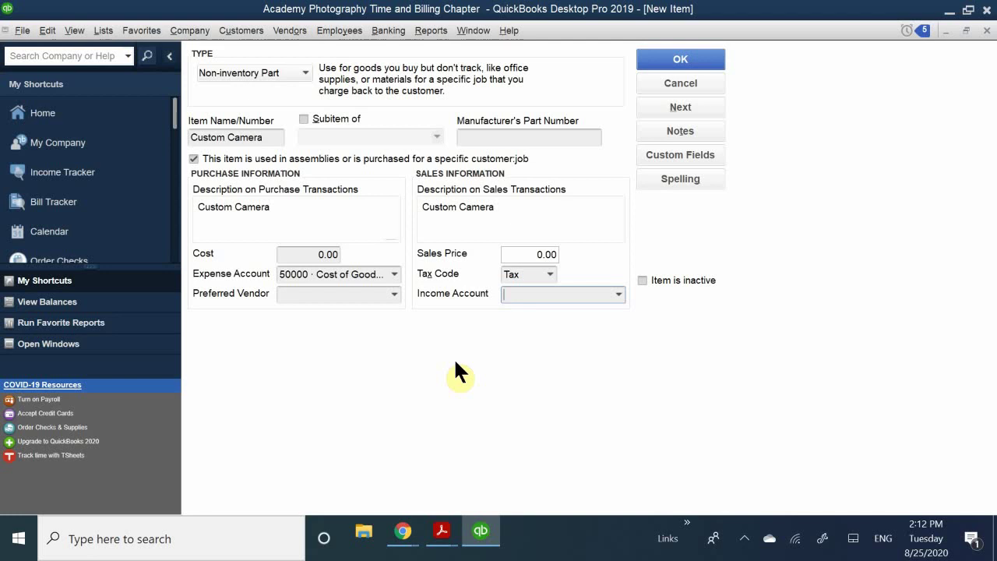
{"action": "type", "text": "Sal"}
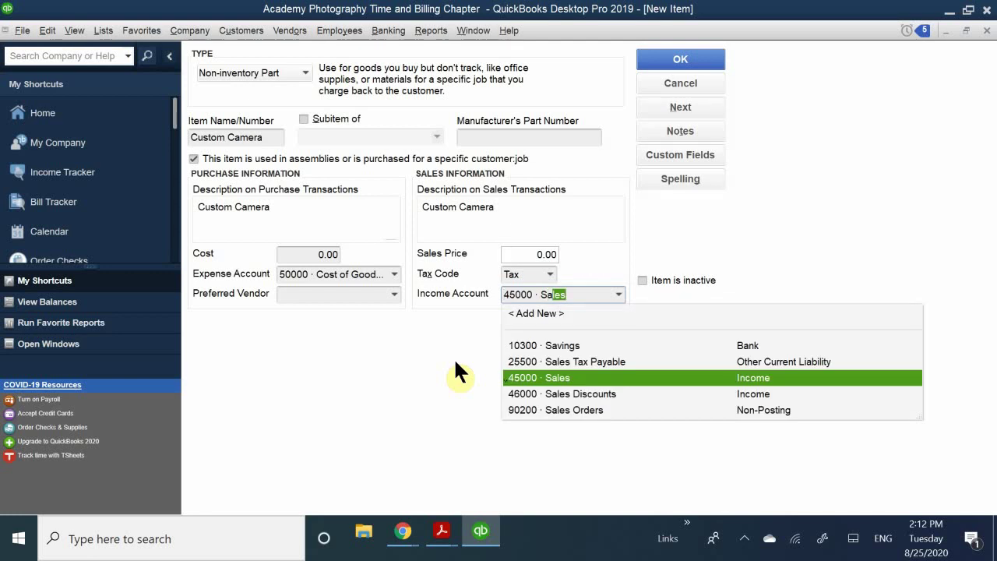
{"action": "type", "text": "es"}
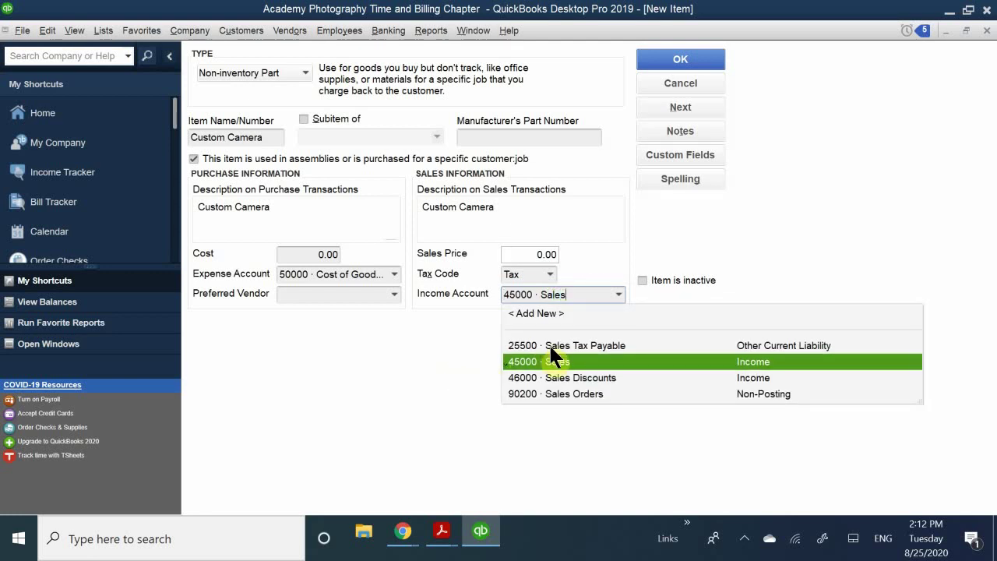
{"action": "left_click", "coordinate": [544, 361]}
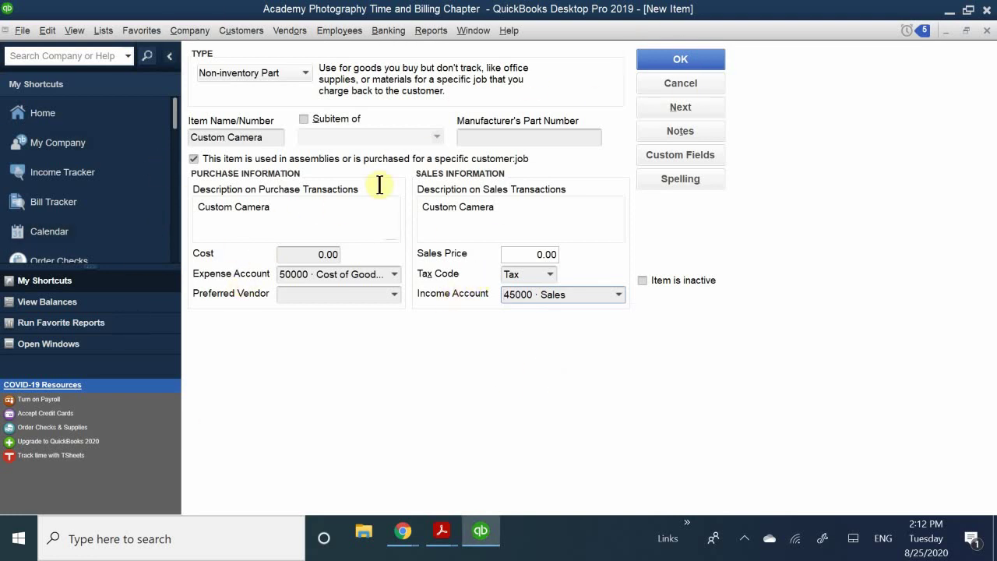
{"action": "left_click", "coordinate": [662, 58]}
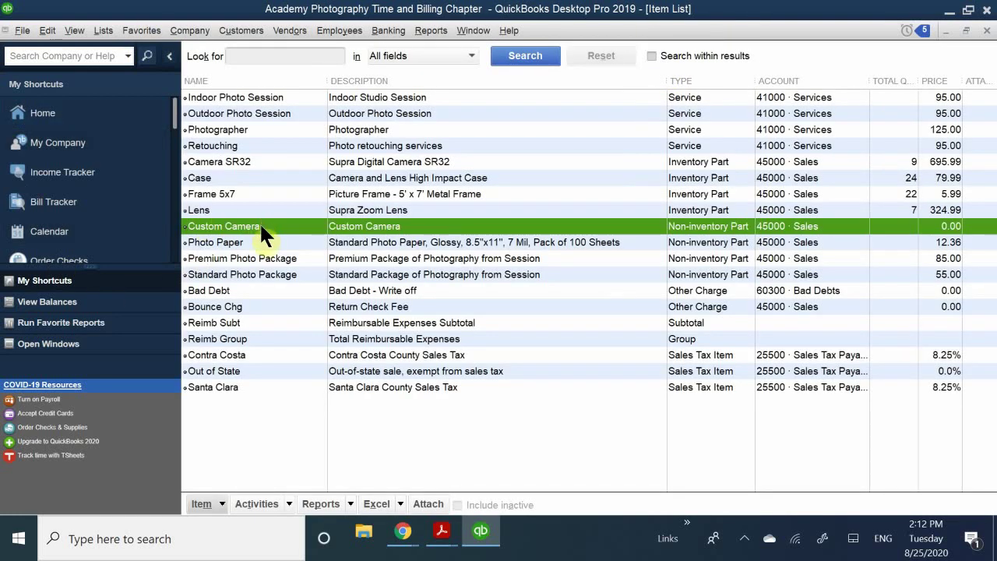
Reopen the Custom Camera item from the Item List, set its preferred vendor to Ace Supply and save it
{"action": "left_click", "coordinate": [441, 531]}
{"action": "mouse_move", "coordinate": [374, 462]}
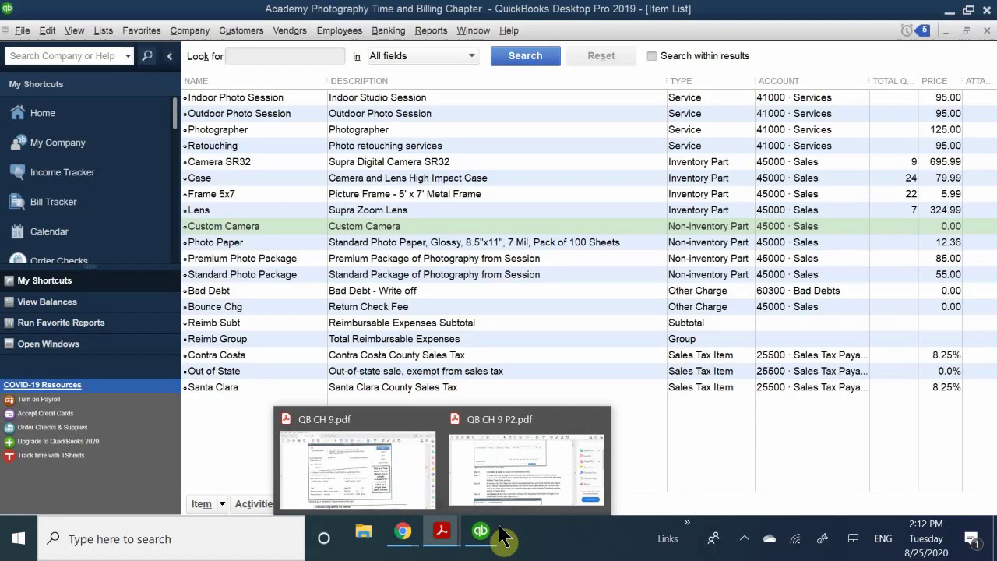
{"action": "left_click", "coordinate": [483, 538]}
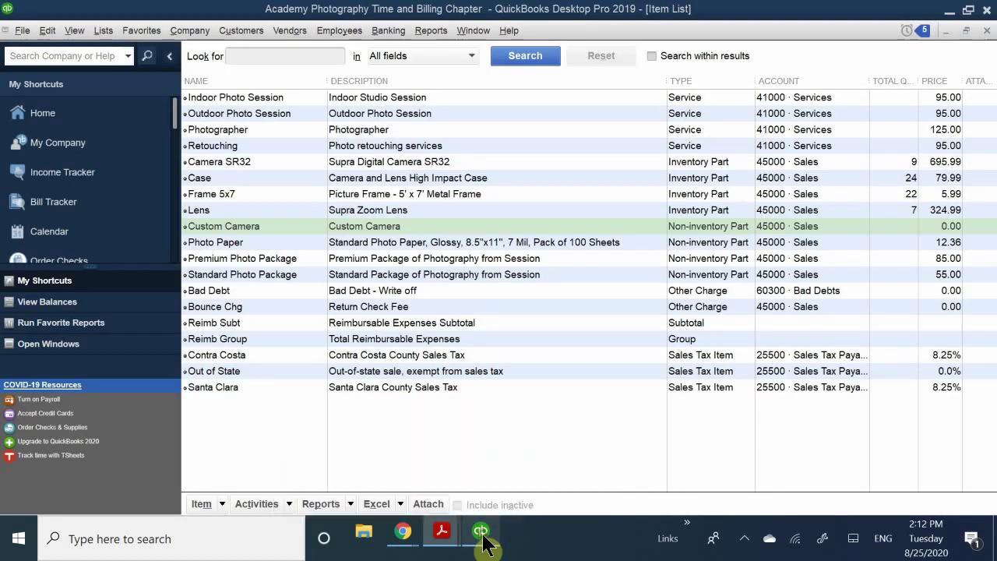
{"action": "double_click", "coordinate": [249, 224]}
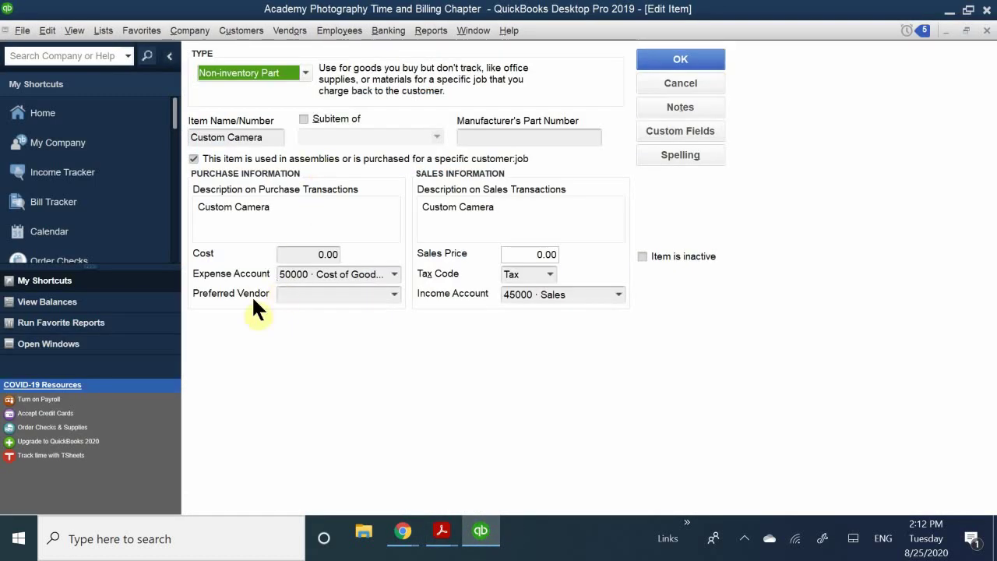
{"action": "left_click", "coordinate": [316, 293]}
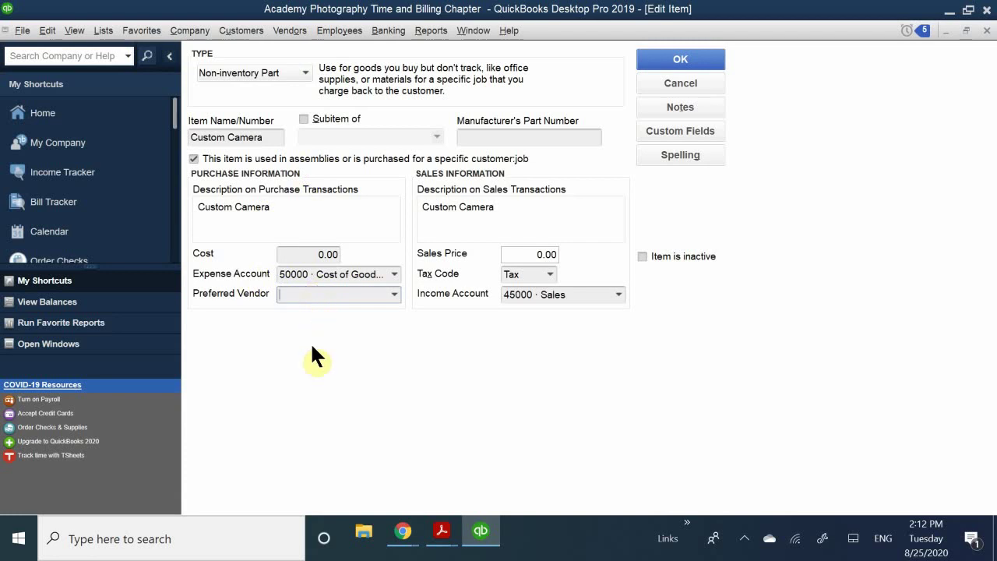
{"action": "type", "text": "Ace Supply"}
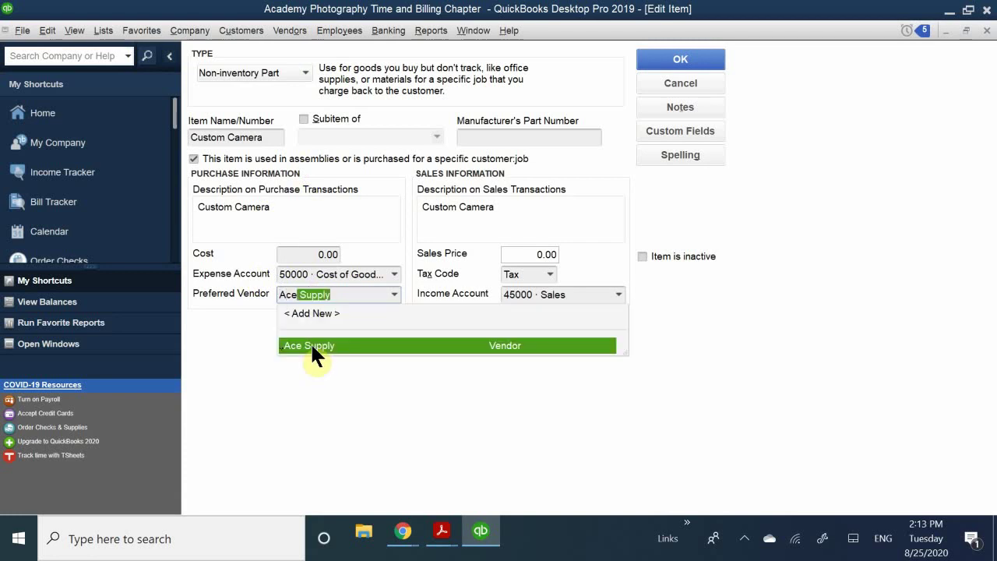
{"action": "left_click", "coordinate": [311, 347]}
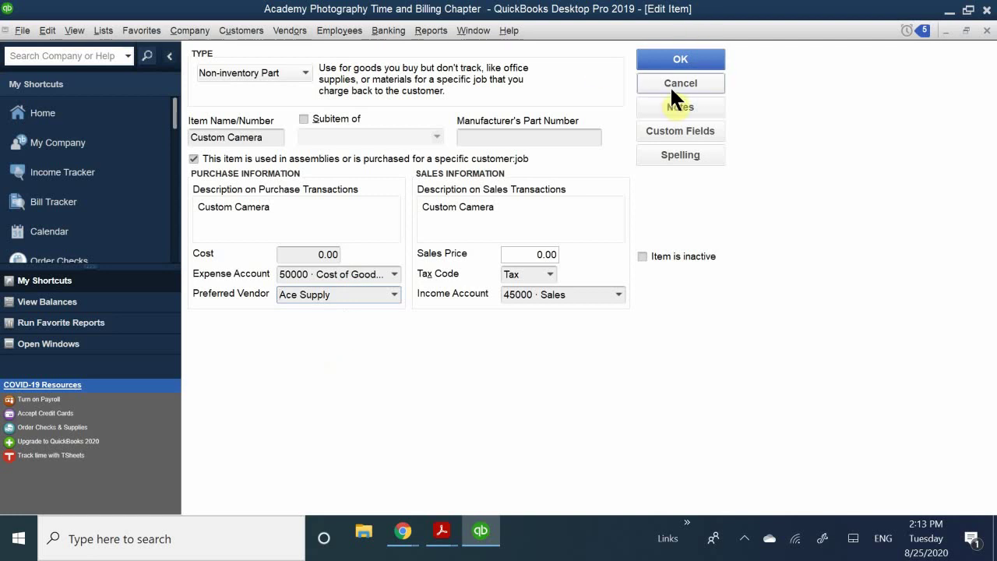
{"action": "left_click", "coordinate": [676, 59]}
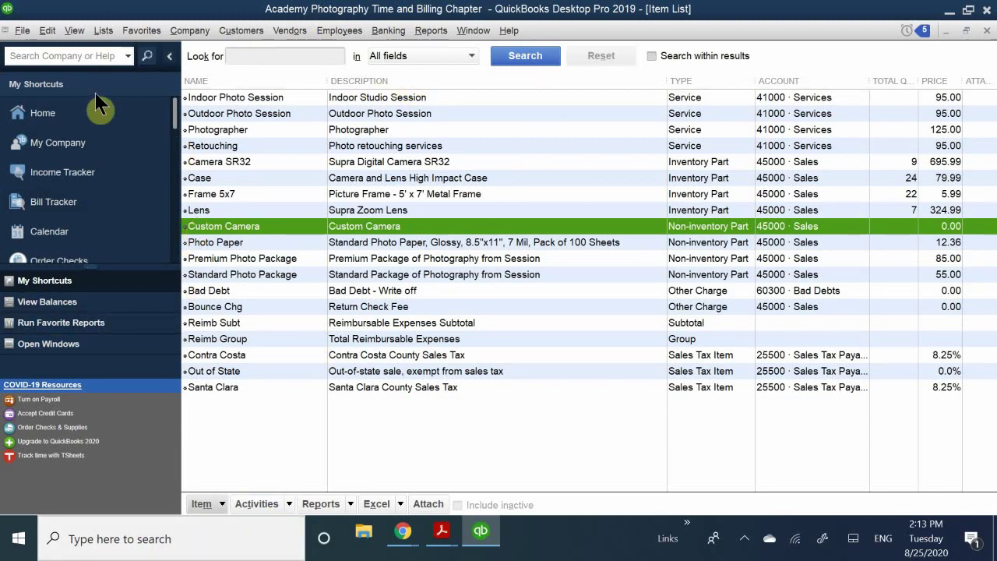
Return to the Home page, switch to QB CH 9.pdf in Acrobat Reader and read the purchase order instructions through Figure 9-13
{"action": "left_click", "coordinate": [51, 109]}
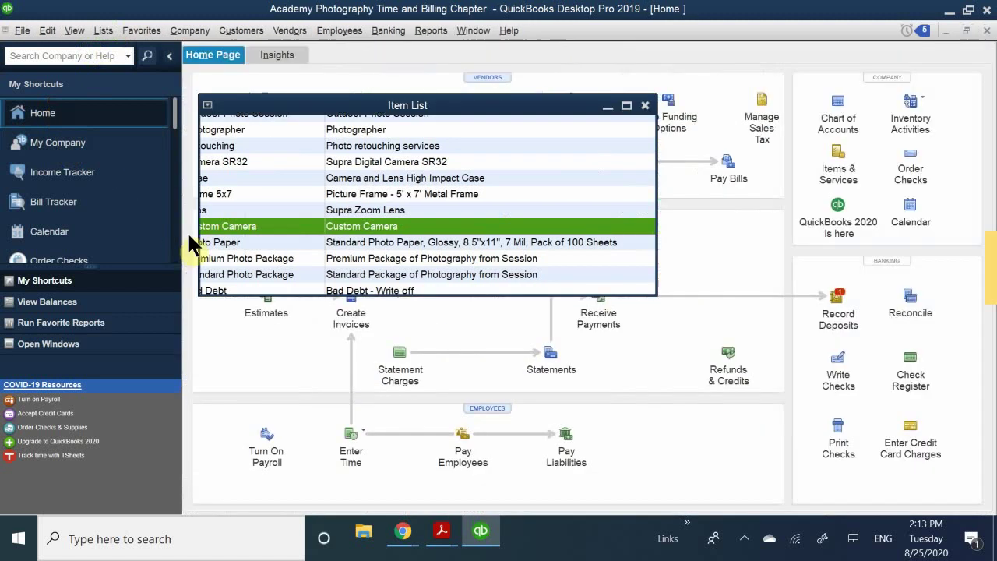
{"action": "mouse_move", "coordinate": [442, 531]}
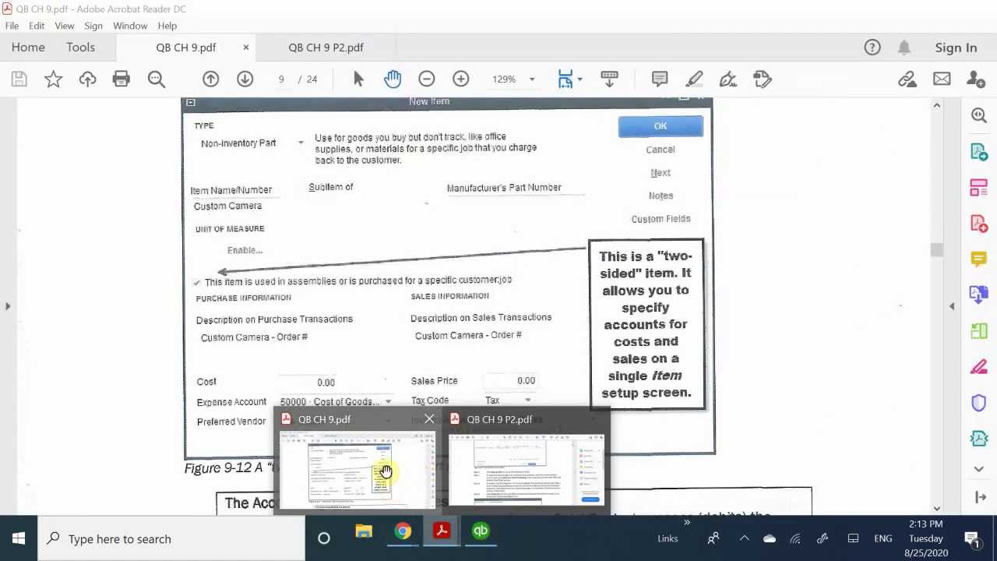
{"action": "left_click", "coordinate": [385, 469]}
{"action": "scroll", "coordinate": [438, 390], "scroll_direction": "down", "scroll_amount": 5}
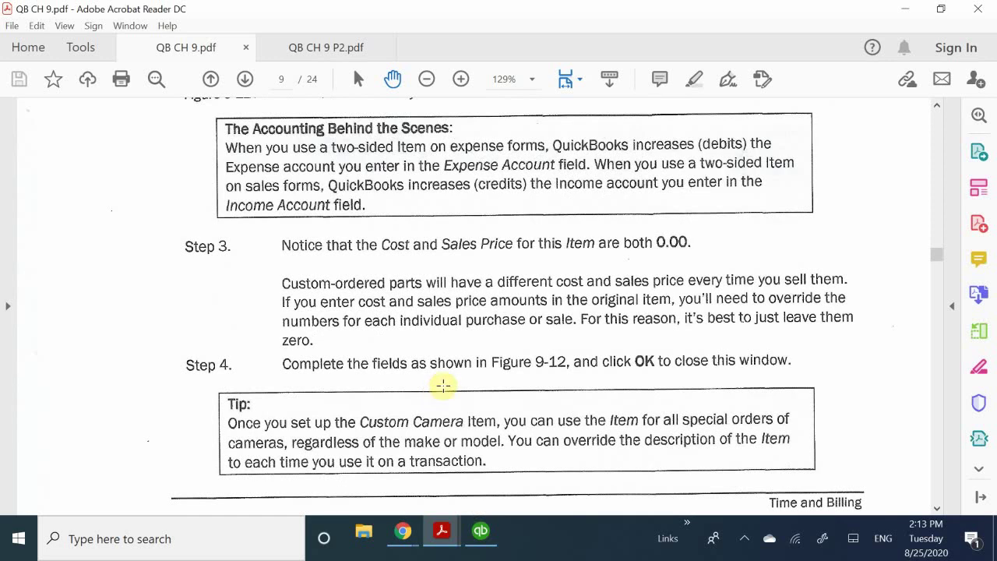
{"action": "scroll", "coordinate": [443, 385], "scroll_direction": "down", "scroll_amount": 4}
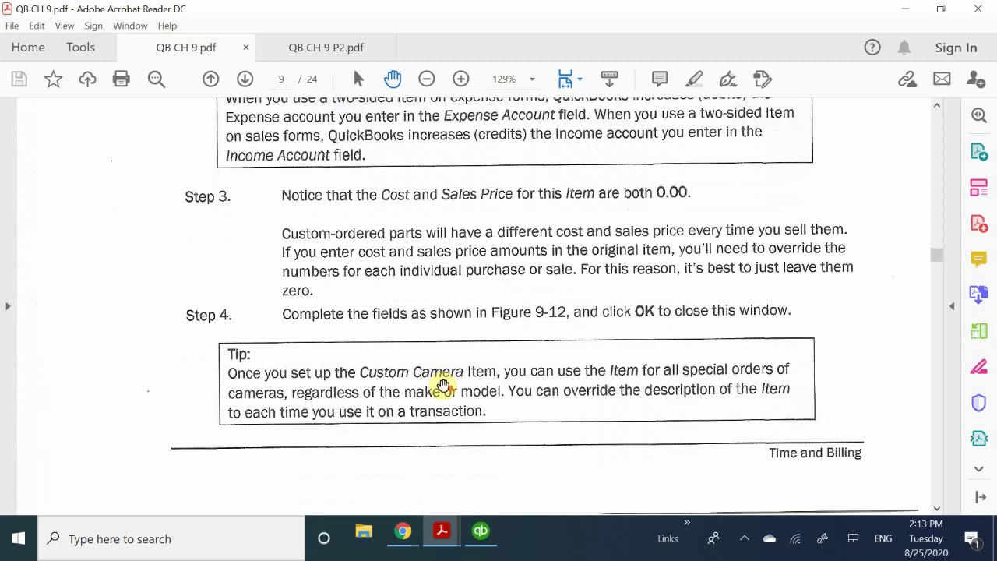
{"action": "scroll", "coordinate": [444, 385], "scroll_direction": "down", "scroll_amount": 10}
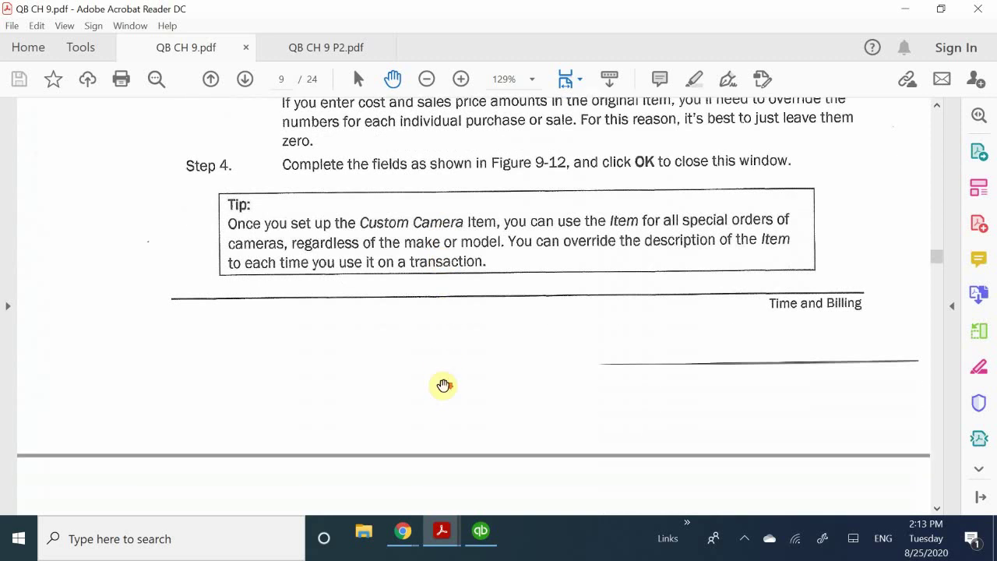
{"action": "scroll", "coordinate": [443, 385], "scroll_direction": "down", "scroll_amount": 8}
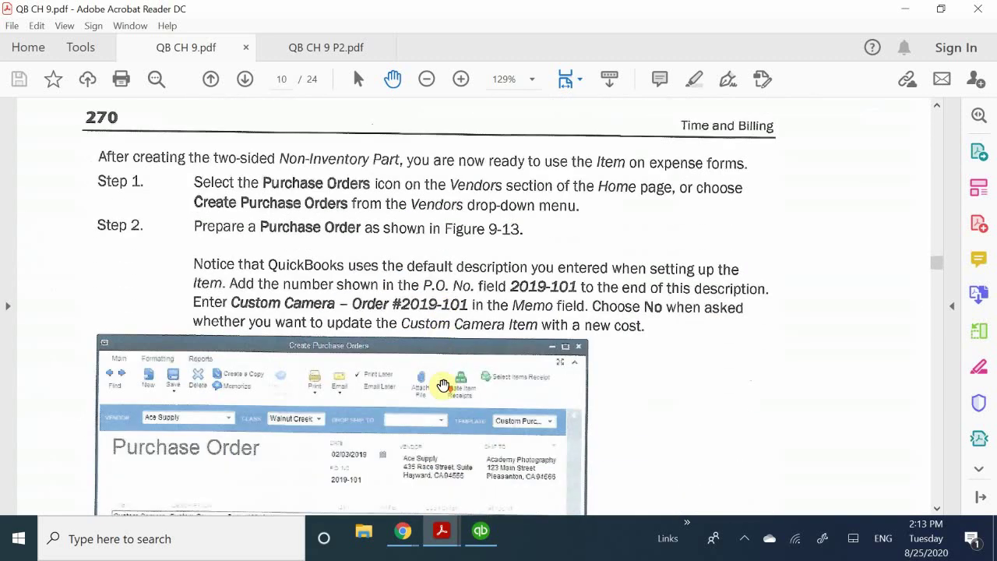
{"action": "scroll", "coordinate": [443, 384], "scroll_direction": "down", "scroll_amount": 1}
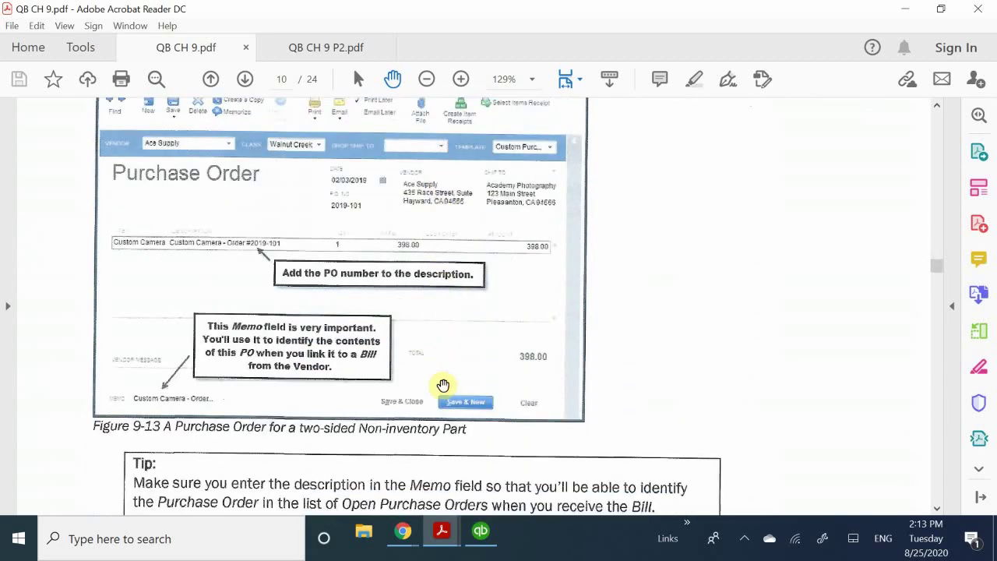
{"action": "scroll", "coordinate": [443, 385], "scroll_direction": "up", "scroll_amount": 1}
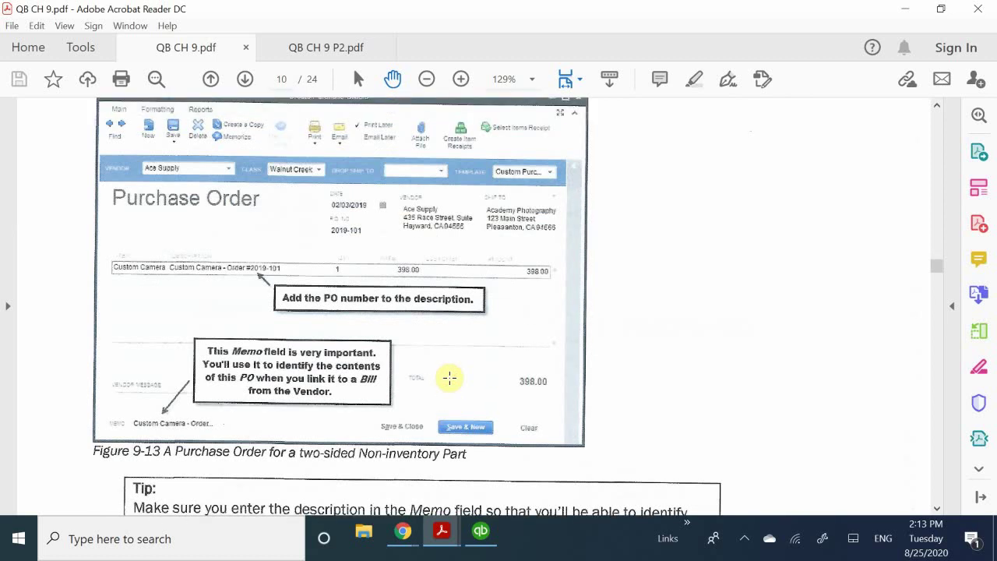
Switch back to QuickBooks and look over the vendor commands that include Create Purchase Orders
{"action": "left_click", "coordinate": [482, 533]}
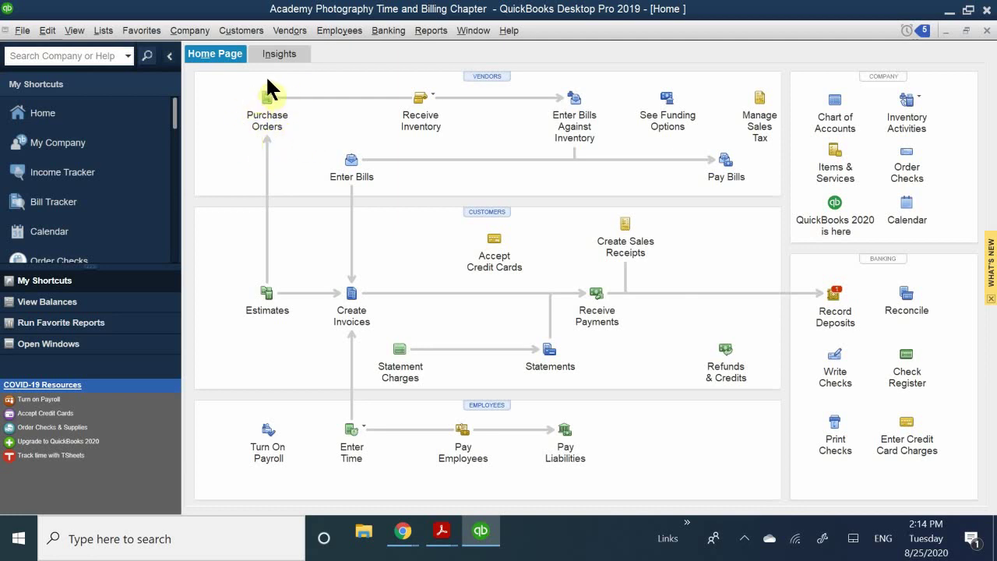
{"action": "left_click", "coordinate": [299, 30]}
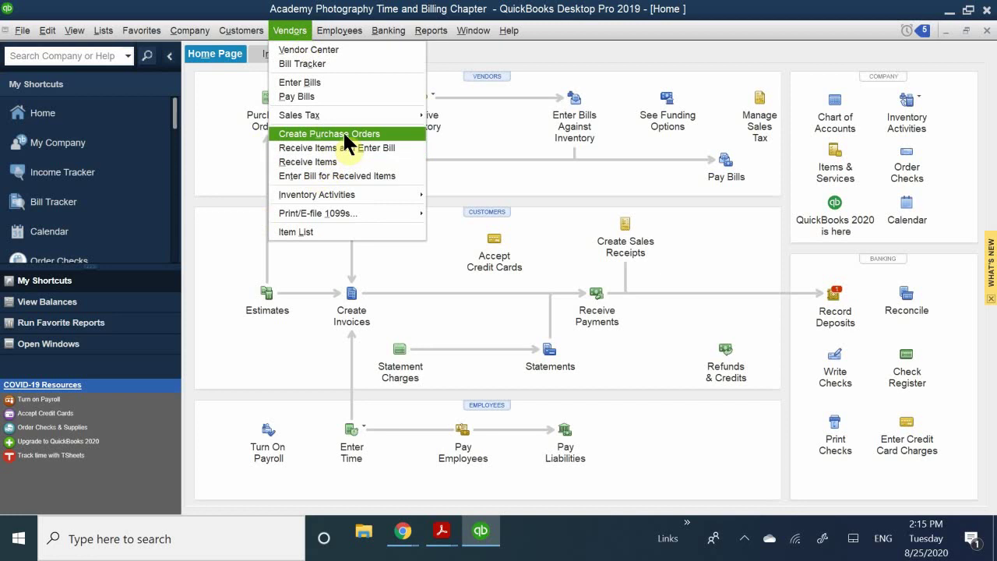
{"action": "left_click", "coordinate": [219, 120]}
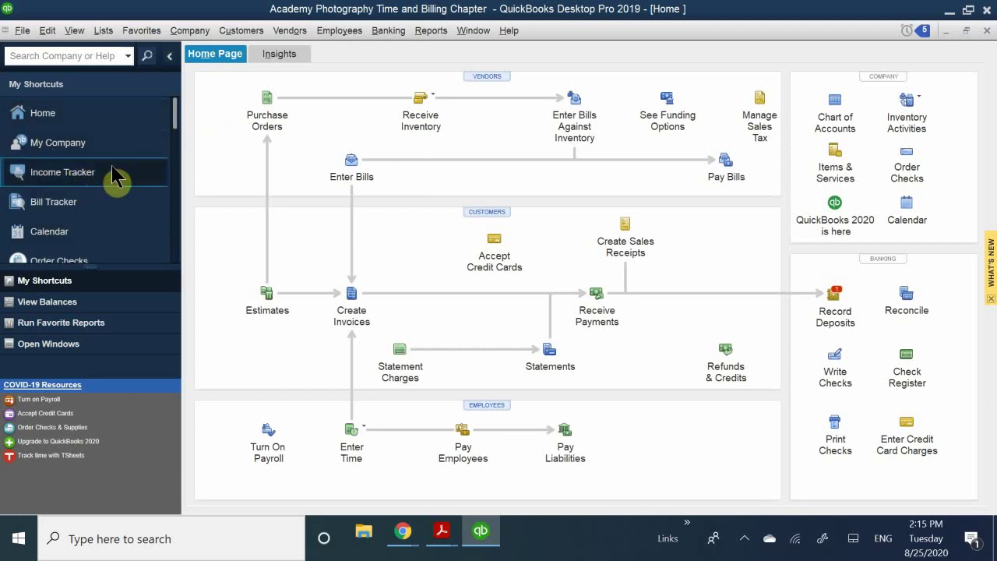
Open the Vendor Center and widen the vendor list so the full vendor names can be read
{"action": "scroll", "coordinate": [119, 195], "scroll_direction": "down", "scroll_amount": 1}
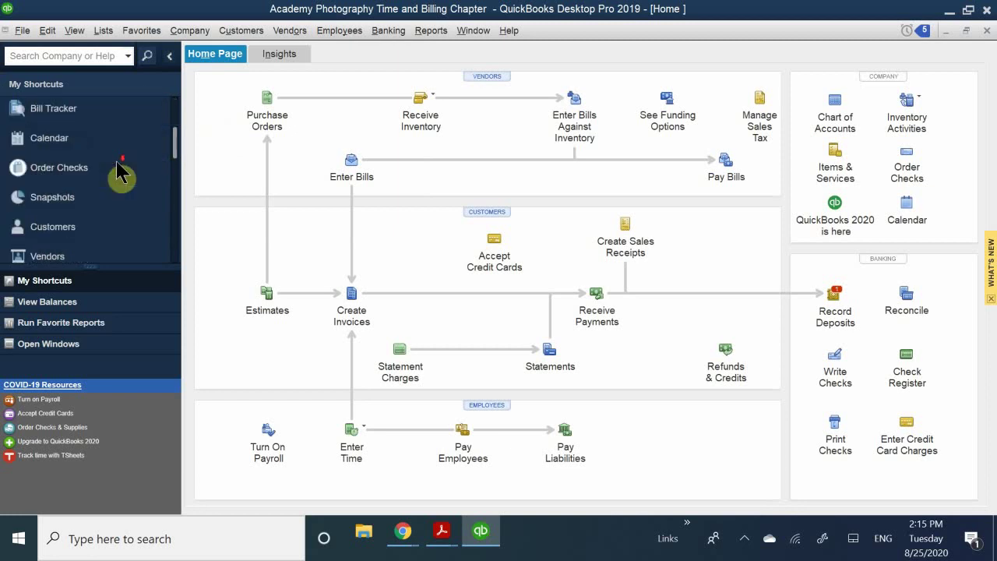
{"action": "scroll", "coordinate": [144, 187], "scroll_direction": "down", "scroll_amount": 1}
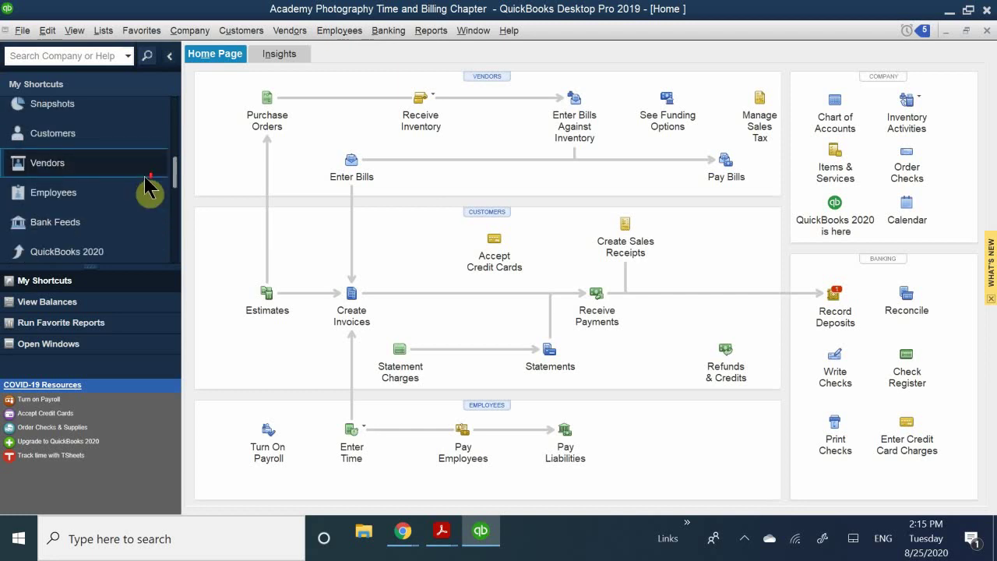
{"action": "scroll", "coordinate": [101, 193], "scroll_direction": "down", "scroll_amount": 1}
{"action": "scroll", "coordinate": [105, 191], "scroll_direction": "down", "scroll_amount": 2}
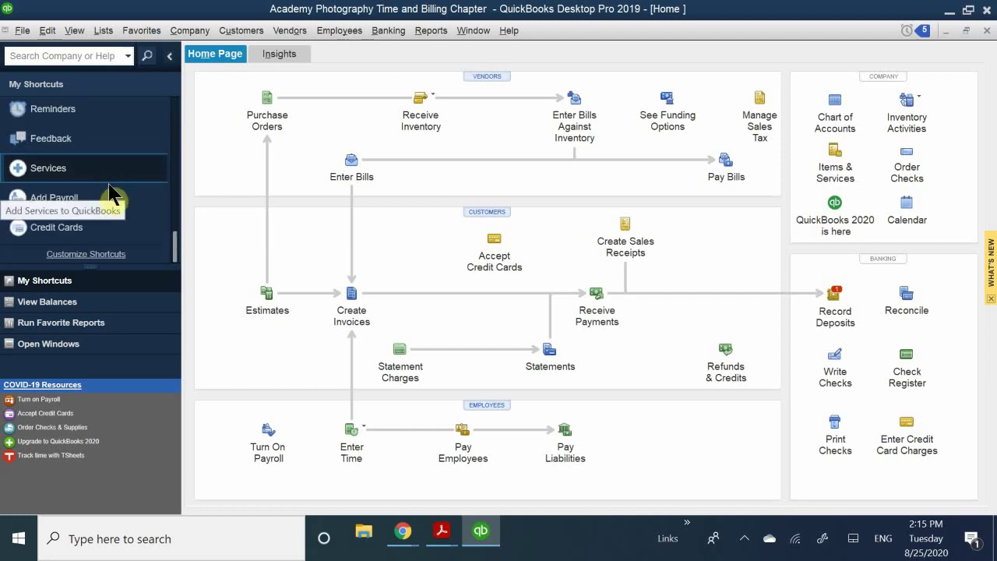
{"action": "scroll", "coordinate": [100, 194], "scroll_direction": "up", "scroll_amount": 2}
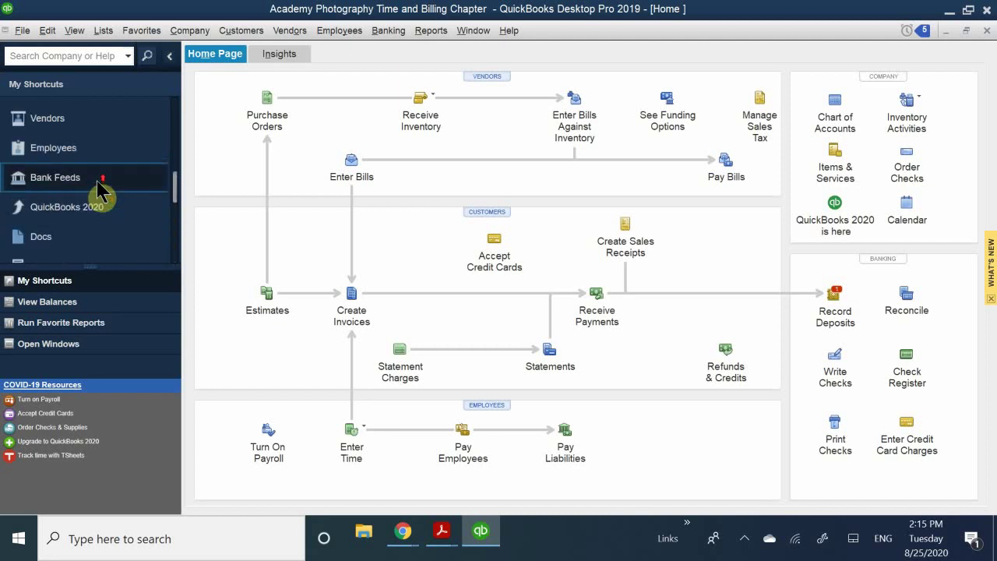
{"action": "left_click", "coordinate": [67, 127]}
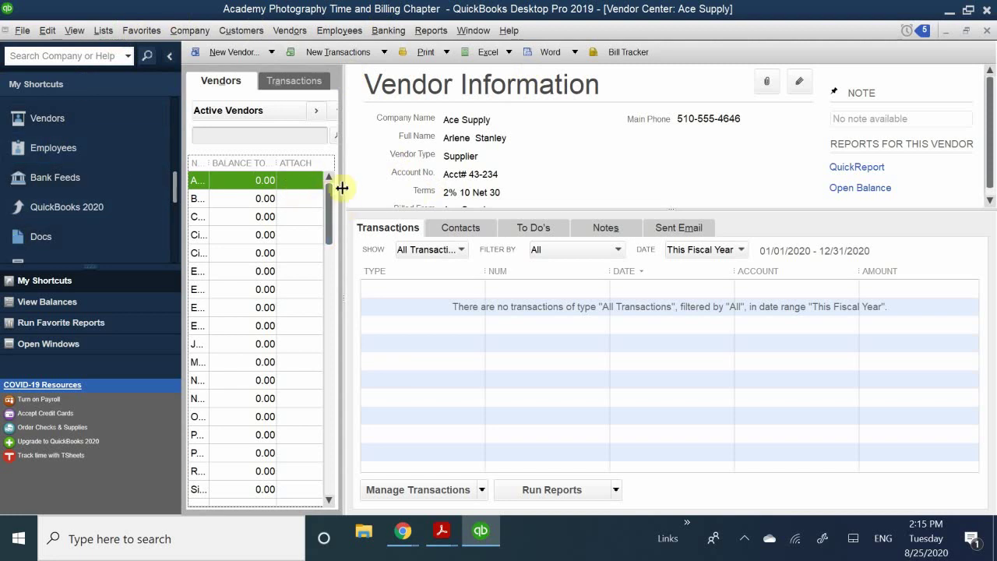
{"action": "left_click_drag", "start_coordinate": [341, 189], "coordinate": [474, 191]}
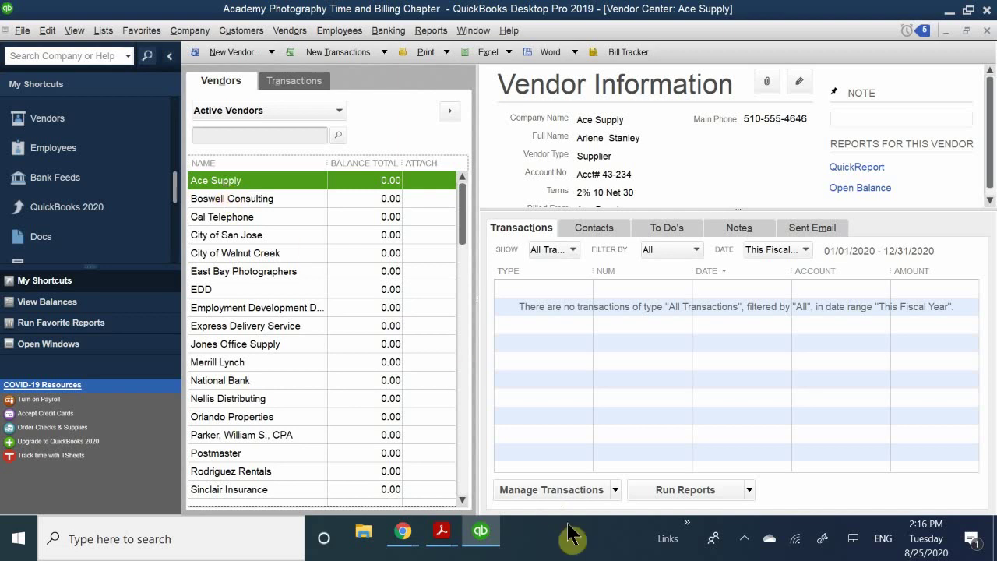
Look over the transaction types that can be created for Ace Supply, and return to the Home page
{"action": "left_click", "coordinate": [614, 490]}
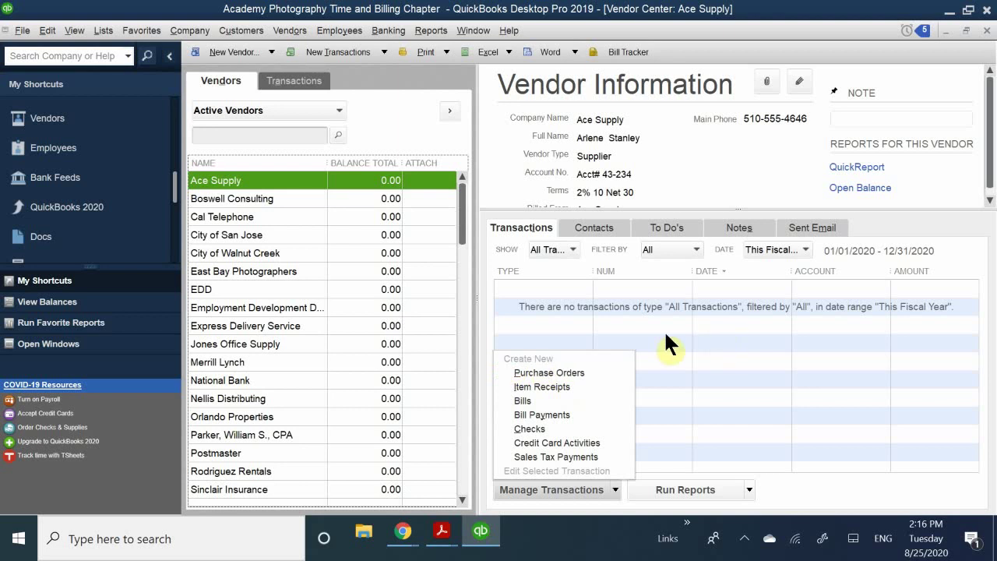
{"action": "left_click", "coordinate": [699, 407]}
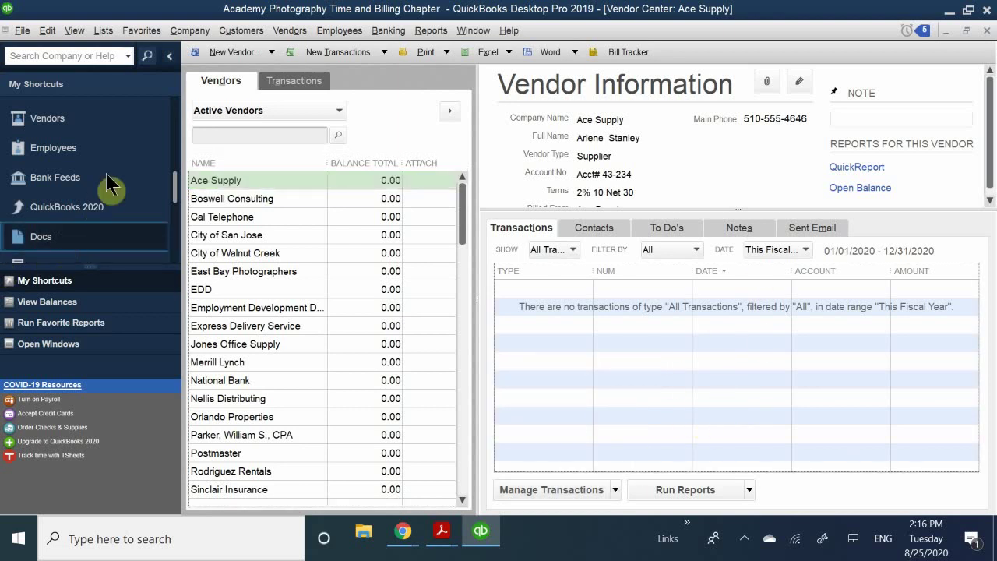
{"action": "scroll", "coordinate": [93, 144], "scroll_direction": "up", "scroll_amount": 5}
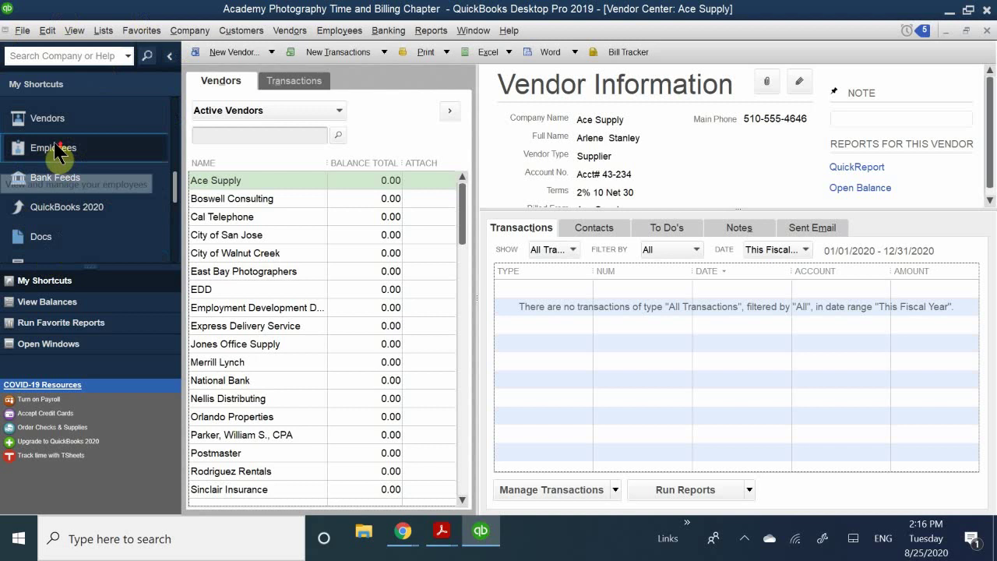
{"action": "left_click", "coordinate": [42, 117]}
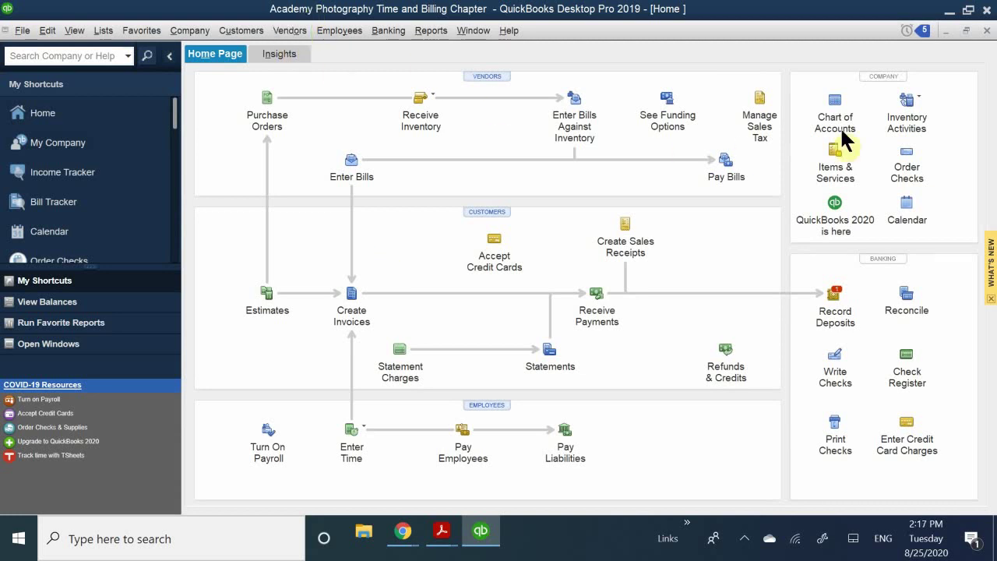
Look over the inventory activities on the Home page, reopen the Vendor Center and select Ace Supply
{"action": "left_click", "coordinate": [925, 100]}
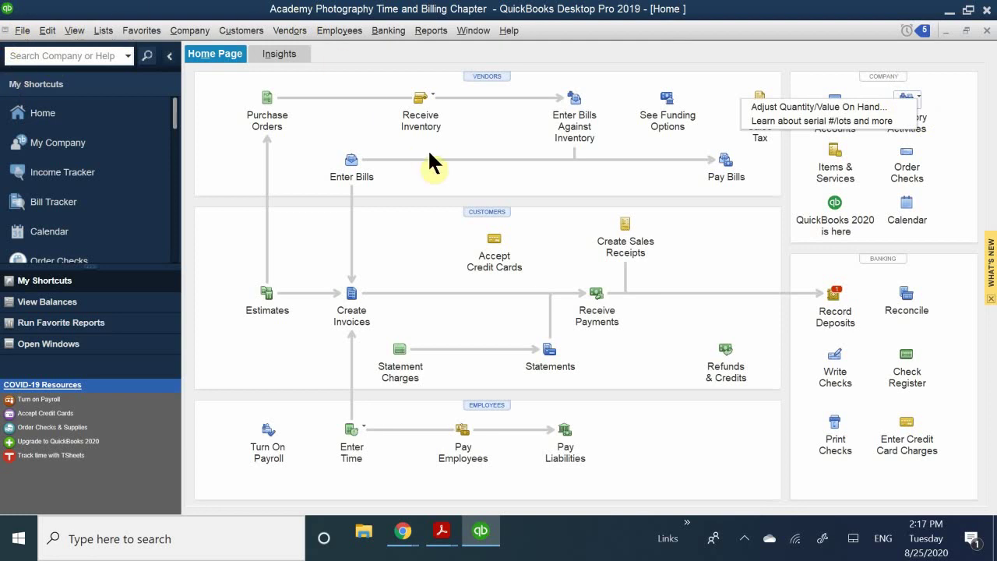
{"action": "left_click", "coordinate": [485, 78]}
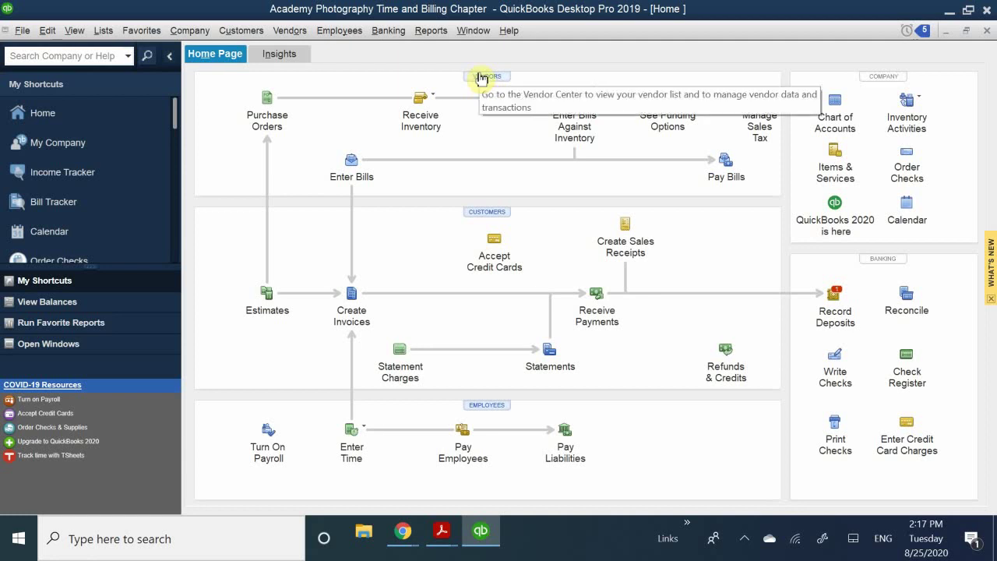
{"action": "left_click", "coordinate": [481, 78]}
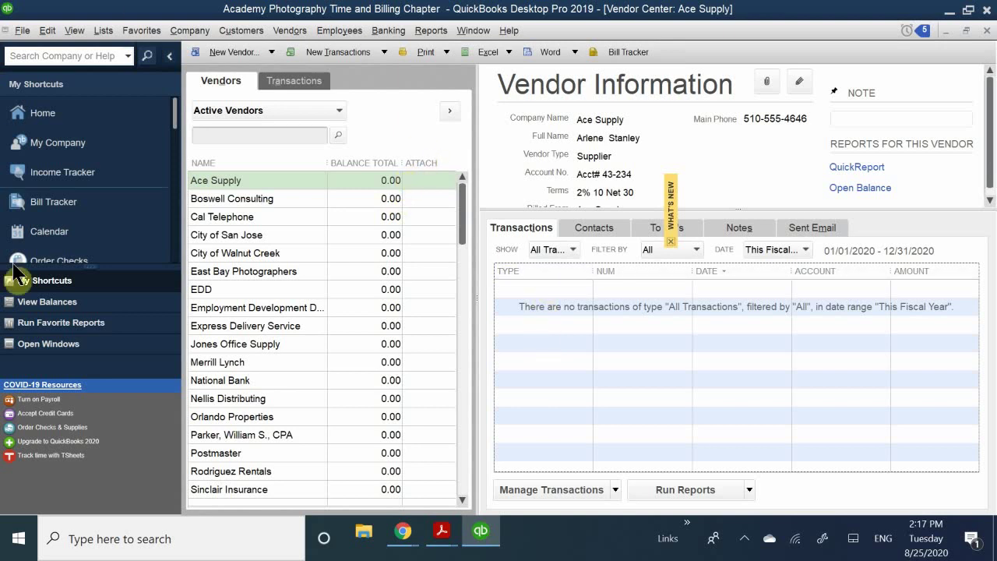
{"action": "left_click", "coordinate": [250, 183]}
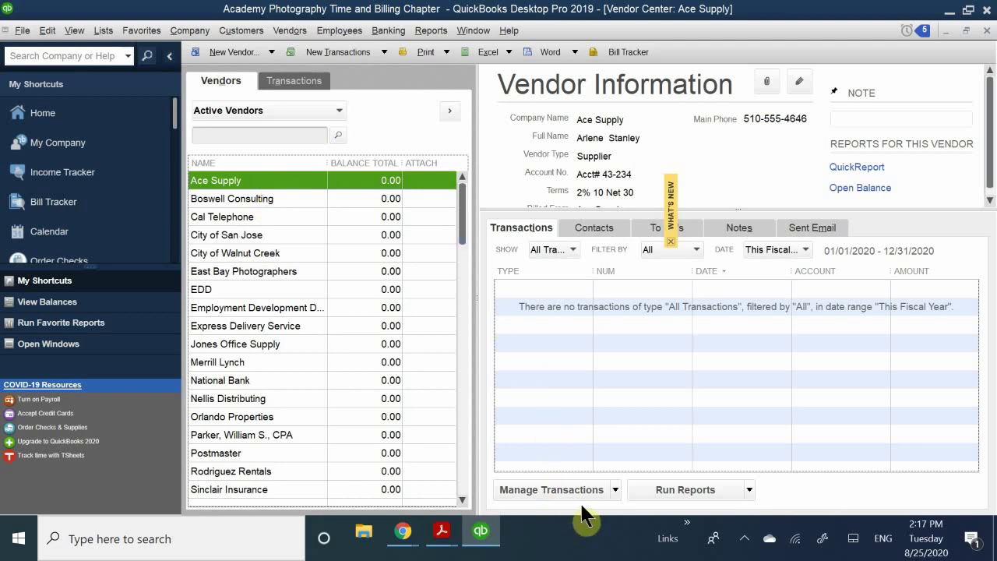
Display the account balances and examine the vendor details of Express Delivery Service and Ace Supply
{"action": "left_click", "coordinate": [70, 258]}
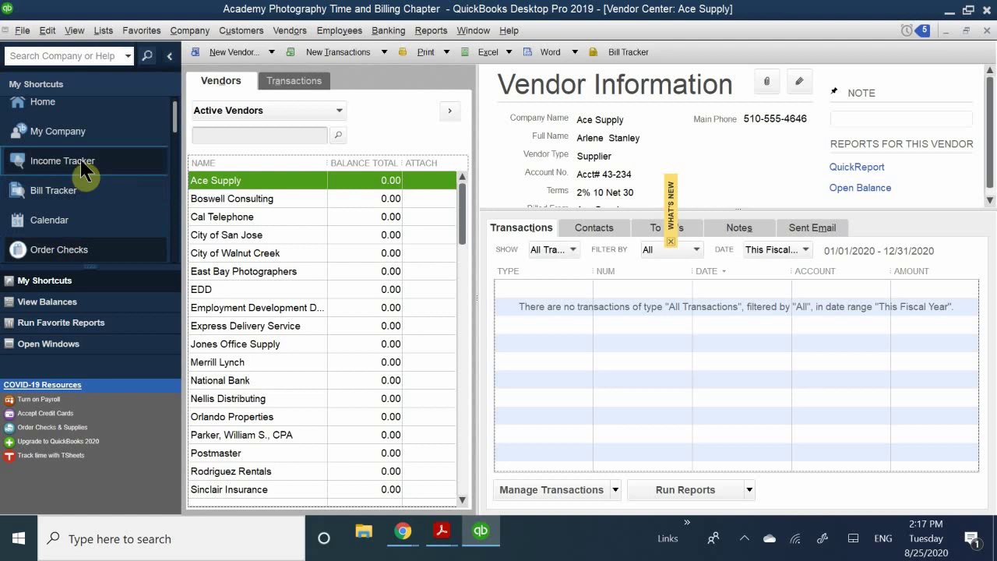
{"action": "left_click", "coordinate": [47, 301]}
{"action": "left_click", "coordinate": [201, 324]}
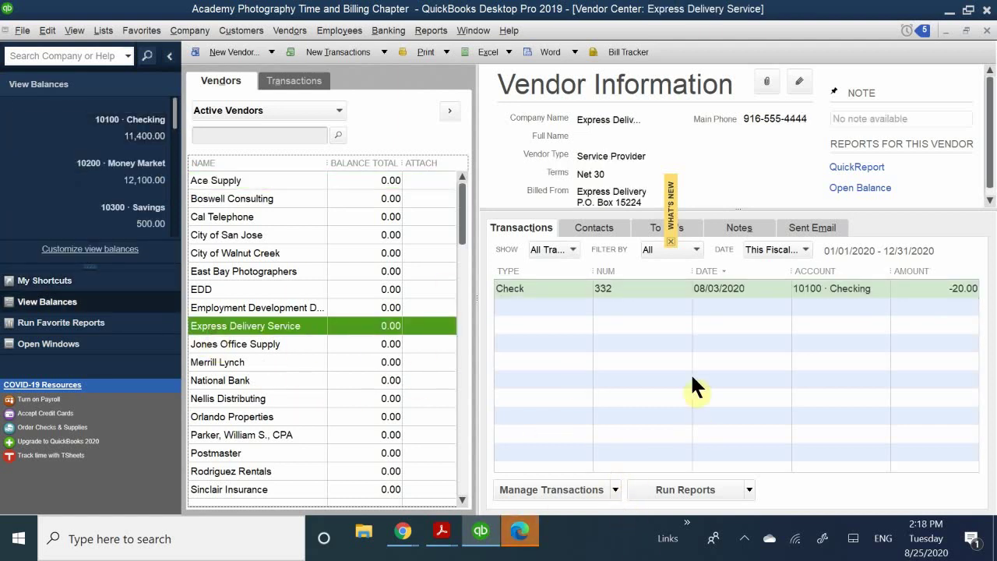
{"action": "left_click", "coordinate": [255, 167]}
{"action": "left_click", "coordinate": [253, 181]}
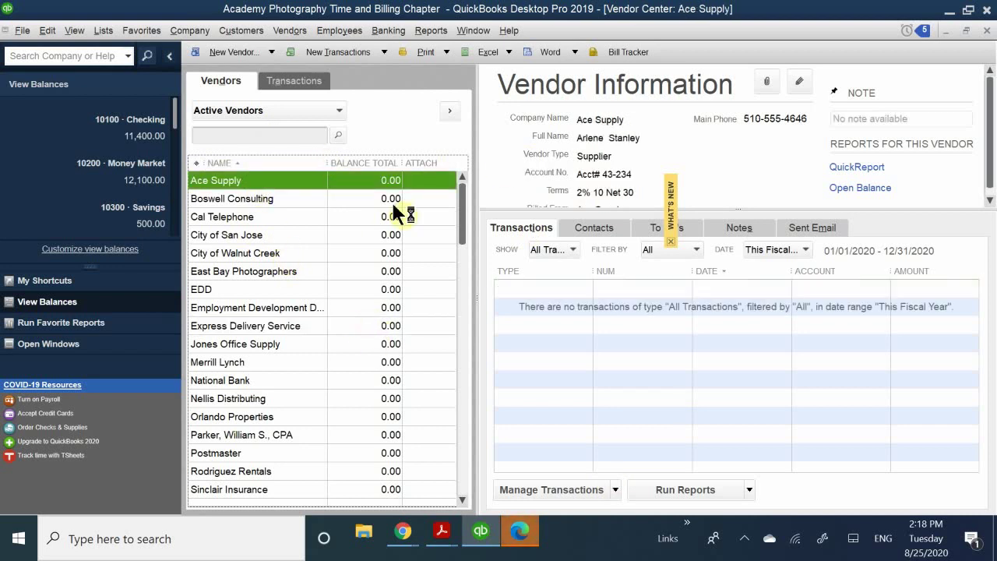
Examine the transaction types offered for managing Ace Supply's transactions and for creating new vendor transactions
{"action": "left_click", "coordinate": [615, 489]}
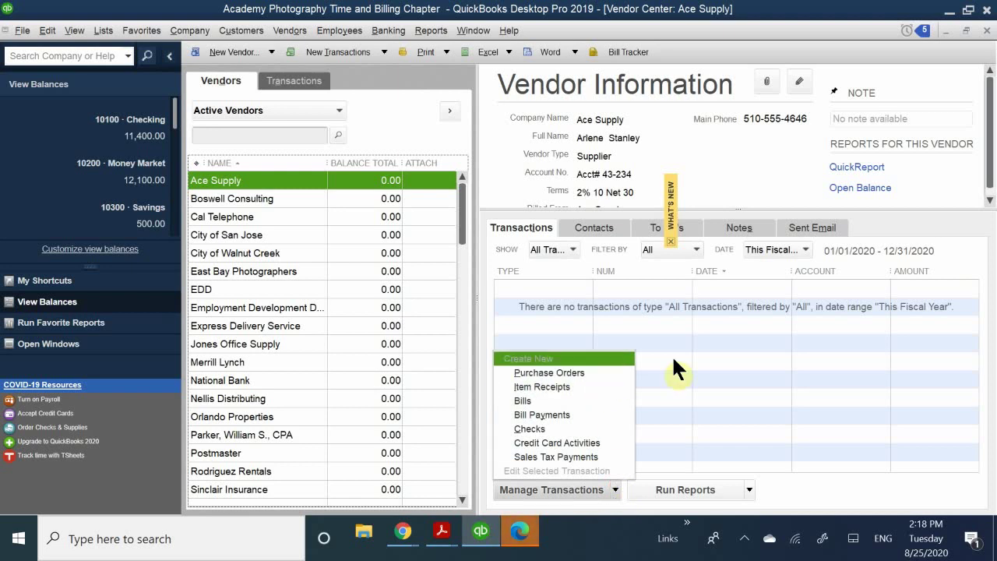
{"action": "left_click", "coordinate": [688, 401]}
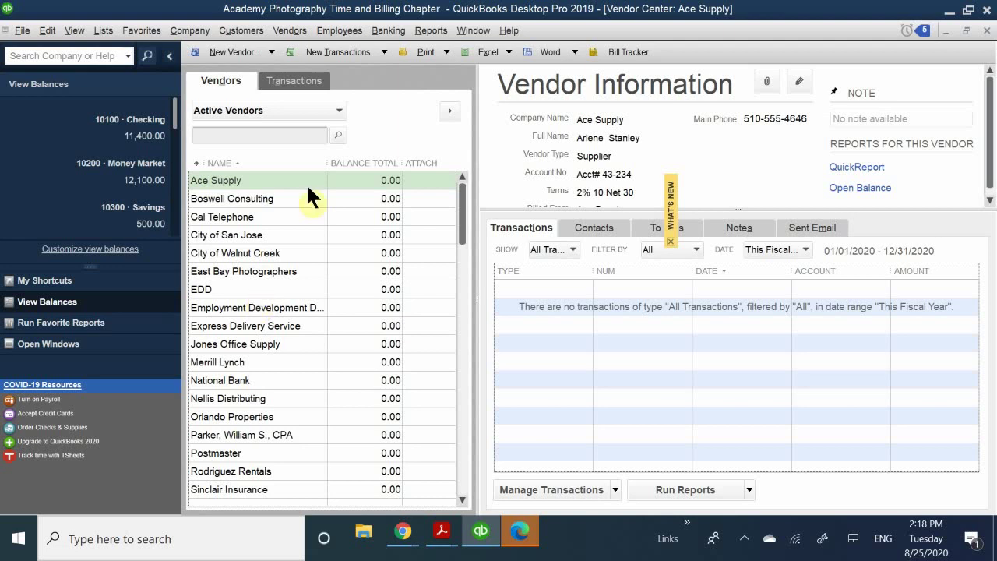
{"action": "left_click", "coordinate": [382, 50]}
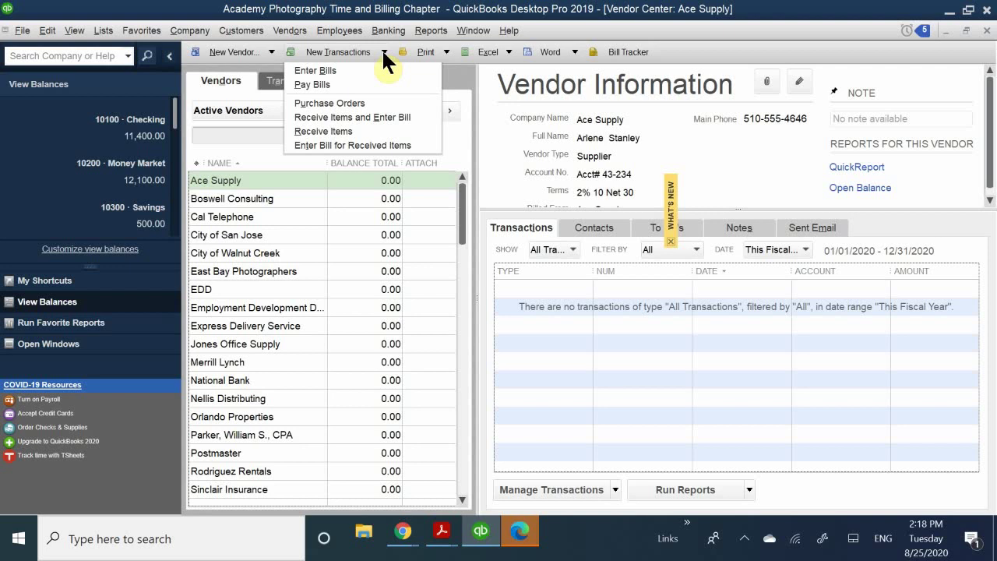
{"action": "left_click", "coordinate": [383, 51]}
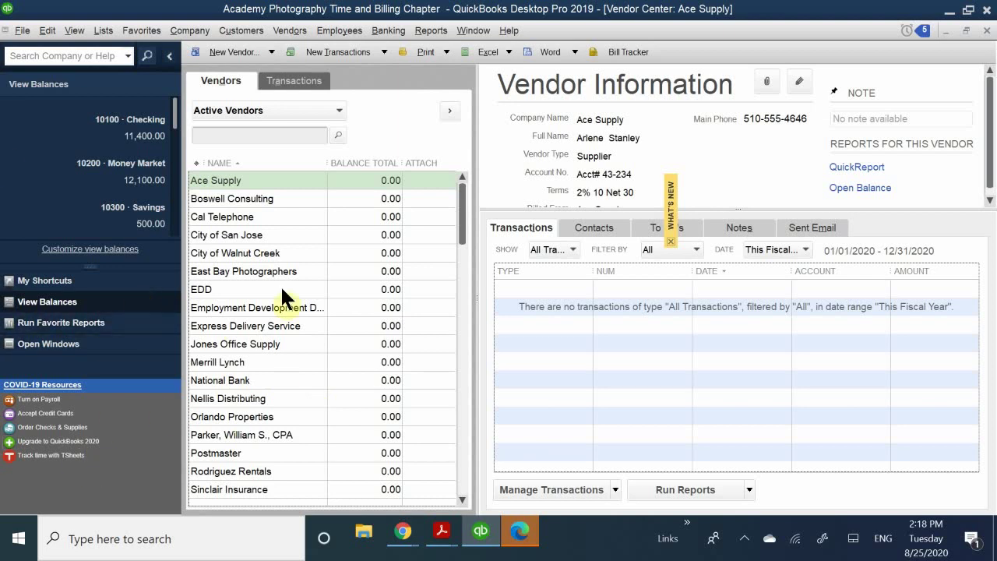
Start a new purchase order for Ace Supply directly from its entry in the vendor list
{"action": "right_click", "coordinate": [257, 186]}
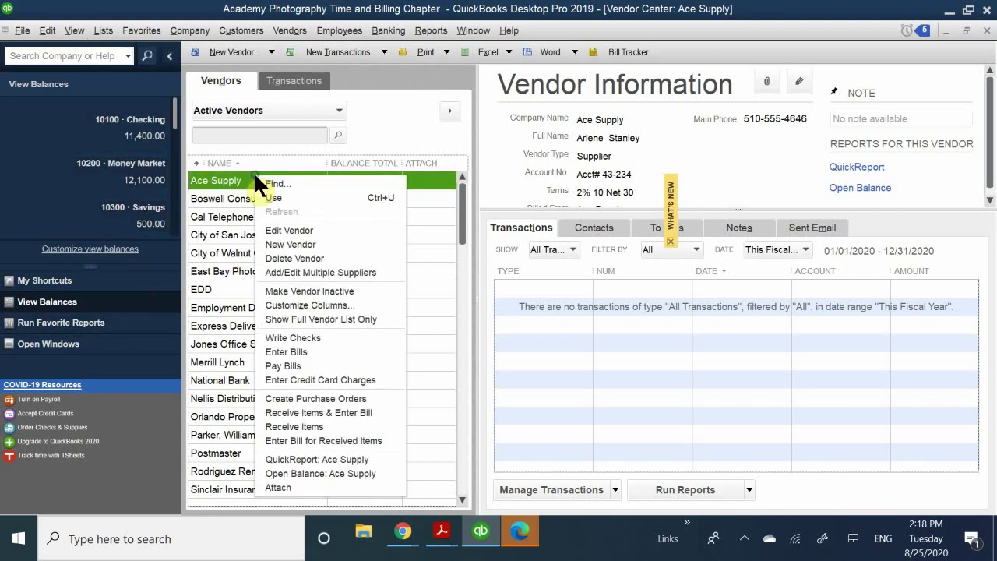
{"action": "right_click", "coordinate": [211, 211]}
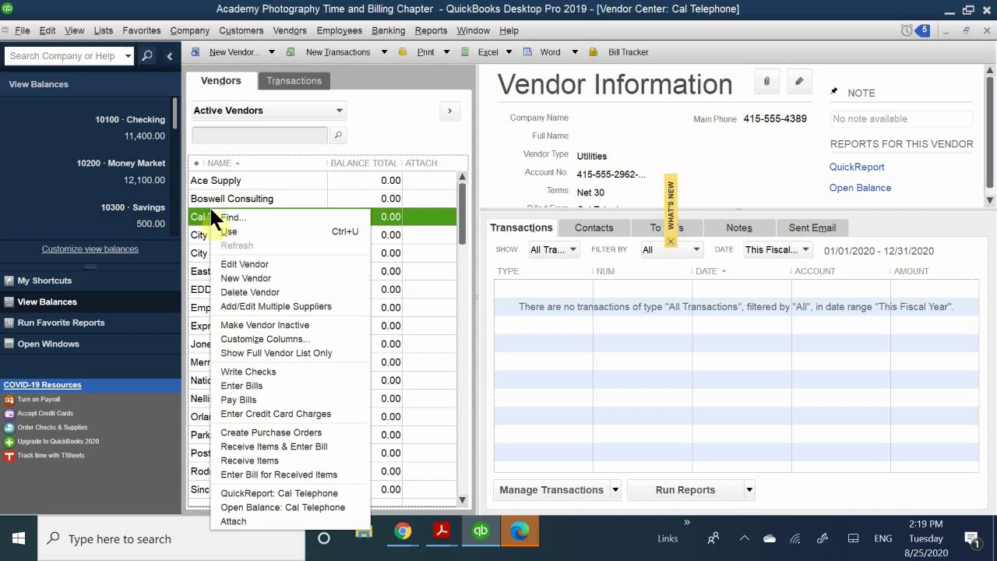
{"action": "right_click", "coordinate": [231, 177]}
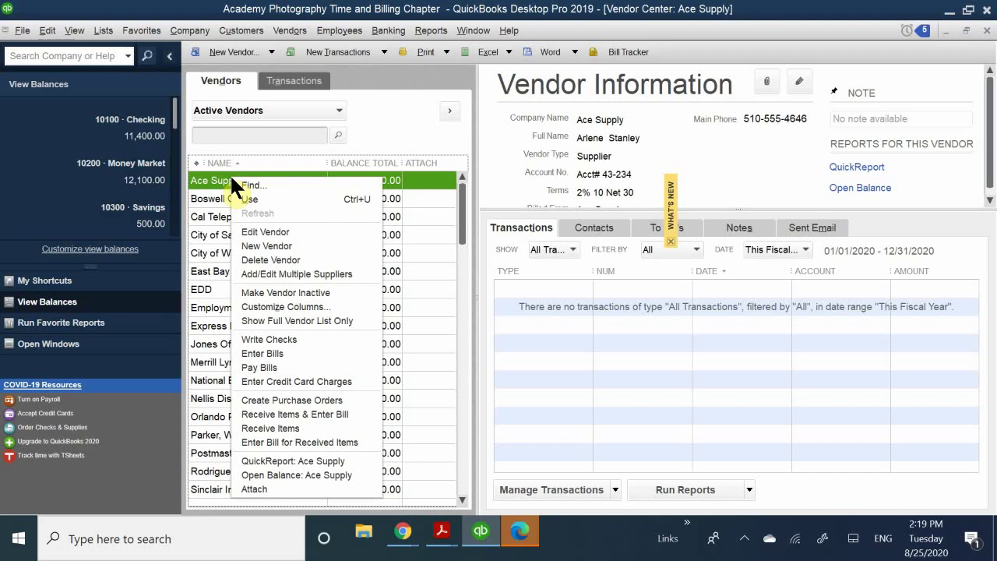
{"action": "left_click", "coordinate": [323, 400]}
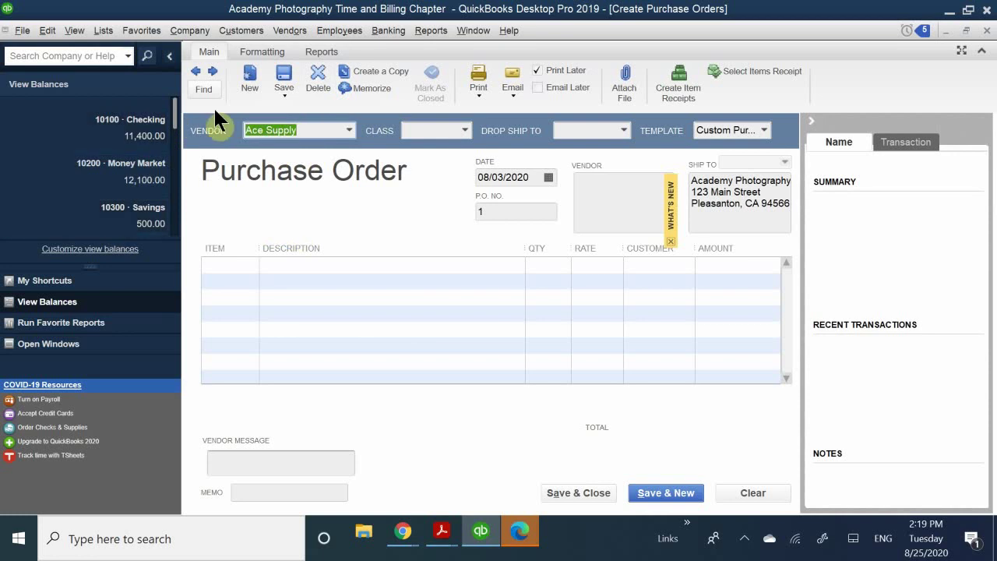
{"action": "left_click", "coordinate": [311, 130]}
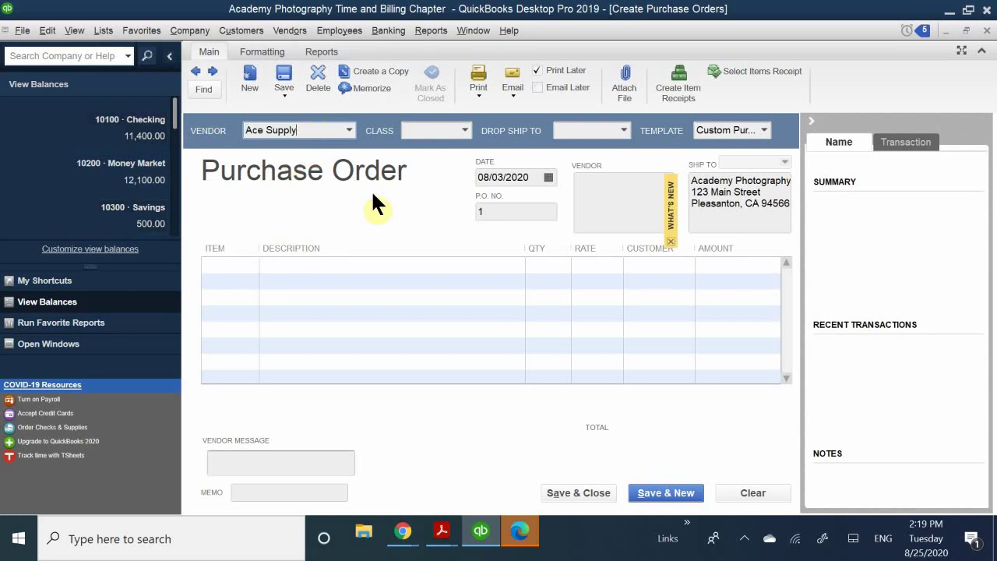
Check the class in the QB CH 9.pdf example and set the purchase order's class to Walnut Creek
{"action": "left_click", "coordinate": [430, 129]}
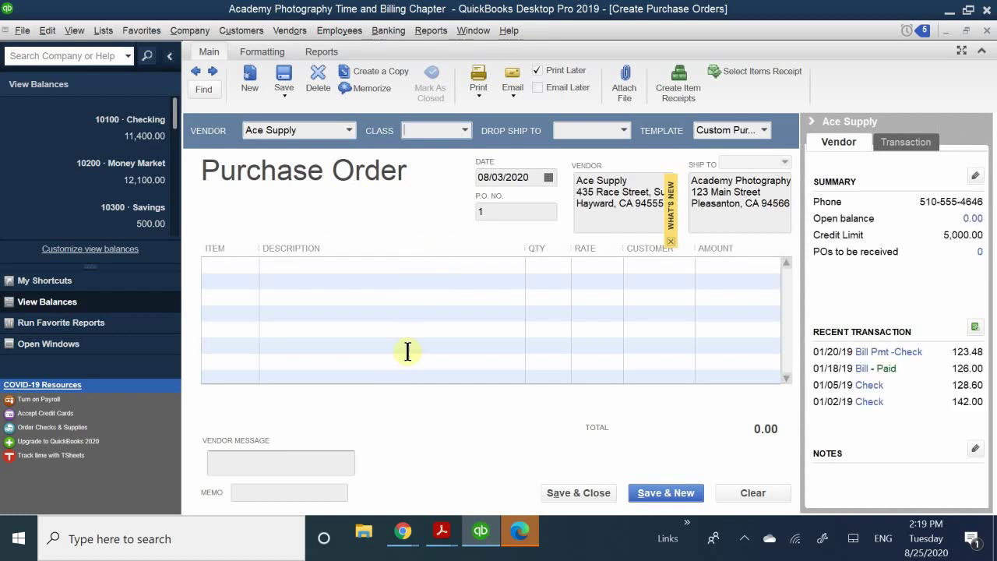
{"action": "mouse_move", "coordinate": [452, 532]}
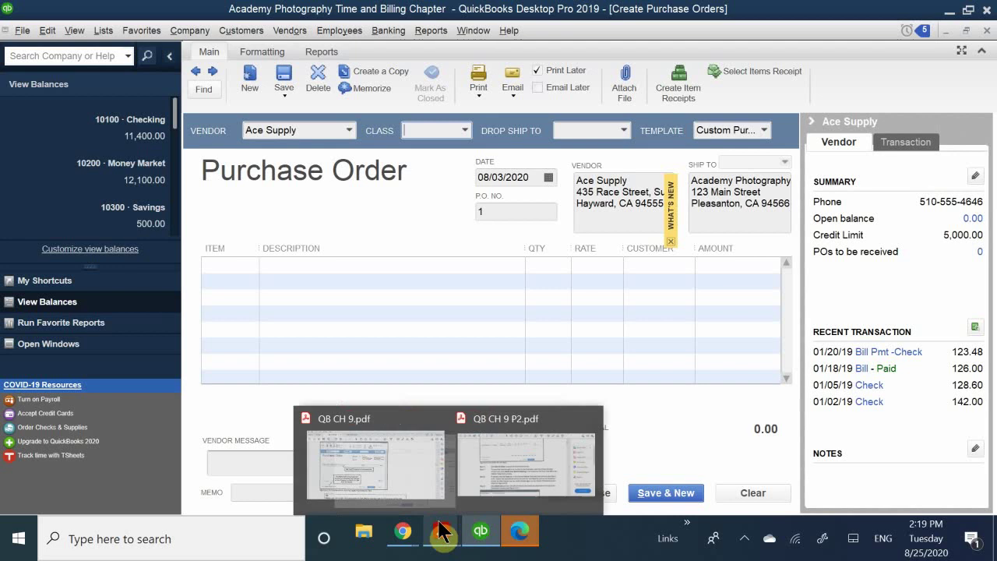
{"action": "mouse_move", "coordinate": [404, 487]}
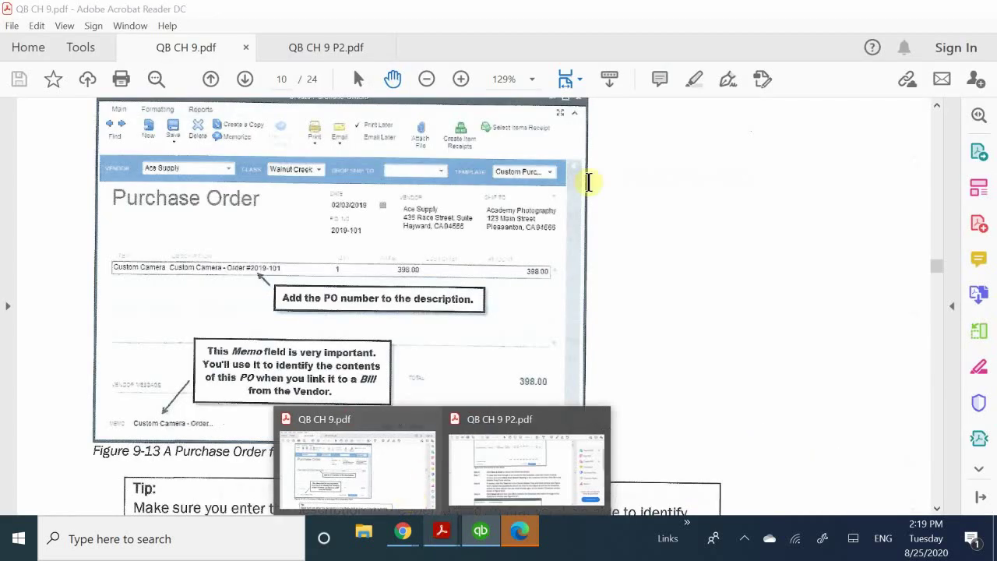
{"action": "type", "text": "Walnut Creek"}
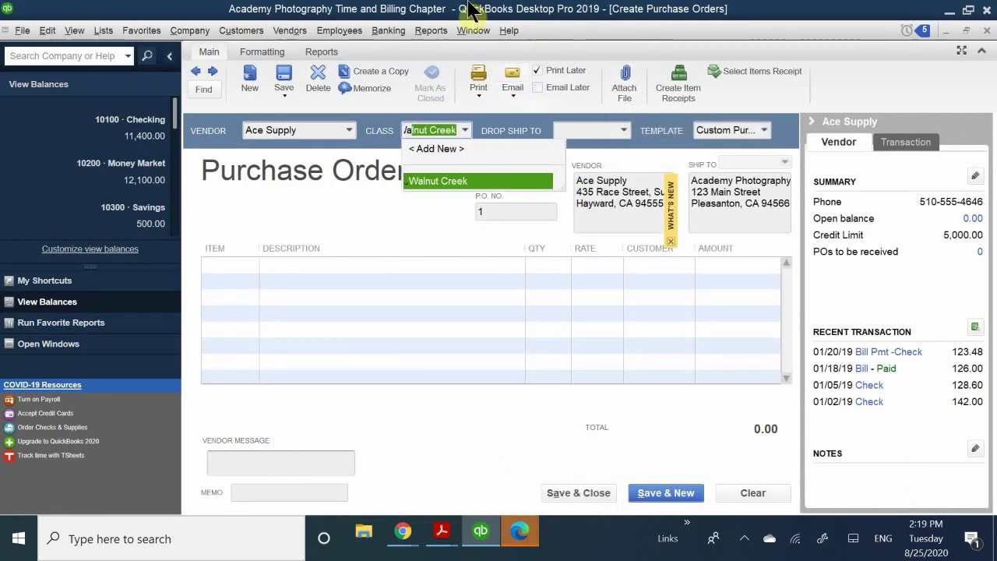
{"action": "left_click", "coordinate": [437, 179]}
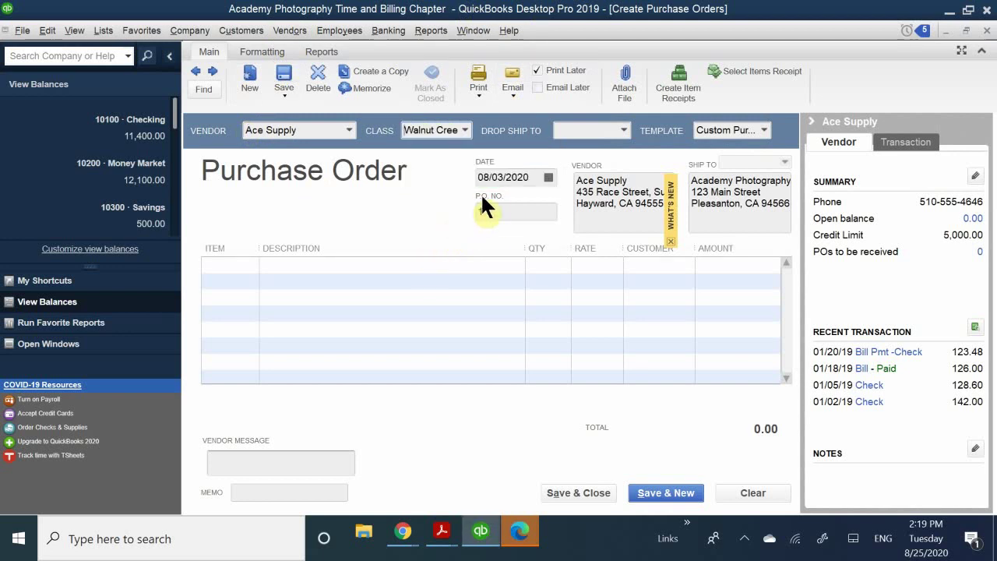
Open the calendar for the purchase order's date
{"action": "left_click", "coordinate": [548, 178]}
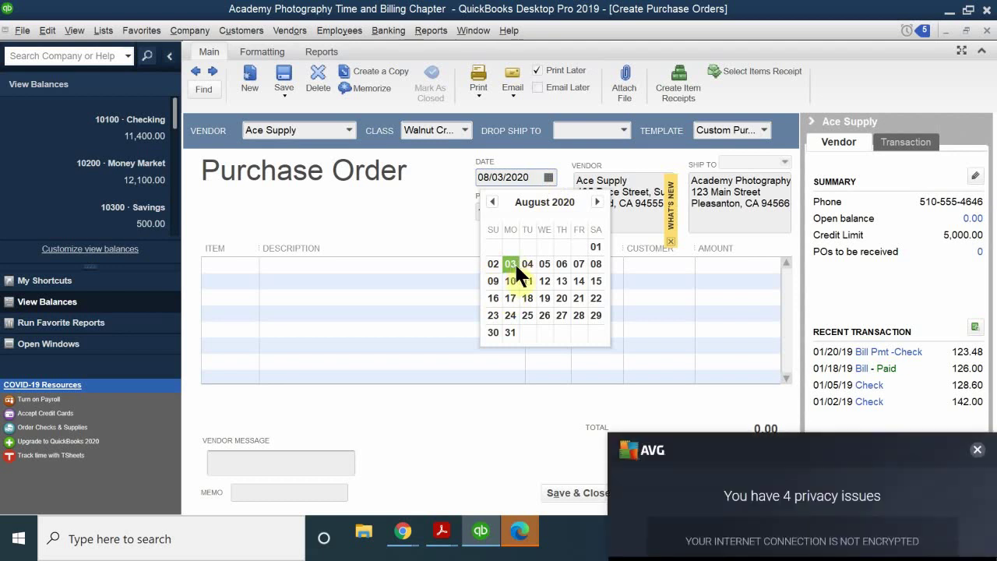
Date the Ace Supply purchase order 08/10/2020 and enter the new purchase order number
{"action": "left_click", "coordinate": [510, 281]}
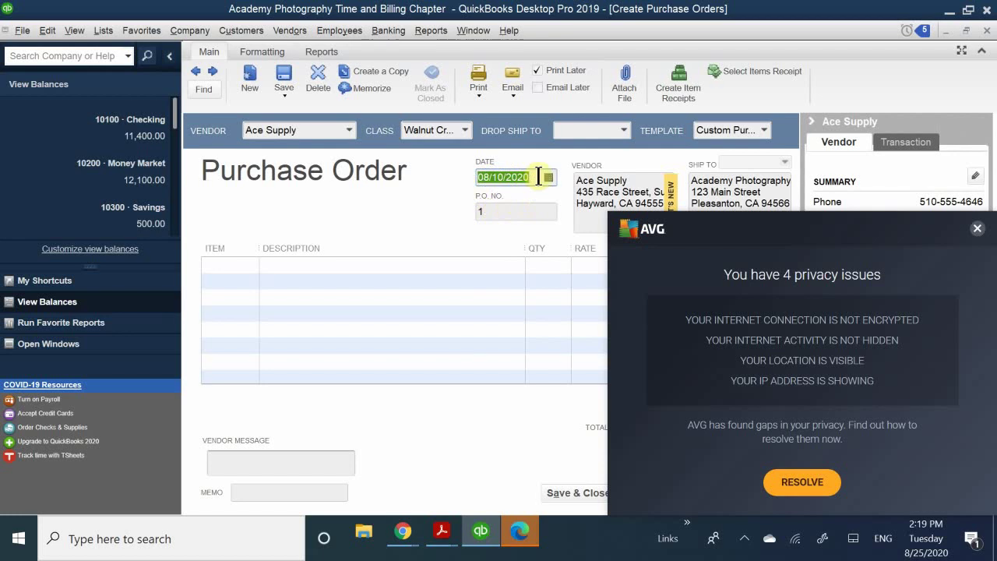
{"action": "left_click", "coordinate": [547, 177]}
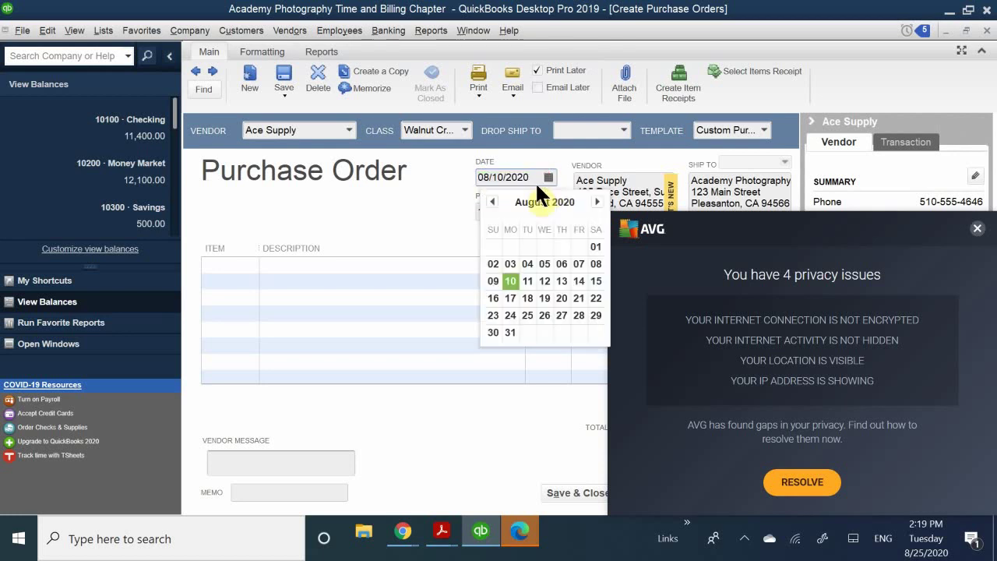
{"action": "left_click", "coordinate": [511, 281]}
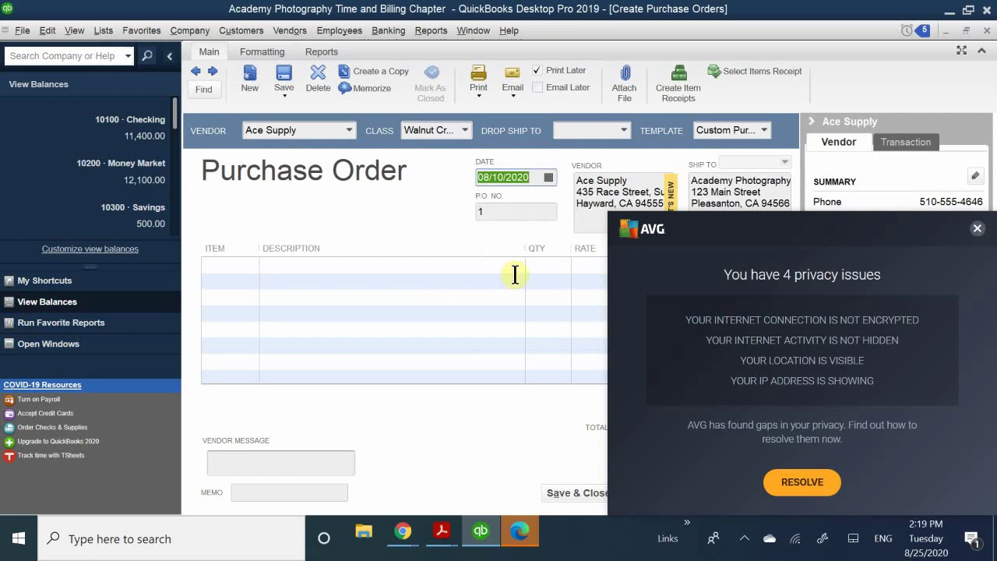
{"action": "left_click", "coordinate": [503, 213]}
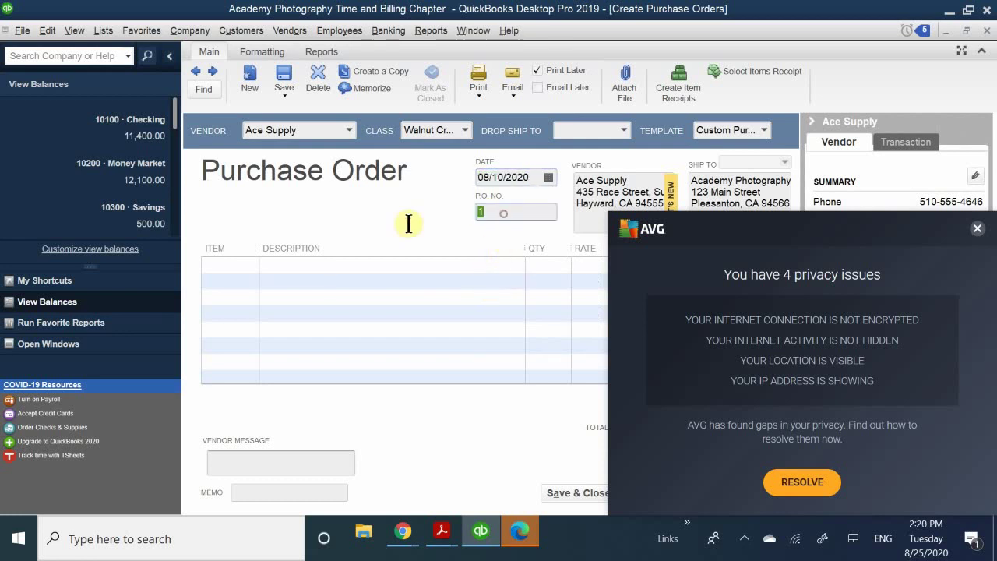
{"action": "type", "text": "2"}
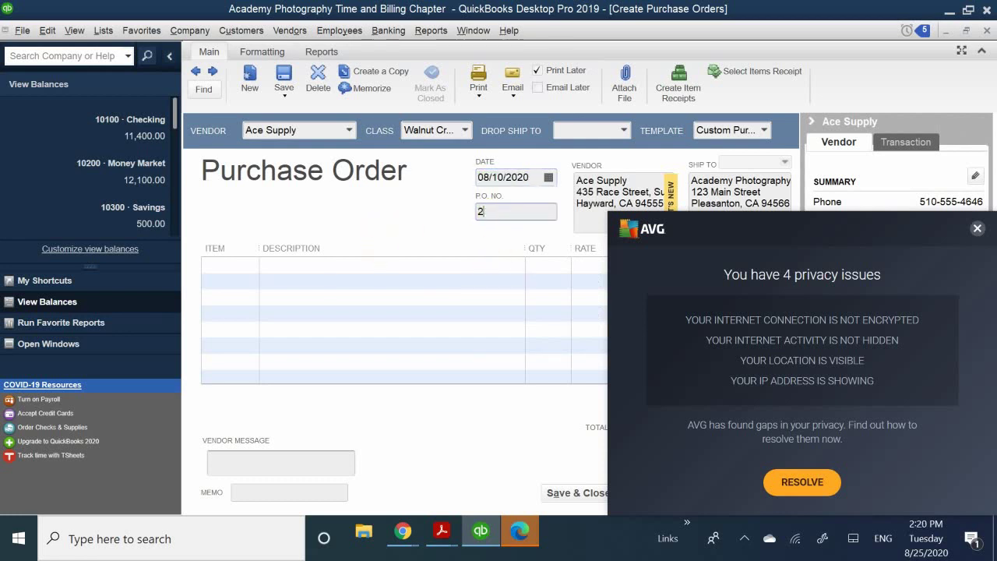
{"action": "type", "text": "020-1"}
Dismiss the AVG privacy notice and return to the QuickBooks purchase order
{"action": "left_click", "coordinate": [977, 228]}
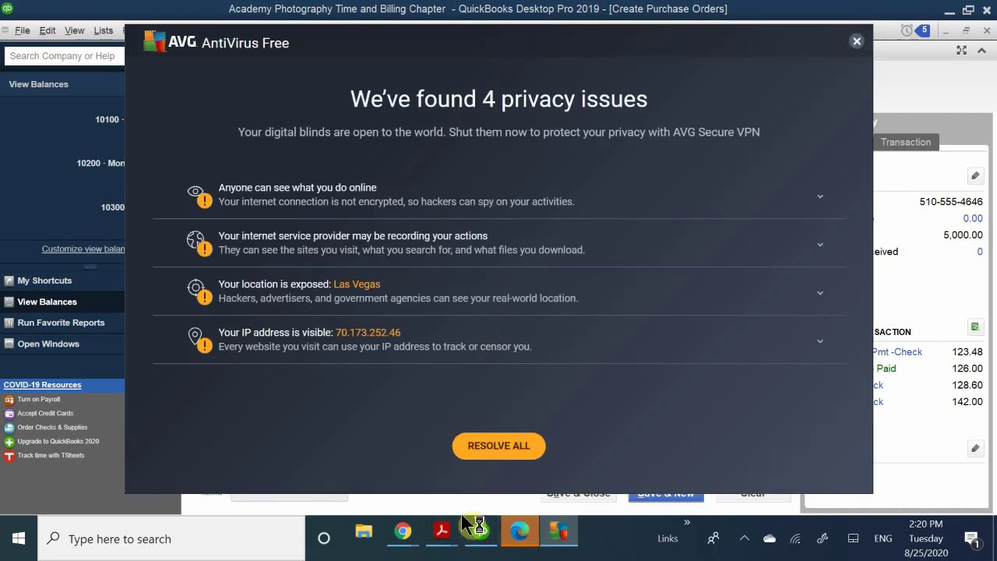
{"action": "left_click", "coordinate": [478, 533]}
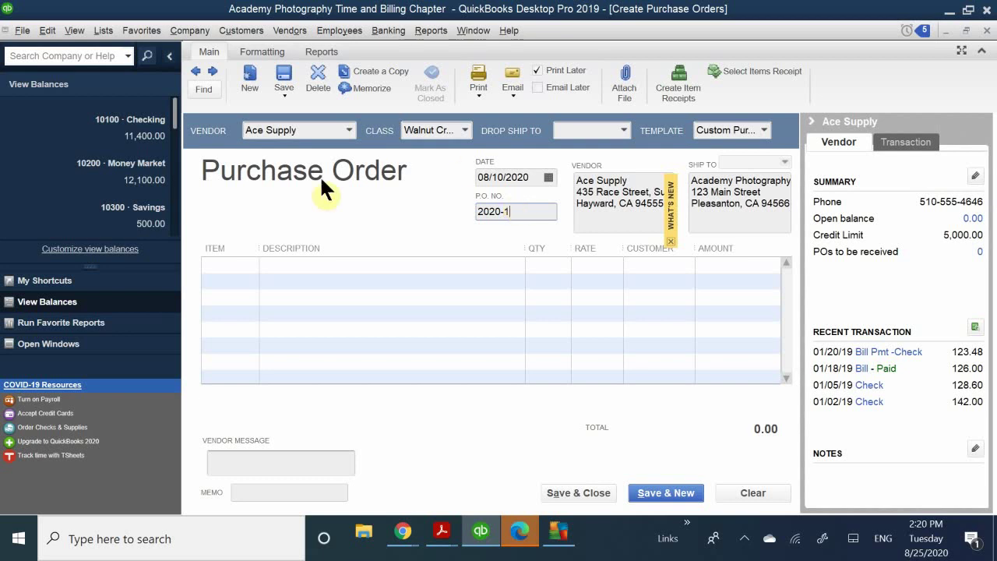
Widen the Item column and add Custom Camera as the purchase order's first line item
{"action": "left_click", "coordinate": [241, 266]}
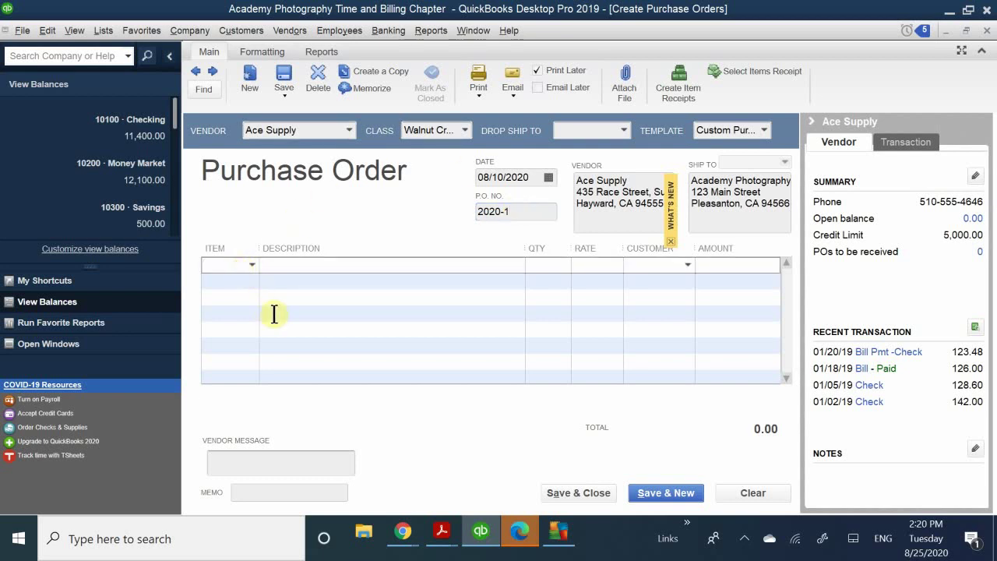
{"action": "left_click_drag", "start_coordinate": [257, 249], "coordinate": [295, 267]}
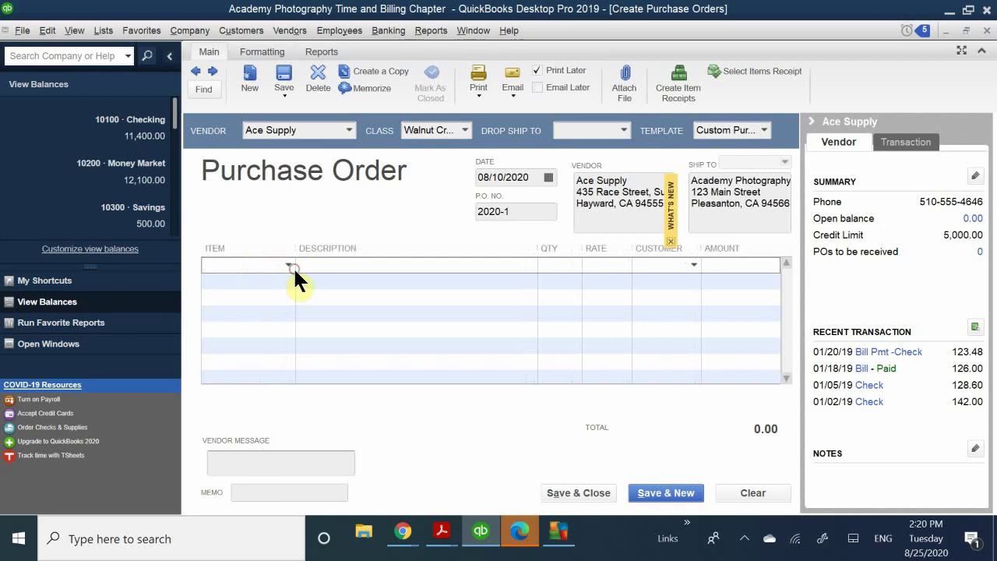
{"action": "type", "text": "Custom Camera"}
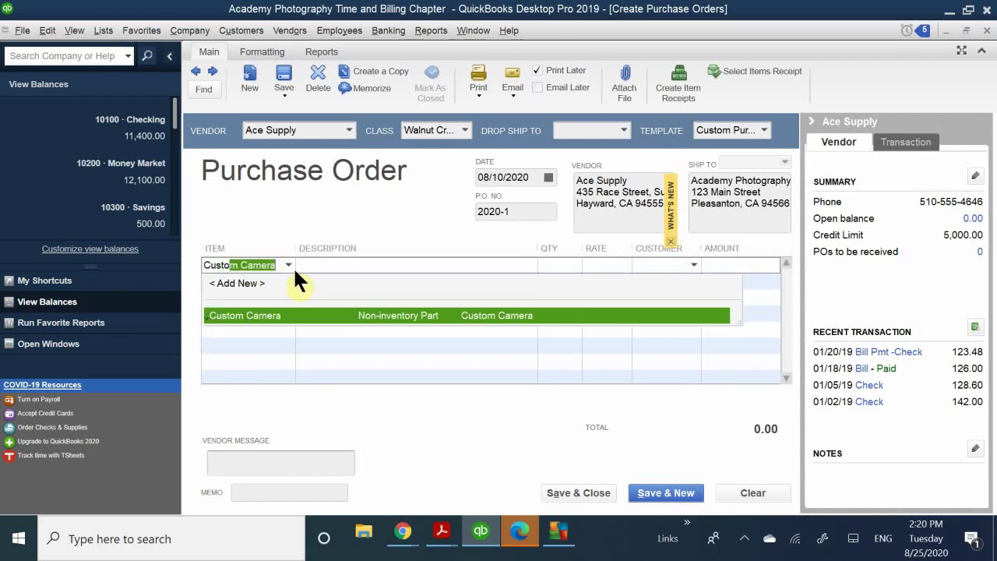
{"action": "left_click", "coordinate": [296, 315]}
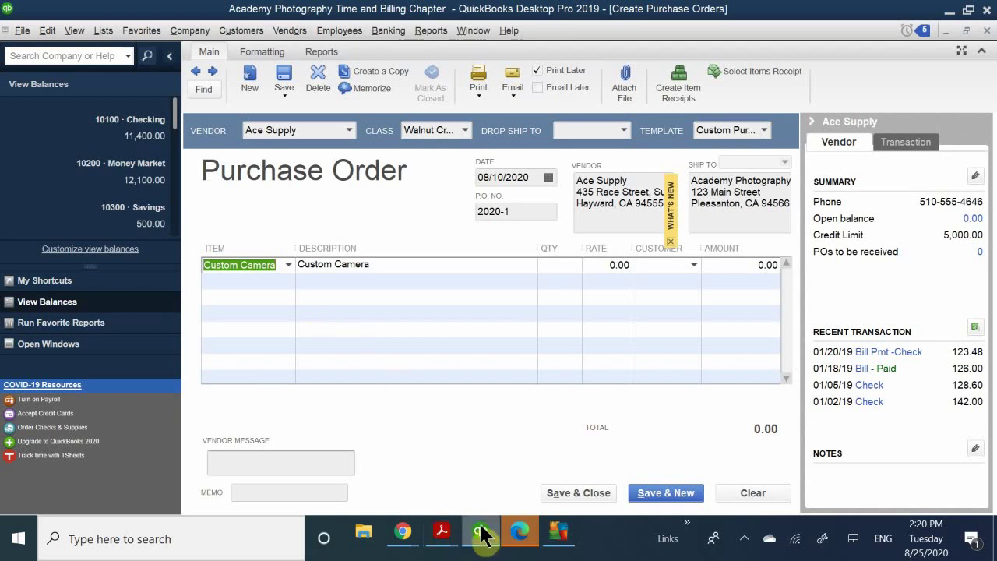
Switch to QB CH 9.pdf in Acrobat Reader and check the sample purchase order in Figure 9-13
{"action": "mouse_move", "coordinate": [478, 536]}
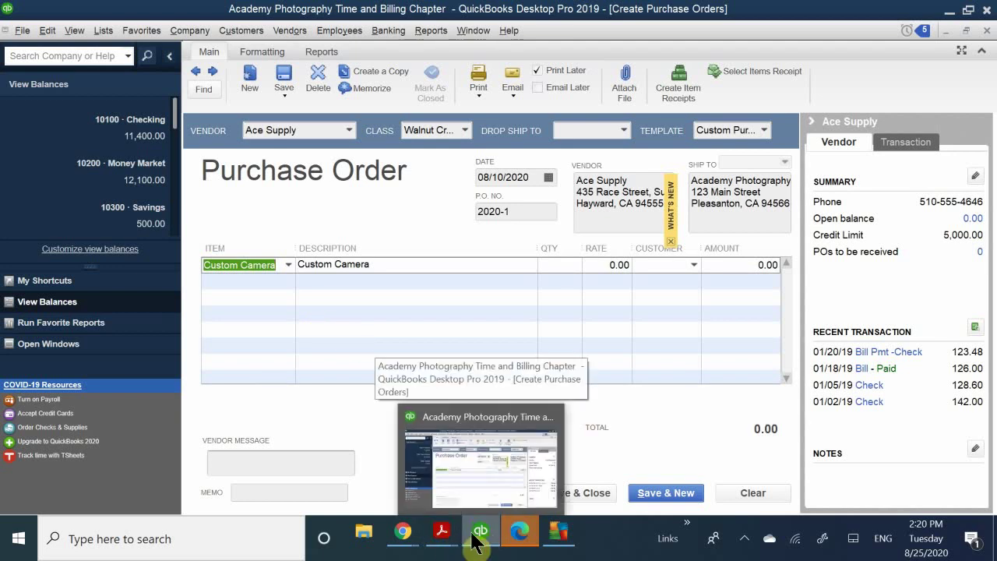
{"action": "mouse_move", "coordinate": [433, 542]}
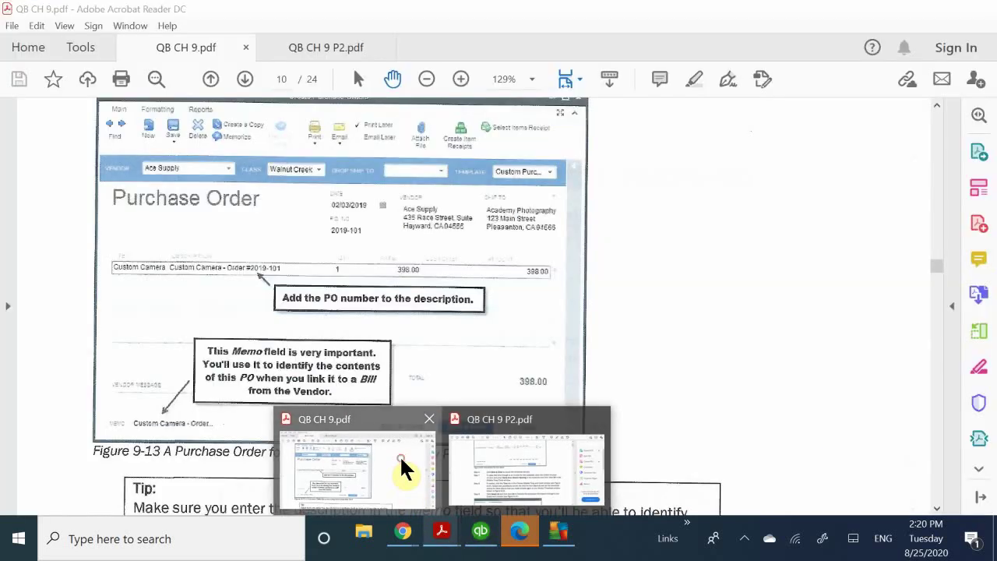
{"action": "left_click", "coordinate": [399, 460]}
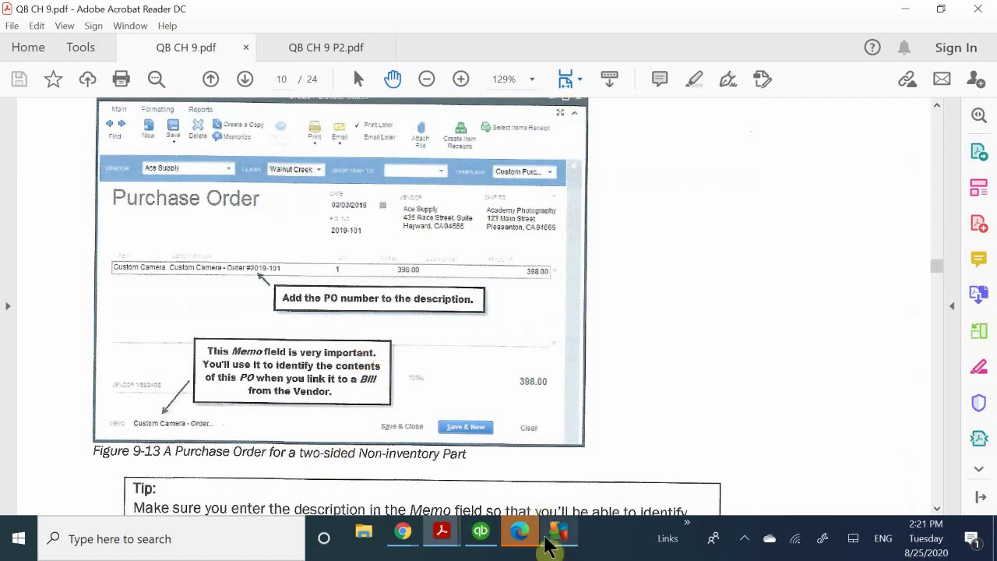
{"action": "mouse_move", "coordinate": [546, 547]}
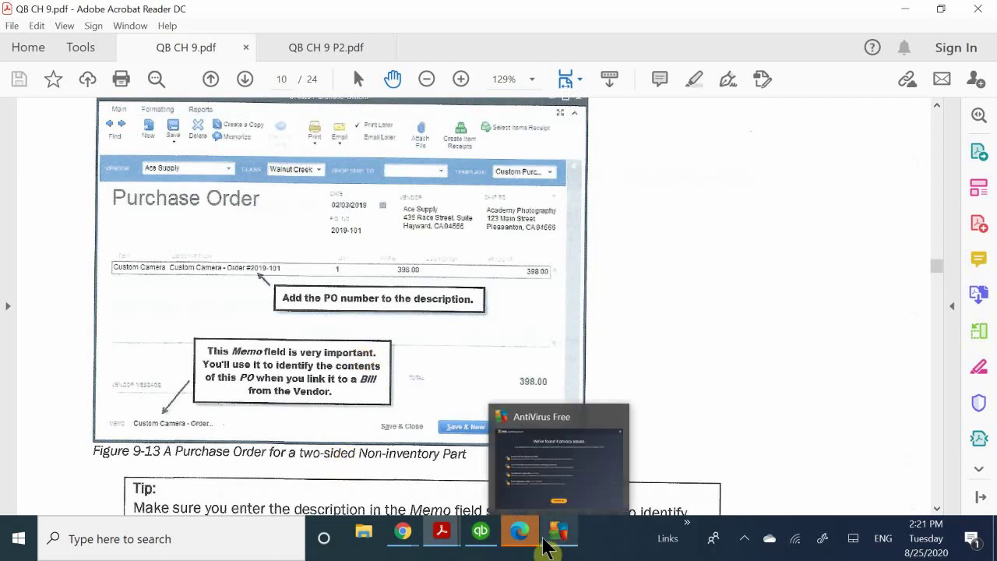
Switch back to QuickBooks and set the Custom Camera line's quantity to 1 and its rate to 398
{"action": "left_click", "coordinate": [481, 531]}
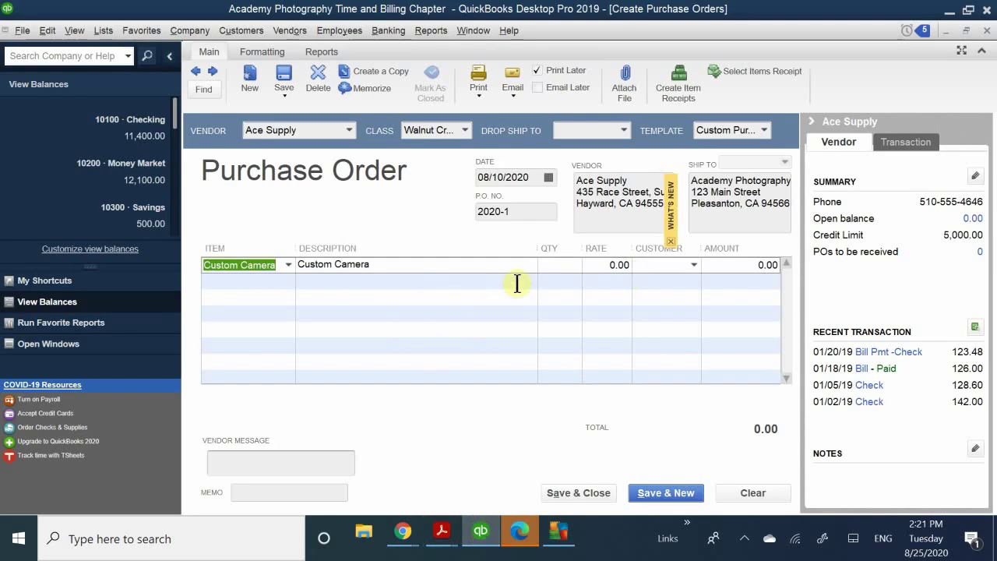
{"action": "left_click", "coordinate": [564, 267]}
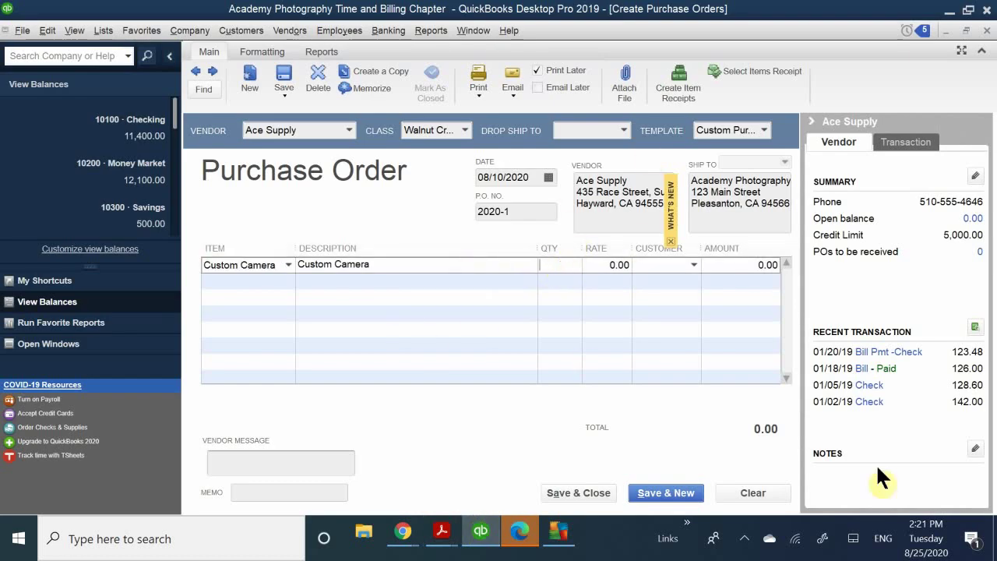
{"action": "type", "text": "1"}
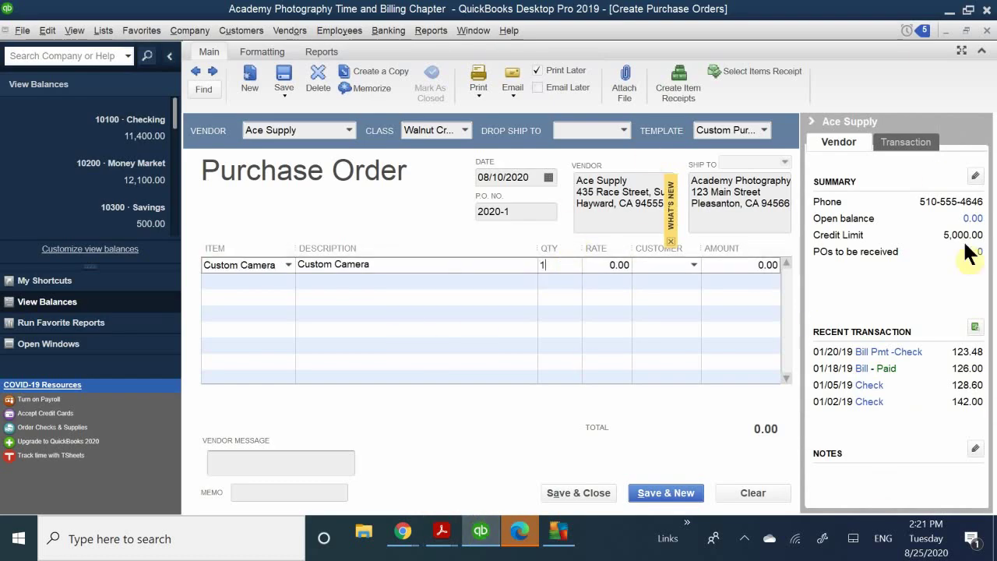
{"action": "left_click", "coordinate": [601, 267]}
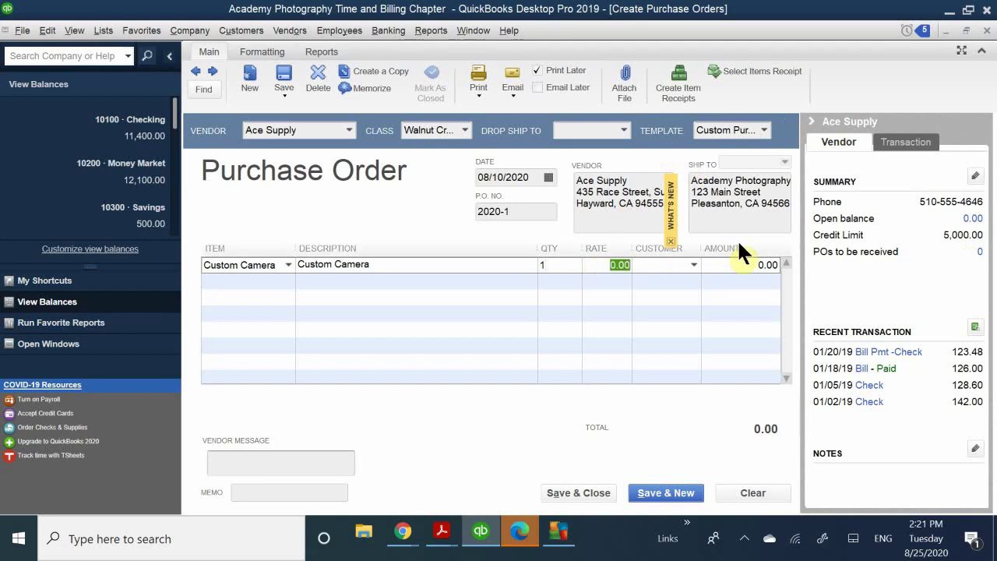
{"action": "type", "text": "398."}
{"action": "key", "text": "Tab"}
Accept updating the Custom Camera item with the new cost and suppress that message in the future
{"action": "left_click", "coordinate": [697, 290]}
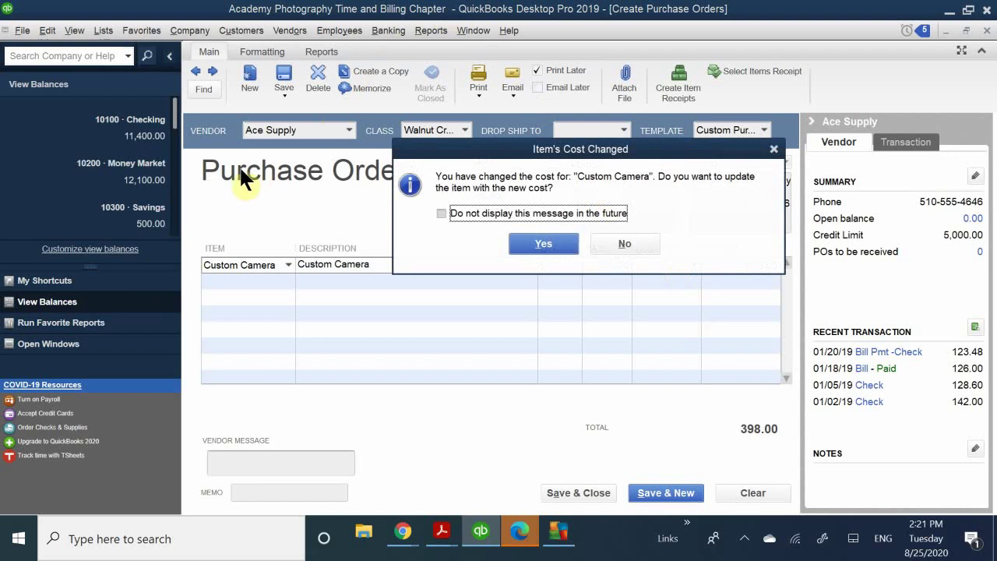
{"action": "left_click", "coordinate": [467, 212]}
{"action": "left_click", "coordinate": [548, 244]}
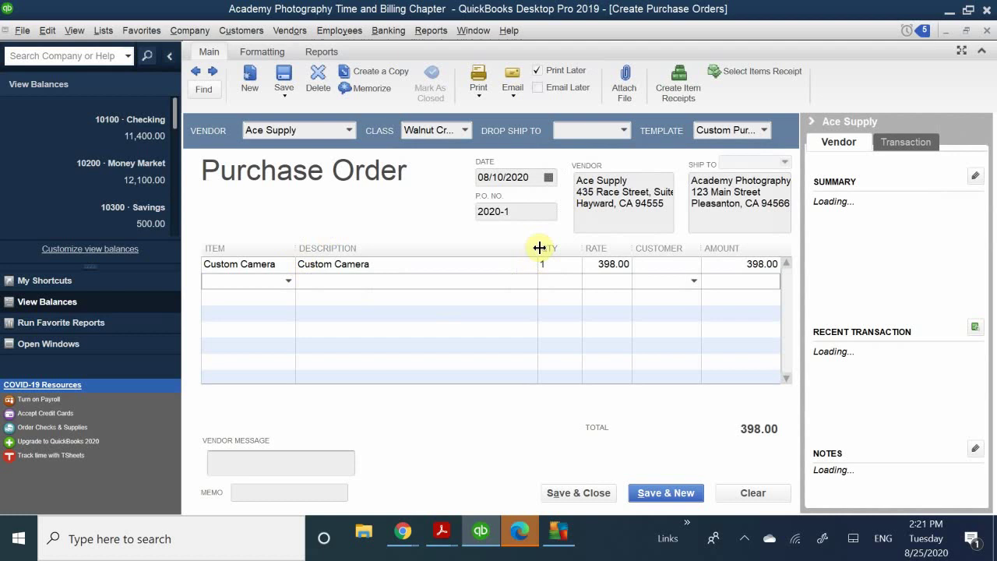
Narrow the Description column to widen the columns beside it, and activate the Custom Camera line's Customer field
{"action": "left_click_drag", "start_coordinate": [539, 248], "coordinate": [460, 249]}
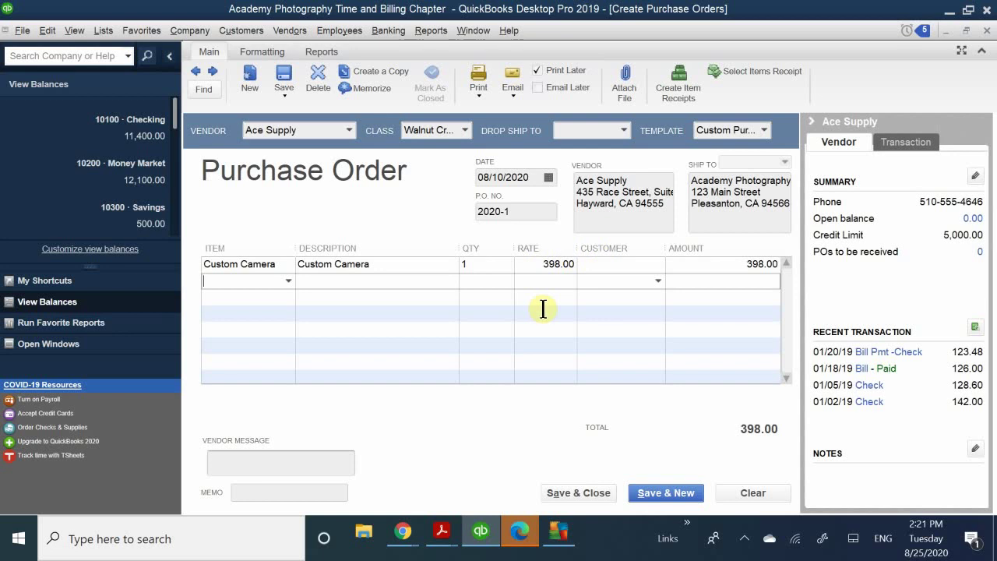
{"action": "left_click", "coordinate": [625, 263]}
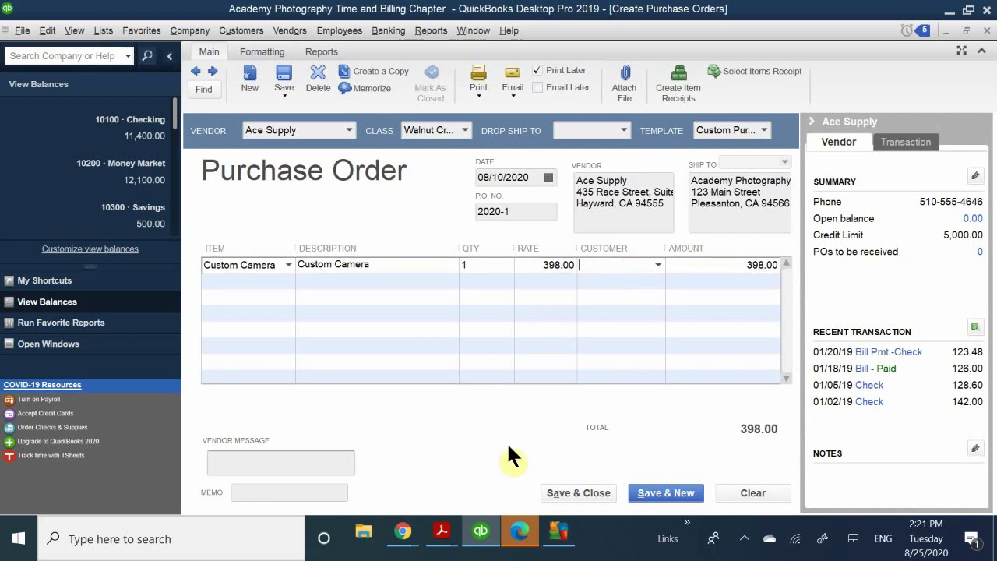
Switch to QB CH 9.pdf in Acrobat Reader and read the Memo field tips and the steps for recording the vendor's bill
{"action": "left_click", "coordinate": [440, 536]}
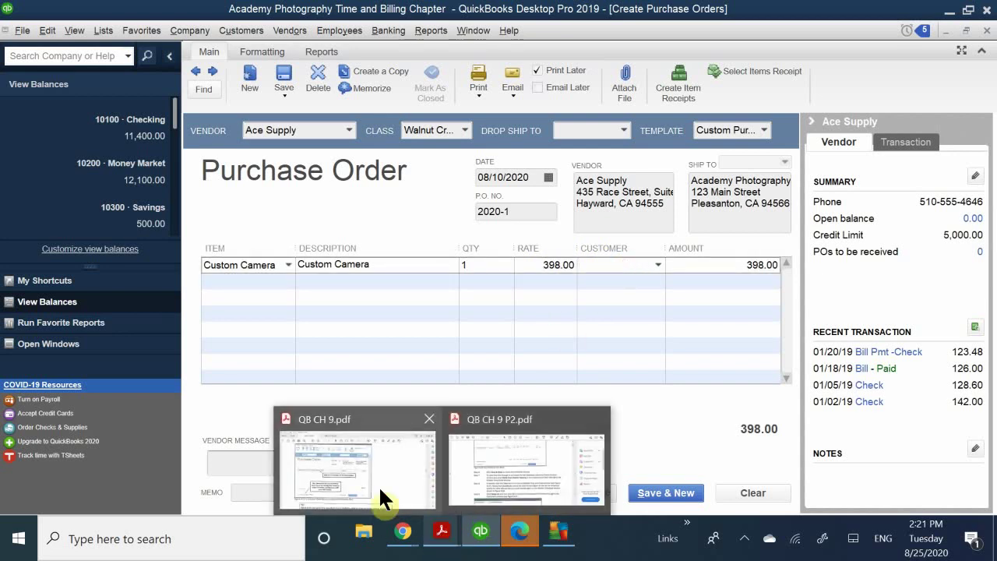
{"action": "mouse_move", "coordinate": [390, 476]}
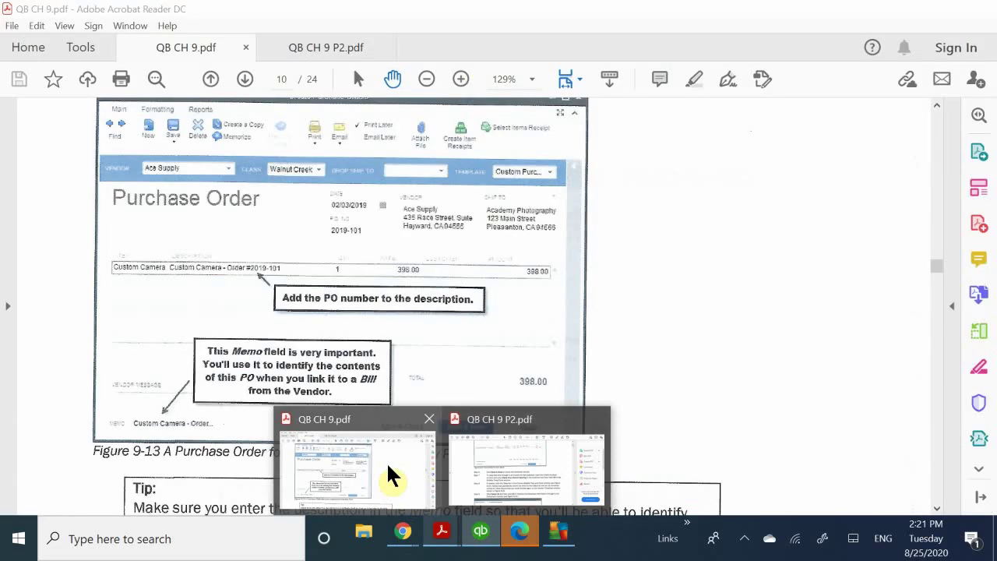
{"action": "left_click", "coordinate": [388, 468]}
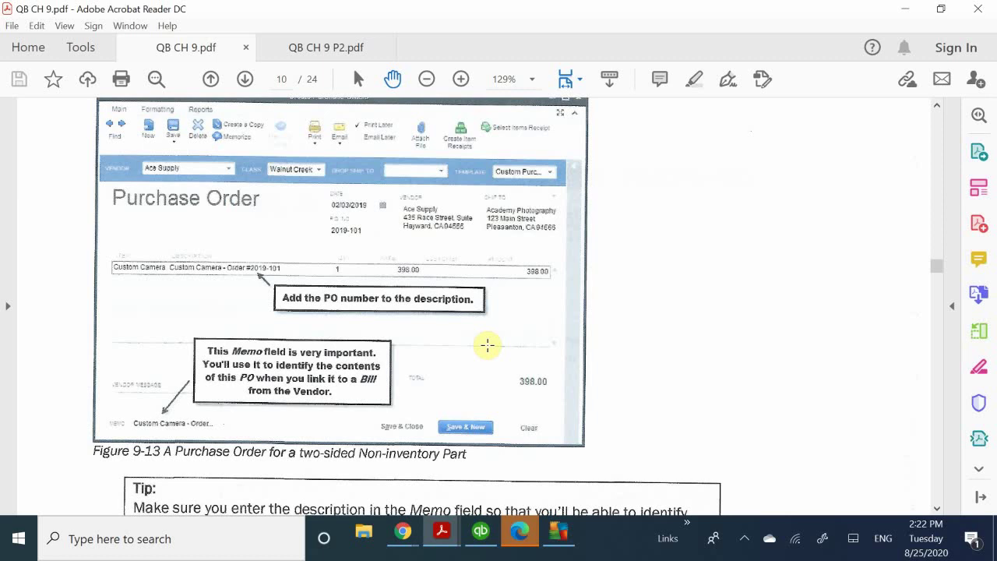
{"action": "scroll", "coordinate": [487, 345], "scroll_direction": "down", "scroll_amount": 1}
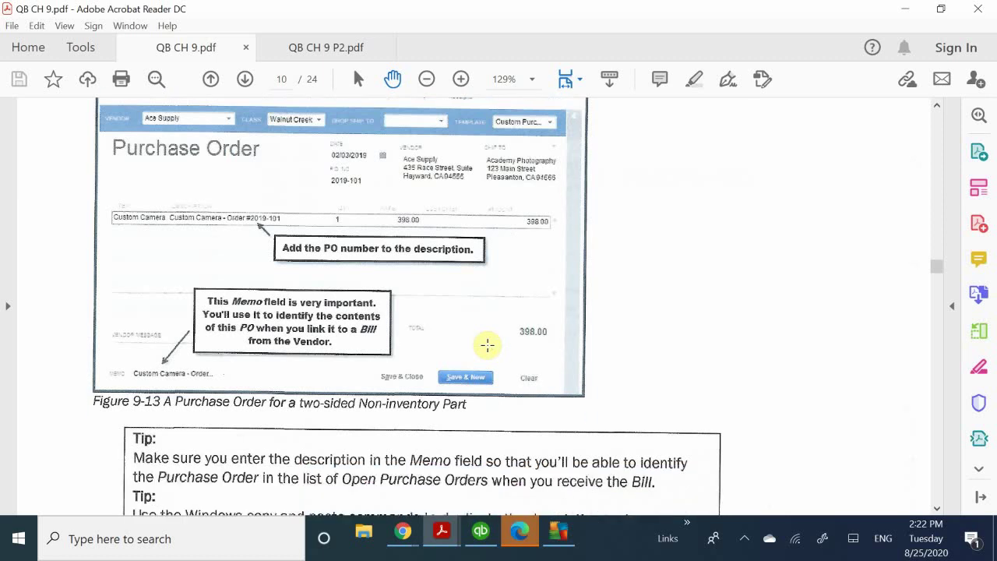
{"action": "scroll", "coordinate": [487, 345], "scroll_direction": "down", "scroll_amount": 3}
{"action": "scroll", "coordinate": [488, 347], "scroll_direction": "up", "scroll_amount": 2}
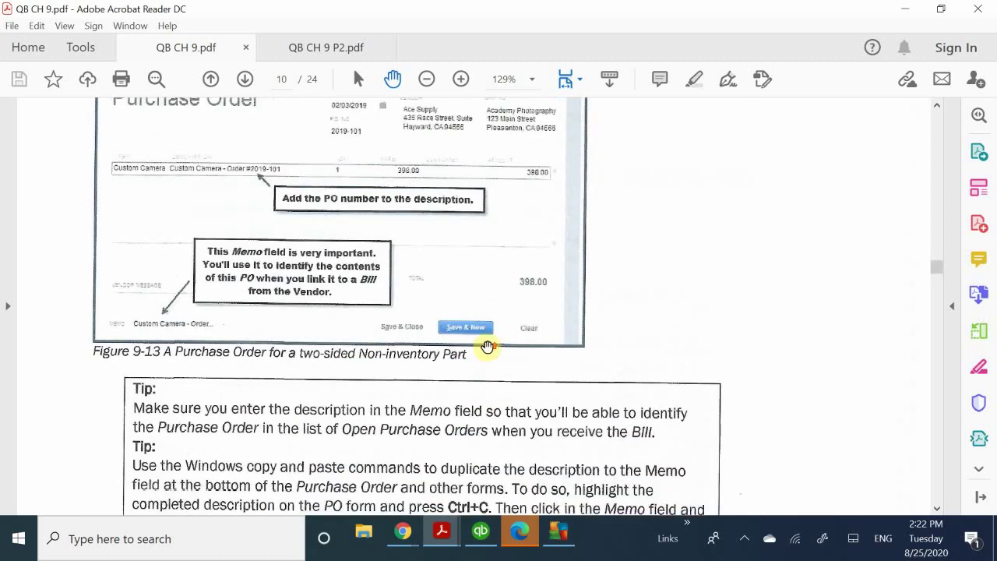
{"action": "scroll", "coordinate": [487, 345], "scroll_direction": "up", "scroll_amount": 1}
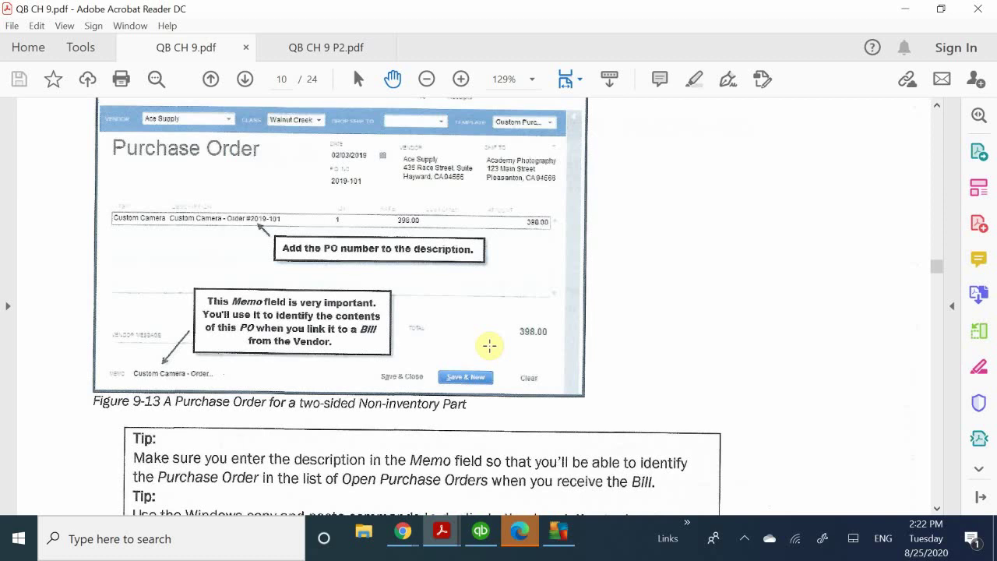
{"action": "scroll", "coordinate": [489, 345], "scroll_direction": "down", "scroll_amount": 15}
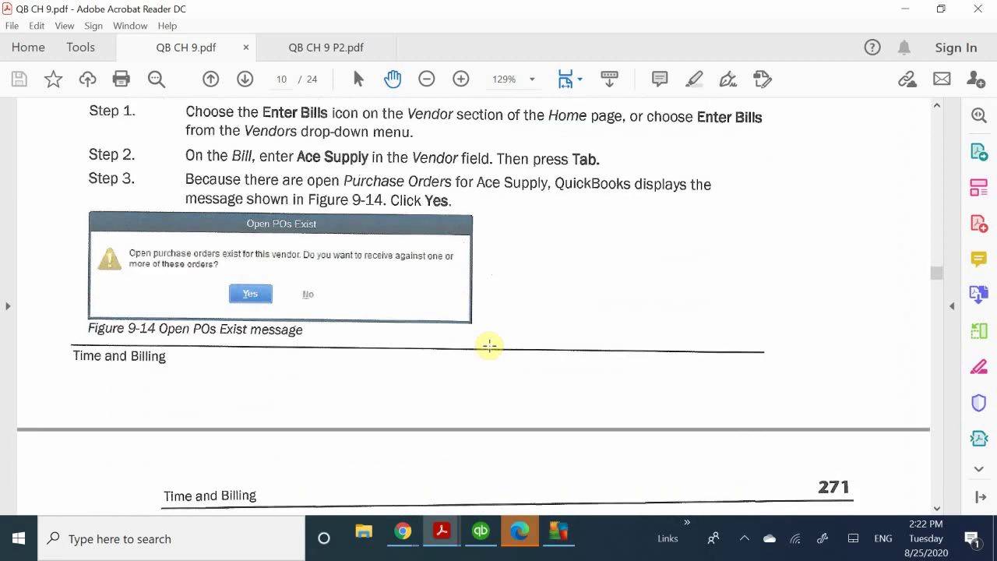
{"action": "scroll", "coordinate": [489, 345], "scroll_direction": "down", "scroll_amount": 9}
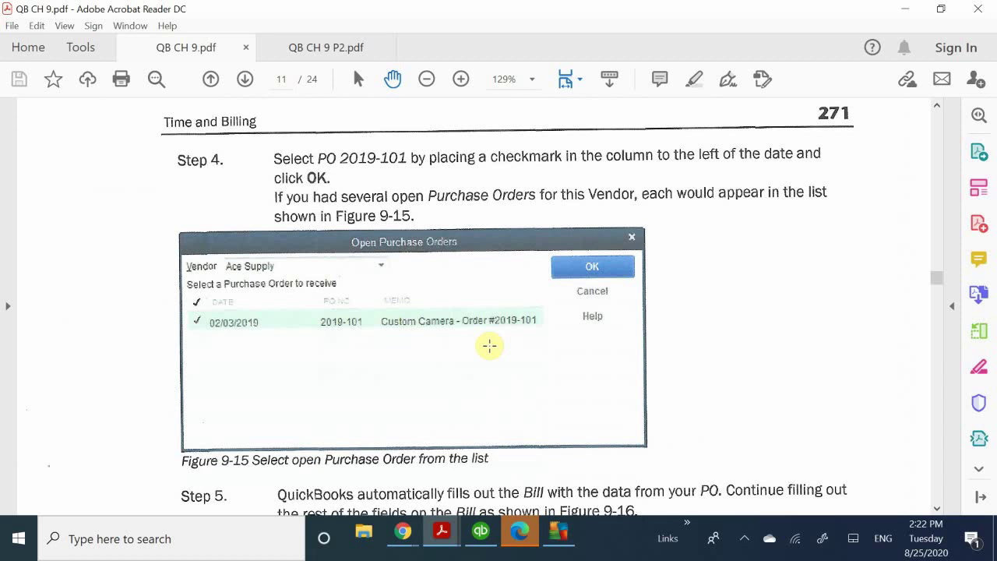
{"action": "scroll", "coordinate": [489, 346], "scroll_direction": "up", "scroll_amount": 10}
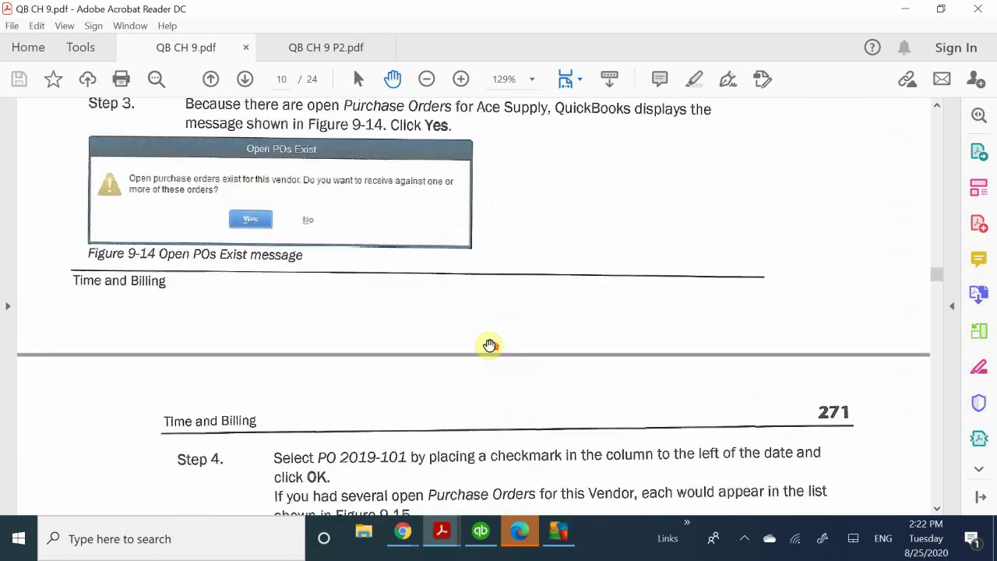
{"action": "scroll", "coordinate": [489, 346], "scroll_direction": "up", "scroll_amount": 1}
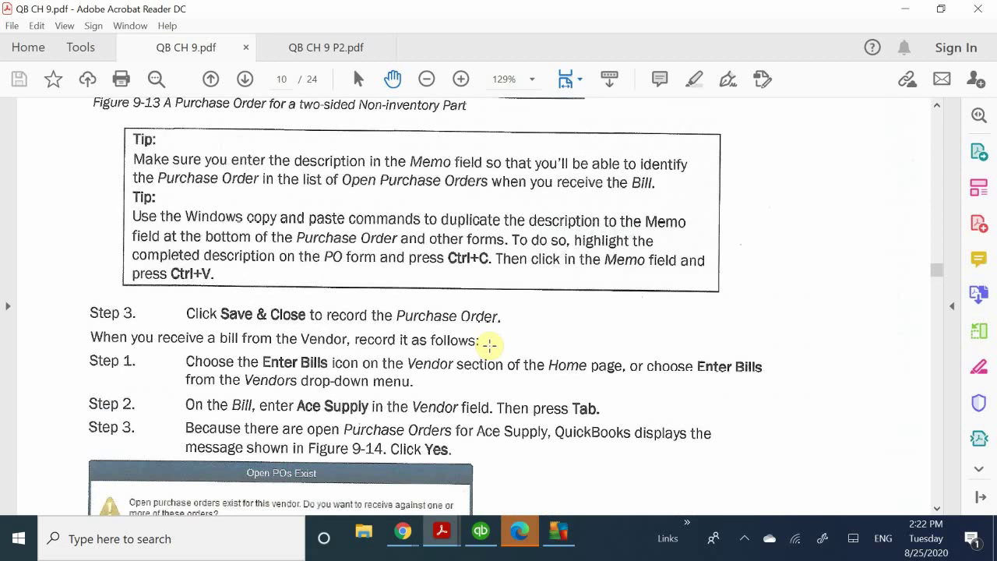
{"action": "scroll", "coordinate": [490, 345], "scroll_direction": "up", "scroll_amount": 1}
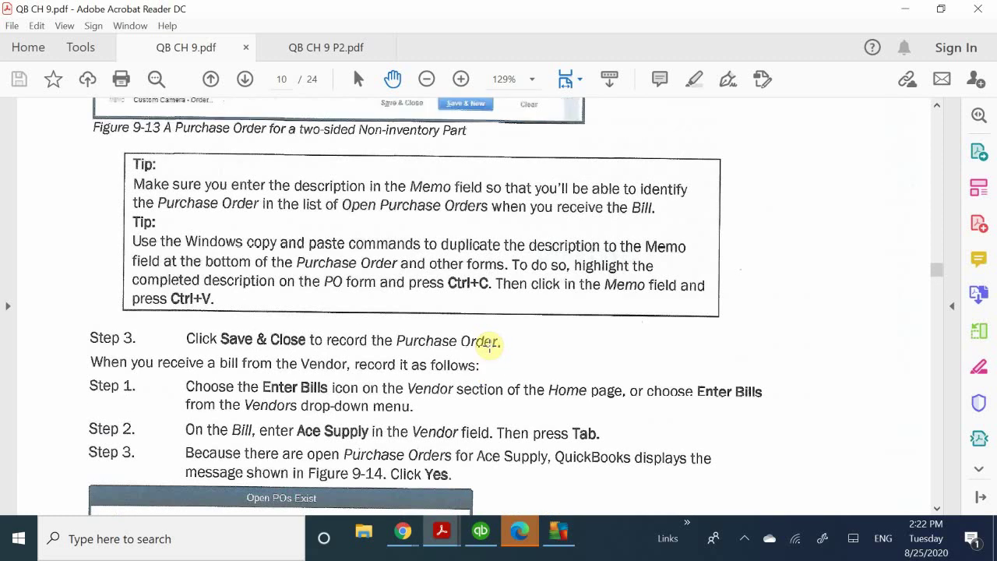
{"action": "scroll", "coordinate": [489, 345], "scroll_direction": "up", "scroll_amount": 10}
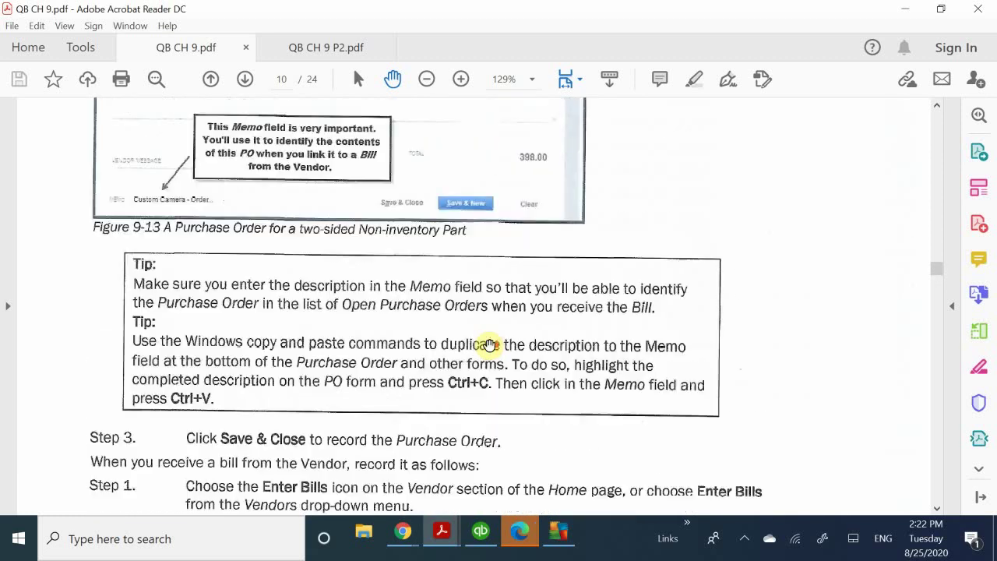
Review the purchase order figure, the Memo field tips and the steps for recording Ace Supply's bill in QB CH 9.pdf
{"action": "scroll", "coordinate": [489, 345], "scroll_direction": "up", "scroll_amount": 11}
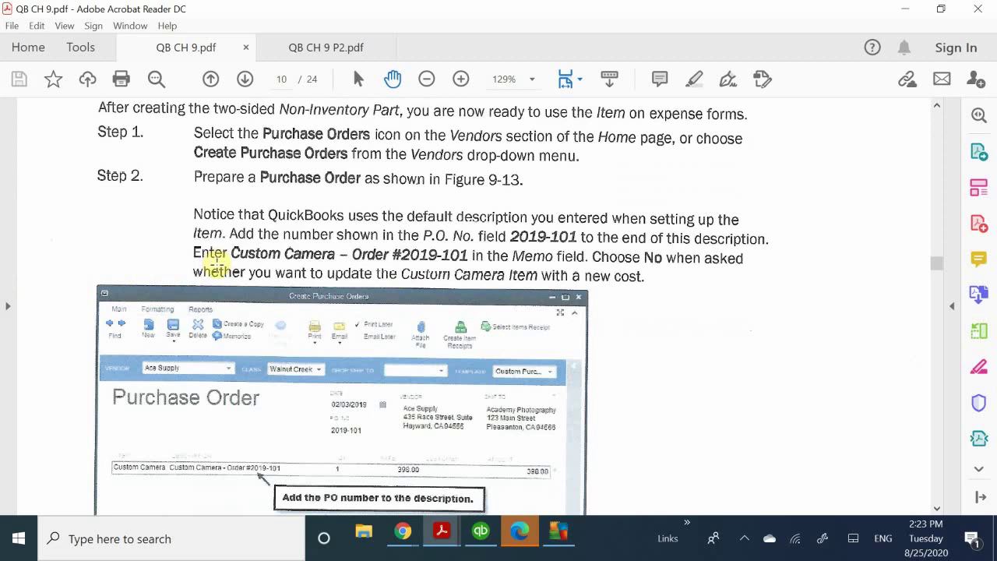
{"action": "scroll", "coordinate": [233, 226], "scroll_direction": "down", "scroll_amount": 5}
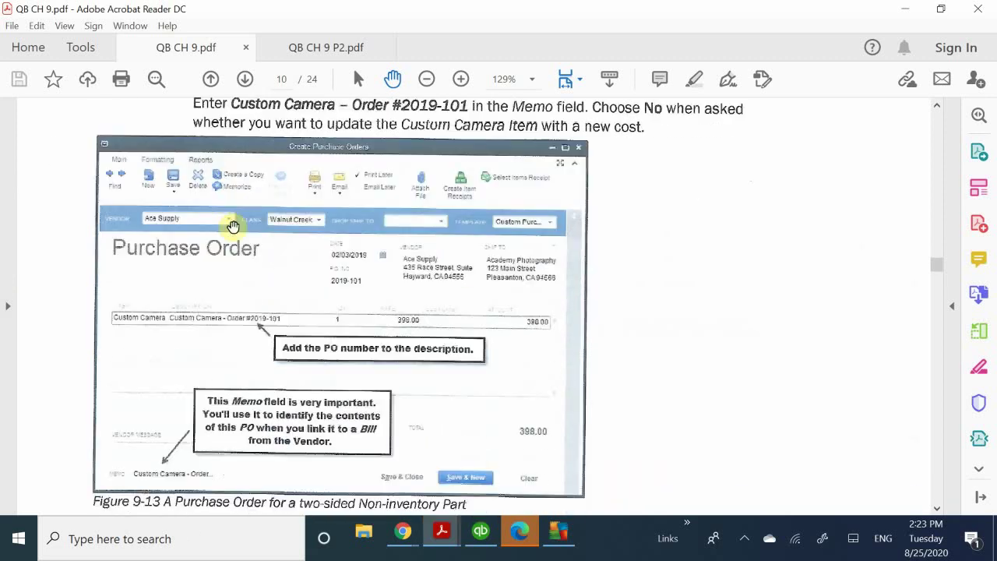
{"action": "scroll", "coordinate": [234, 226], "scroll_direction": "down", "scroll_amount": 3}
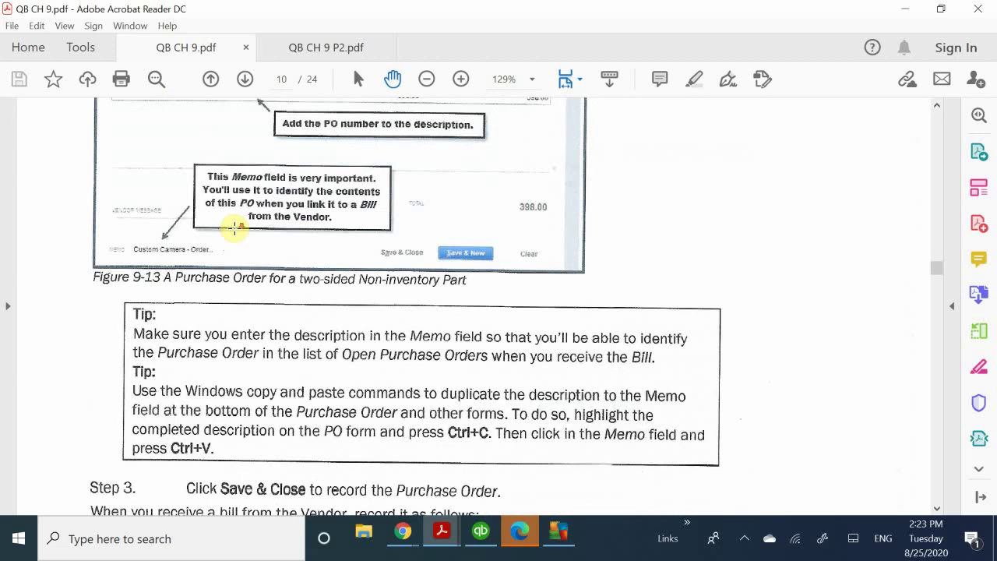
{"action": "scroll", "coordinate": [234, 228], "scroll_direction": "down", "scroll_amount": 4}
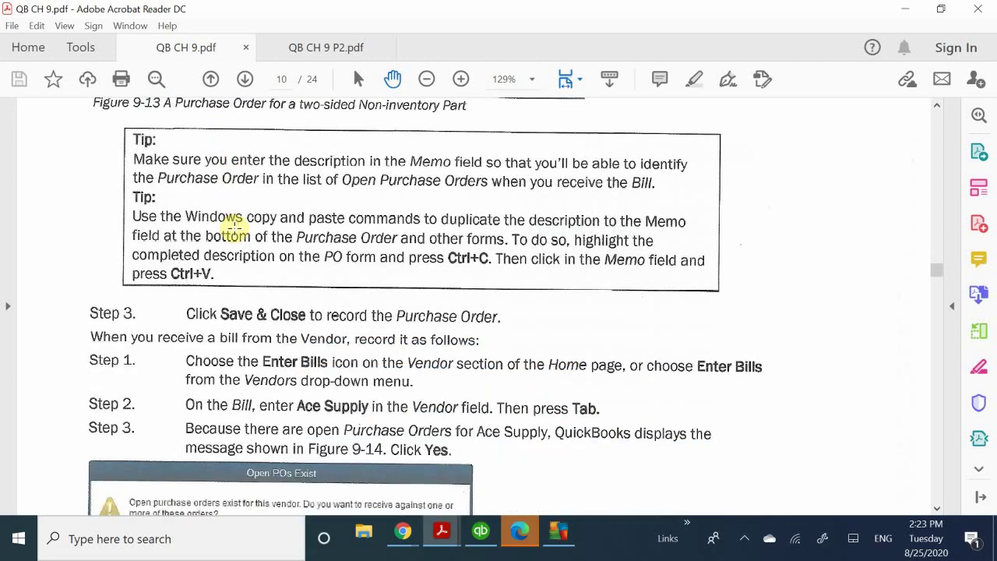
{"action": "scroll", "coordinate": [238, 231], "scroll_direction": "down", "scroll_amount": 1}
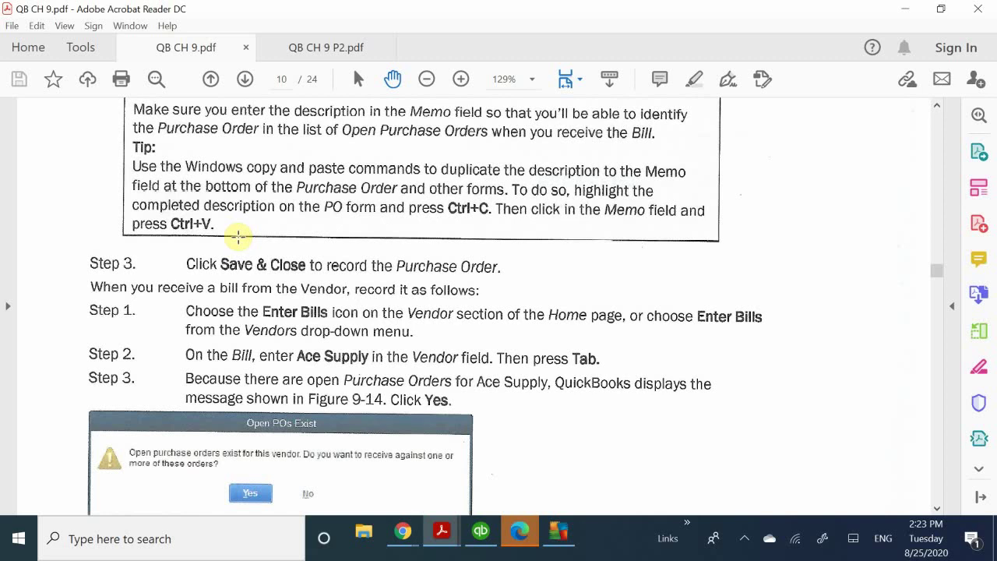
{"action": "scroll", "coordinate": [238, 236], "scroll_direction": "down", "scroll_amount": 1}
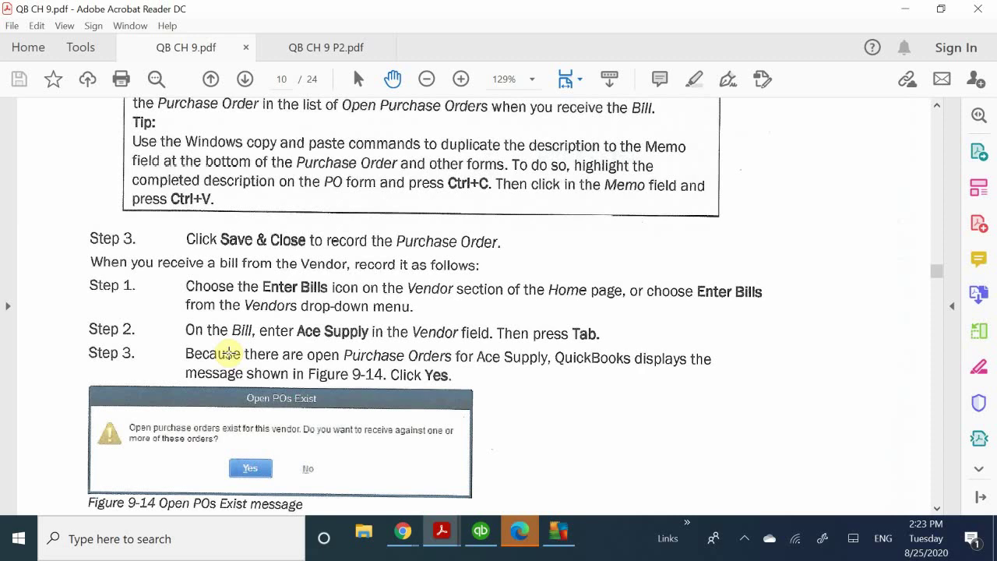
{"action": "scroll", "coordinate": [229, 353], "scroll_direction": "down", "scroll_amount": 1}
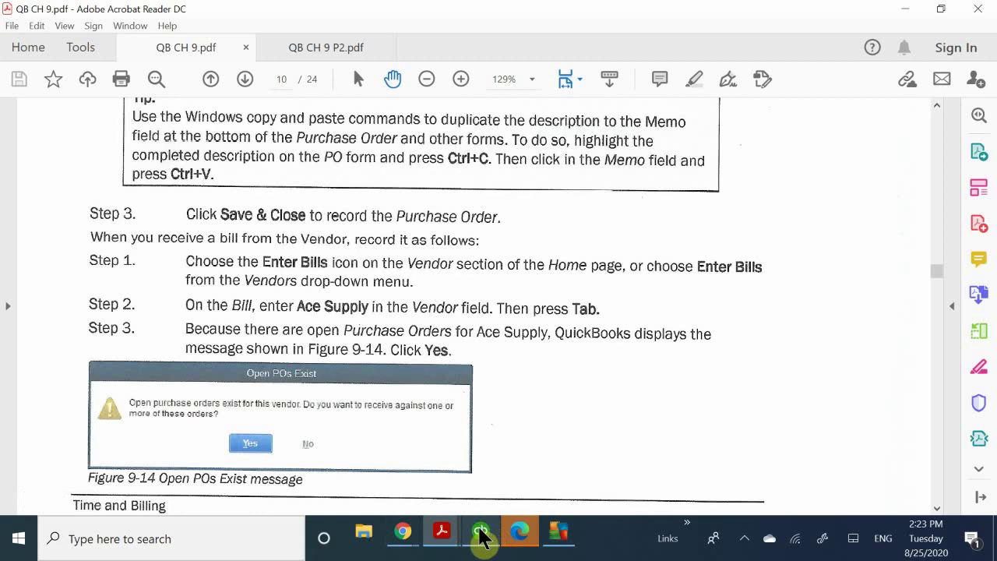
Switch back to QuickBooks, then save and close the Custom Camera purchase order to Ace Supply
{"action": "mouse_move", "coordinate": [485, 547]}
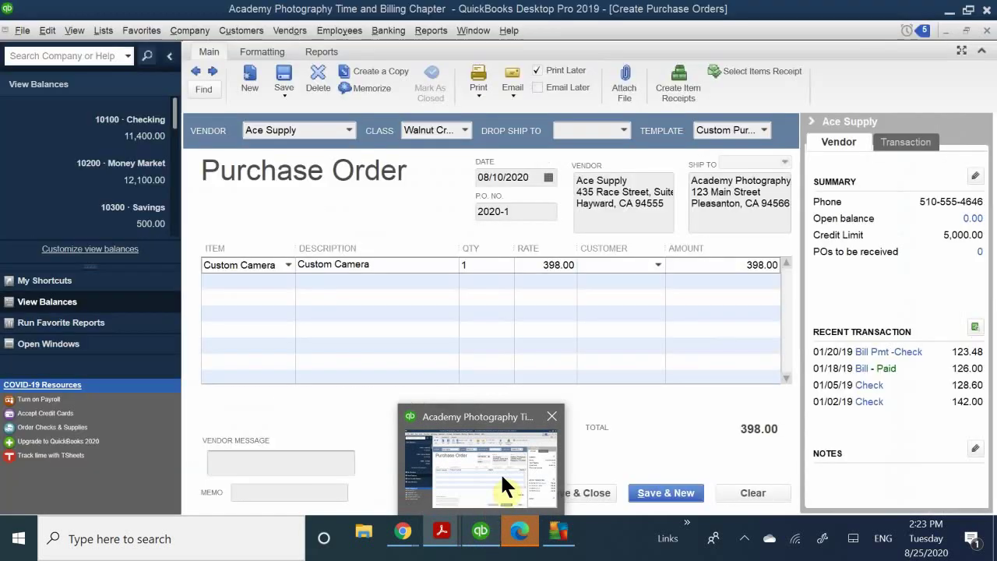
{"action": "left_click", "coordinate": [501, 472]}
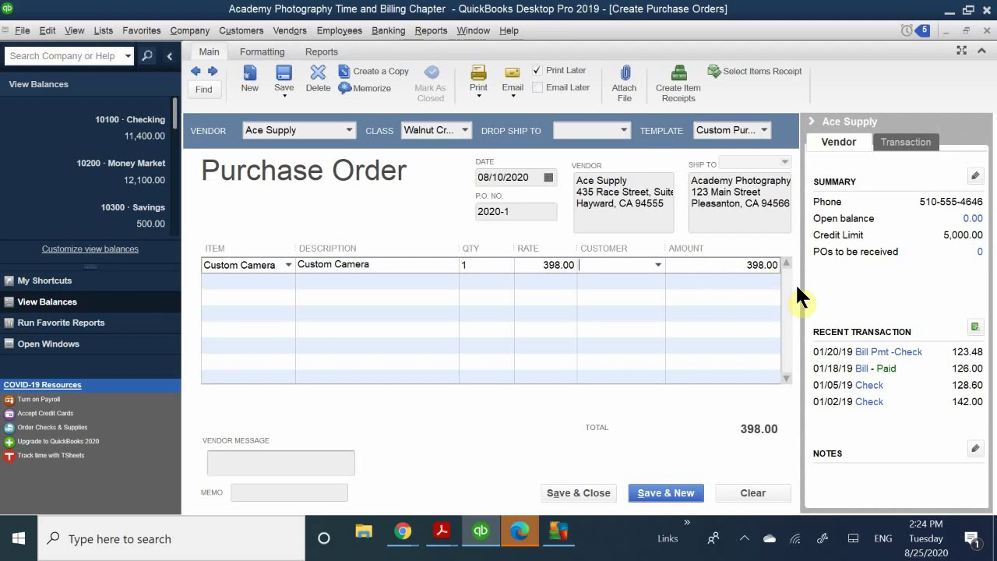
{"action": "left_click", "coordinate": [577, 494]}
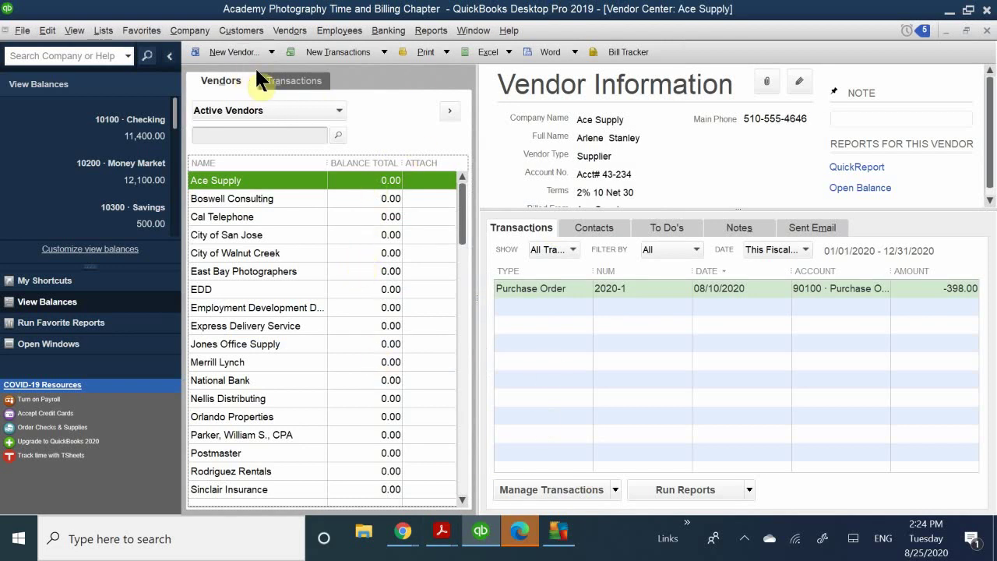
{"action": "left_click", "coordinate": [319, 60]}
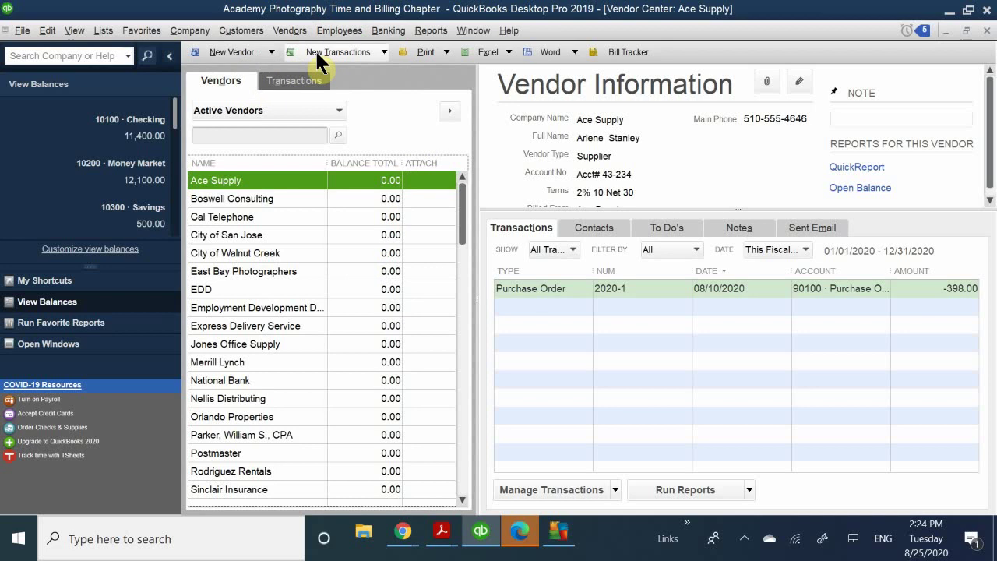
Switch to QB CH 9.pdf in Acrobat Reader and read how to enter Ace Supply's bill and select its open purchase order
{"action": "left_click", "coordinate": [434, 537]}
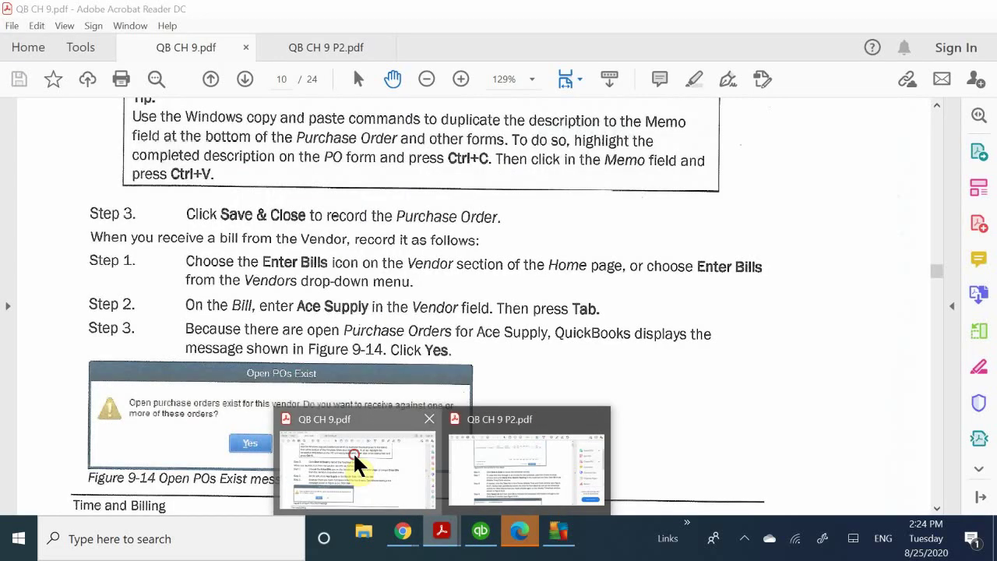
{"action": "left_click", "coordinate": [354, 460]}
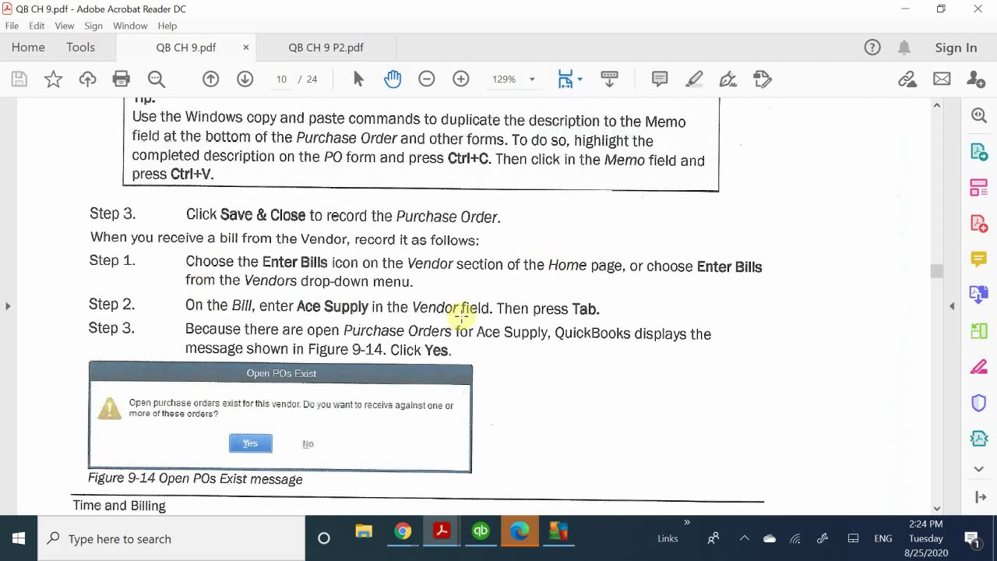
{"action": "scroll", "coordinate": [461, 315], "scroll_direction": "down", "scroll_amount": 3}
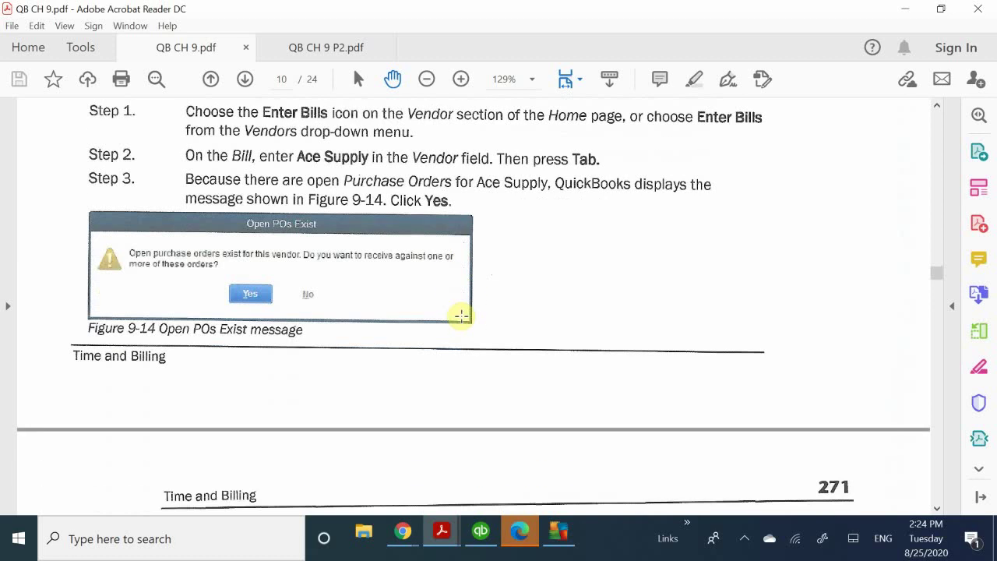
{"action": "scroll", "coordinate": [462, 315], "scroll_direction": "down", "scroll_amount": 5}
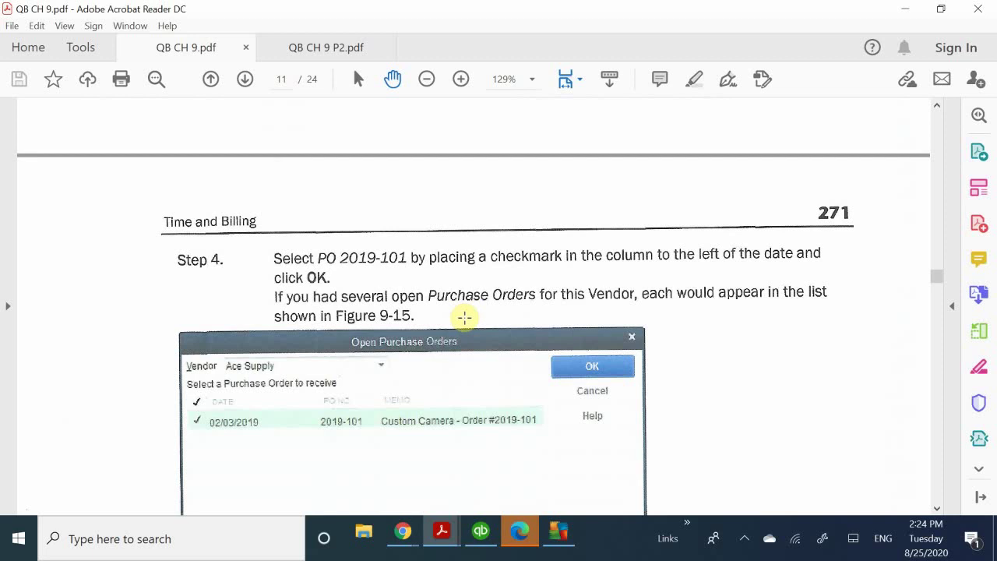
{"action": "scroll", "coordinate": [464, 317], "scroll_direction": "down", "scroll_amount": 3}
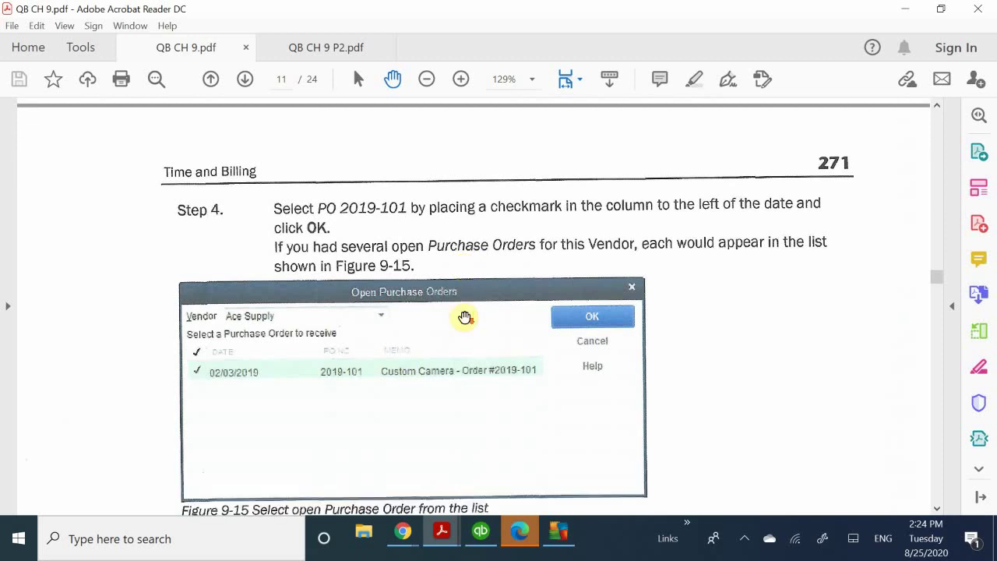
{"action": "scroll", "coordinate": [465, 317], "scroll_direction": "down", "scroll_amount": 1}
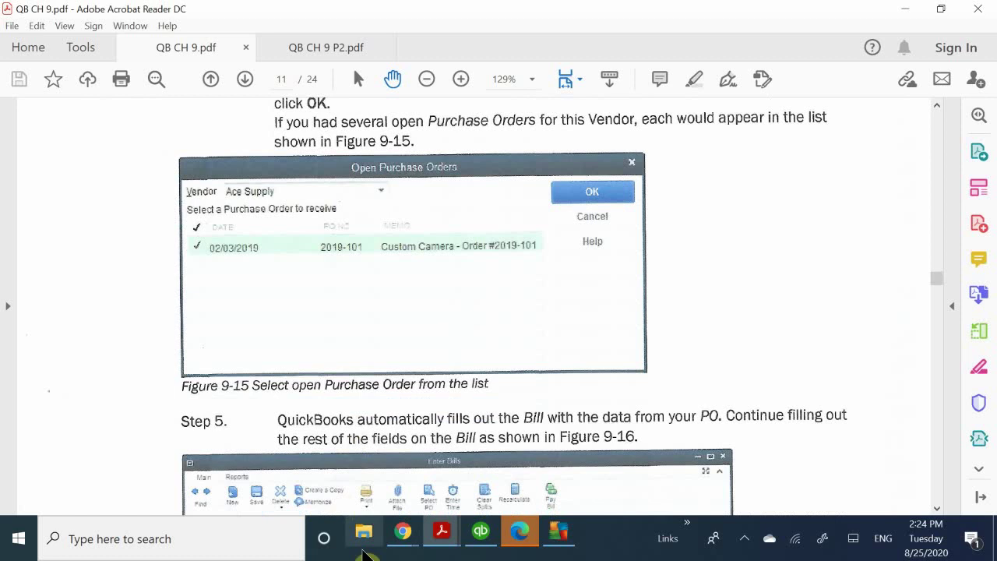
Switch back to QuickBooks and look through the account balances and available commands for a way to the Home page
{"action": "left_click", "coordinate": [482, 536]}
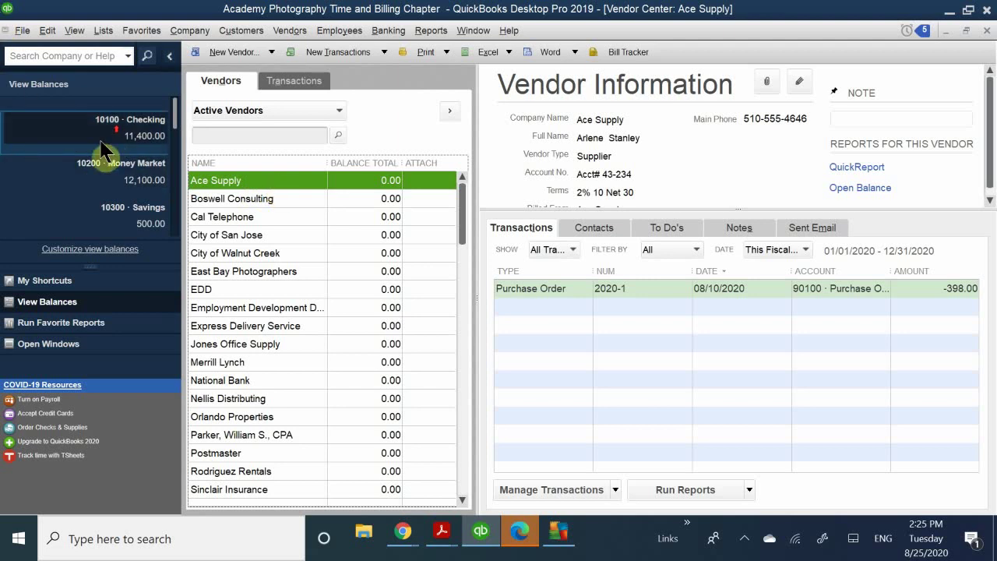
{"action": "scroll", "coordinate": [26, 153], "scroll_direction": "down", "scroll_amount": 3}
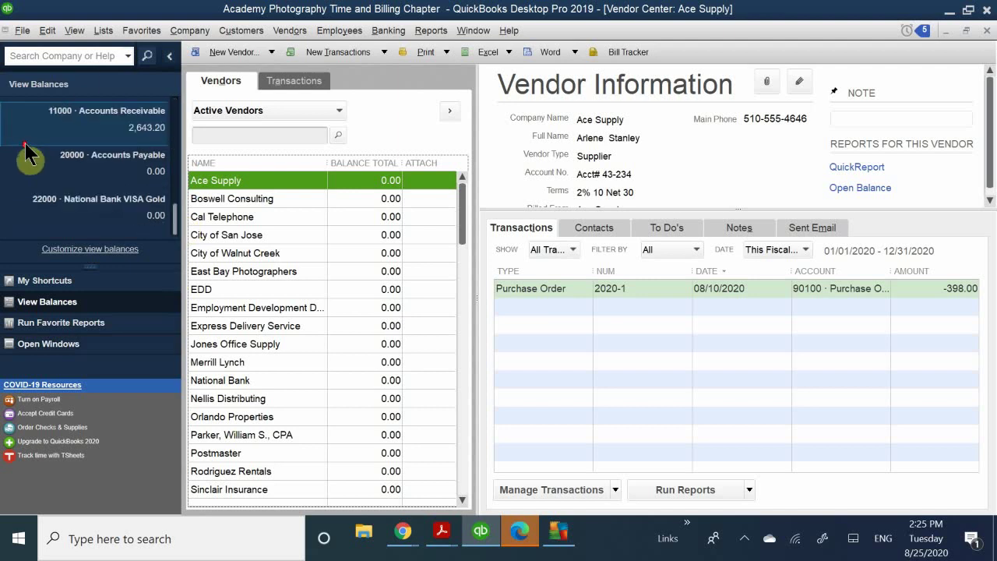
{"action": "left_click", "coordinate": [169, 56]}
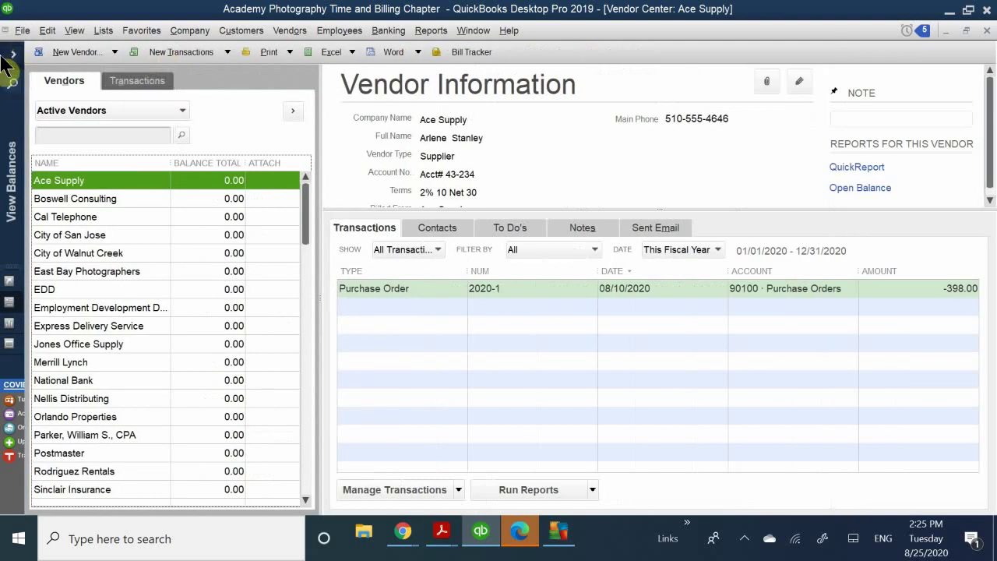
{"action": "left_click", "coordinate": [12, 56]}
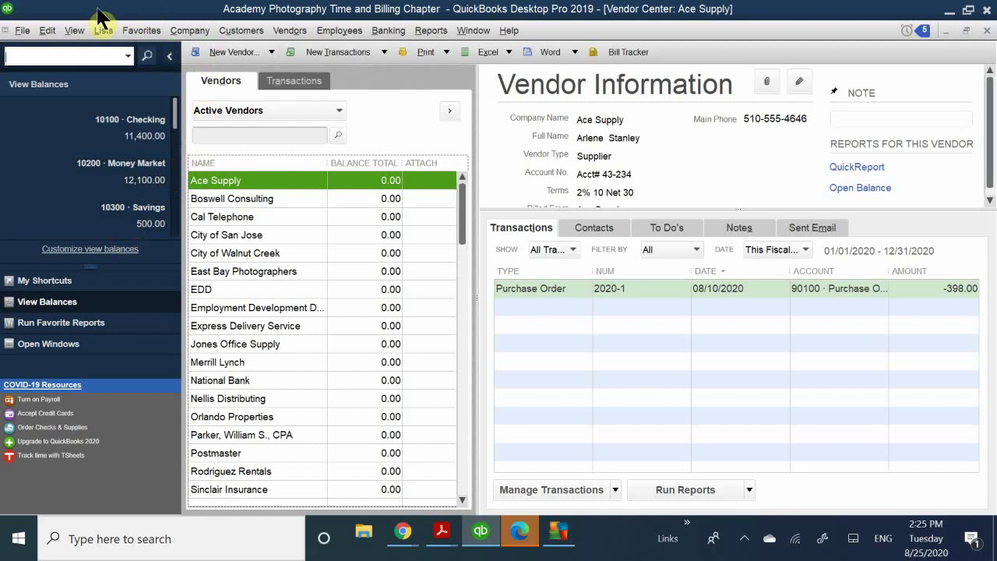
{"action": "left_click", "coordinate": [77, 32]}
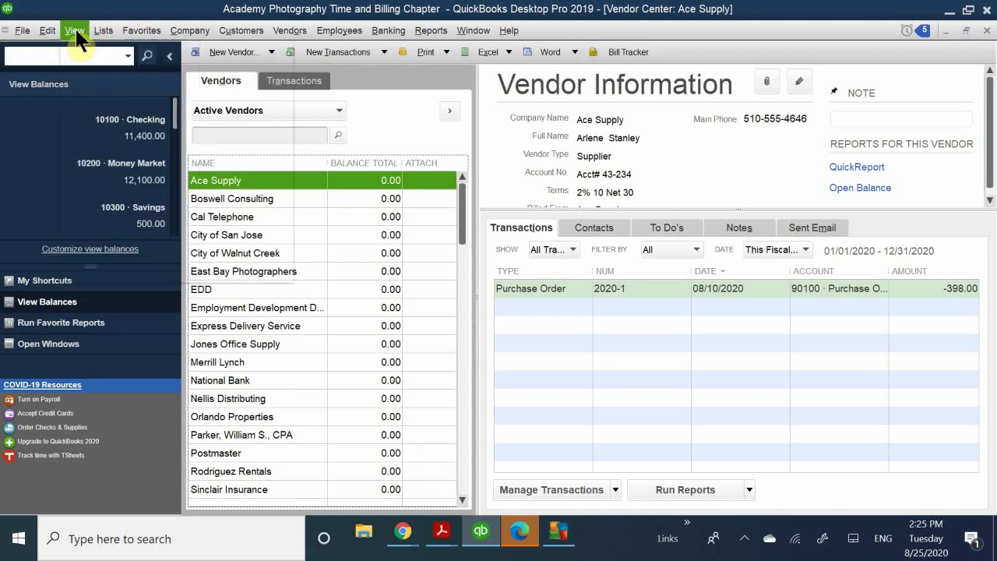
{"action": "left_click", "coordinate": [76, 32]}
{"action": "left_click", "coordinate": [22, 30]}
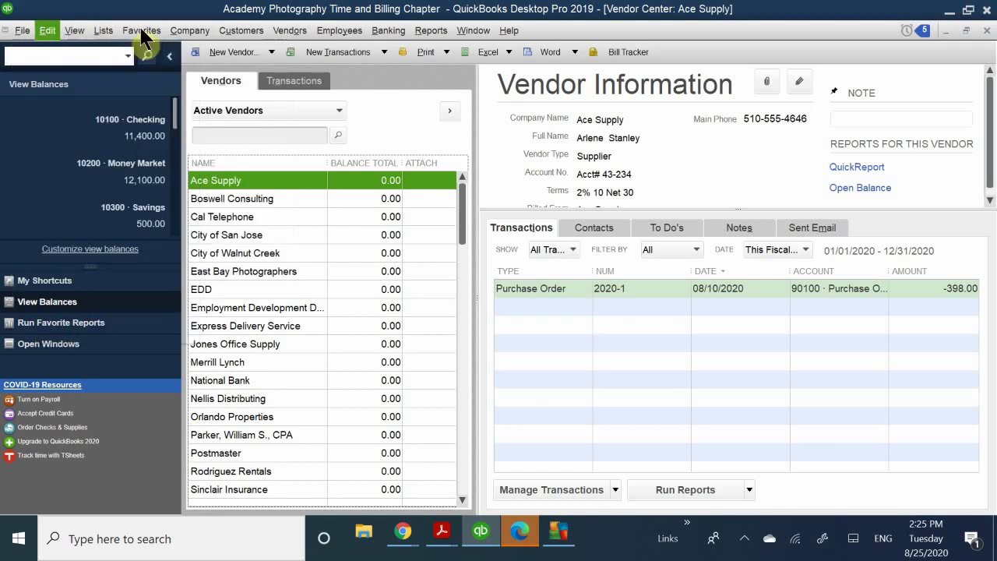
{"action": "left_click", "coordinate": [142, 31]}
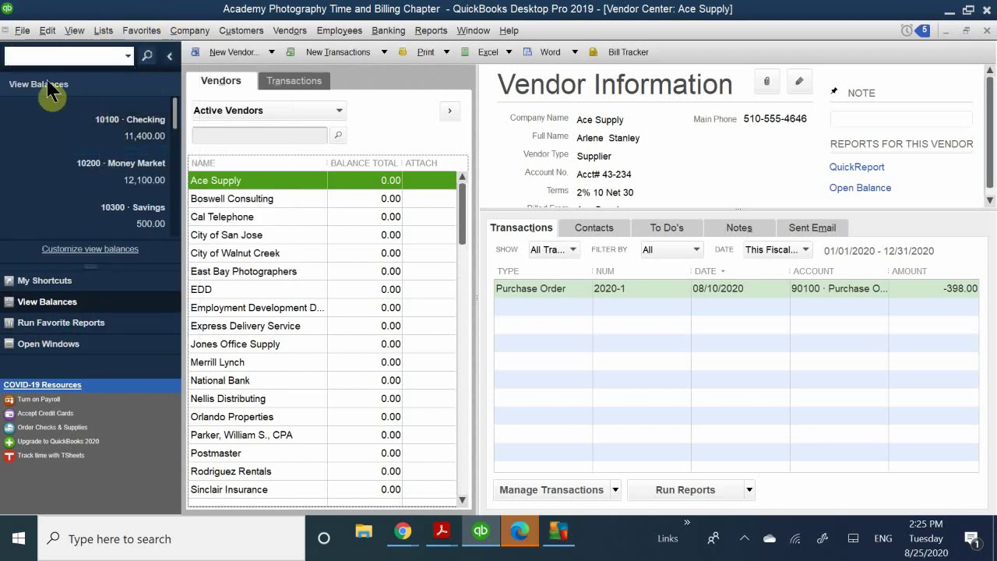
{"action": "scroll", "coordinate": [156, 129], "scroll_direction": "down", "scroll_amount": 3}
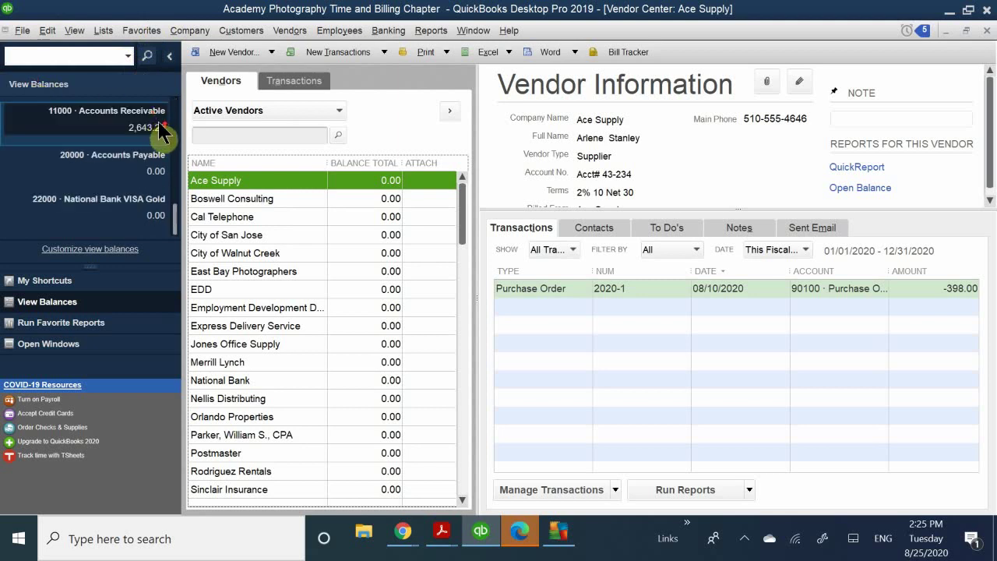
{"action": "scroll", "coordinate": [160, 132], "scroll_direction": "up", "scroll_amount": 3}
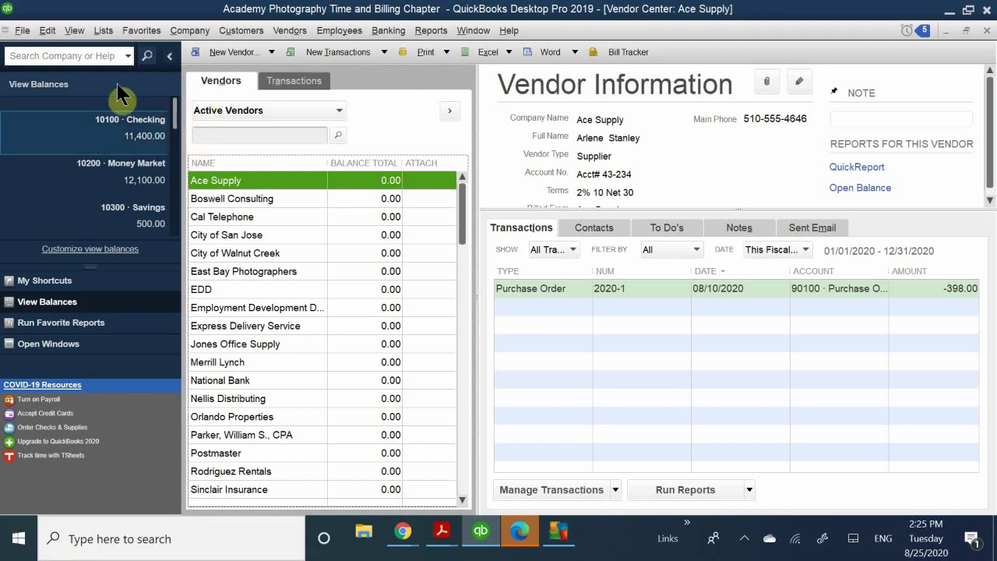
{"action": "left_click", "coordinate": [90, 250]}
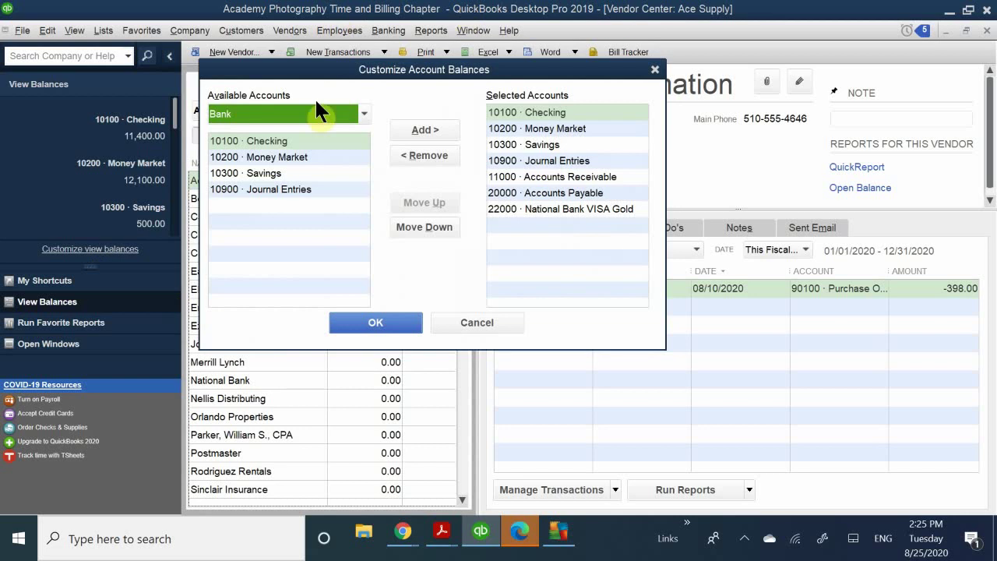
{"action": "left_click", "coordinate": [654, 69]}
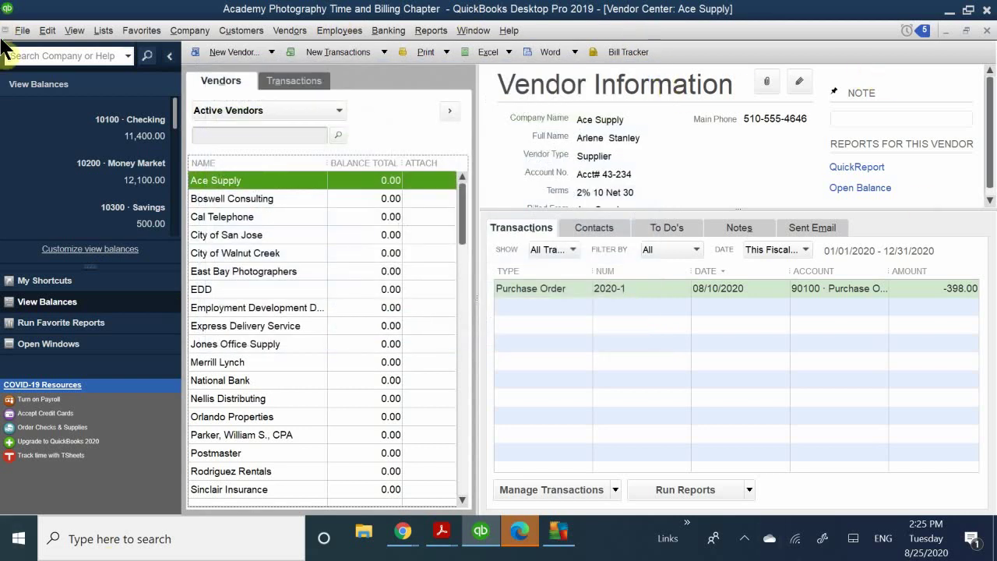
{"action": "left_click", "coordinate": [169, 55]}
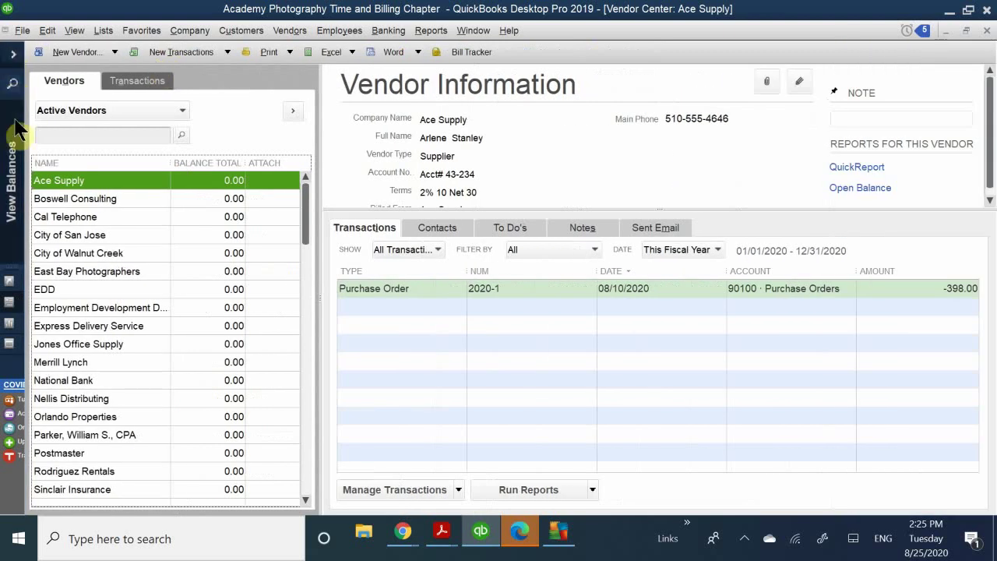
{"action": "left_click", "coordinate": [11, 56]}
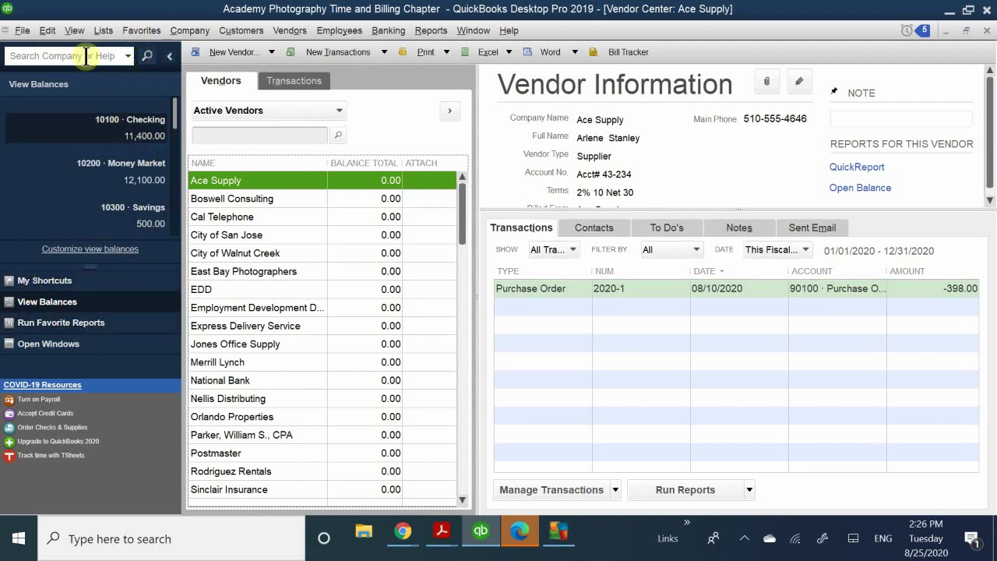
Search the company file for "Home" and close the search results
{"action": "left_click", "coordinate": [61, 58]}
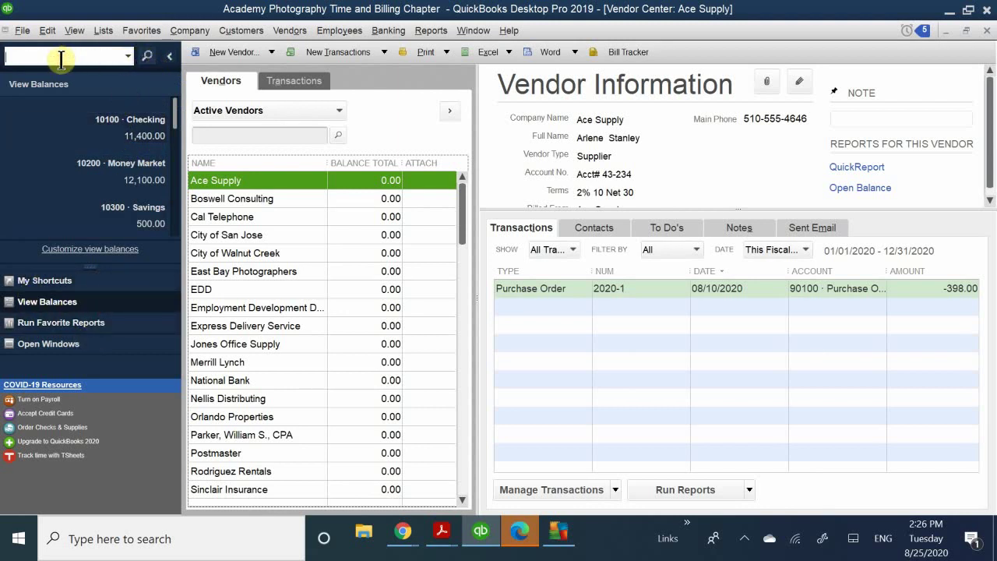
{"action": "type", "text": "Home"}
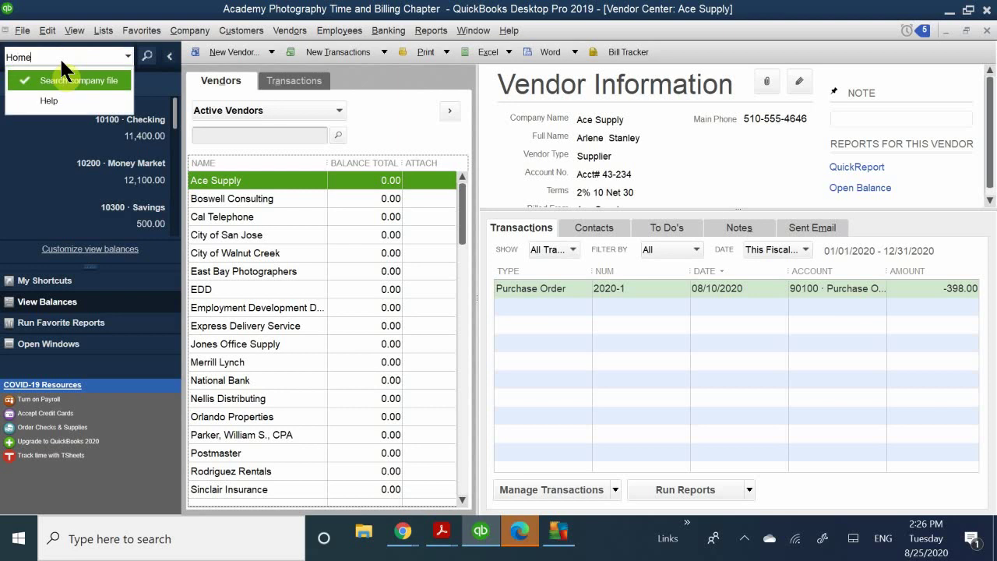
{"action": "key", "text": "Return"}
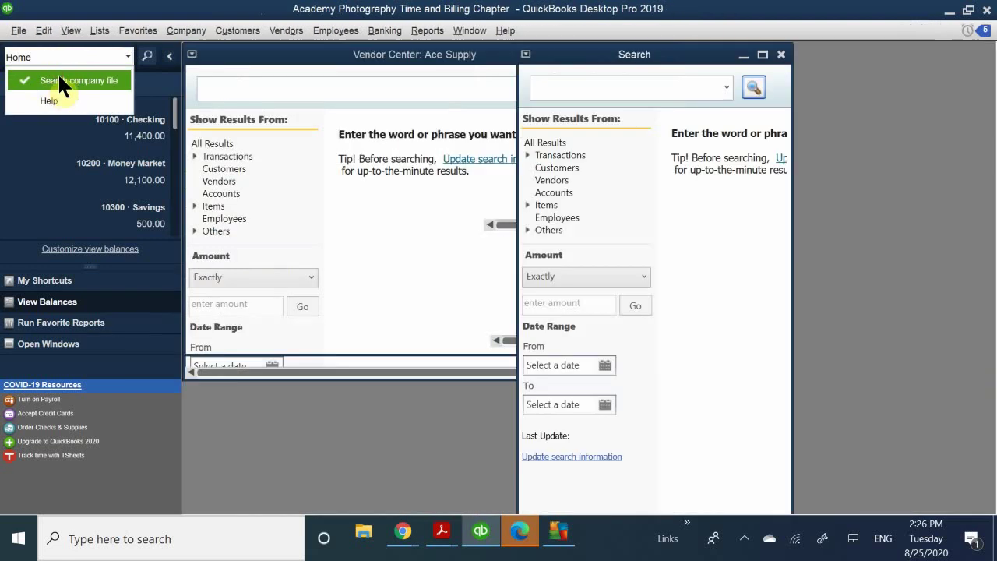
{"action": "left_click", "coordinate": [60, 80]}
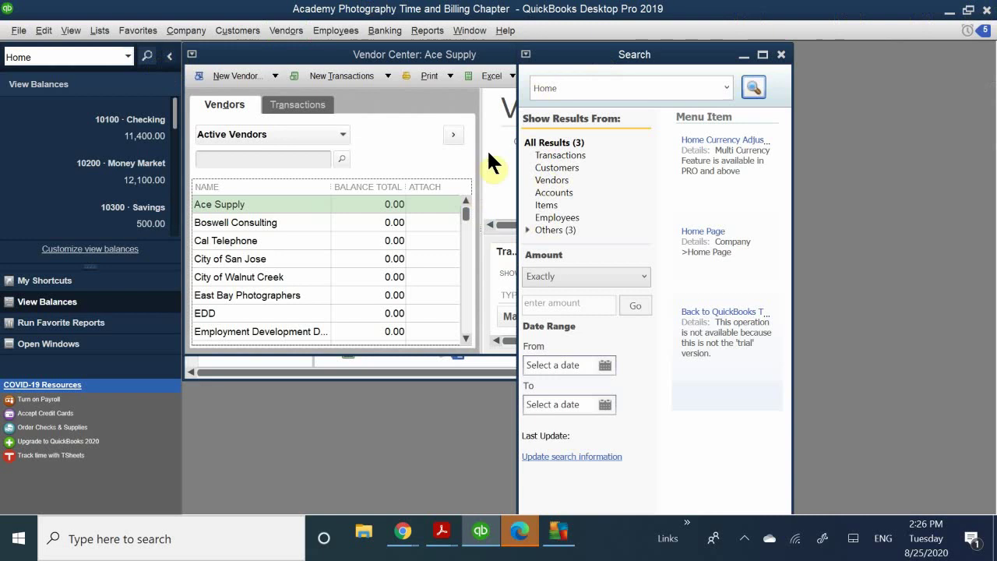
{"action": "left_click", "coordinate": [781, 53]}
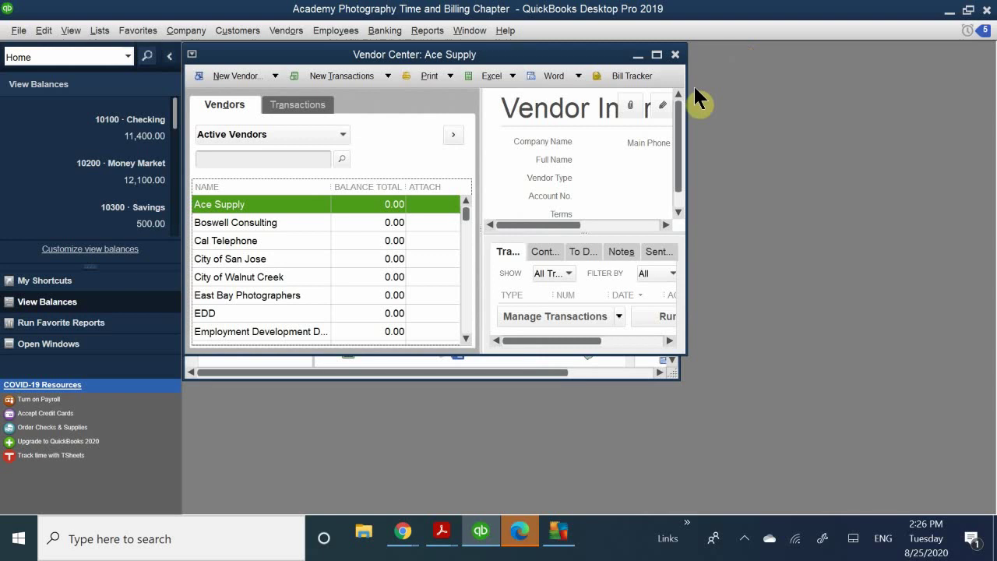
Close the Vendor Center window, maximize the Home page, and reopen the Vendor Center from its Vendors section
{"action": "left_click", "coordinate": [675, 53]}
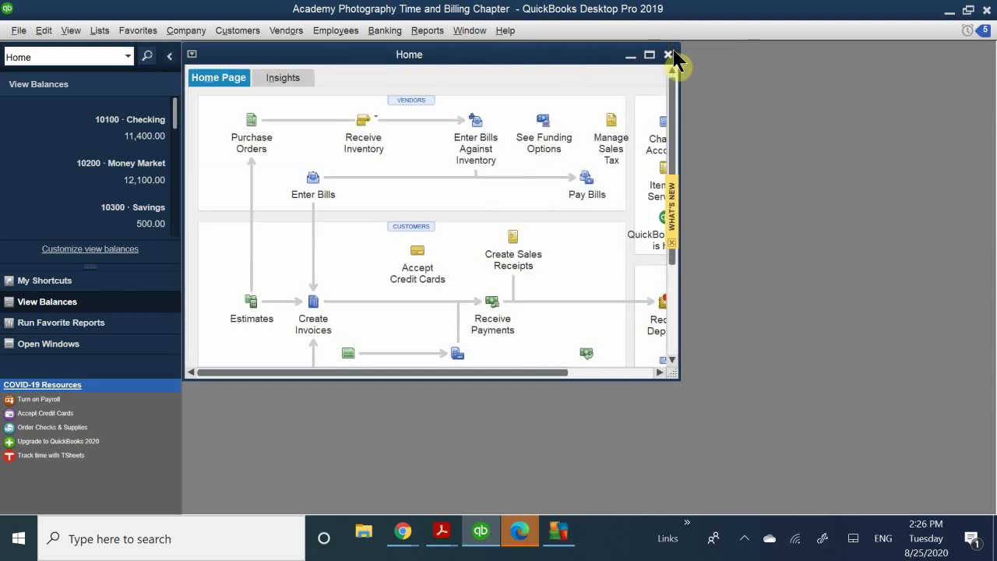
{"action": "double_click", "coordinate": [352, 56]}
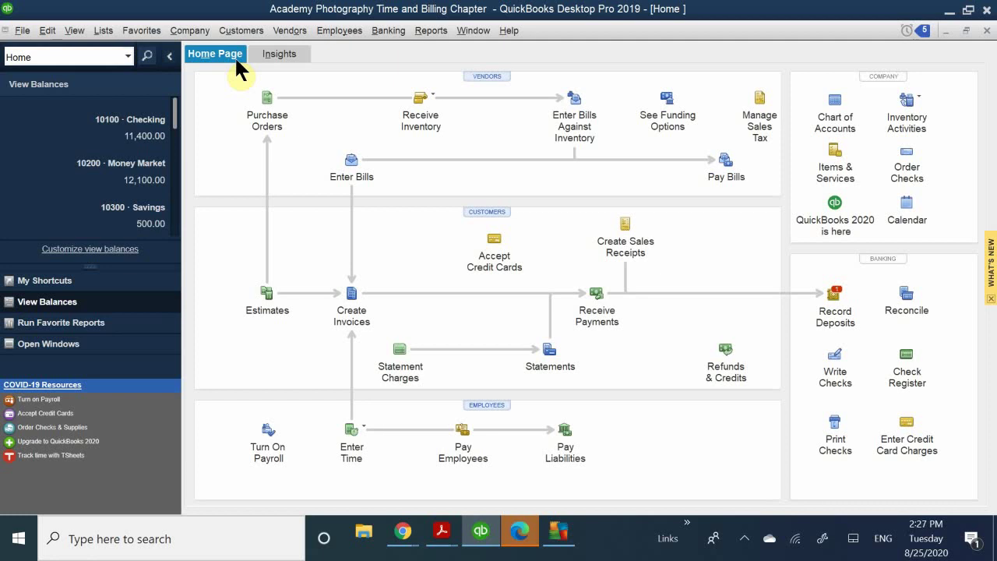
{"action": "left_click", "coordinate": [296, 39]}
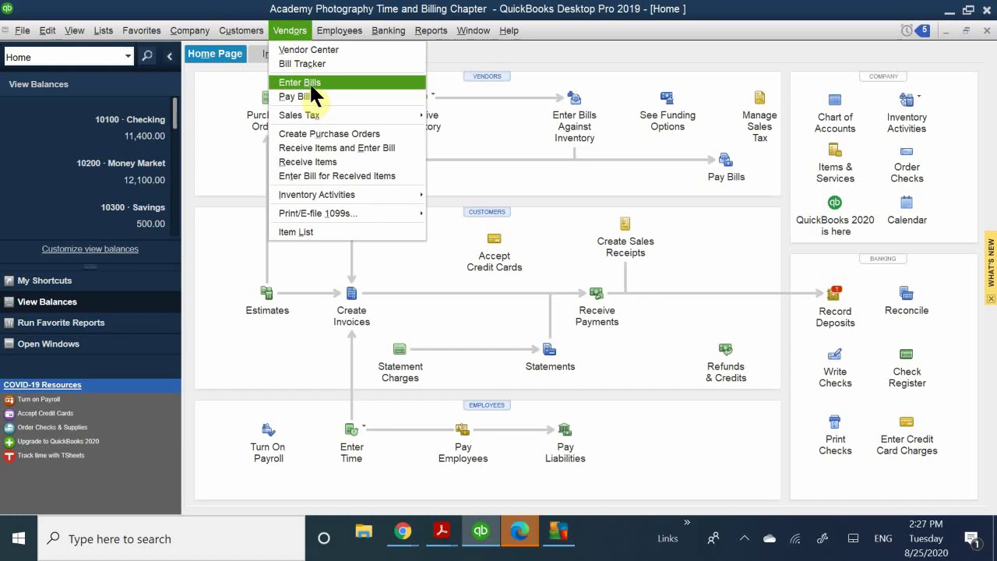
{"action": "left_click", "coordinate": [243, 85]}
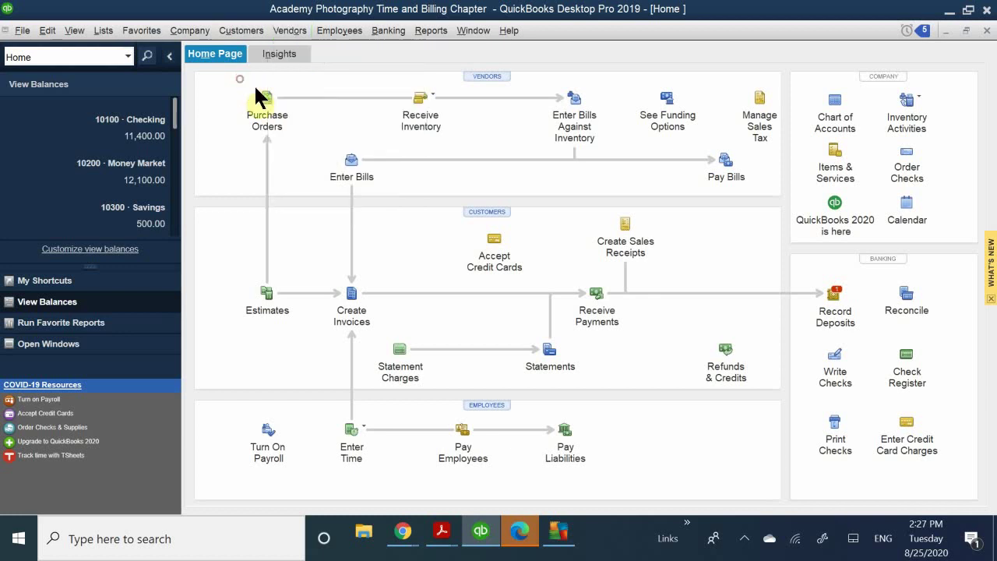
{"action": "left_click", "coordinate": [485, 75]}
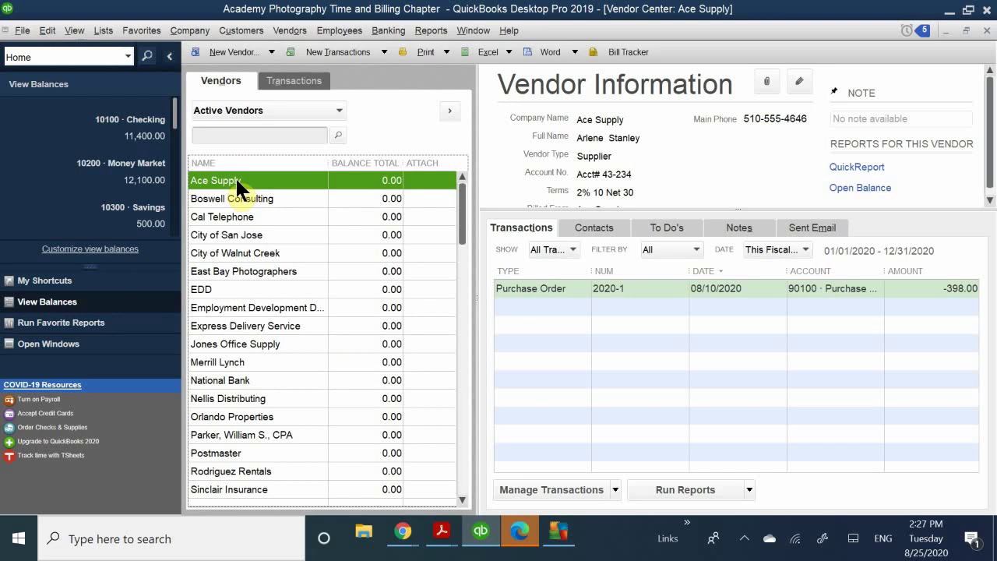
{"action": "left_click", "coordinate": [614, 490]}
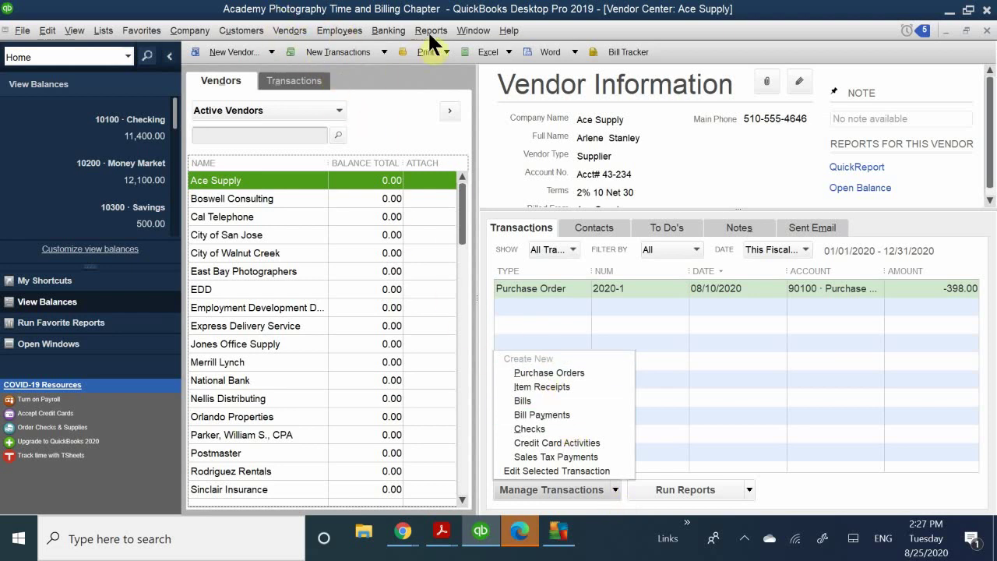
{"action": "left_click", "coordinate": [382, 63]}
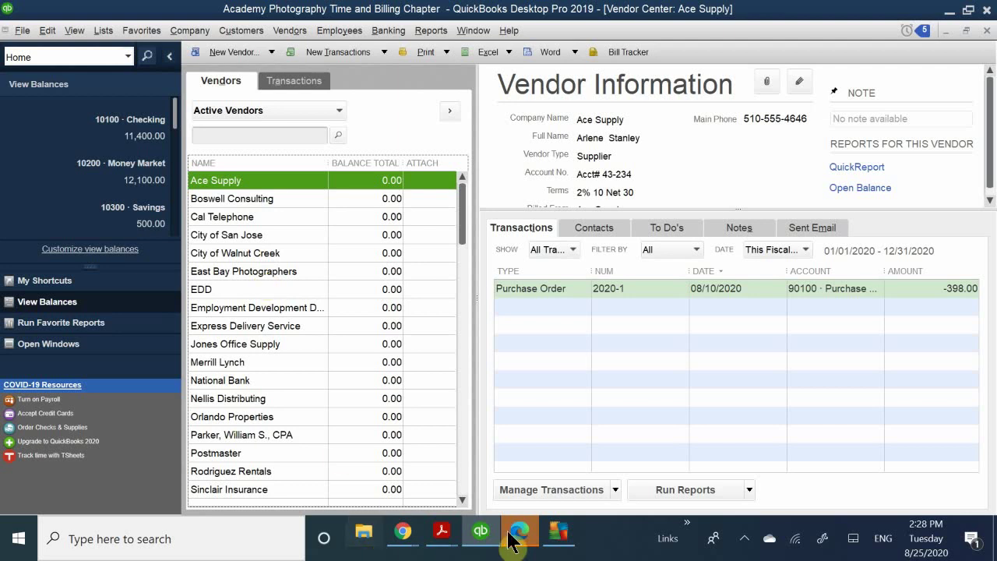
{"action": "left_click", "coordinate": [617, 489]}
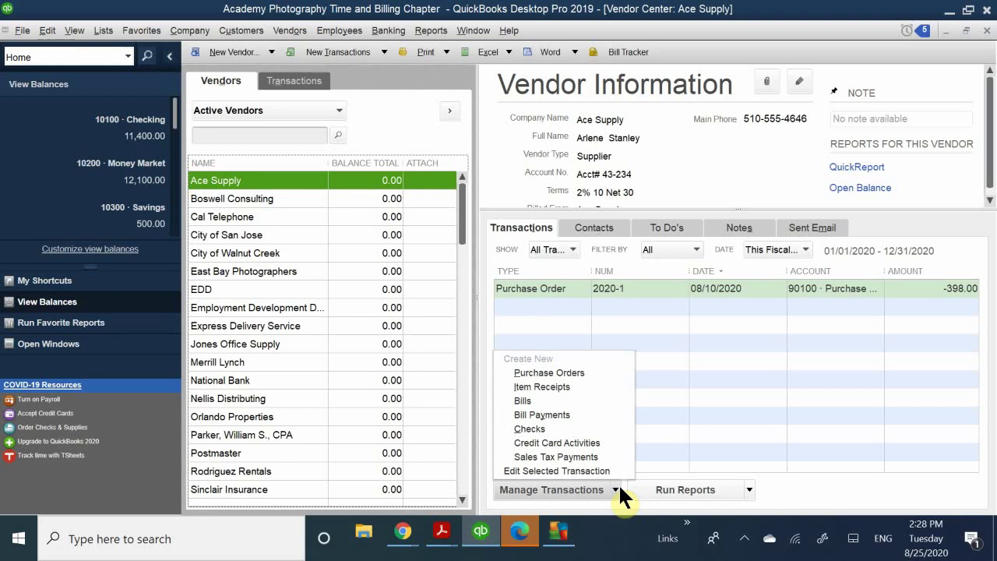
{"action": "left_click", "coordinate": [619, 489]}
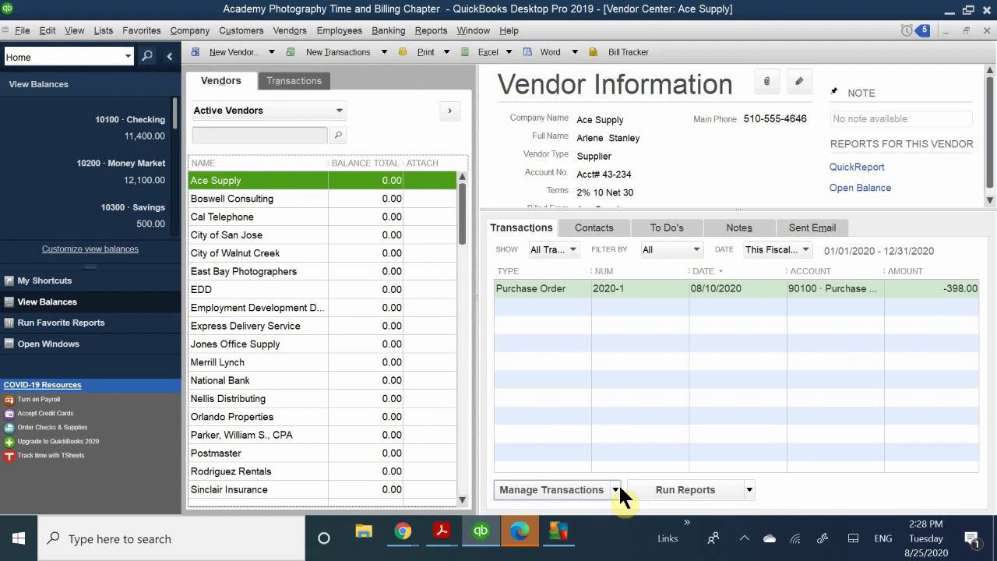
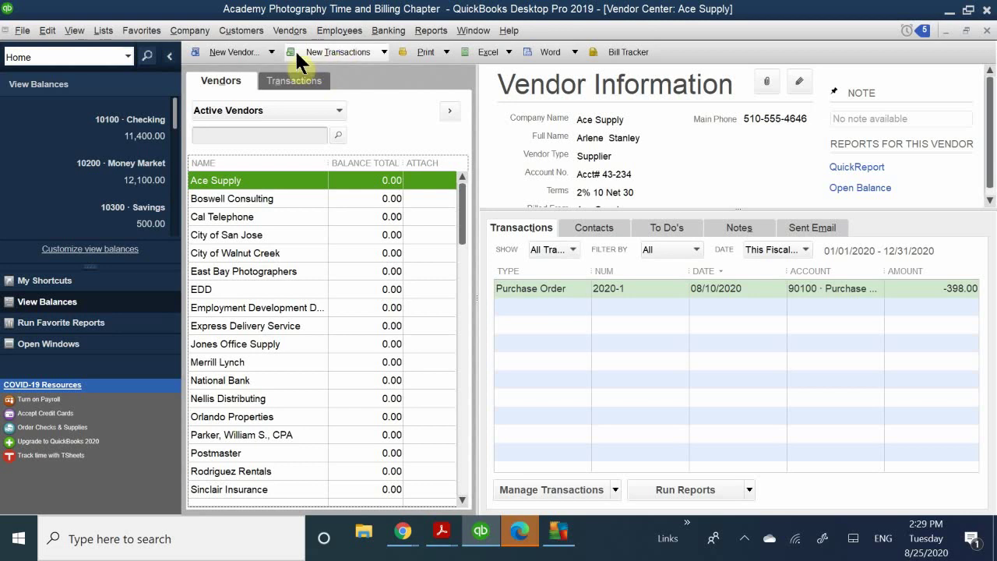
Start a new bill for Ace Supply from its entry in the vendor list
{"action": "left_click", "coordinate": [342, 52]}
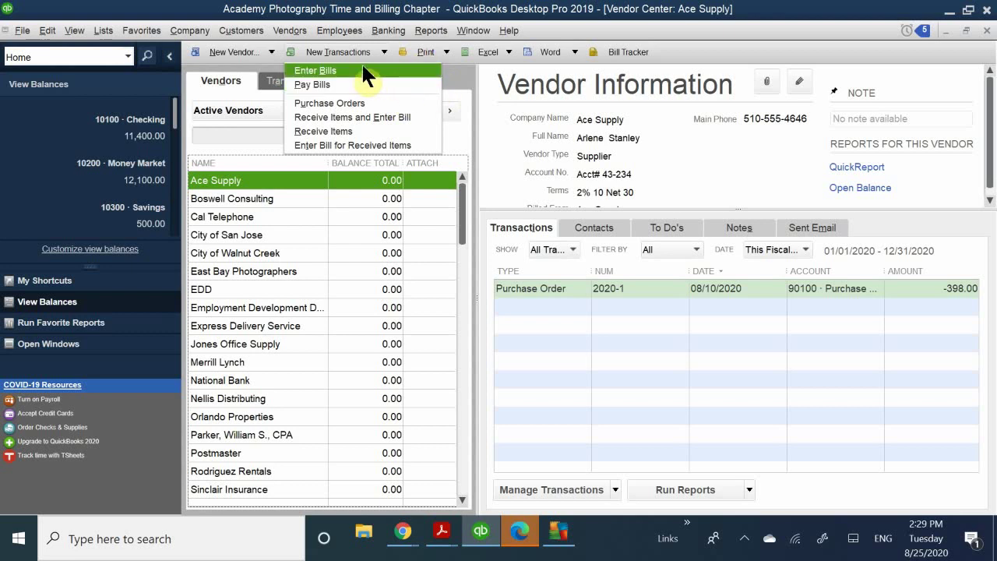
{"action": "right_click", "coordinate": [224, 178]}
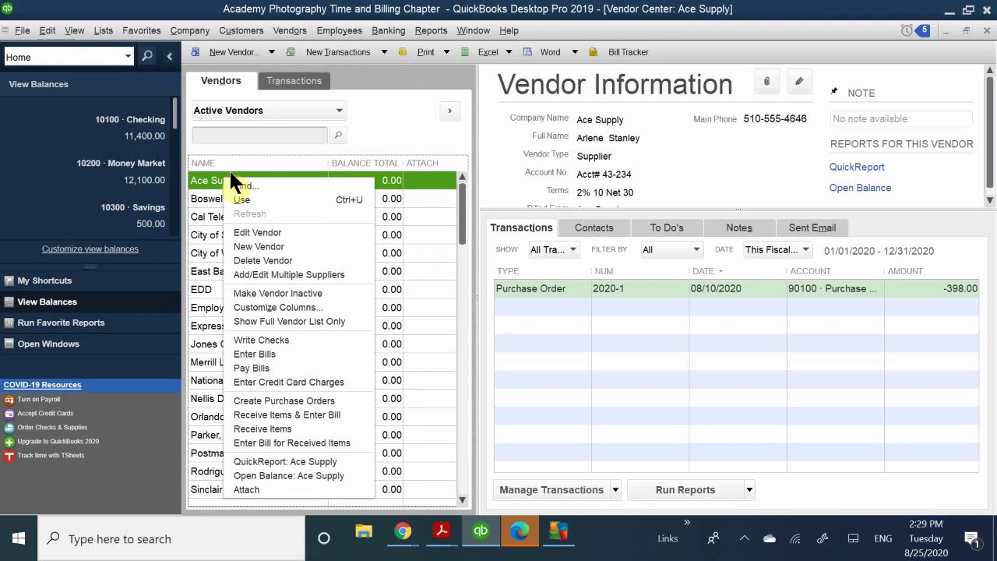
{"action": "left_click", "coordinate": [280, 356]}
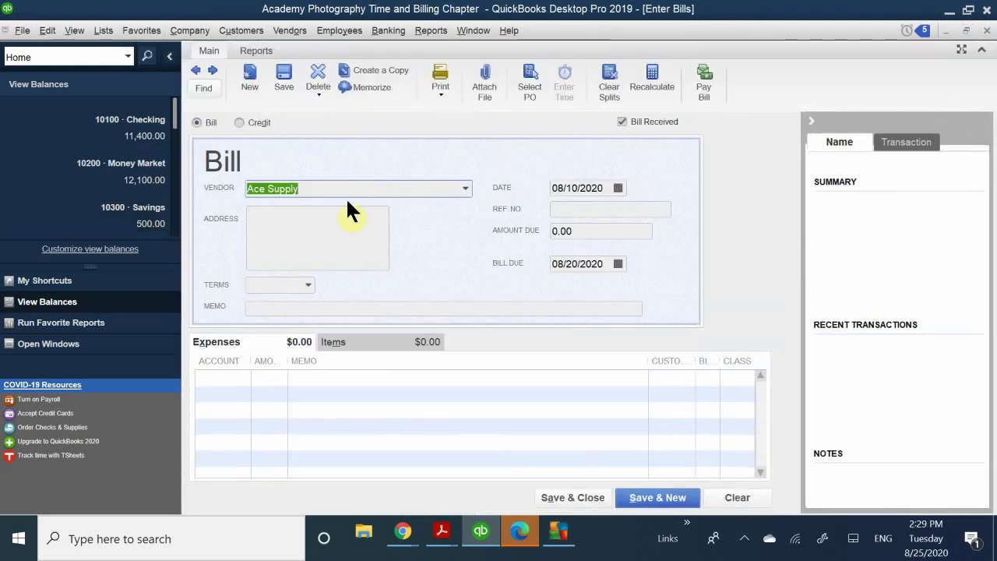
Re-enter Ace Supply as the bill's vendor, choosing it from the matching names
{"action": "left_click", "coordinate": [330, 188]}
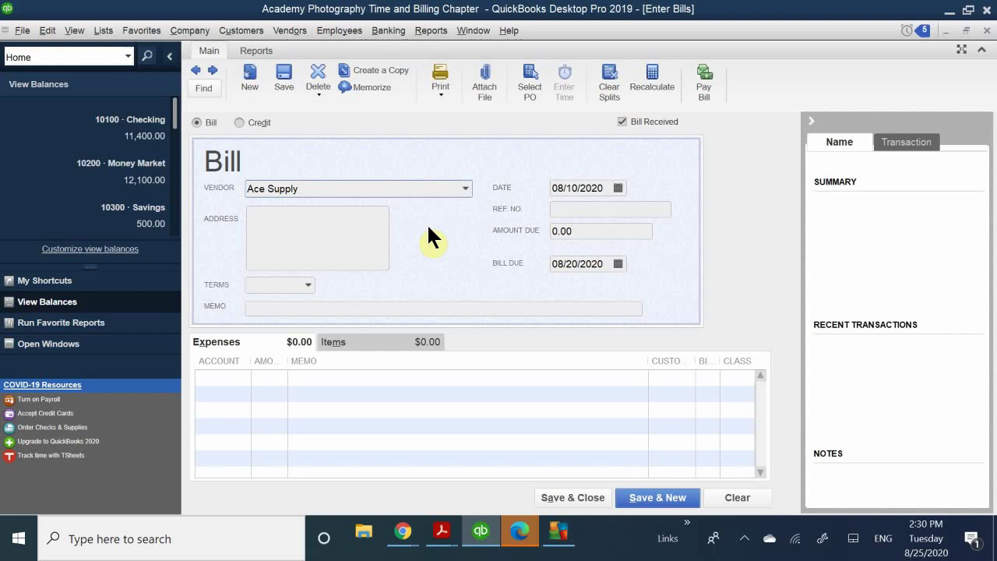
{"action": "left_click_drag", "start_coordinate": [396, 192], "coordinate": [89, 189]}
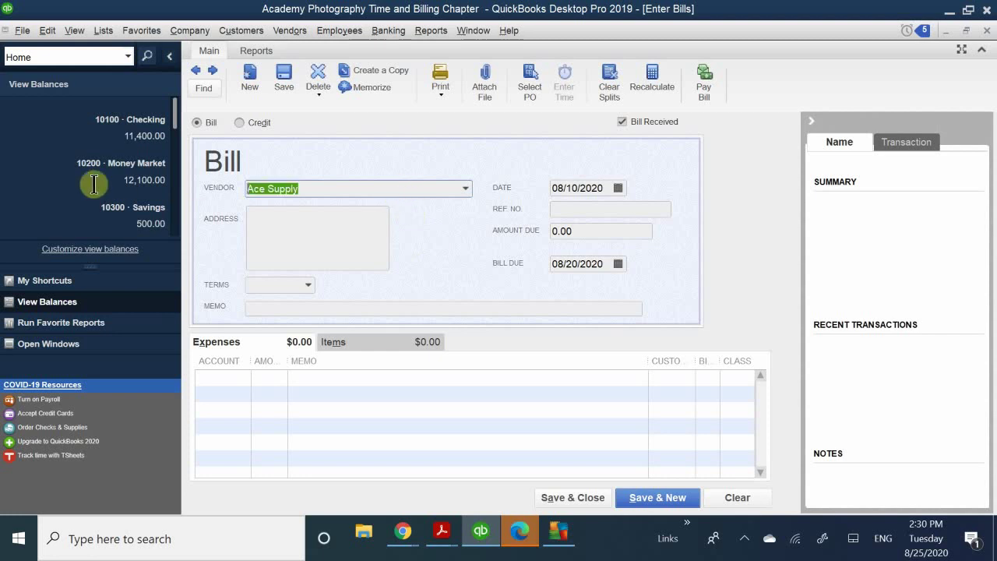
{"action": "key", "text": "BackSpace"}
{"action": "type", "text": "Ac"}
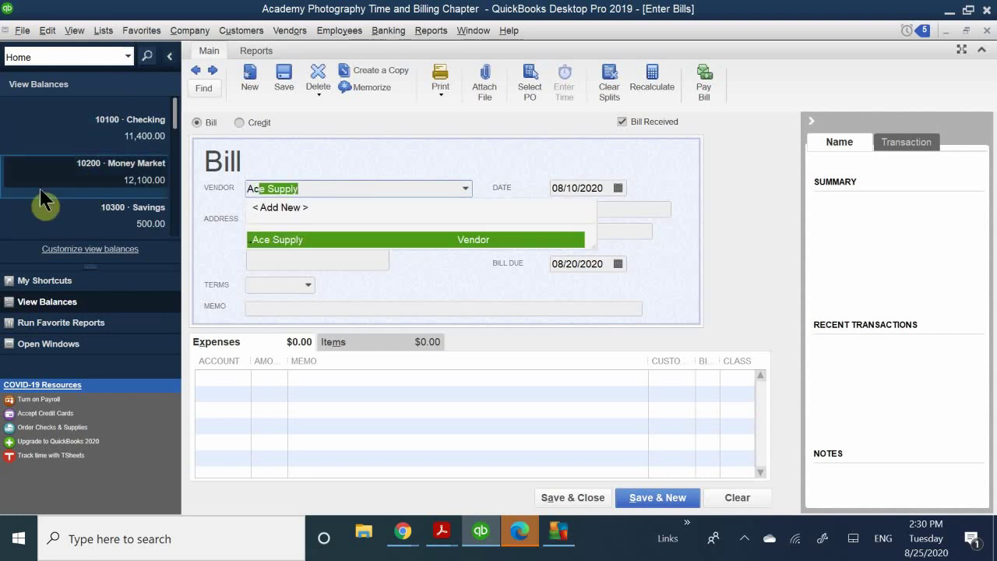
{"action": "left_click", "coordinate": [266, 238]}
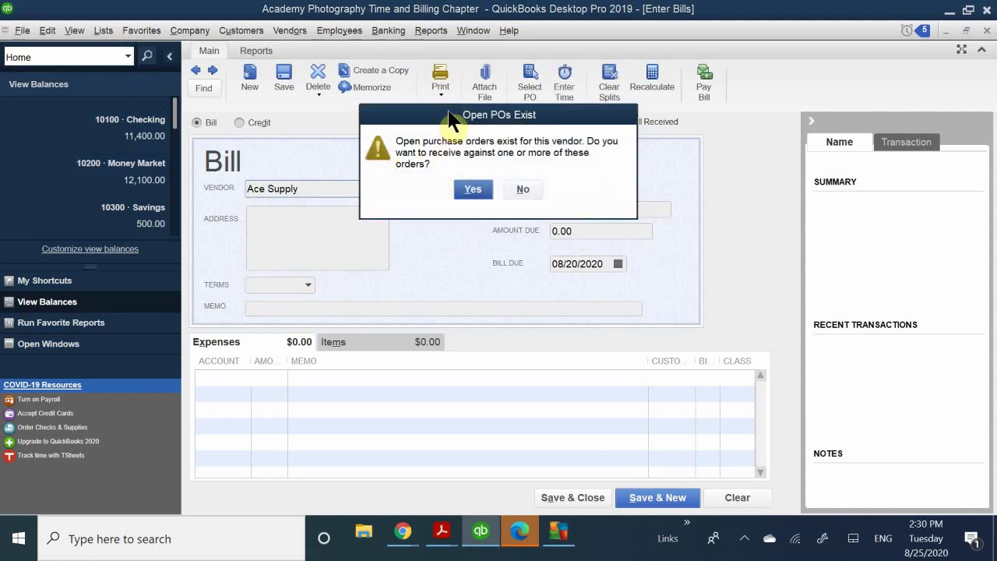
Agree to receive against the vendor's open purchase orders and select PO 2020-1 dated 08/10/2020
{"action": "left_click_drag", "start_coordinate": [449, 122], "coordinate": [402, 187]}
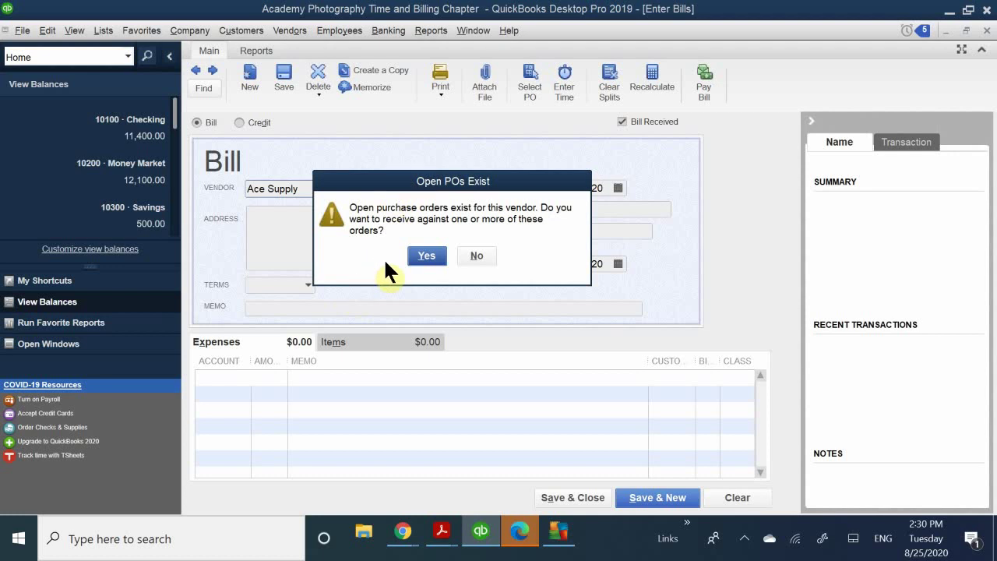
{"action": "left_click", "coordinate": [423, 257]}
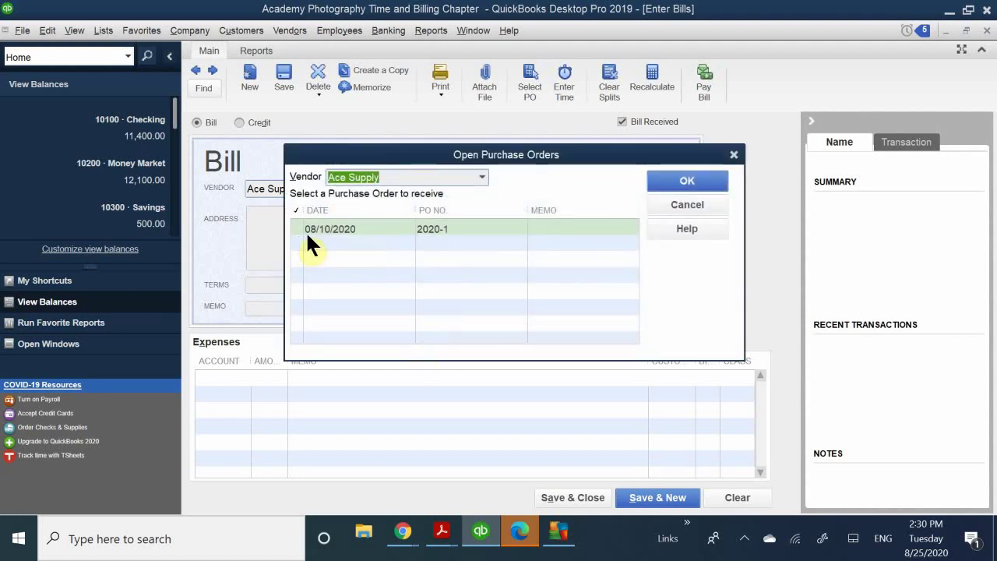
{"action": "left_click", "coordinate": [293, 227]}
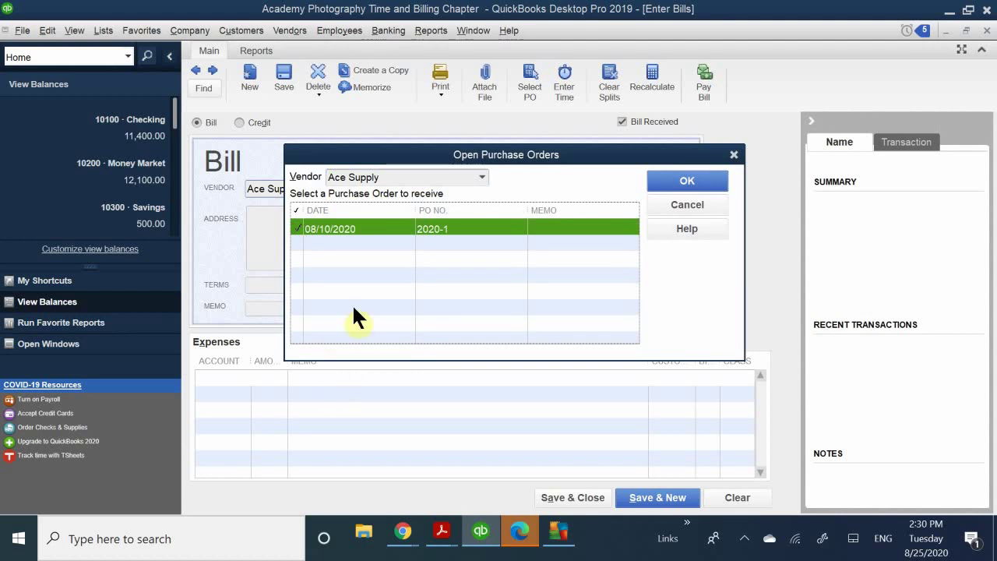
{"action": "left_click", "coordinate": [679, 180]}
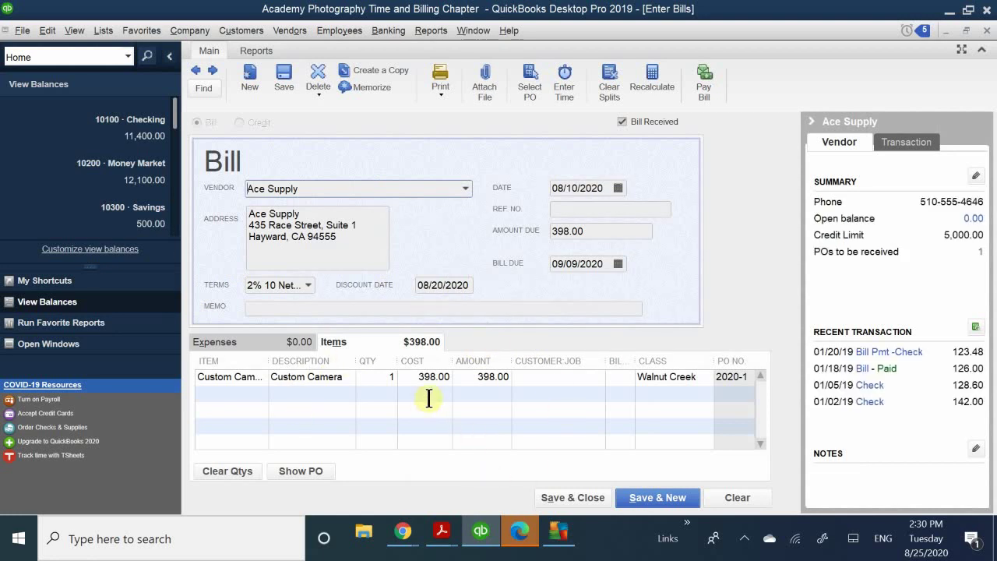
Set the bill's date to 08/17/2020 and its reference number to PO 2020-1
{"action": "left_click", "coordinate": [618, 184]}
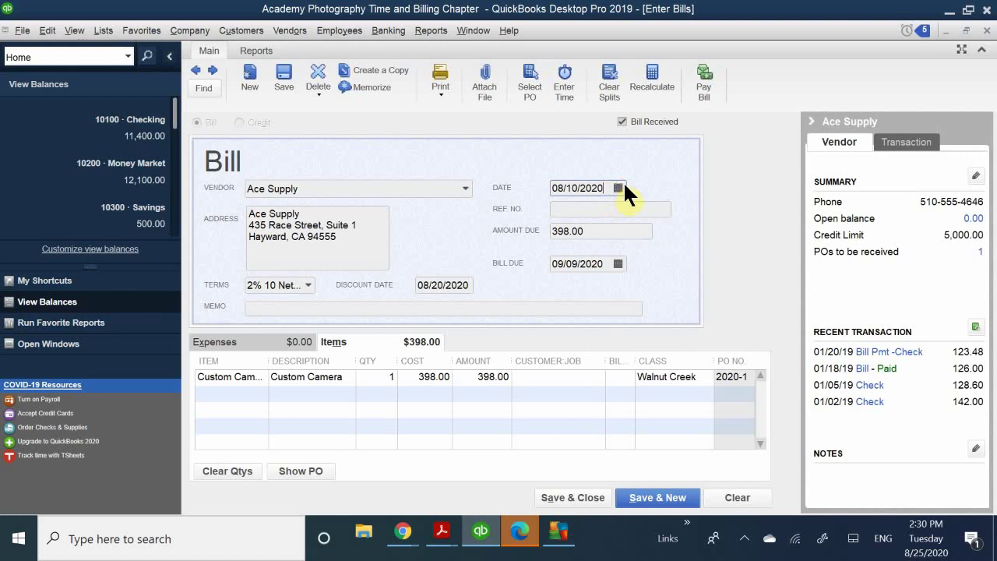
{"action": "left_click", "coordinate": [619, 188]}
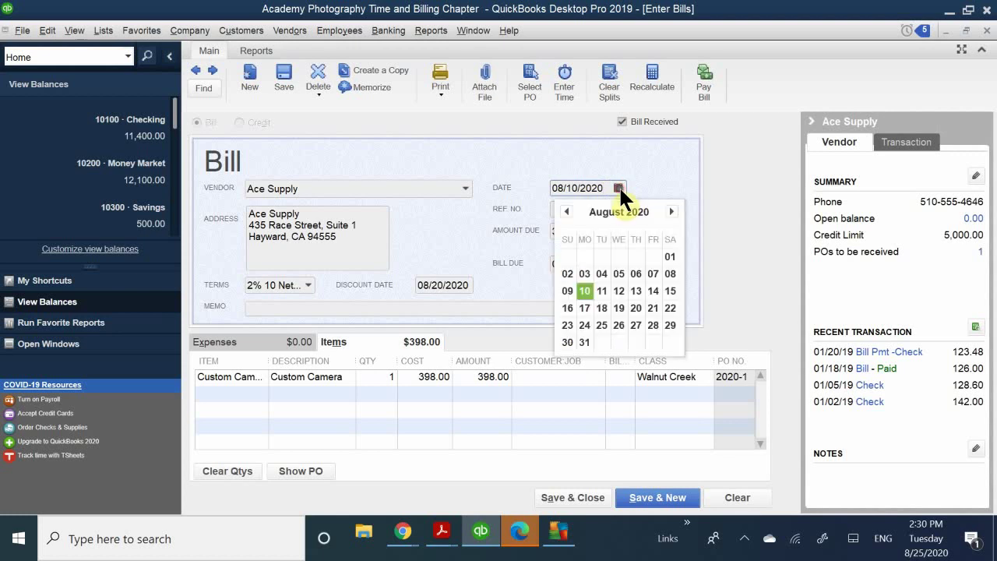
{"action": "left_click", "coordinate": [587, 304]}
{"action": "left_click", "coordinate": [564, 213]}
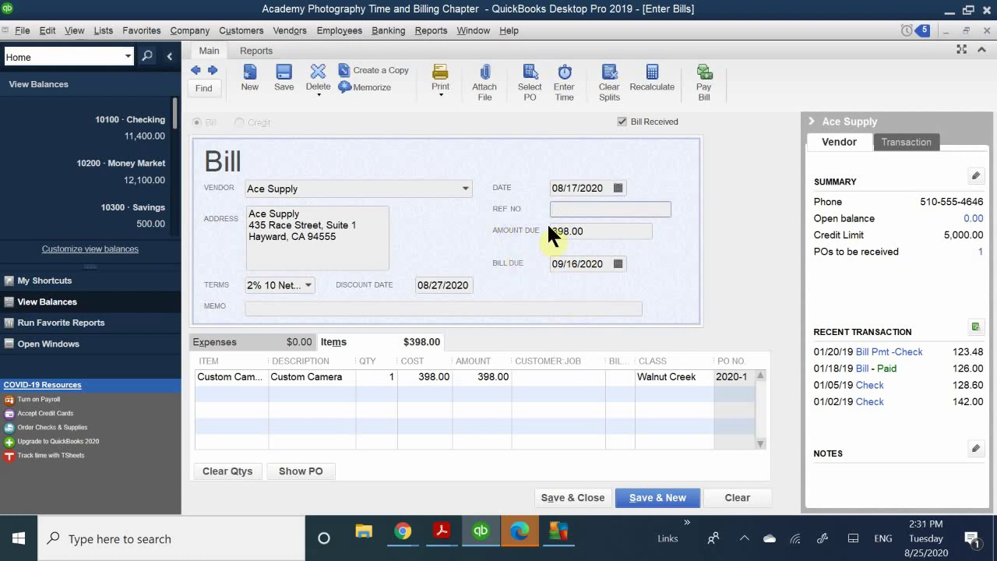
{"action": "type", "text": "PO 2020-1"}
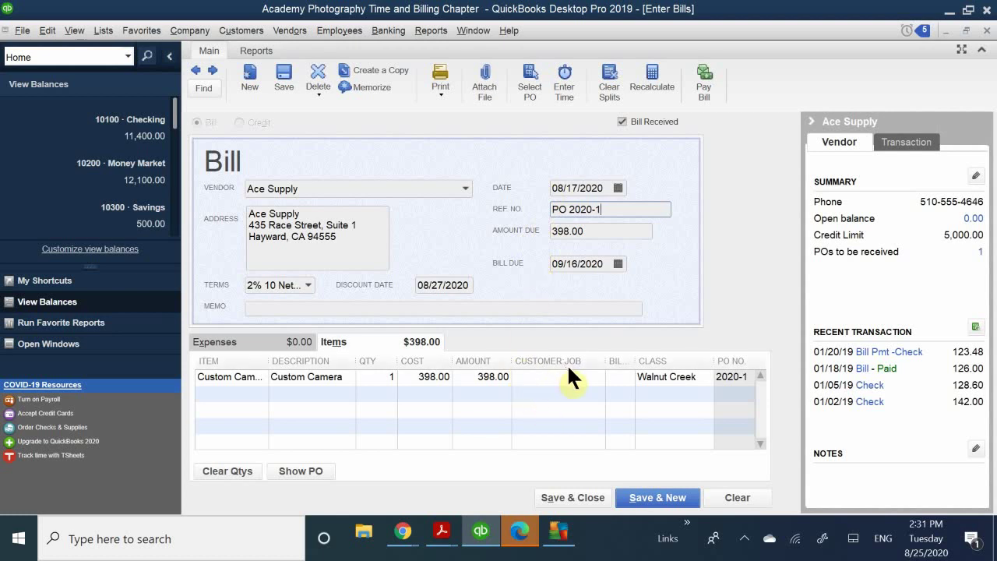
Switch to QB CH 9.pdf in Acrobat Reader and read Figure 9-16 and Steps 6 and 7 for the bill's remaining fields
{"action": "left_click", "coordinate": [536, 378]}
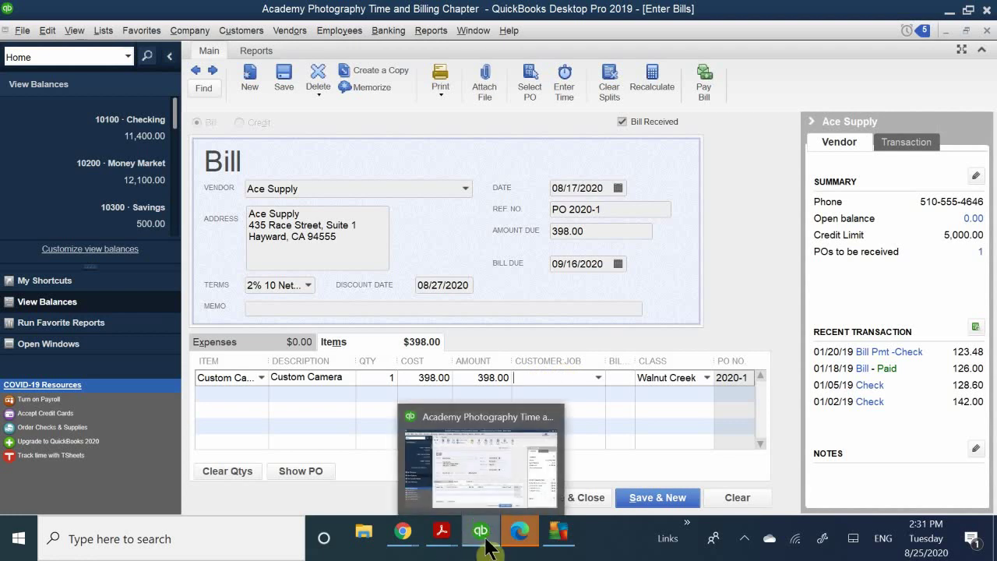
{"action": "mouse_move", "coordinate": [516, 533]}
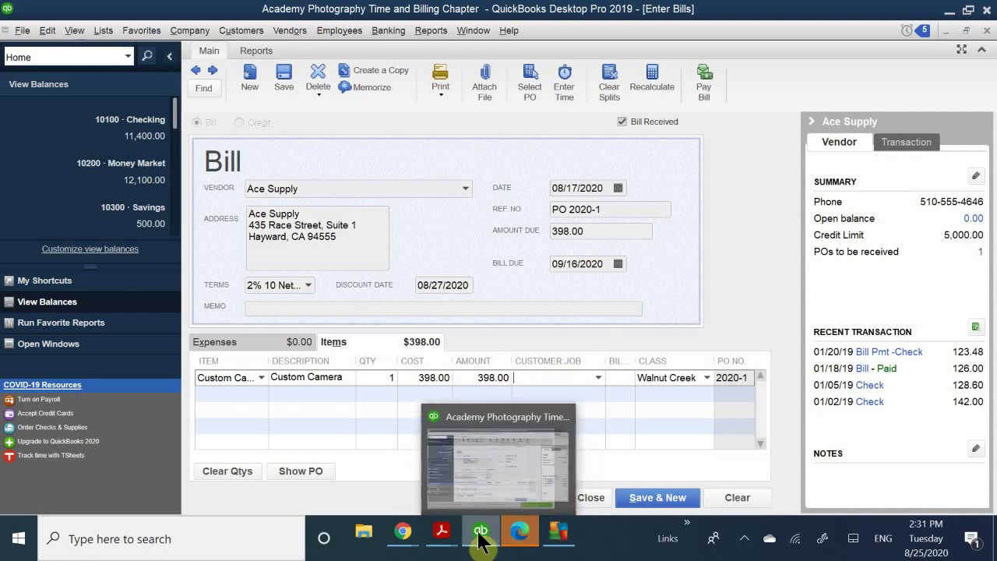
{"action": "mouse_move", "coordinate": [441, 533]}
{"action": "left_click", "coordinate": [420, 472]}
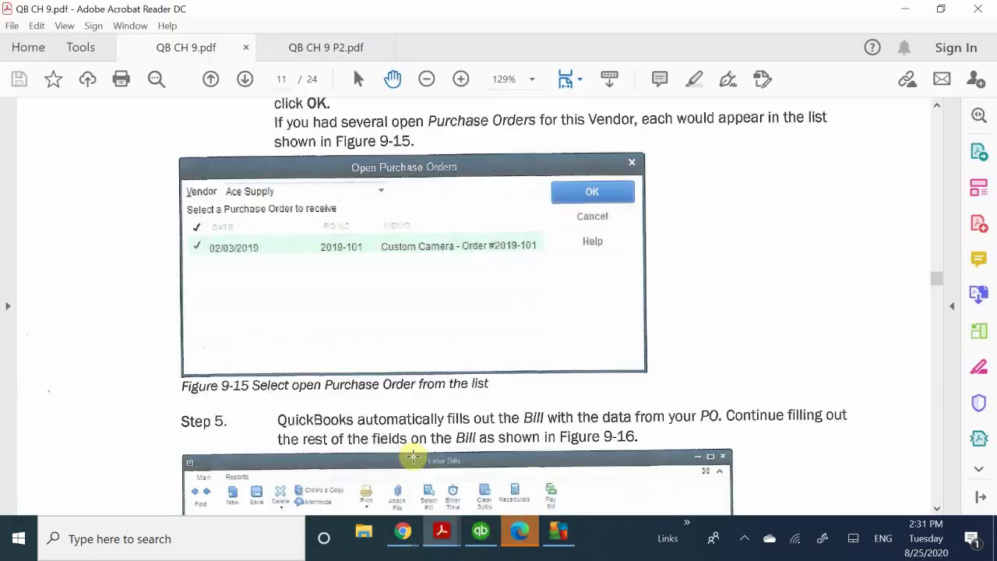
{"action": "scroll", "coordinate": [460, 366], "scroll_direction": "down", "scroll_amount": 4}
{"action": "scroll", "coordinate": [464, 368], "scroll_direction": "down", "scroll_amount": 4}
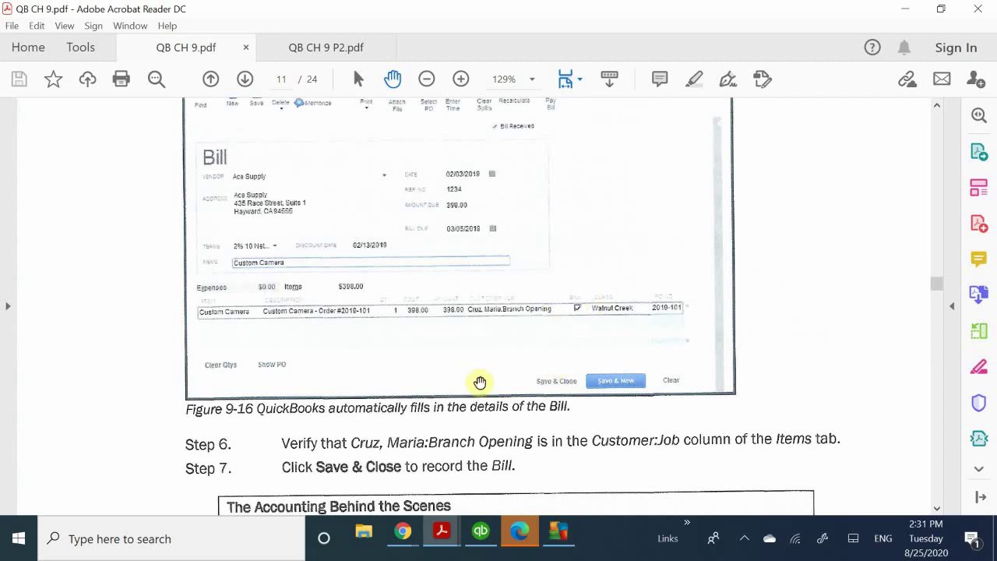
{"action": "left_click", "coordinate": [510, 536]}
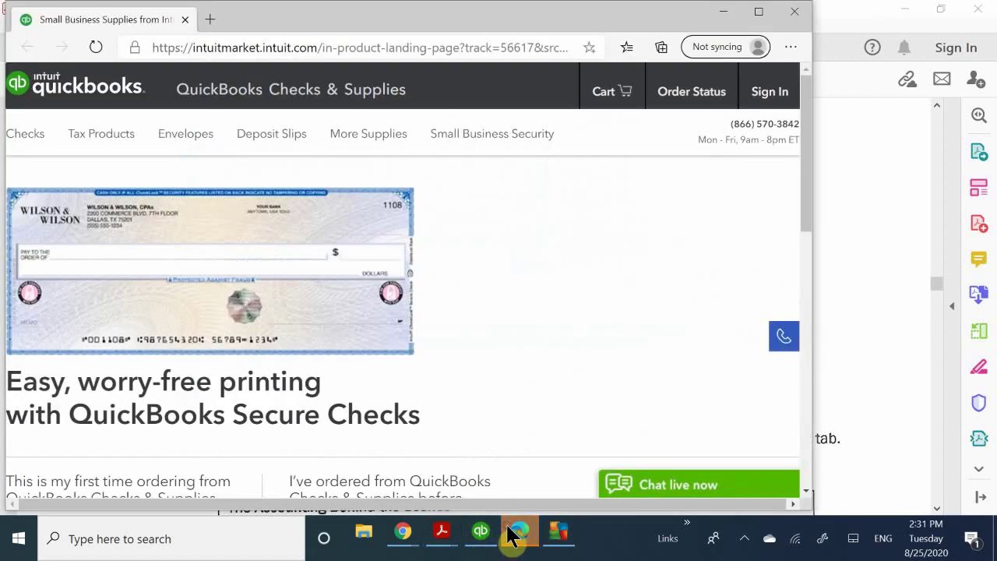
Switch back to QuickBooks and assign the Custom Camera line to the customer's Branch Opening job
{"action": "left_click", "coordinate": [470, 548]}
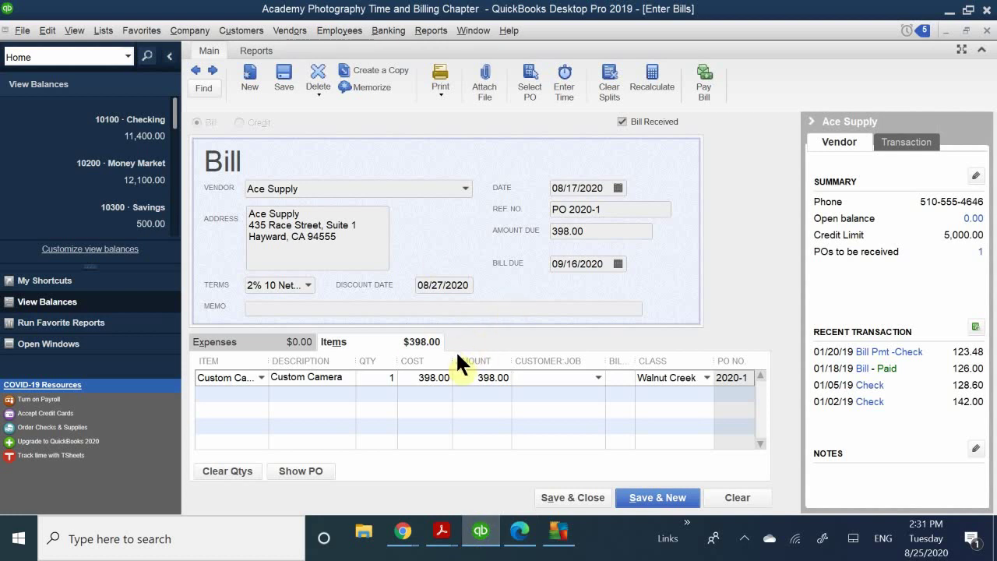
{"action": "left_click", "coordinate": [541, 381]}
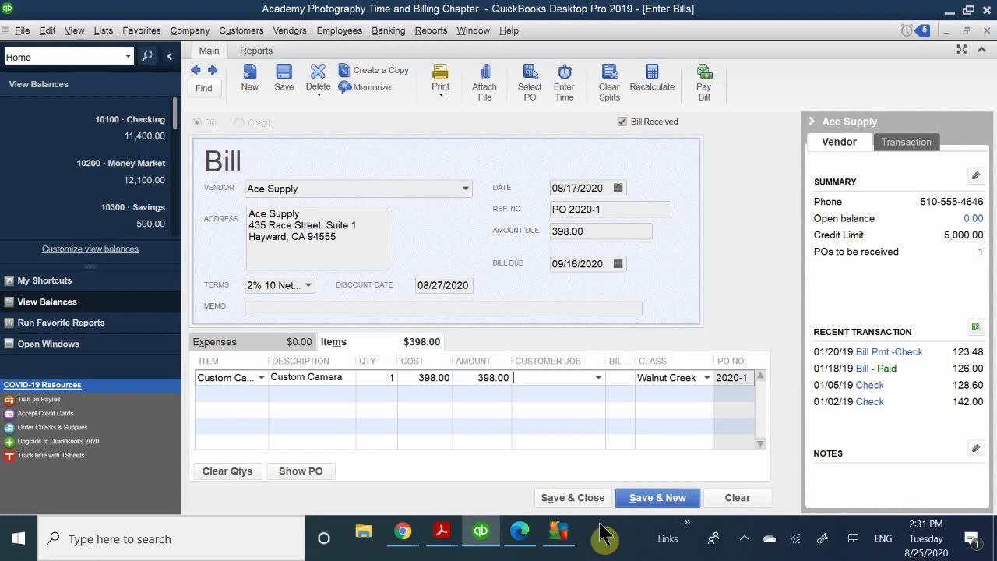
{"action": "type", "text": "mar"}
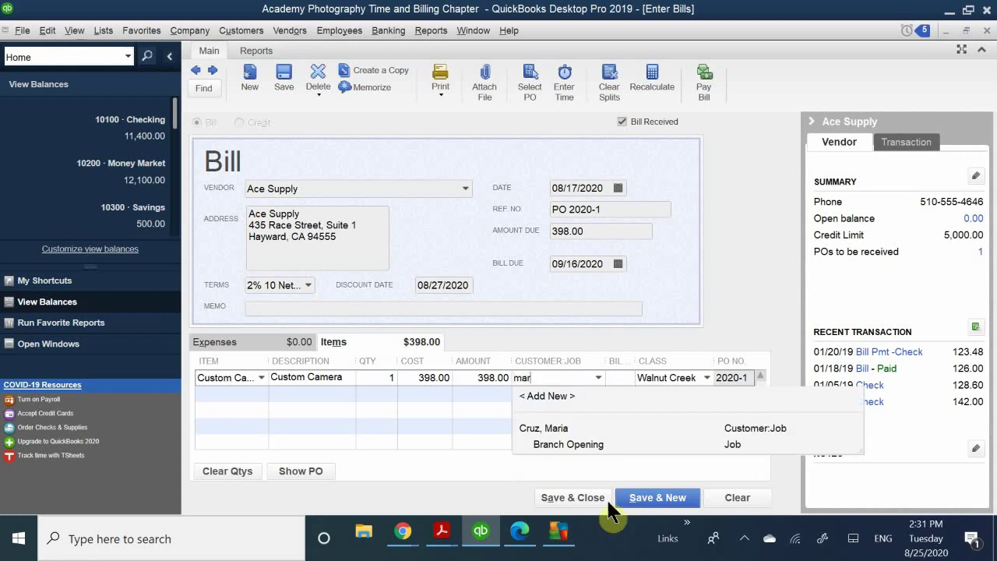
{"action": "left_click", "coordinate": [548, 444]}
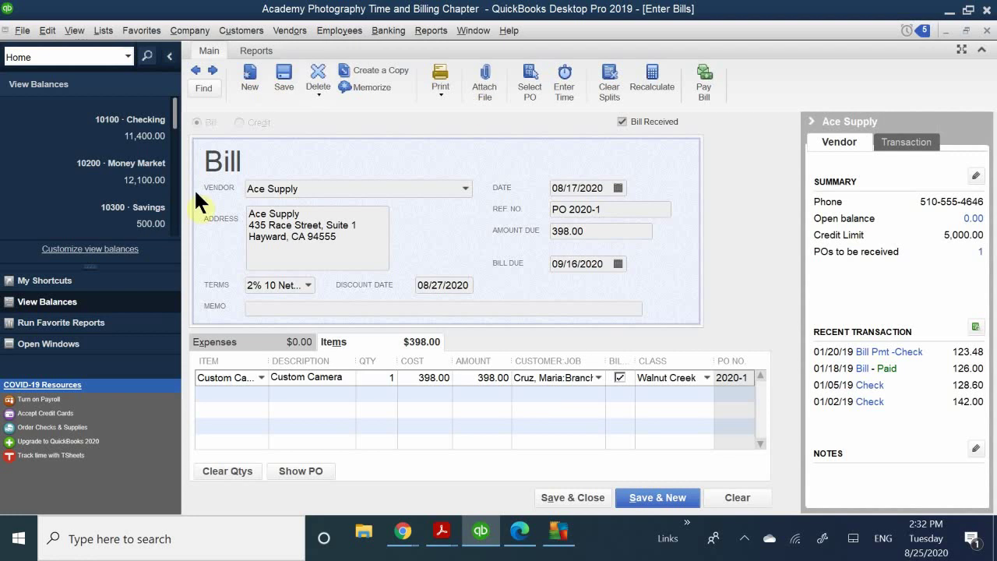
Enter a bill memo reading Custom Camera For, the customer's full name and Branch Opening, and save and close the bill
{"action": "left_click", "coordinate": [280, 309]}
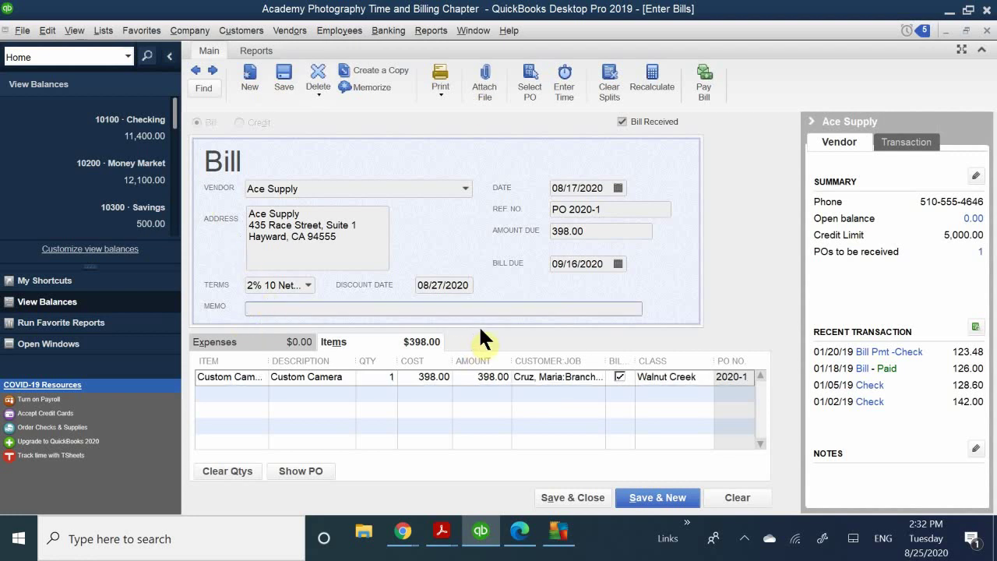
{"action": "type", "text": "Custom Camera f"}
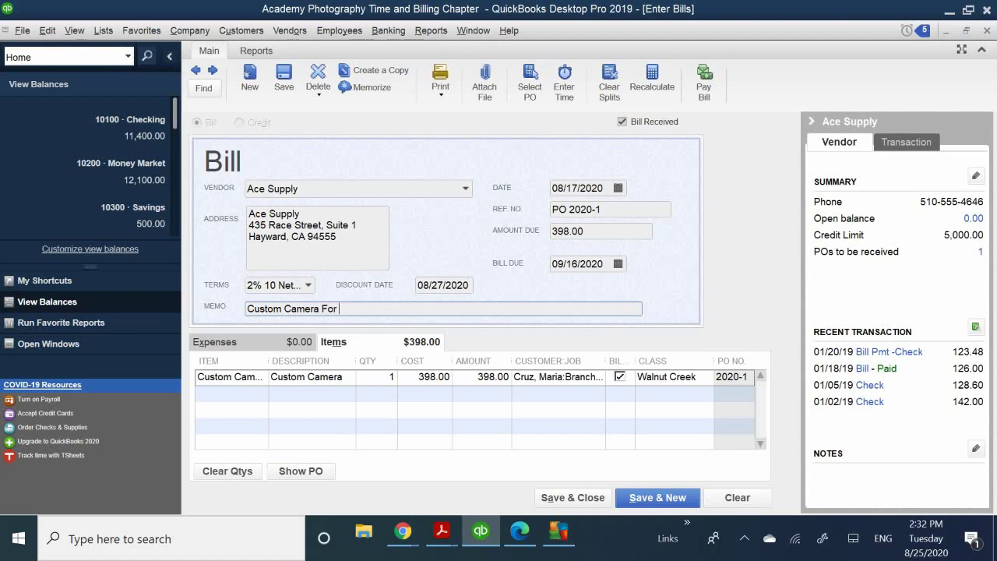
{"action": "type", "text": "Maria C"}
{"action": "type", "text": "ruiz Branch"}
{"action": "type", "text": " Open"}
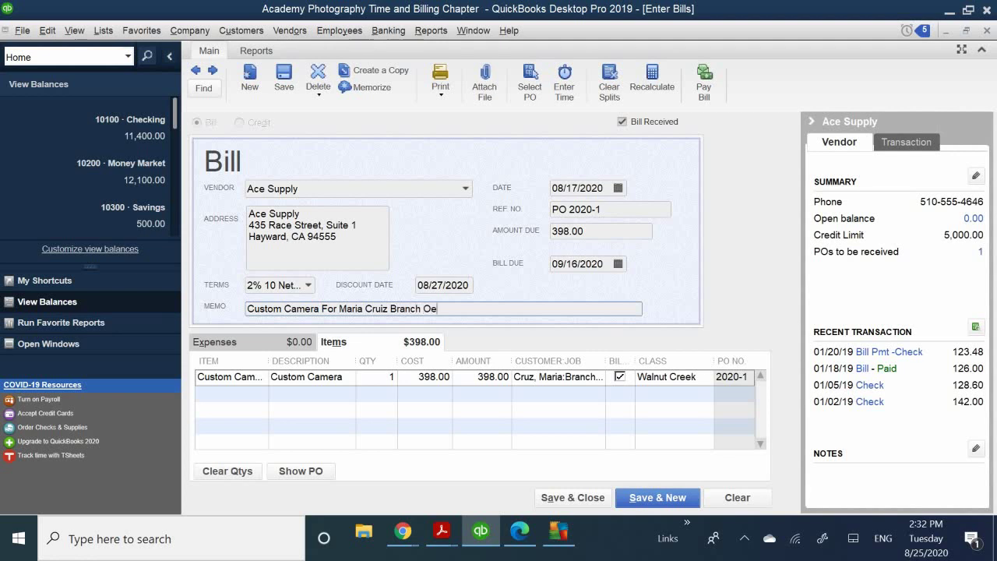
{"action": "type", "text": "ing"}
{"action": "left_click", "coordinate": [562, 497]}
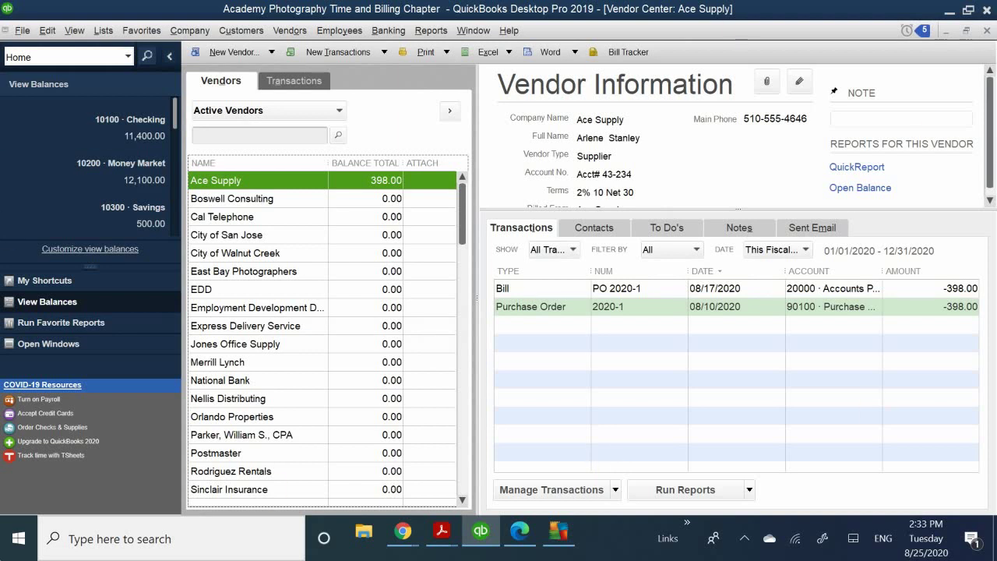
Close the Vendor Center and start a new invoice for the customer's Branch Opening job
{"action": "left_click", "coordinate": [988, 31]}
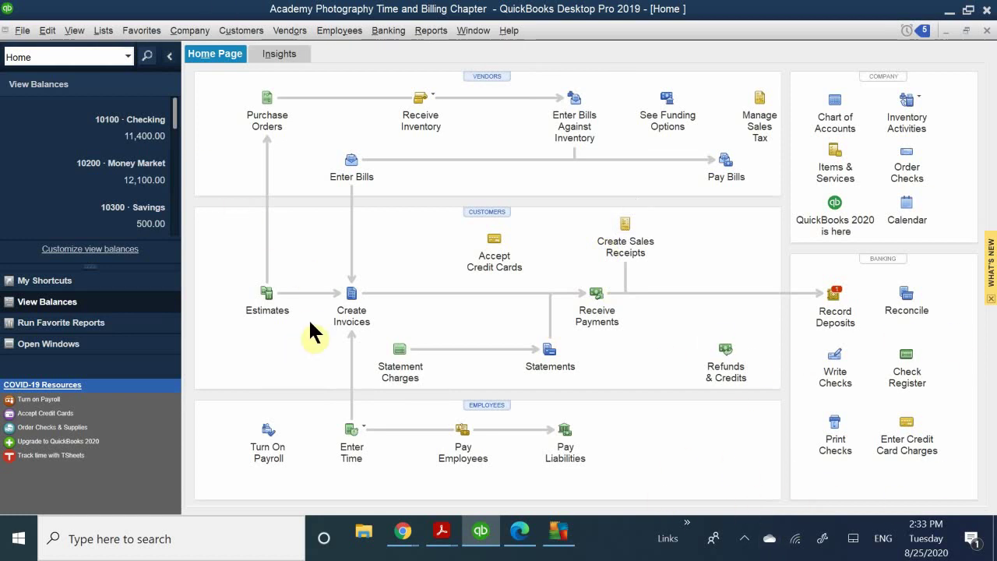
{"action": "left_click", "coordinate": [352, 300]}
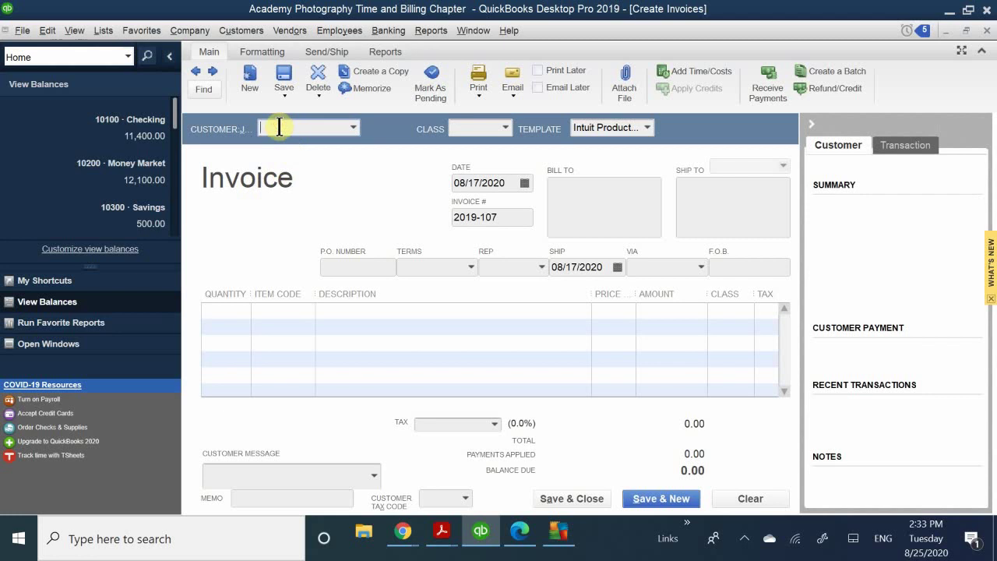
{"action": "type", "text": "maria:Branch O"}
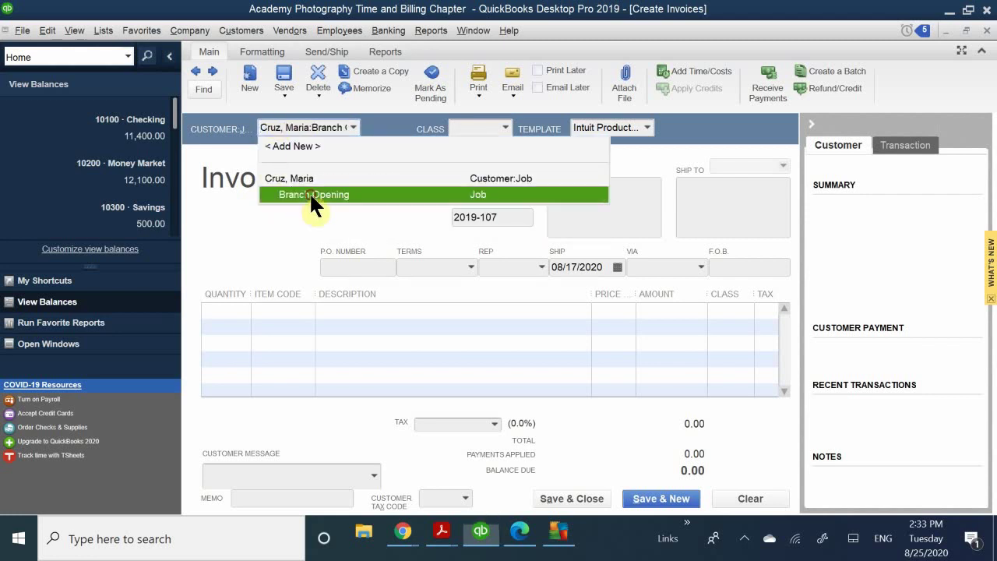
{"action": "left_click", "coordinate": [309, 193]}
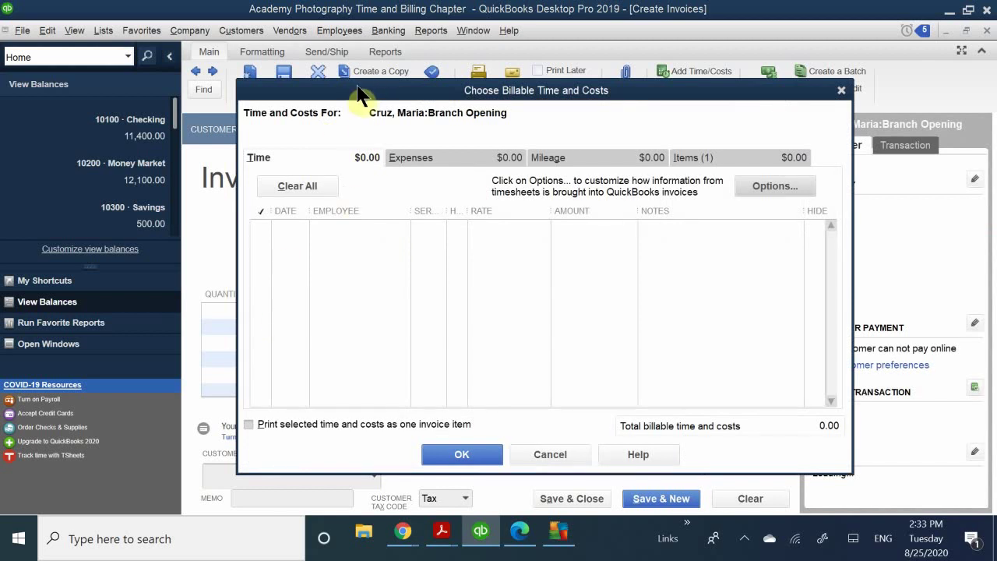
Select the Custom Camera line among the job's billable items
{"action": "left_click_drag", "start_coordinate": [368, 88], "coordinate": [366, 141]}
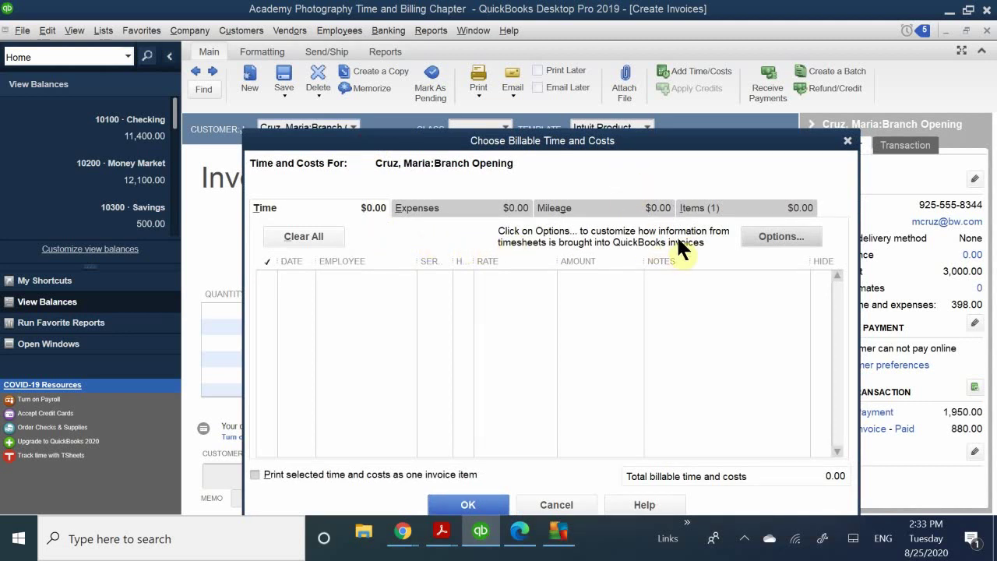
{"action": "left_click", "coordinate": [703, 208]}
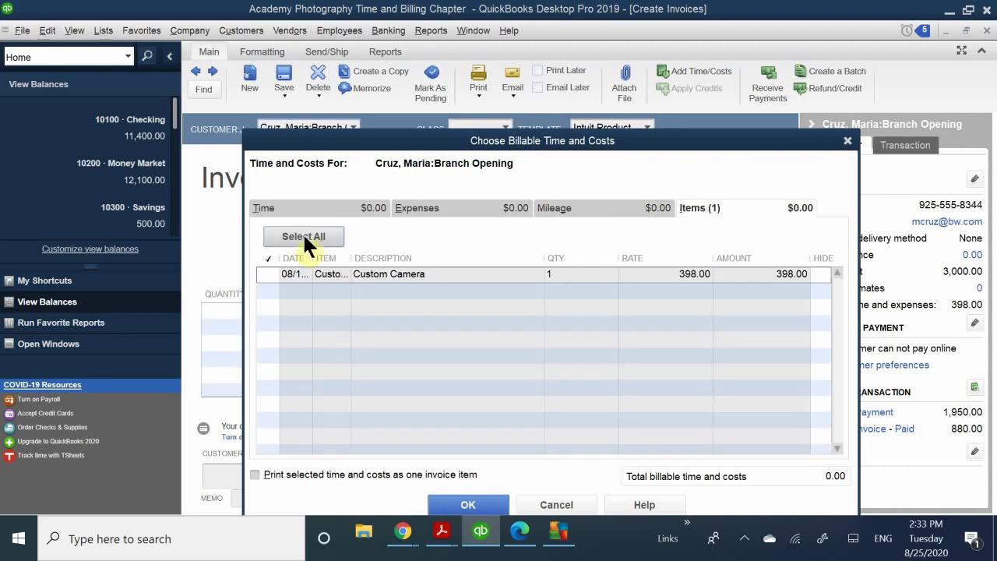
{"action": "left_click", "coordinate": [262, 274]}
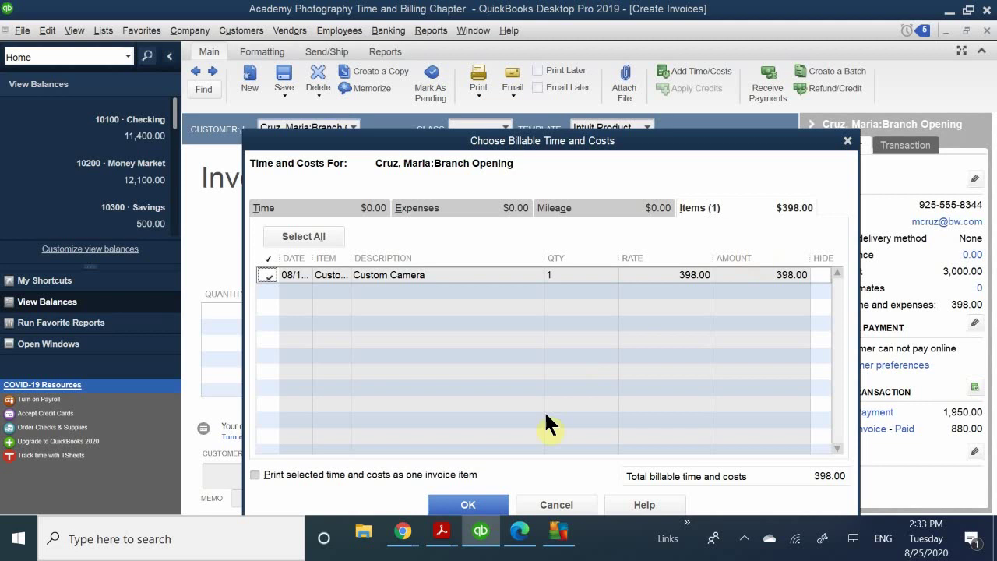
Switch to QB CH 9.pdf in Acrobat Reader and read Steps 3 to 12 and Figures 9-17 to 9-20 on invoicing and marking up the item
{"action": "left_click", "coordinate": [442, 530]}
{"action": "left_click", "coordinate": [408, 475]}
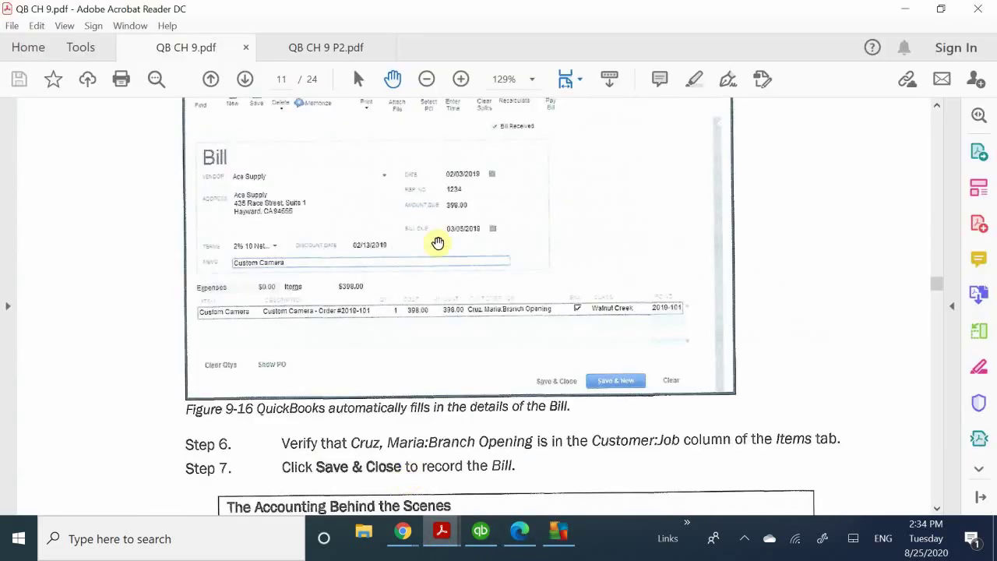
{"action": "scroll", "coordinate": [501, 326], "scroll_direction": "down", "scroll_amount": 15}
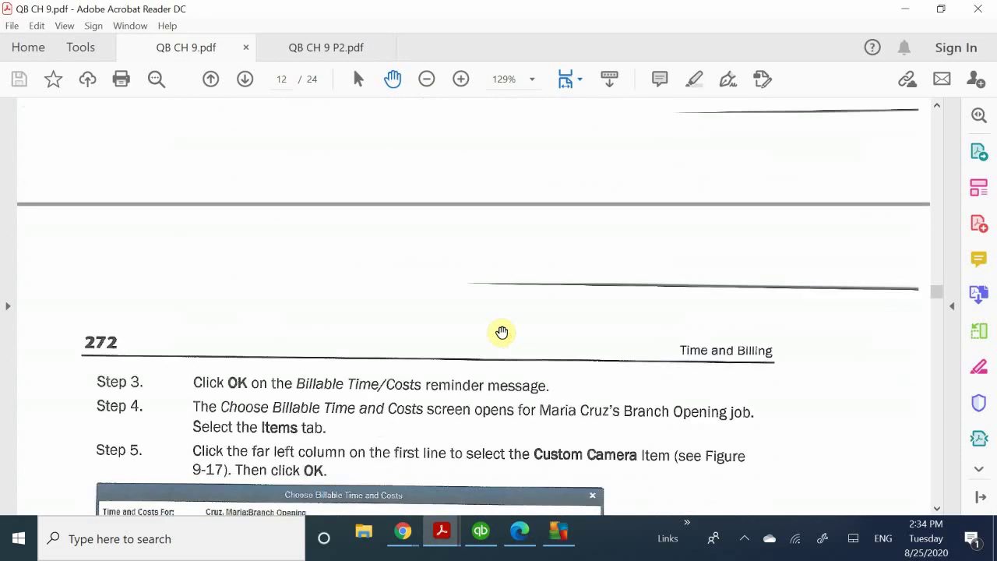
{"action": "scroll", "coordinate": [502, 333], "scroll_direction": "down", "scroll_amount": 6}
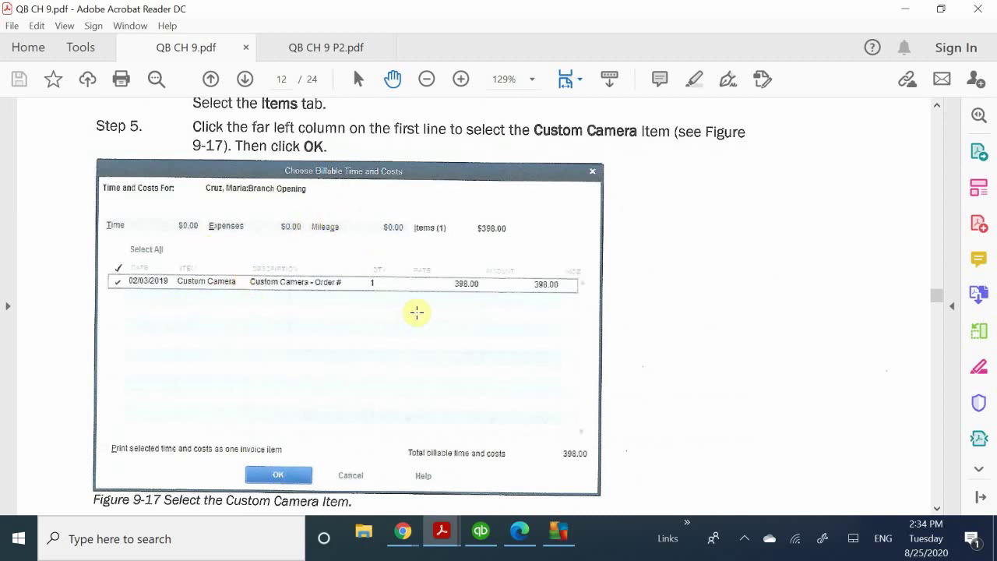
{"action": "scroll", "coordinate": [419, 311], "scroll_direction": "down", "scroll_amount": 5}
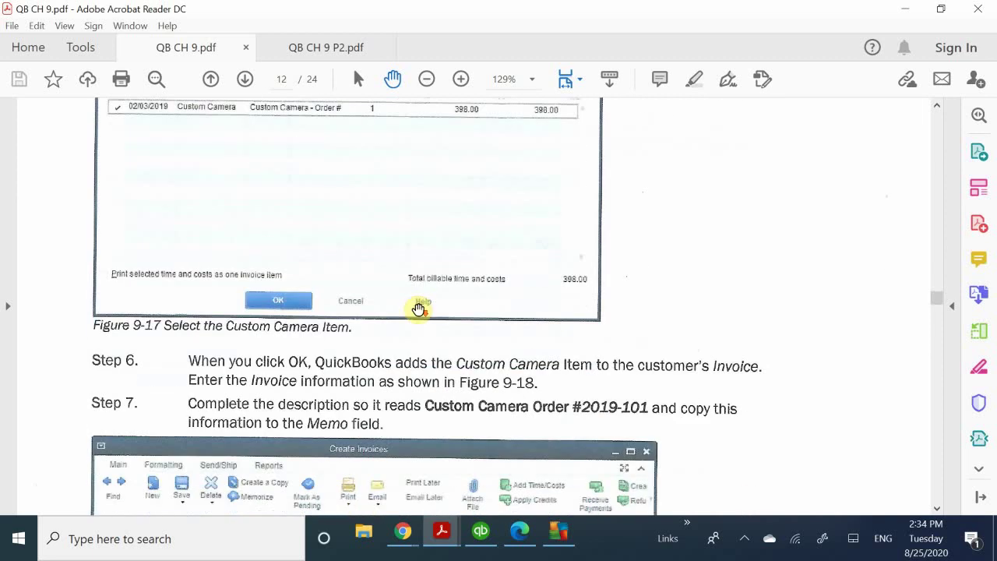
{"action": "scroll", "coordinate": [418, 311], "scroll_direction": "down", "scroll_amount": 4}
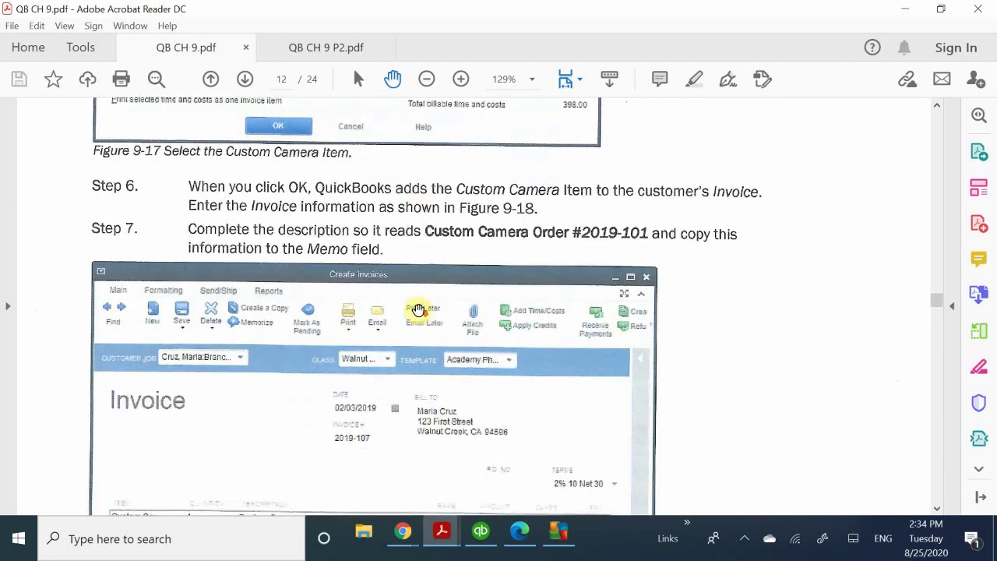
{"action": "scroll", "coordinate": [419, 310], "scroll_direction": "down", "scroll_amount": 1}
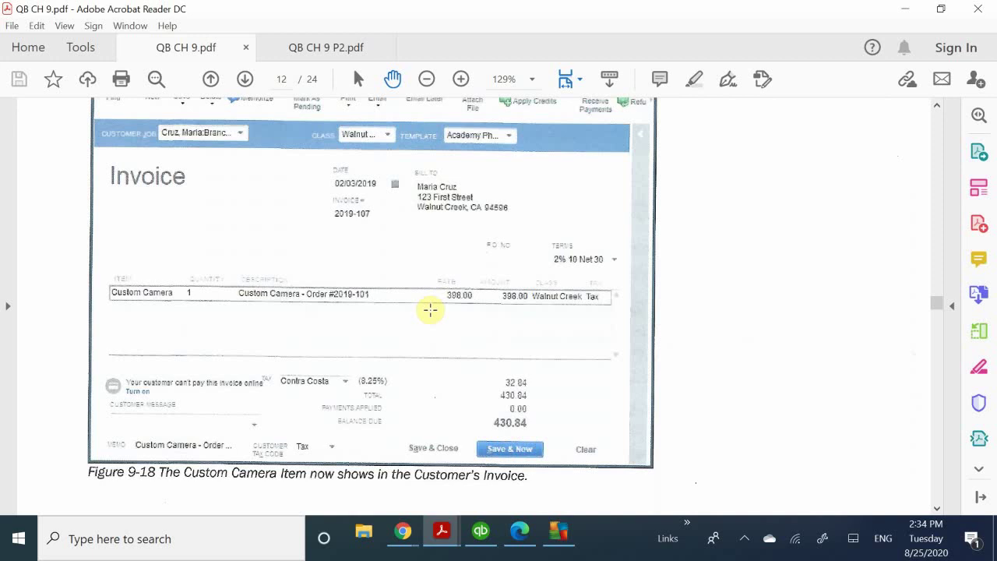
{"action": "scroll", "coordinate": [432, 310], "scroll_direction": "down", "scroll_amount": 5}
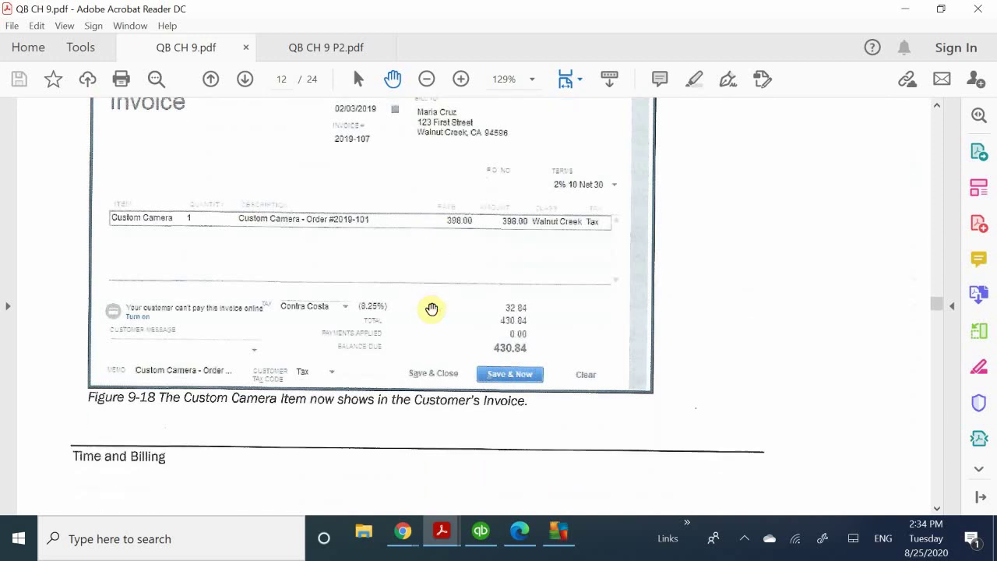
{"action": "scroll", "coordinate": [432, 310], "scroll_direction": "down", "scroll_amount": 14}
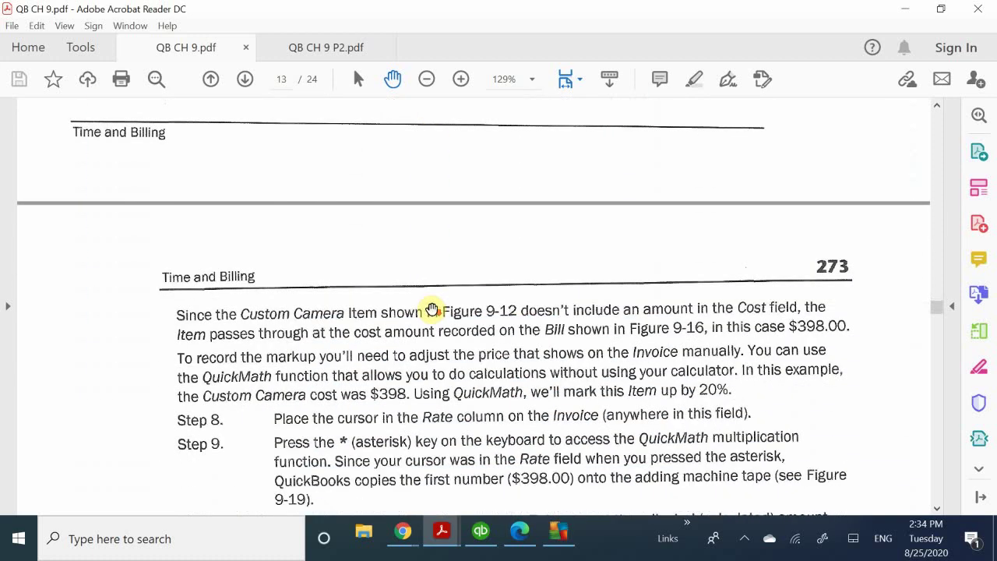
{"action": "scroll", "coordinate": [432, 309], "scroll_direction": "down", "scroll_amount": 3}
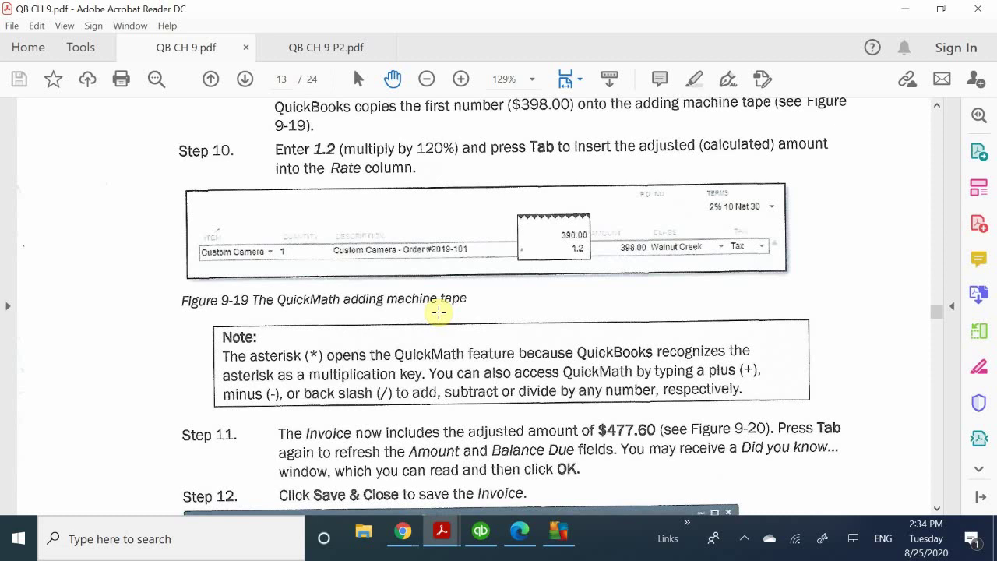
{"action": "scroll", "coordinate": [439, 312], "scroll_direction": "down", "scroll_amount": 4}
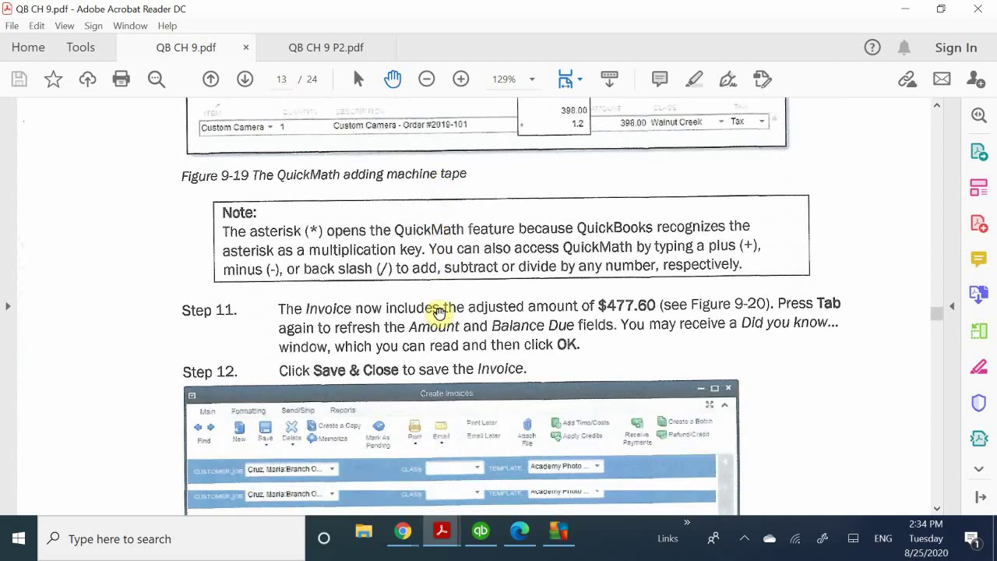
{"action": "scroll", "coordinate": [439, 312], "scroll_direction": "down", "scroll_amount": 8}
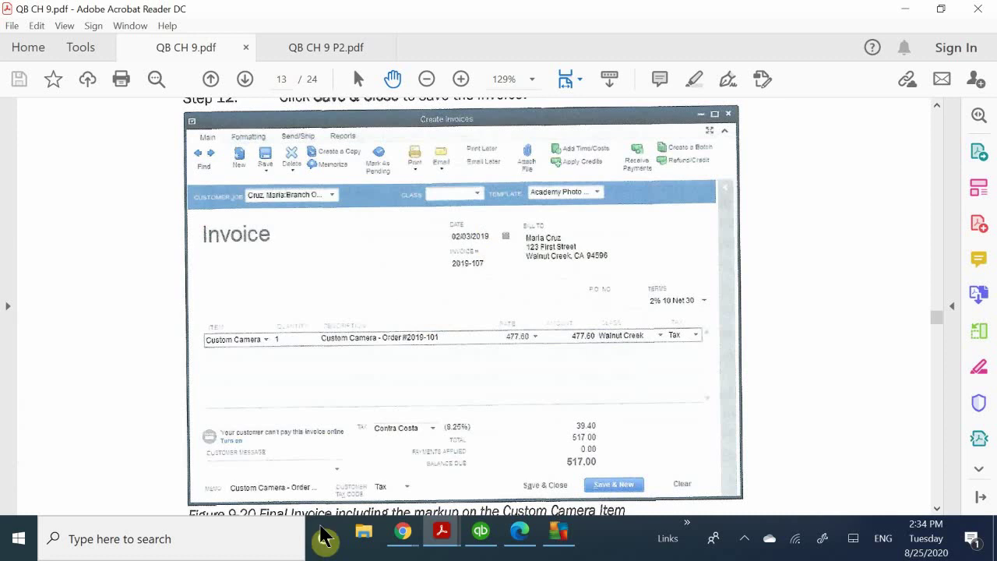
Switch back to QuickBooks and add the selected billable Custom Camera item to the invoice
{"action": "left_click", "coordinate": [558, 534]}
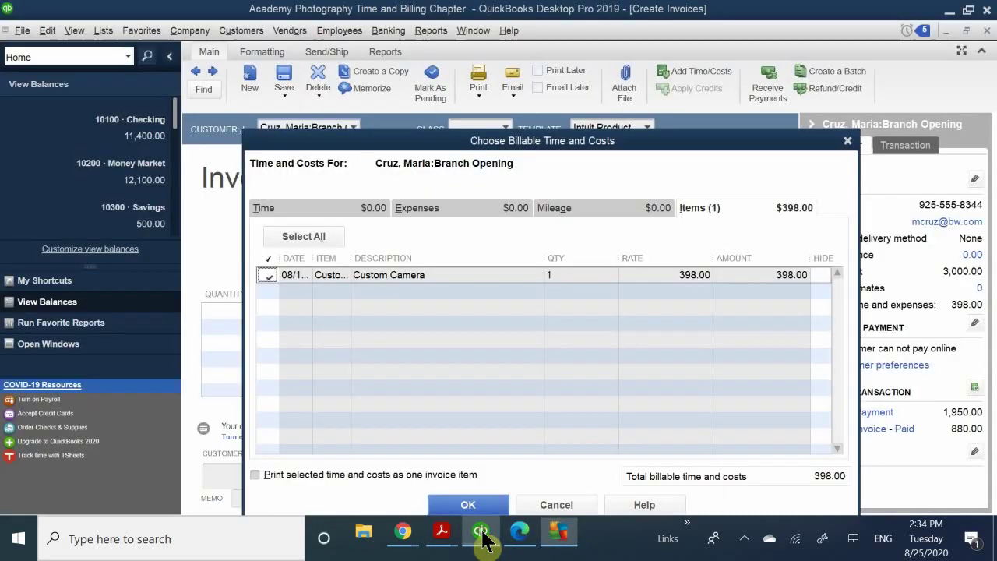
{"action": "left_click", "coordinate": [481, 533]}
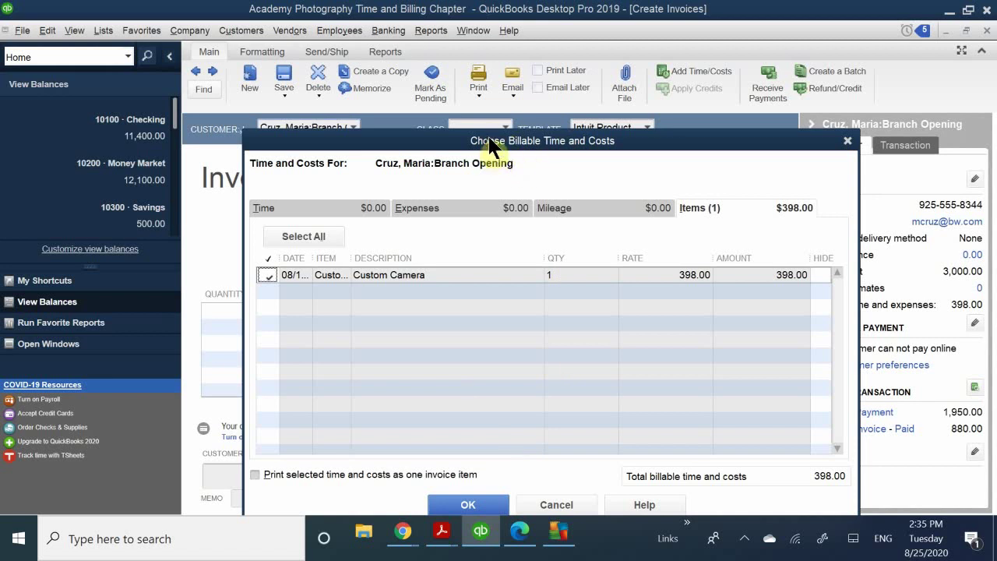
{"action": "left_click_drag", "start_coordinate": [494, 139], "coordinate": [494, 115]}
{"action": "left_click", "coordinate": [467, 481]}
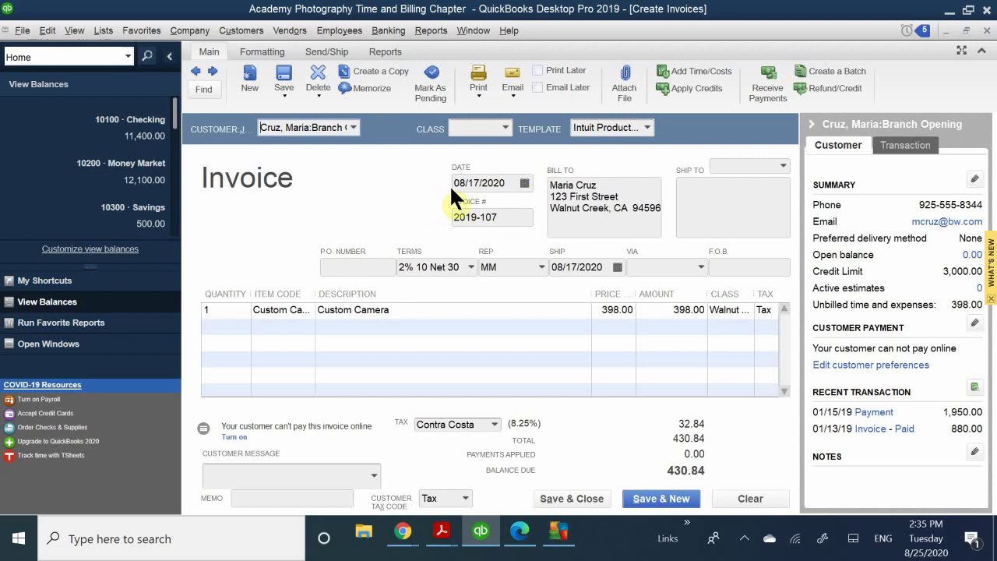
Set the invoice date to 08/19/2020 and mark up the Custom Camera price with QuickMath, multiplying it by 1.20
{"action": "left_click", "coordinate": [524, 182]}
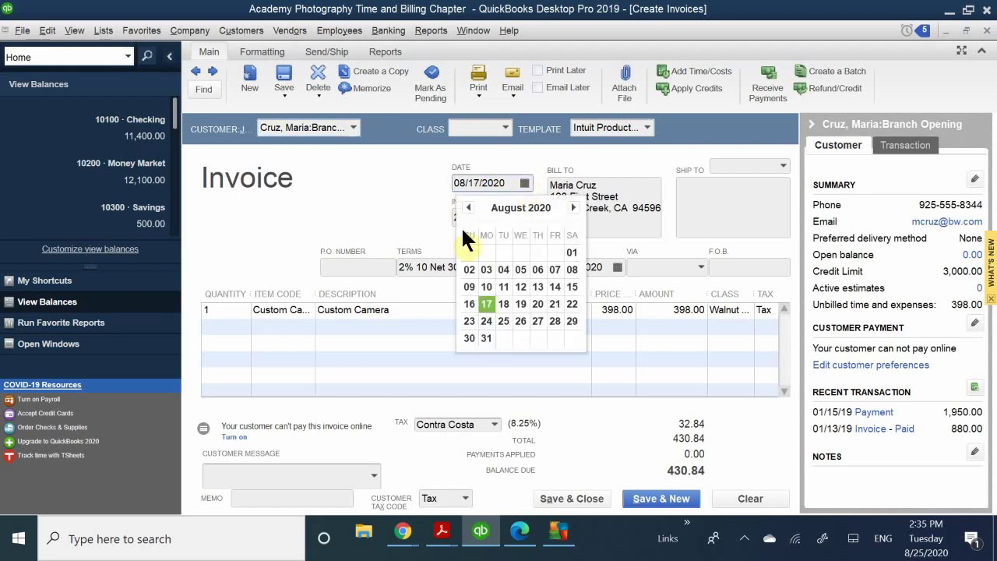
{"action": "left_click", "coordinate": [519, 303]}
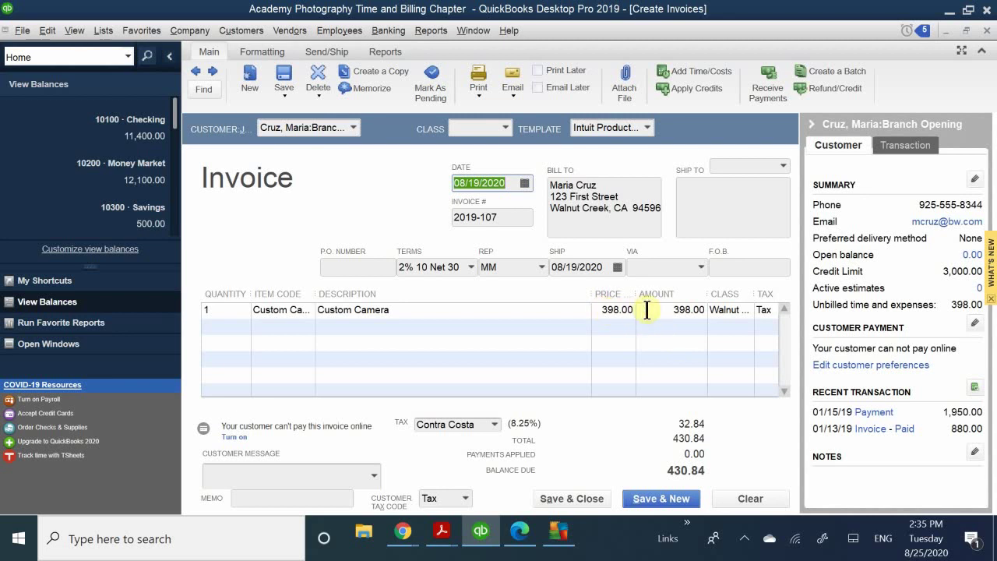
{"action": "left_click", "coordinate": [621, 310]}
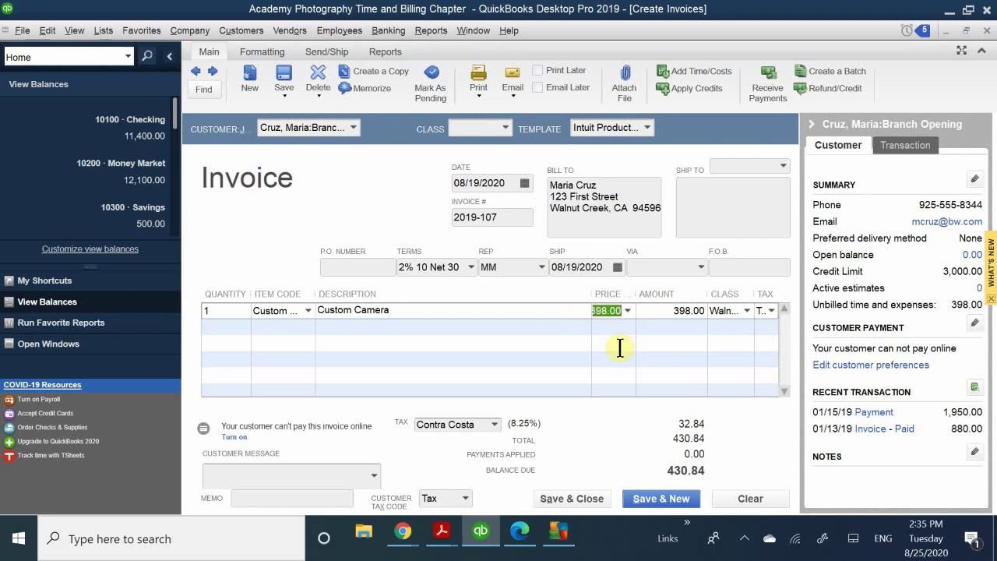
{"action": "key", "text": "Right"}
{"action": "type", "text": "* "}
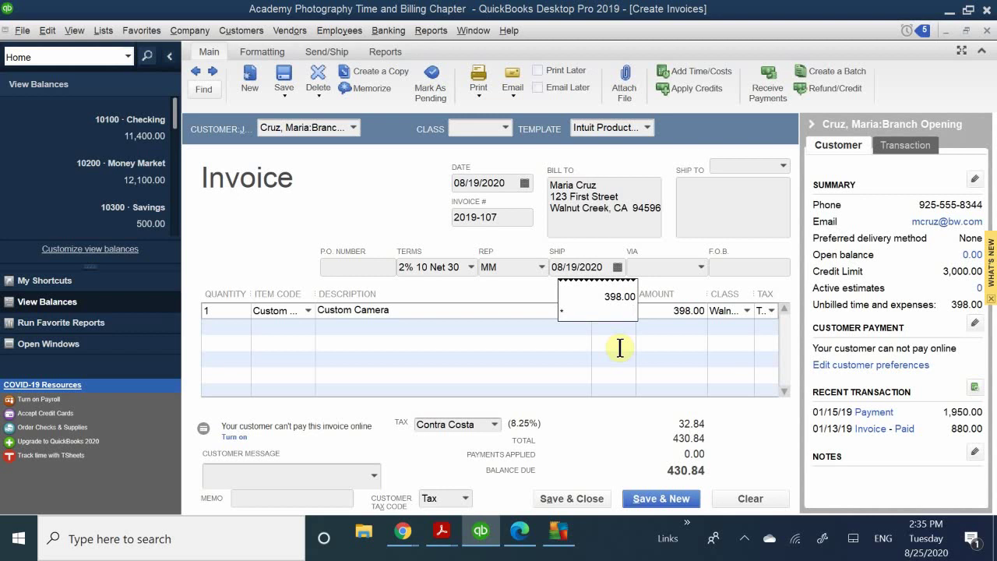
{"action": "type", "text": "1.20"}
{"action": "key", "text": "Return"}
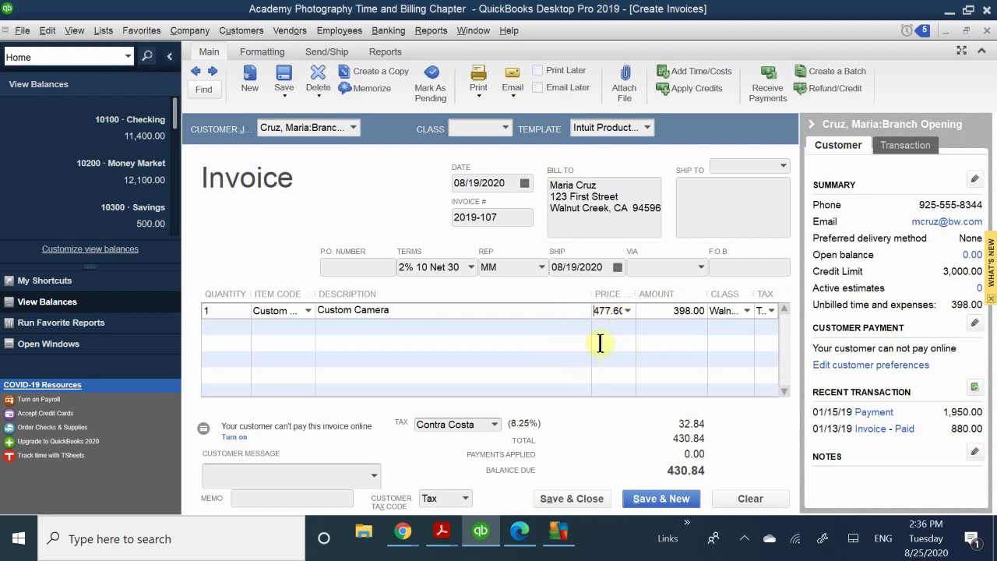
{"action": "left_click", "coordinate": [657, 327]}
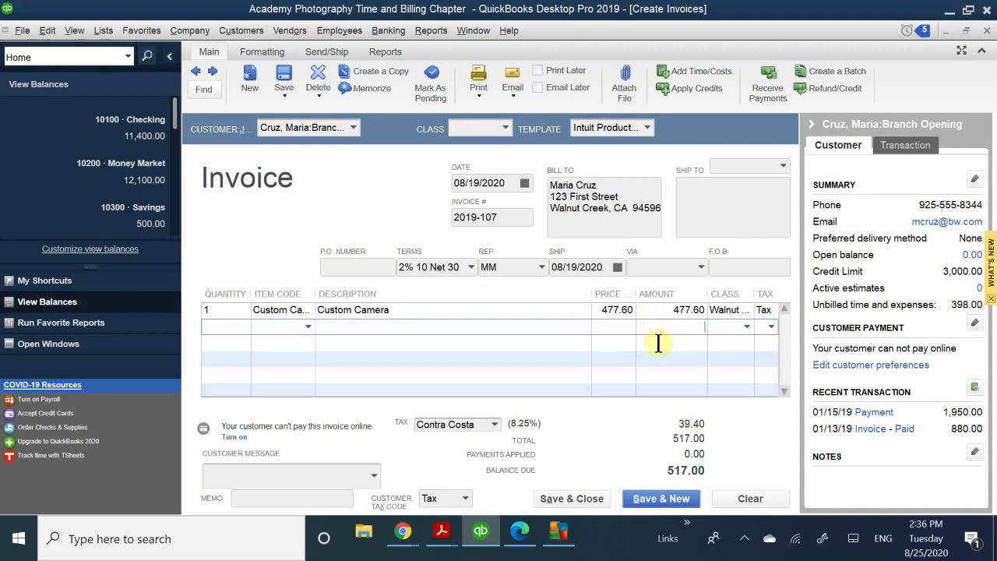
{"action": "left_click", "coordinate": [624, 343]}
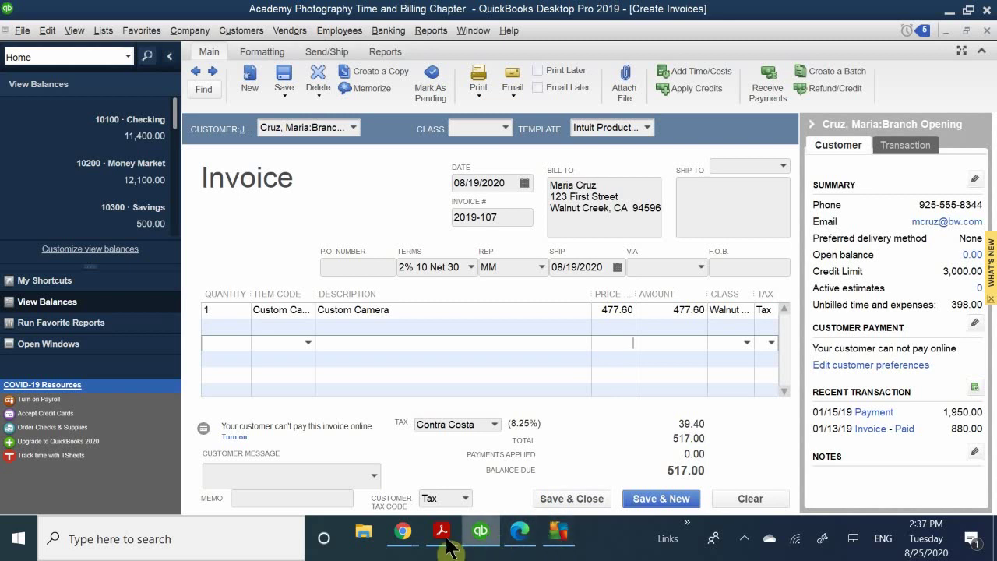
Switch to QB CH 9.pdf in Acrobat Reader and compare the invoice with Figure 9-20
{"action": "mouse_move", "coordinate": [434, 545]}
{"action": "left_click", "coordinate": [419, 470]}
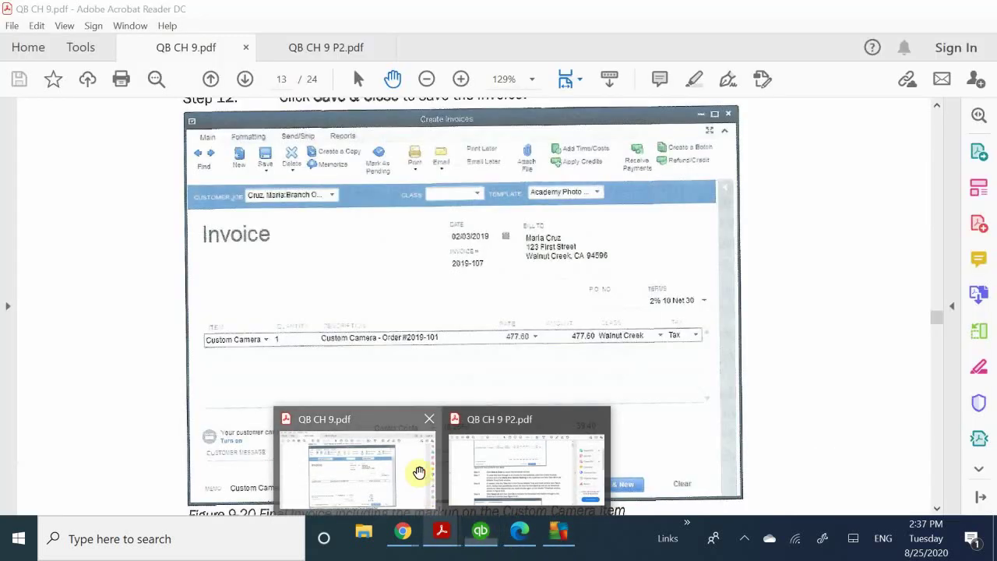
{"action": "scroll", "coordinate": [513, 334], "scroll_direction": "down", "scroll_amount": 2}
{"action": "scroll", "coordinate": [513, 333], "scroll_direction": "down", "scroll_amount": 1}
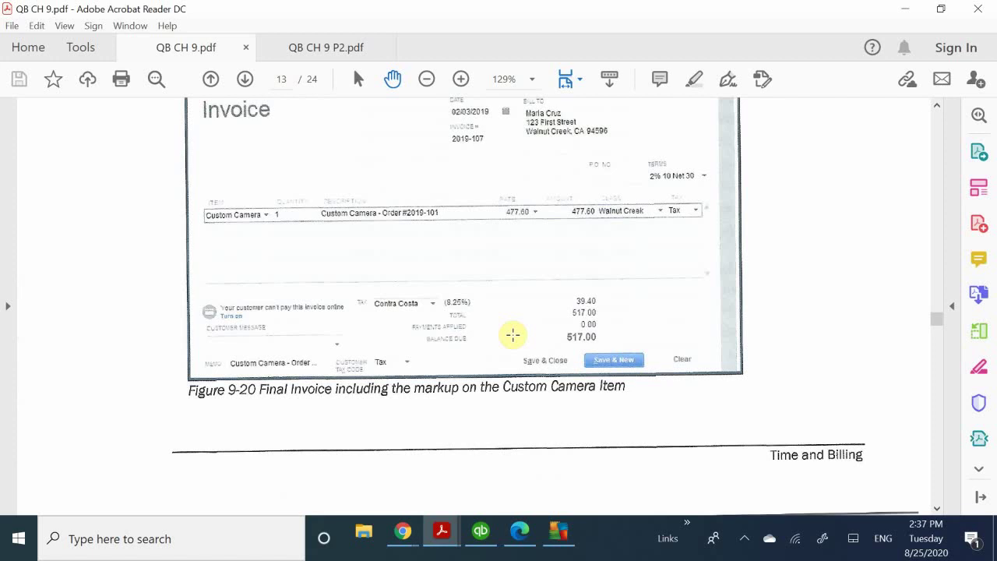
{"action": "scroll", "coordinate": [616, 332], "scroll_direction": "up", "scroll_amount": 2}
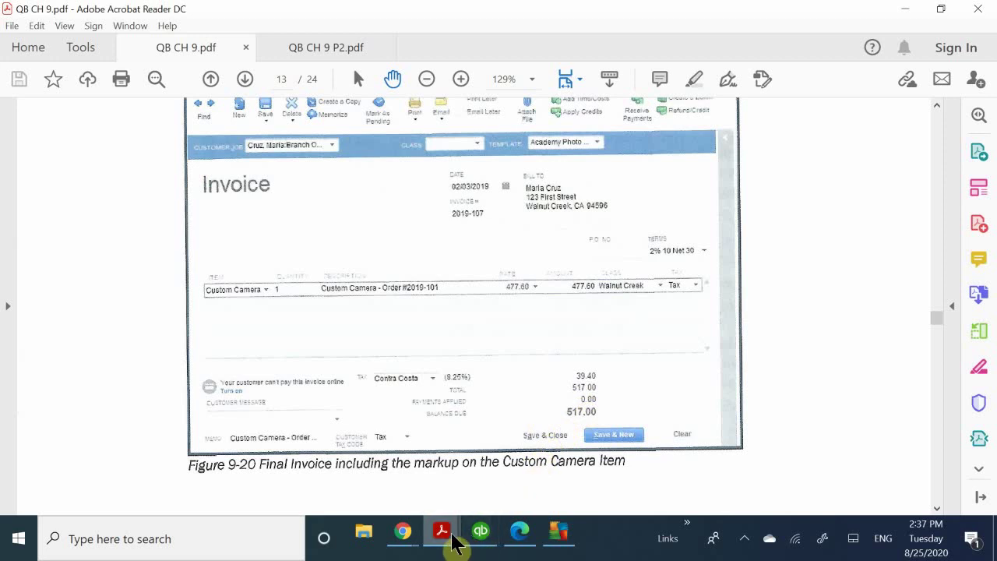
Switch back to QuickBooks and add the customer message "Thank you for your business." and the memo "Custom Camera for" plus the customer's name
{"action": "left_click", "coordinate": [481, 533]}
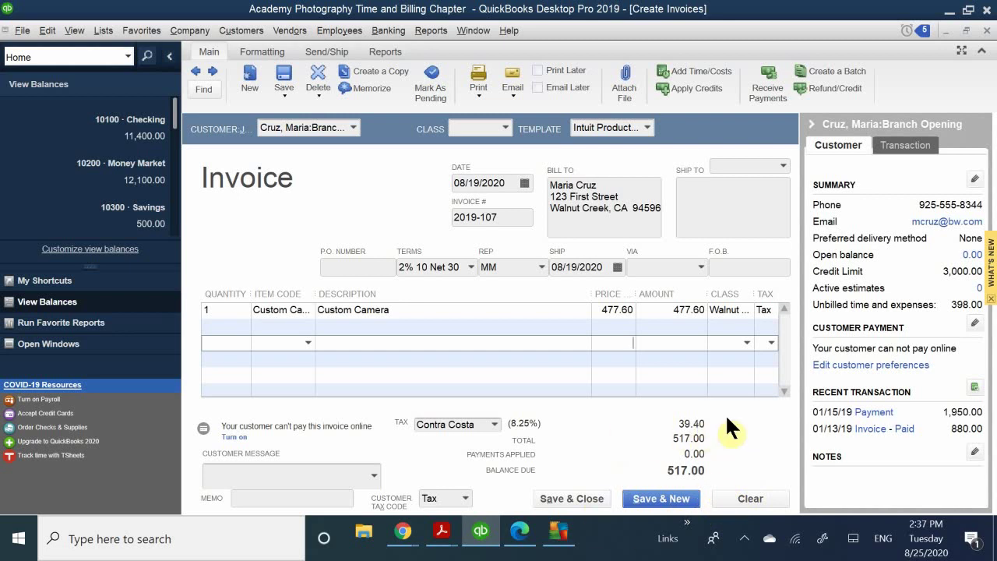
{"action": "left_click", "coordinate": [284, 475]}
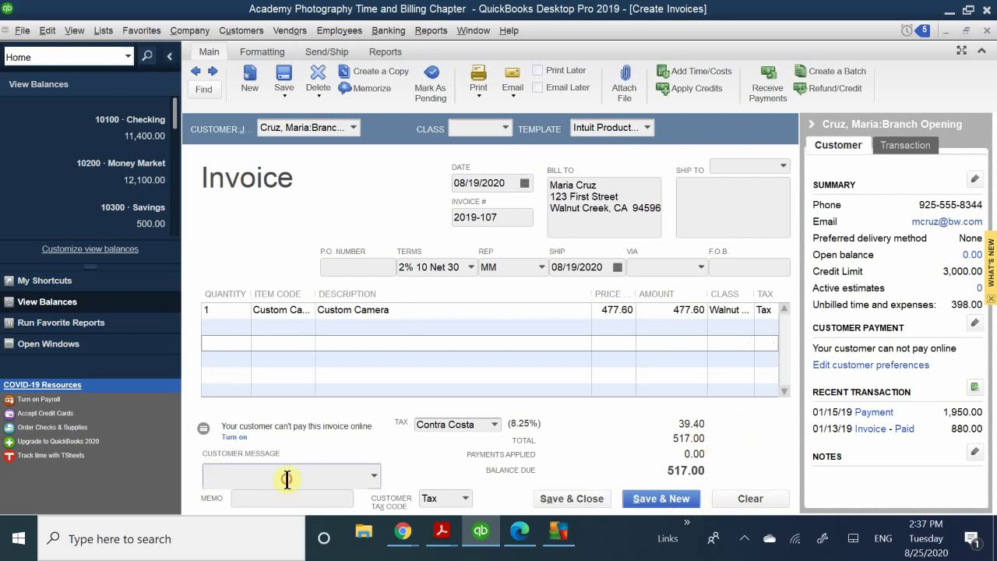
{"action": "mouse_move", "coordinate": [522, 536]}
{"action": "type", "text": "Thank you for your business."}
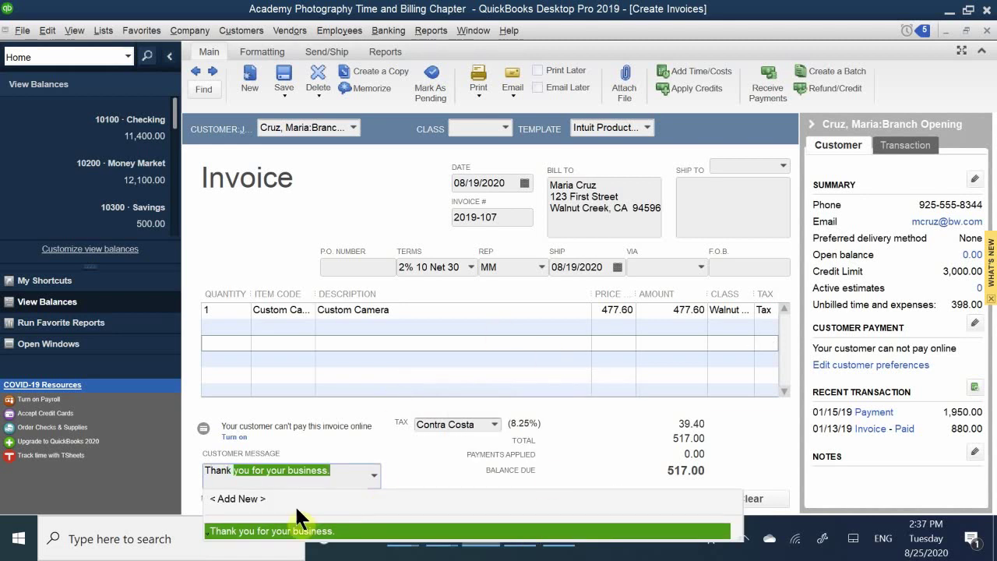
{"action": "left_click", "coordinate": [312, 533]}
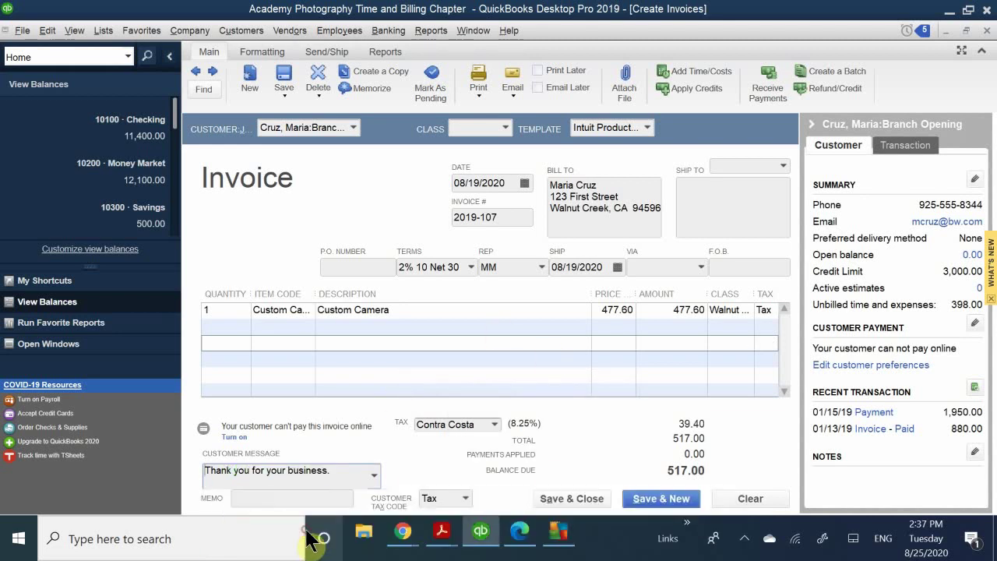
{"action": "left_click", "coordinate": [263, 499]}
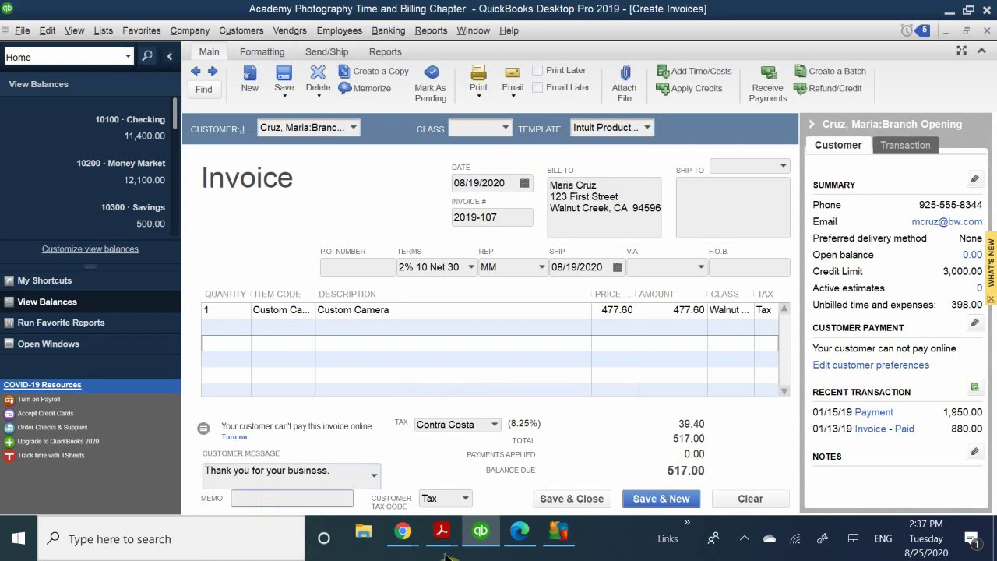
{"action": "type", "text": "Custom Camera for Mar"}
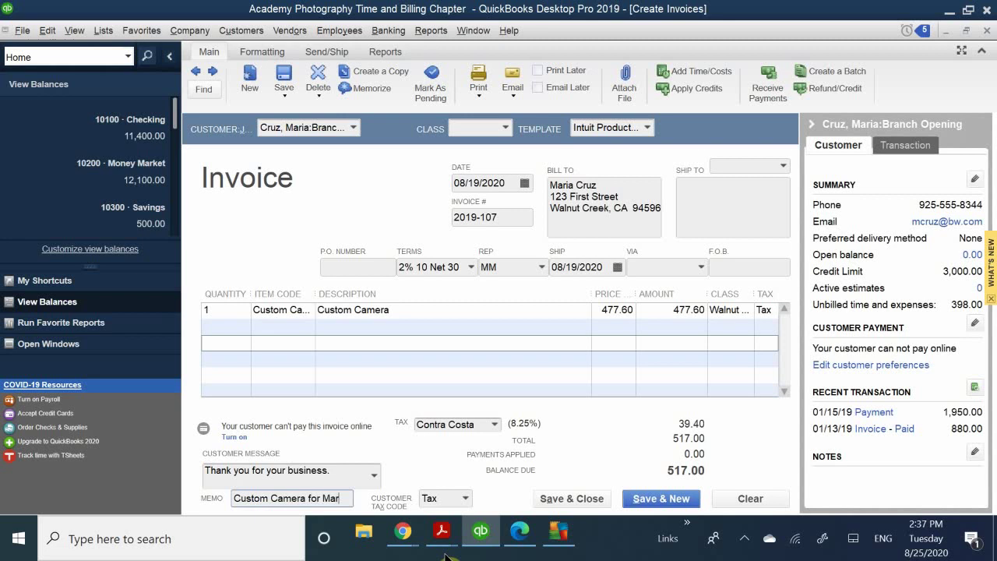
{"action": "type", "text": "ia Cruiz"}
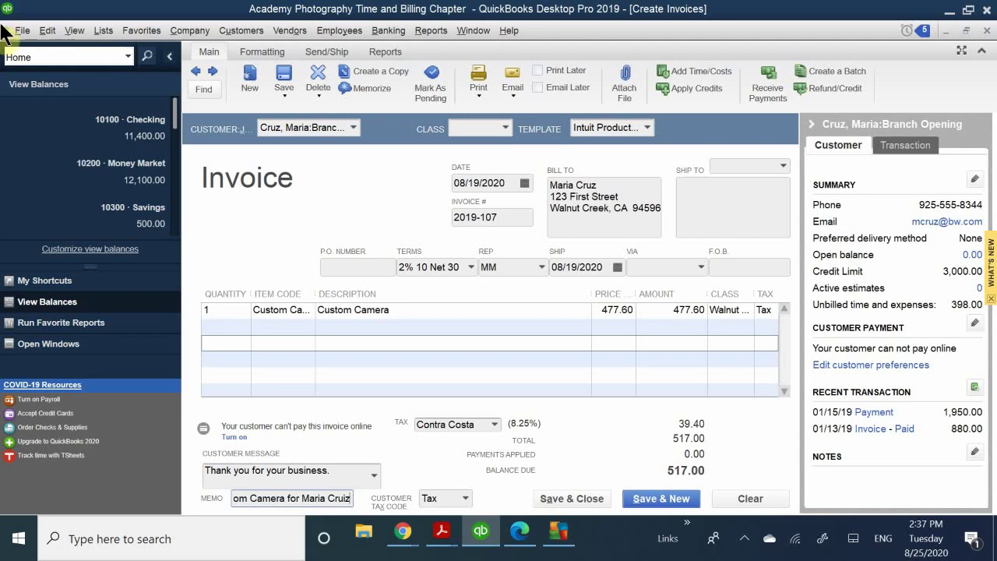
Assign the invoice to the Walnut Creek class, set its invoice number to 2020-107, and save and close it
{"action": "left_click", "coordinate": [468, 128]}
{"action": "type", "text": "w"}
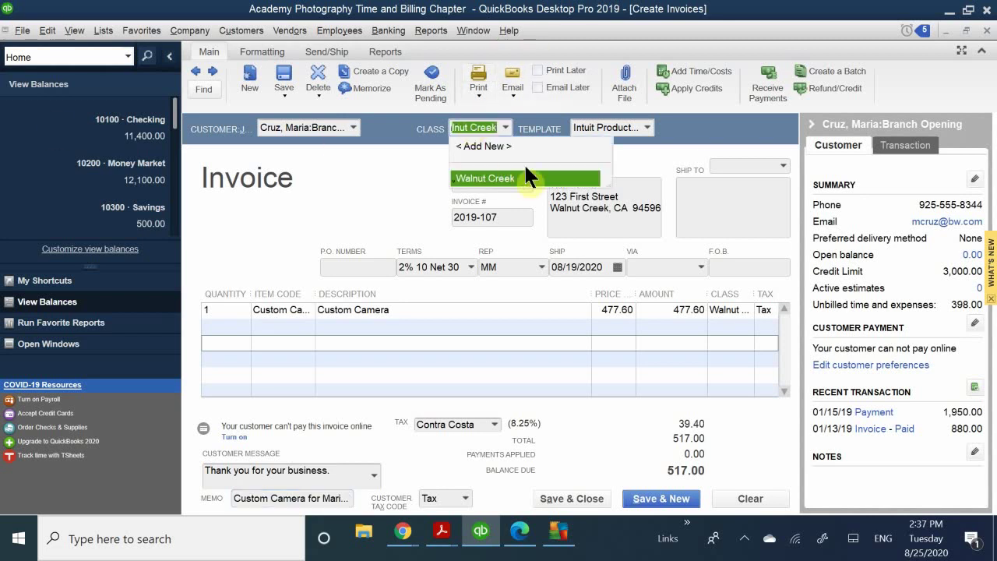
{"action": "left_click", "coordinate": [487, 180]}
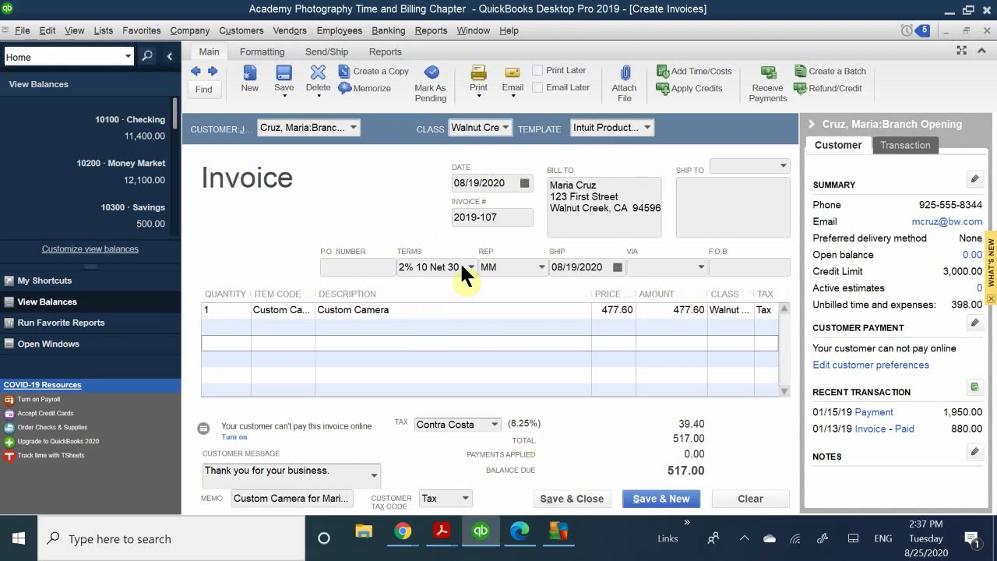
{"action": "left_click", "coordinate": [501, 217]}
{"action": "type", "text": "2020"}
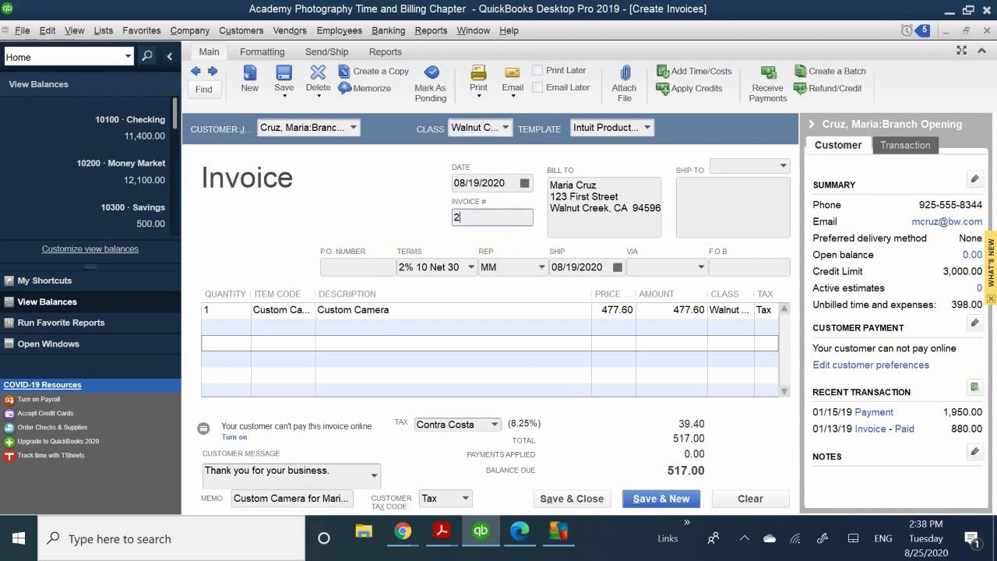
{"action": "type", "text": "-107"}
{"action": "left_click", "coordinate": [563, 497]}
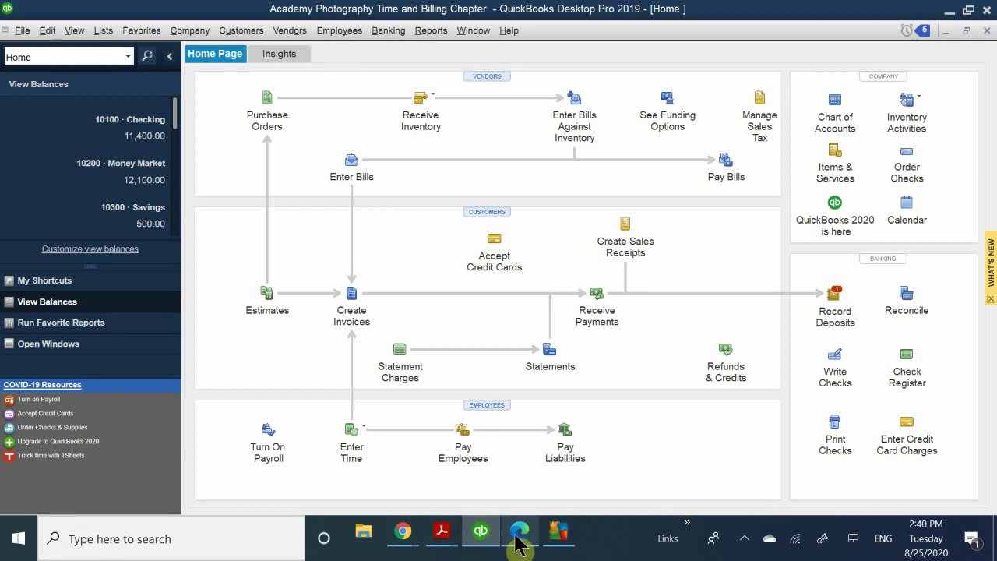
Switch to QB CH 9.pdf in Acrobat Reader and read page 274 on tracking subcontracted labor with service items, including Step 1 and Figure 9-21
{"action": "mouse_move", "coordinate": [519, 543]}
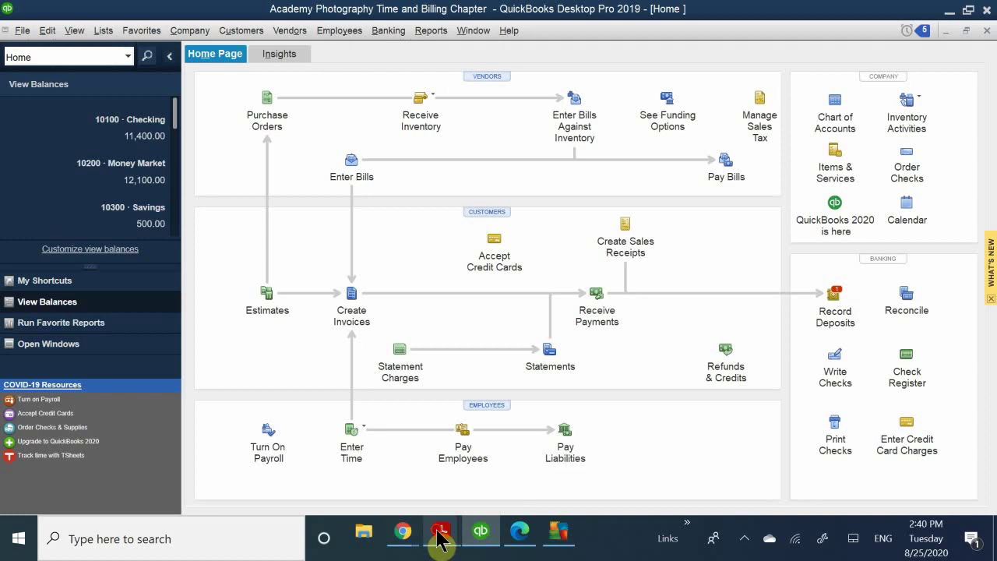
{"action": "mouse_move", "coordinate": [442, 531]}
{"action": "left_click", "coordinate": [388, 491]}
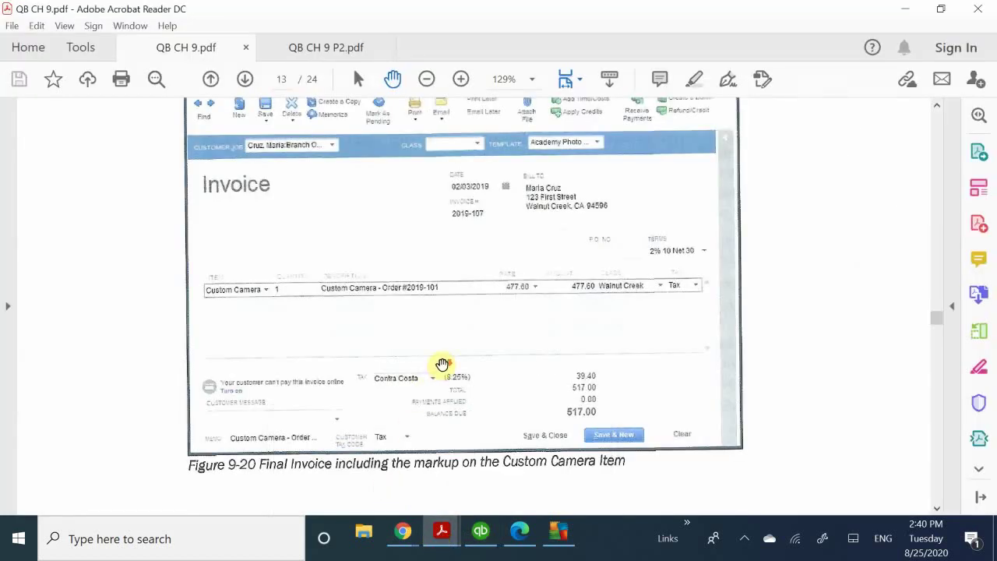
{"action": "scroll", "coordinate": [517, 336], "scroll_direction": "down", "scroll_amount": 10}
{"action": "scroll", "coordinate": [520, 334], "scroll_direction": "down", "scroll_amount": 5}
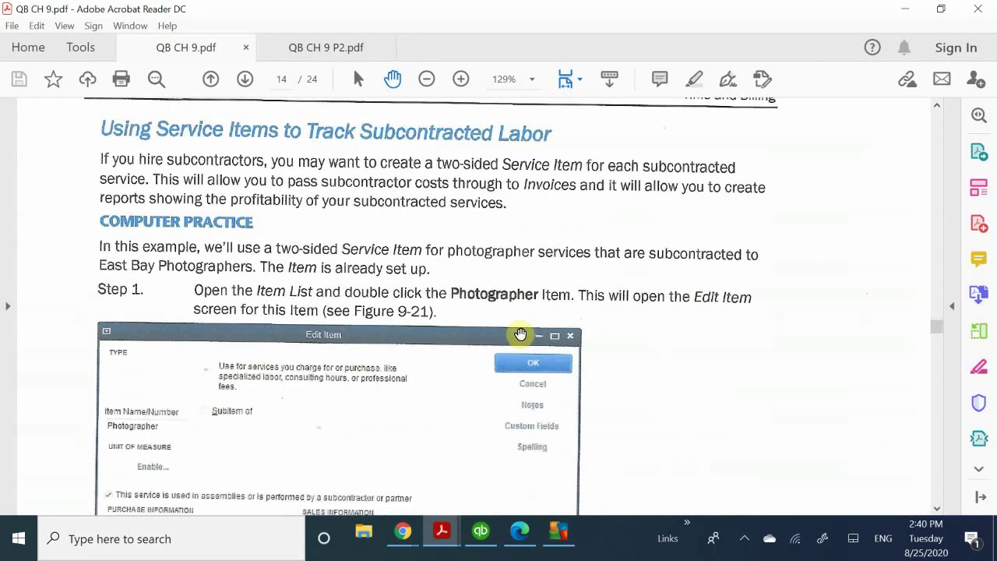
{"action": "scroll", "coordinate": [520, 333], "scroll_direction": "up", "scroll_amount": 2}
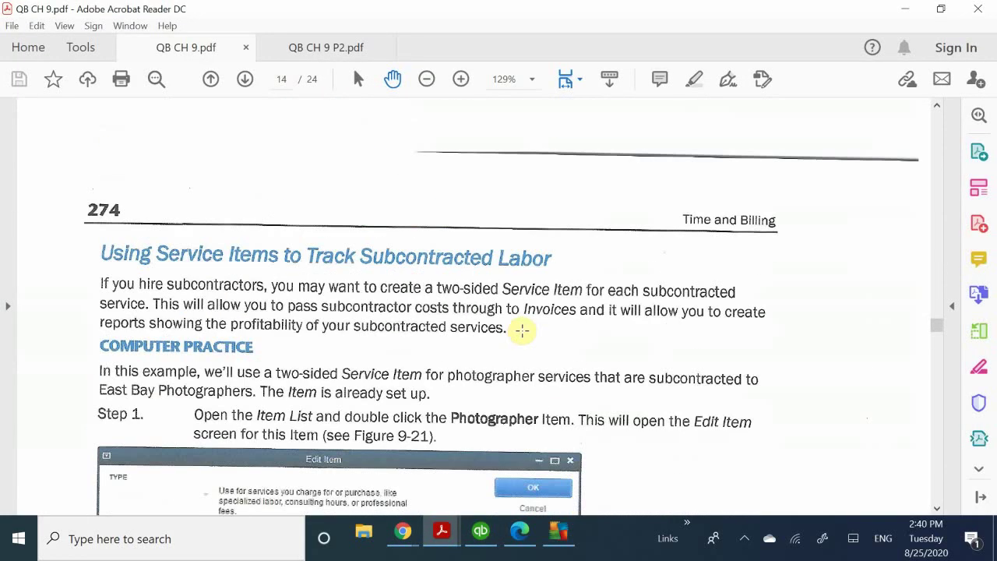
{"action": "scroll", "coordinate": [522, 330], "scroll_direction": "up", "scroll_amount": 10}
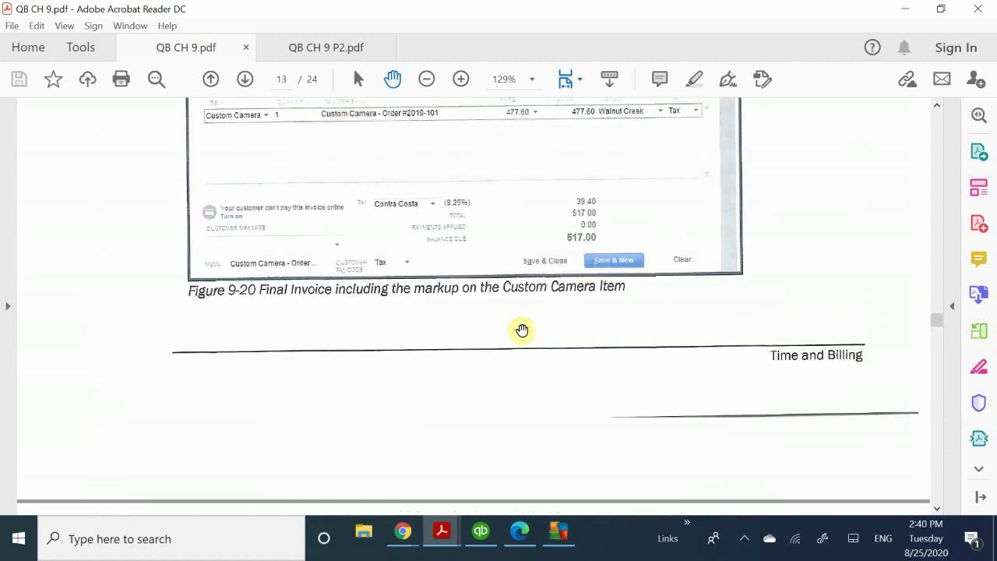
{"action": "scroll", "coordinate": [523, 329], "scroll_direction": "down", "scroll_amount": 5}
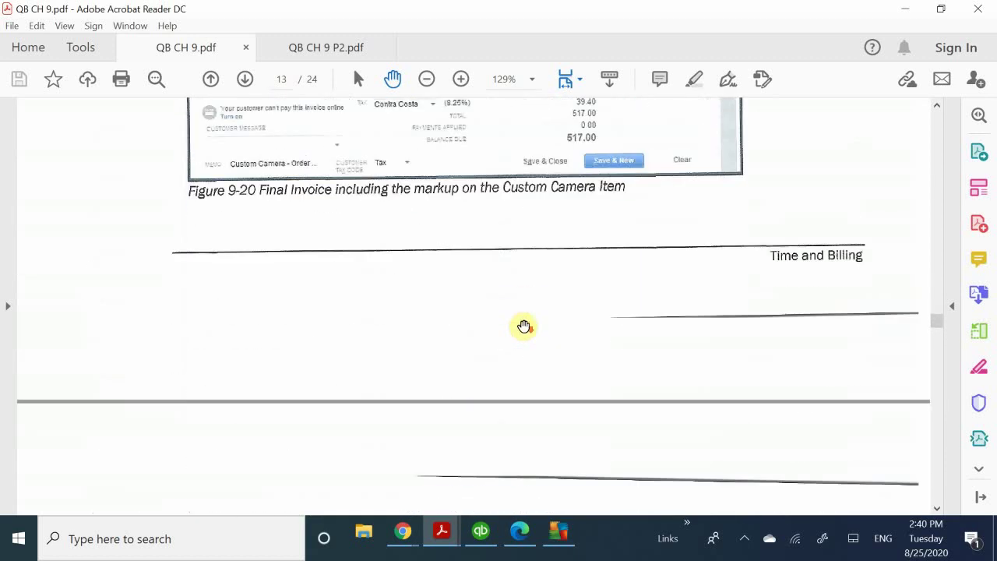
{"action": "scroll", "coordinate": [523, 326], "scroll_direction": "down", "scroll_amount": 5}
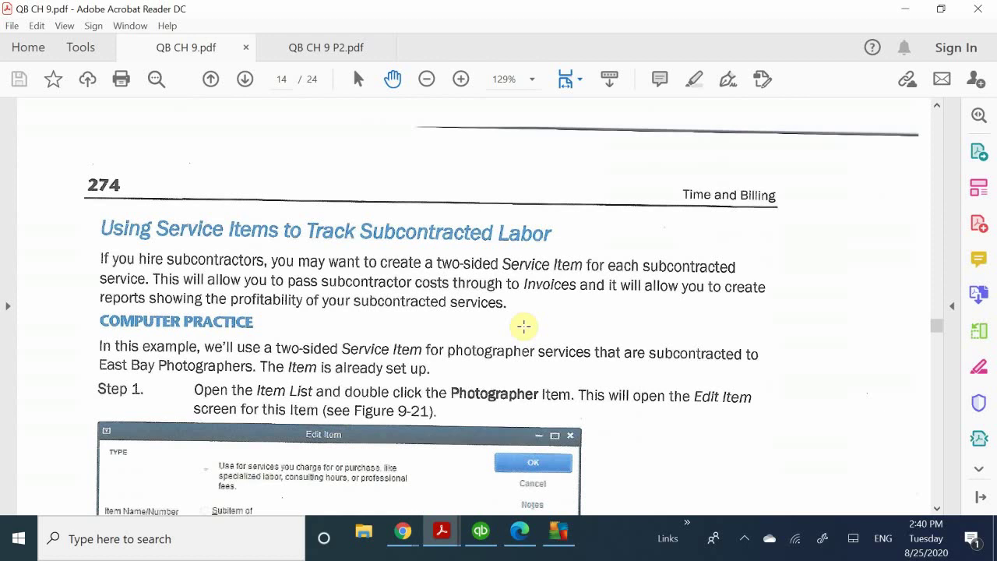
{"action": "scroll", "coordinate": [523, 326], "scroll_direction": "down", "scroll_amount": 1}
{"action": "scroll", "coordinate": [524, 325], "scroll_direction": "down", "scroll_amount": 1}
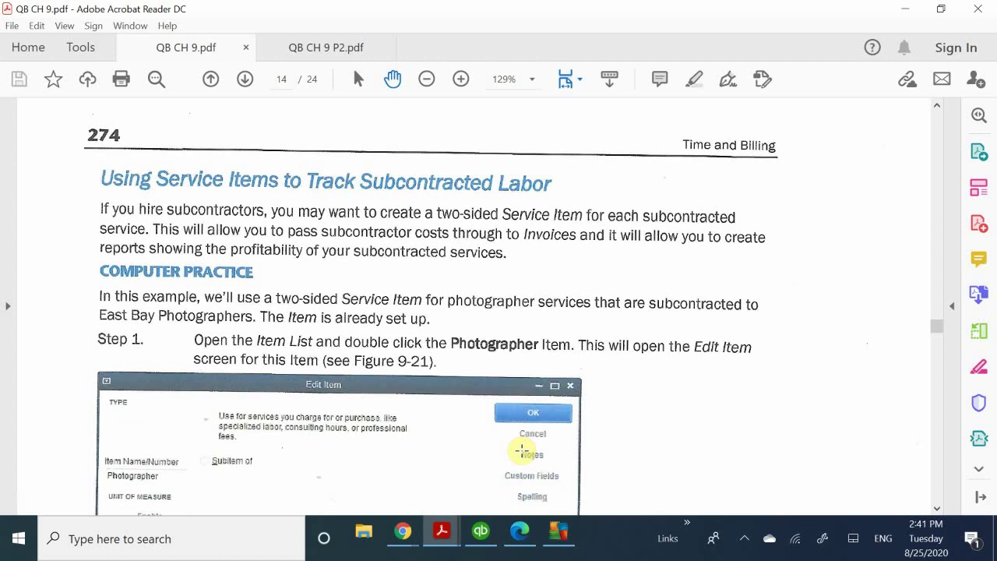
{"action": "scroll", "coordinate": [538, 393], "scroll_direction": "down", "scroll_amount": 5}
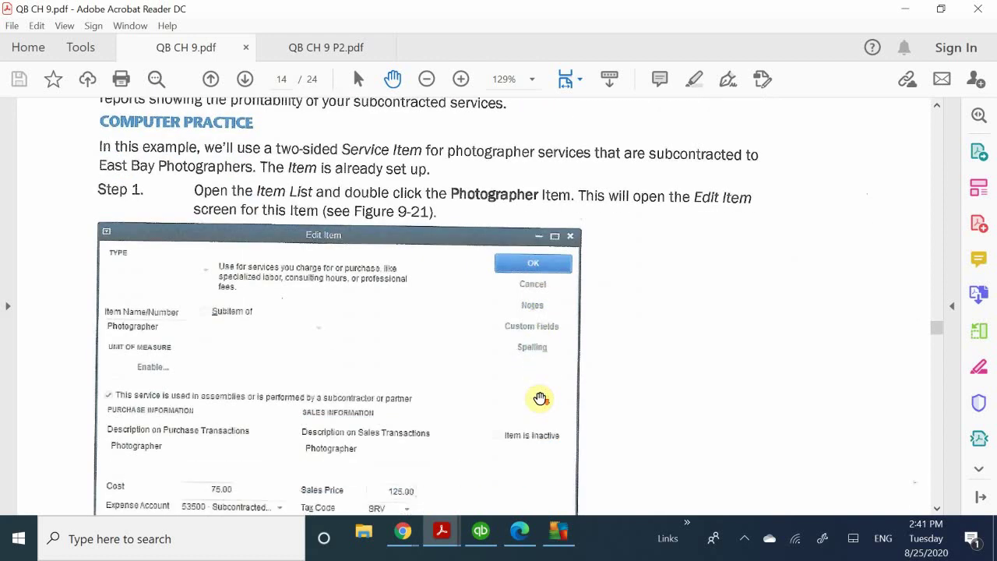
{"action": "scroll", "coordinate": [540, 398], "scroll_direction": "down", "scroll_amount": 1}
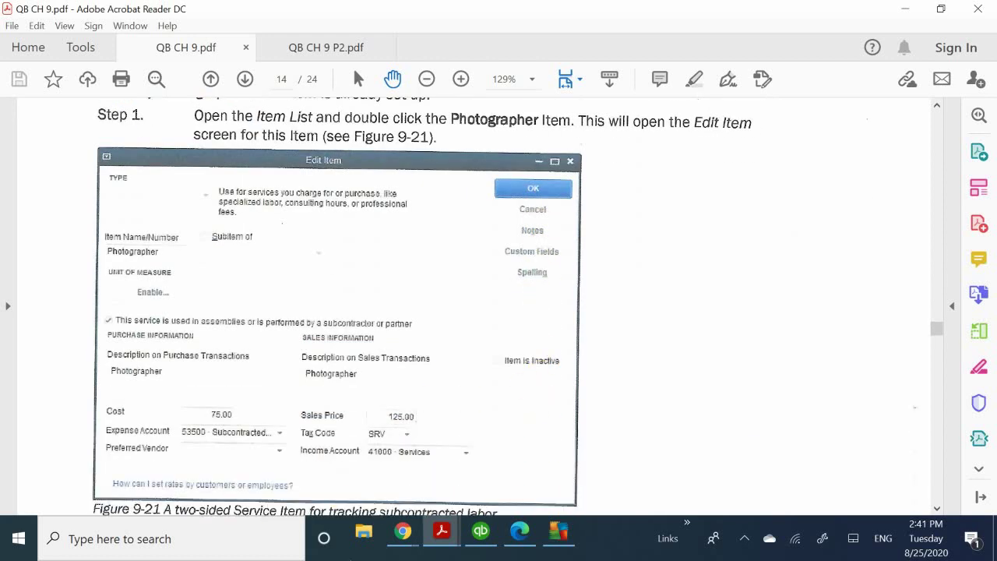
Switch back to QuickBooks and open the Photographer service item from the Item List for editing
{"action": "left_click", "coordinate": [482, 538]}
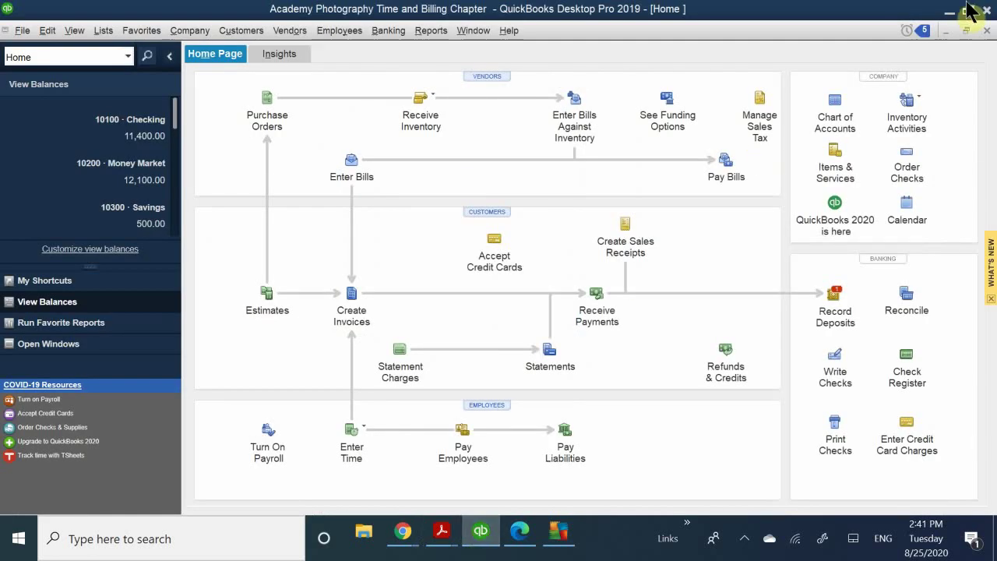
{"action": "left_click", "coordinate": [834, 151]}
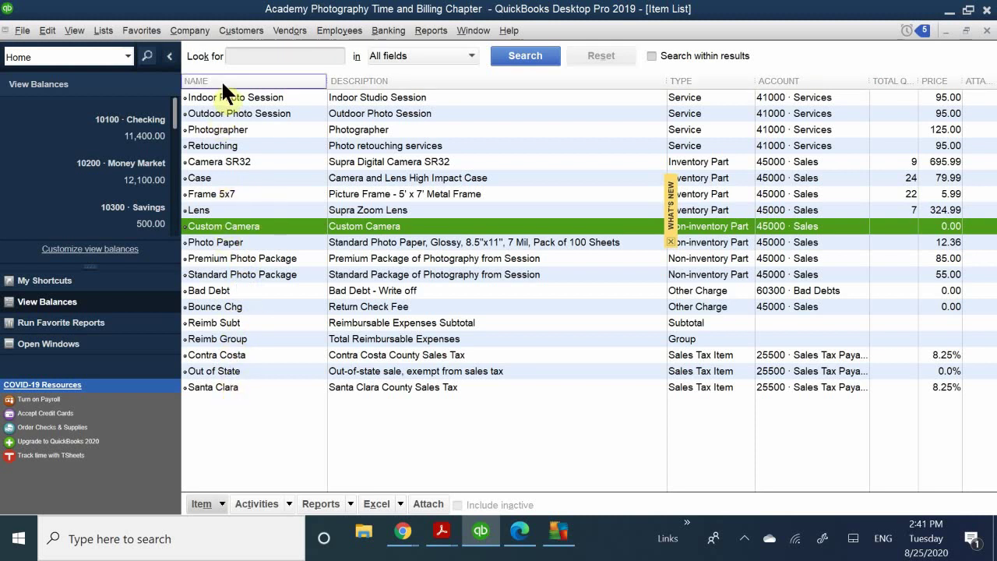
{"action": "left_click", "coordinate": [232, 129]}
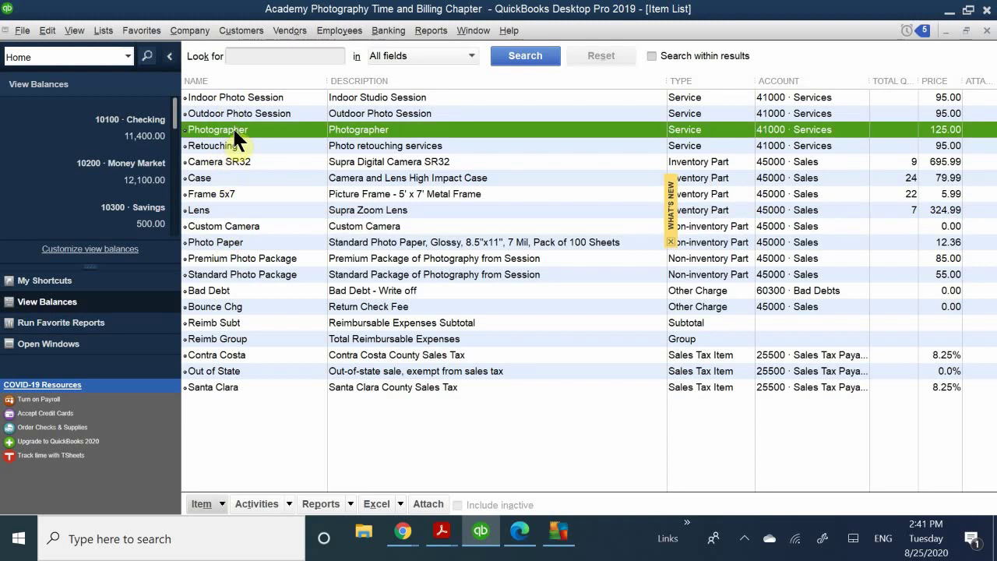
{"action": "left_click", "coordinate": [221, 145]}
{"action": "left_click", "coordinate": [237, 126]}
{"action": "double_click", "coordinate": [226, 128]}
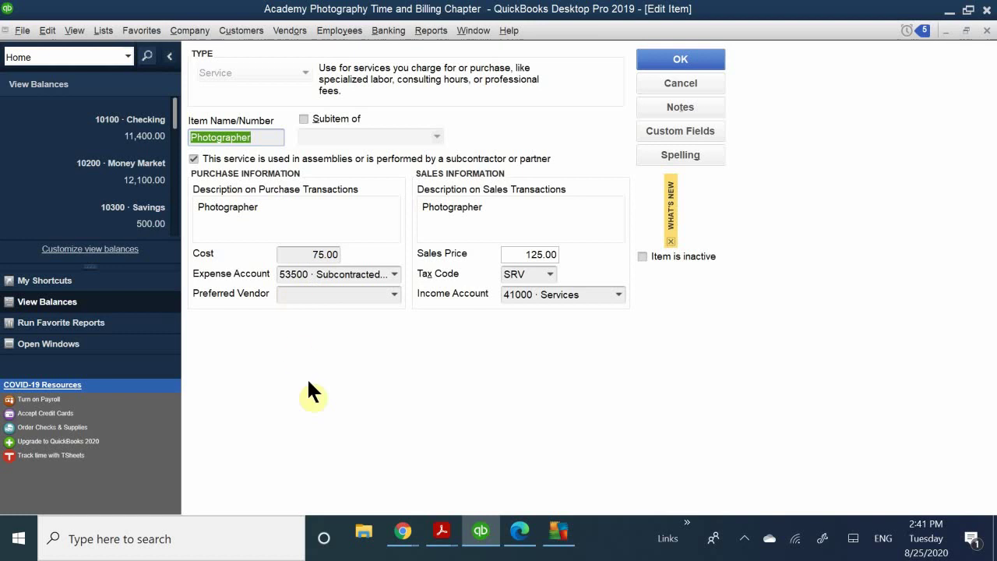
Compare Figure 9-21 in QB CH 9.pdf in Acrobat Reader with the Photographer item's settings in QuickBooks
{"action": "left_click", "coordinate": [438, 537]}
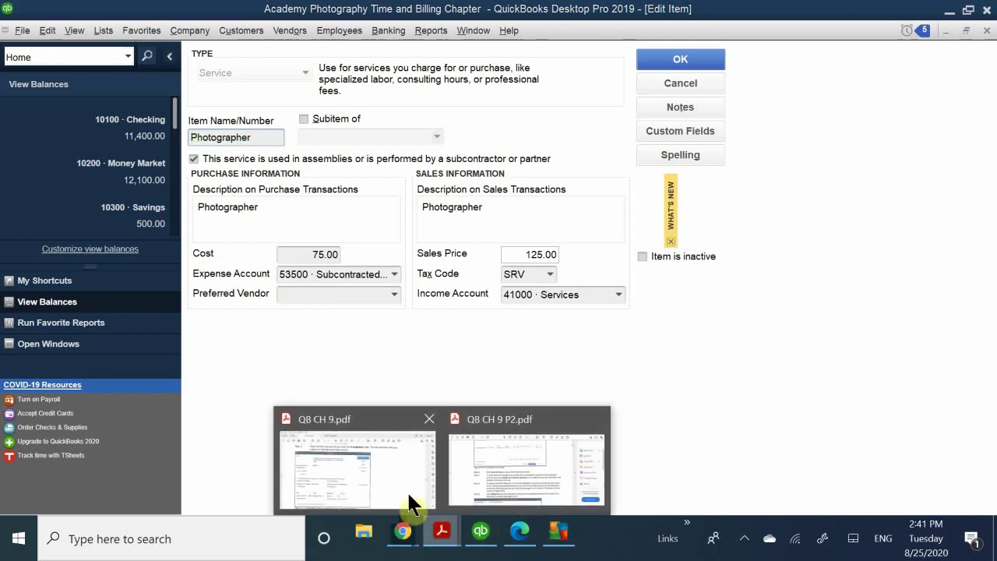
{"action": "left_click", "coordinate": [393, 484]}
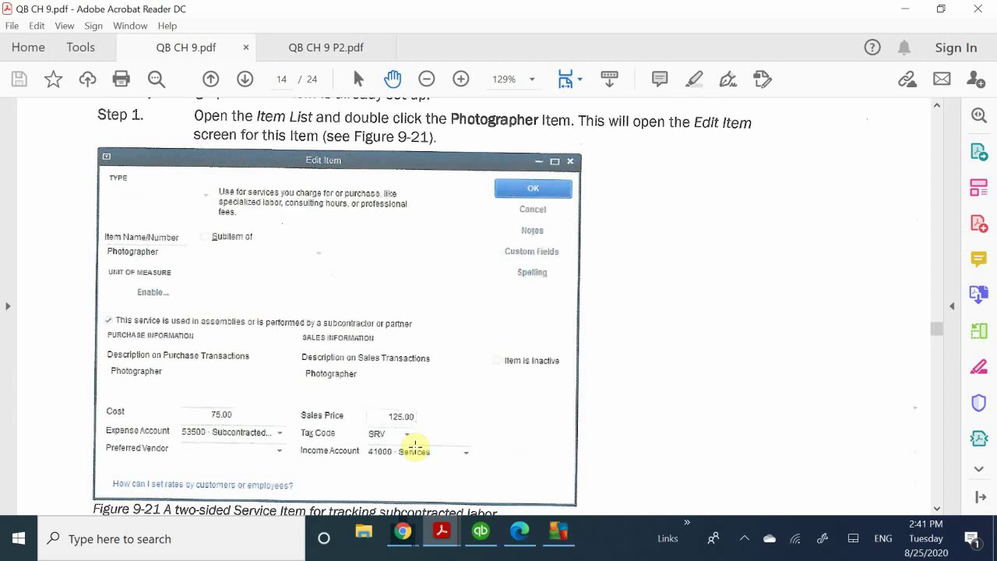
{"action": "scroll", "coordinate": [415, 446], "scroll_direction": "up", "scroll_amount": 3}
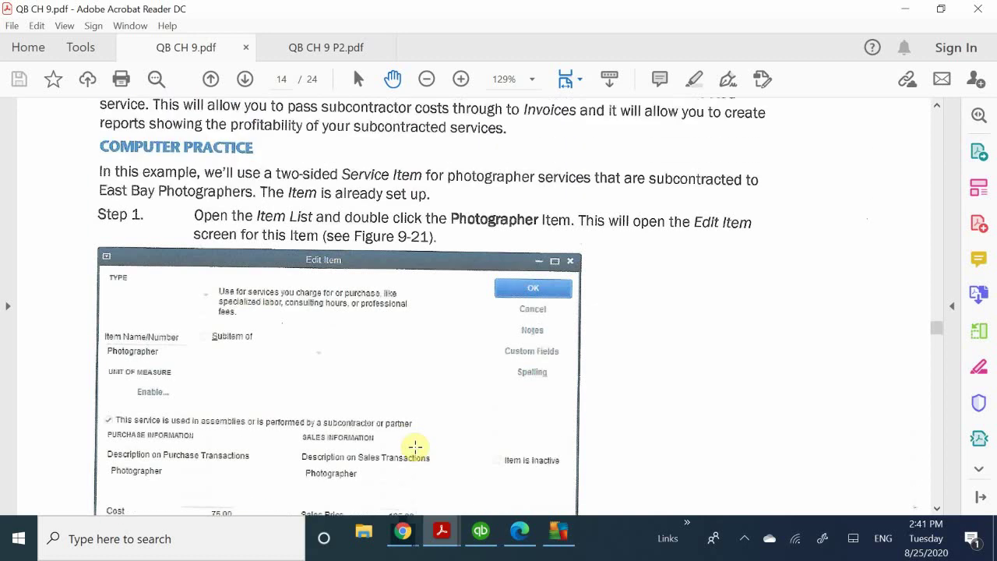
{"action": "scroll", "coordinate": [416, 447], "scroll_direction": "down", "scroll_amount": 1}
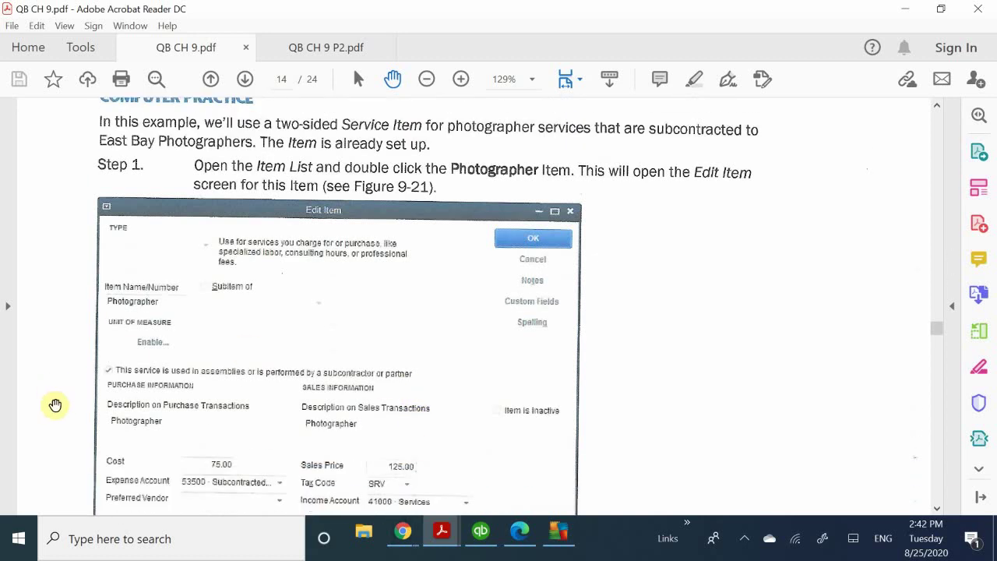
{"action": "scroll", "coordinate": [145, 470], "scroll_direction": "down", "scroll_amount": 1}
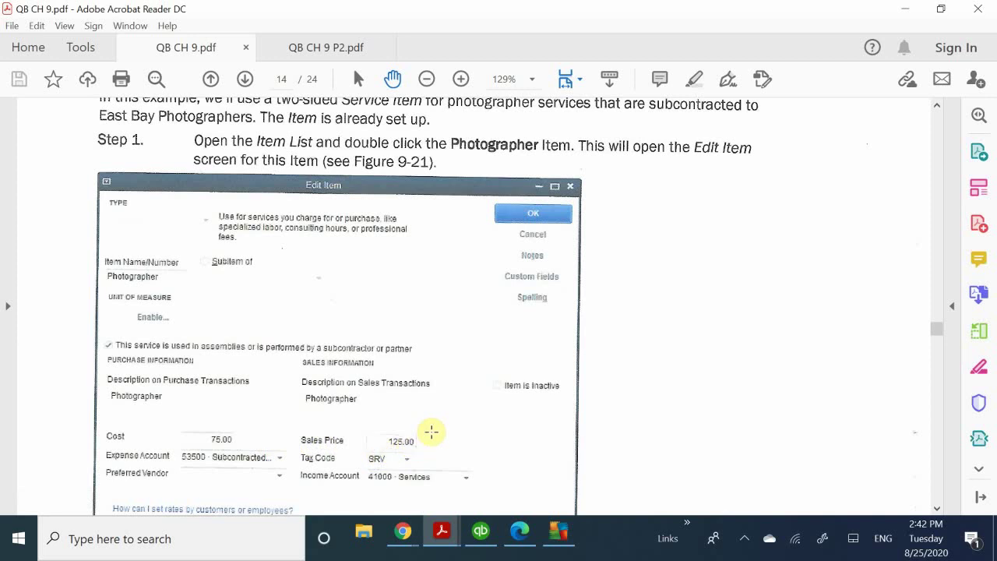
{"action": "scroll", "coordinate": [432, 431], "scroll_direction": "down", "scroll_amount": 3}
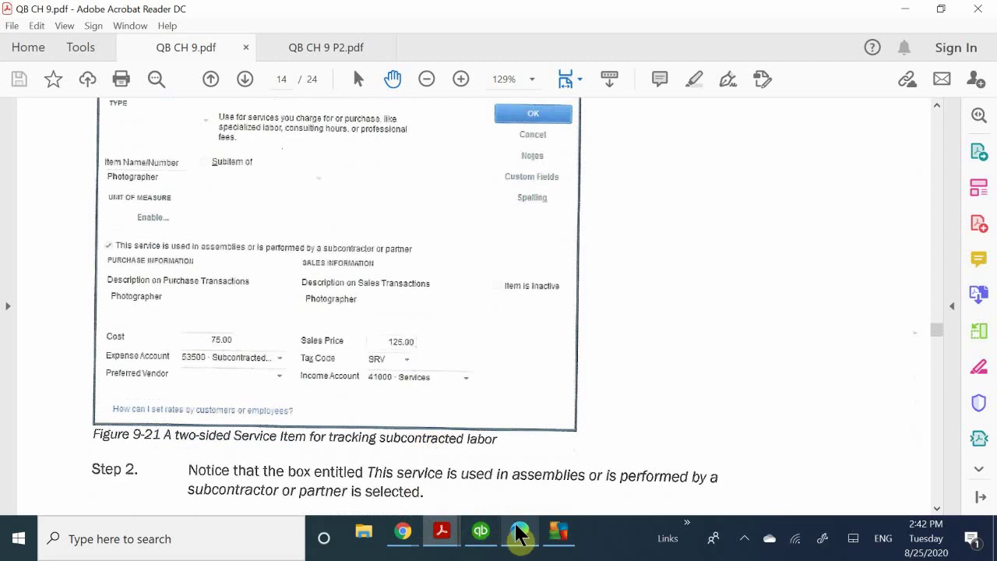
{"action": "mouse_move", "coordinate": [505, 538]}
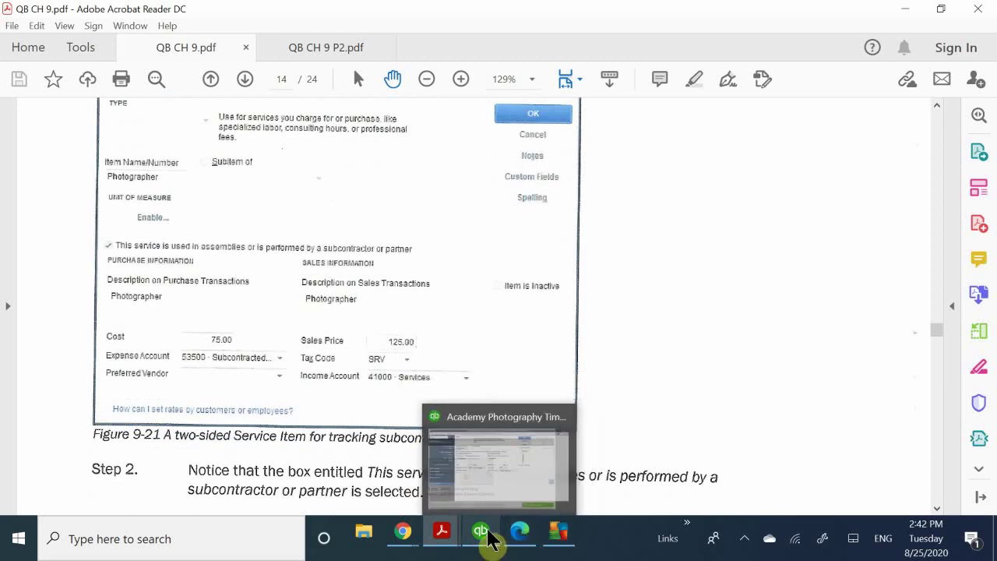
{"action": "left_click", "coordinate": [504, 477]}
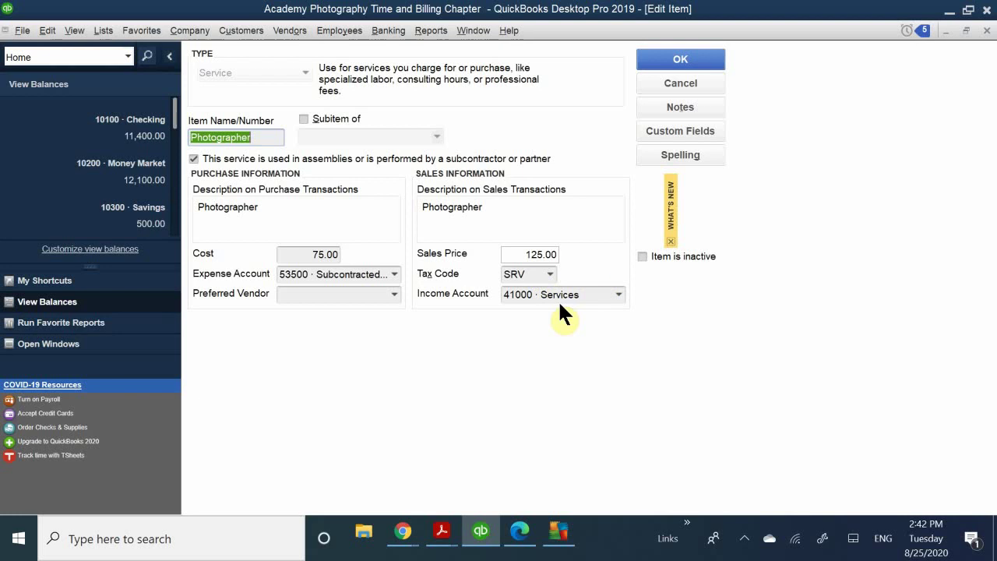
Switch to QB CH 9.pdf in Acrobat Reader and read Steps 2 to 6 below Figure 9-21 on closing the item and entering the subcontractor bill
{"action": "left_click", "coordinate": [438, 547]}
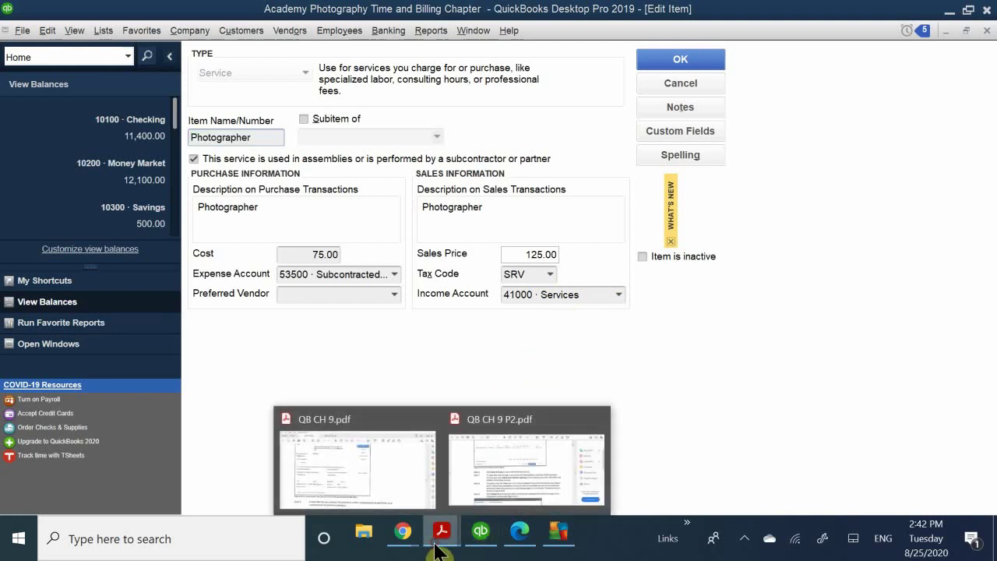
{"action": "left_click", "coordinate": [389, 476]}
{"action": "scroll", "coordinate": [421, 415], "scroll_direction": "down", "scroll_amount": 1}
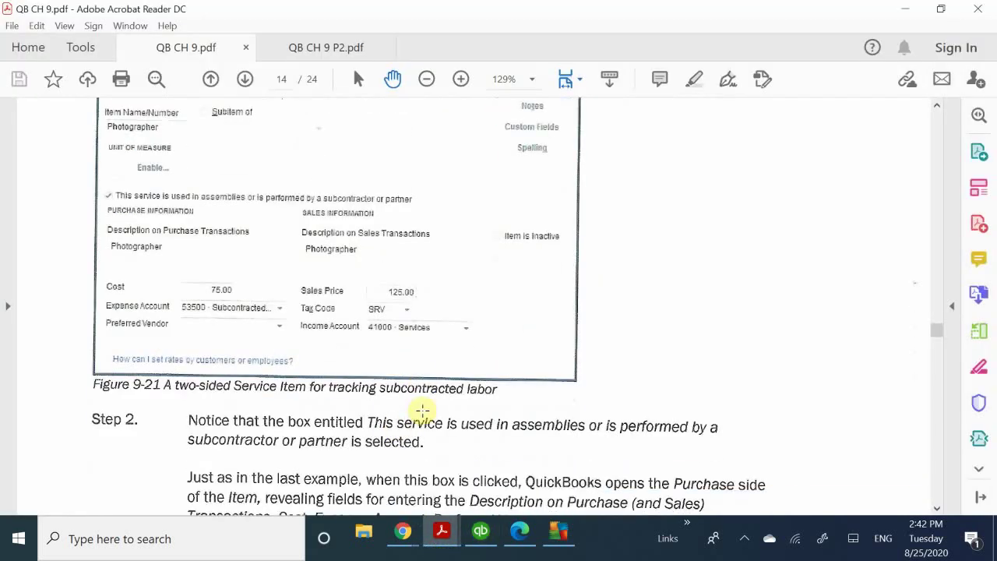
{"action": "scroll", "coordinate": [422, 411], "scroll_direction": "down", "scroll_amount": 1}
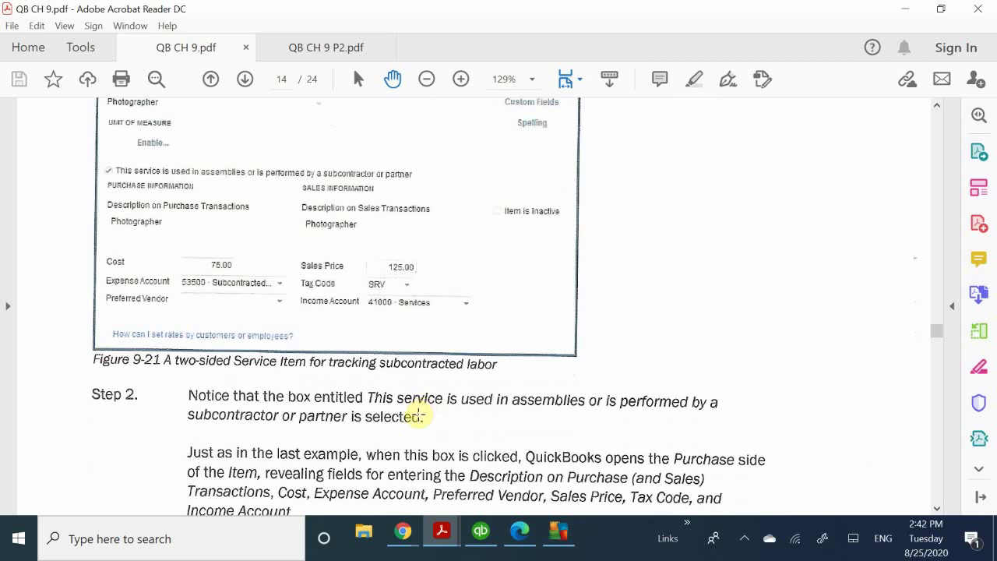
{"action": "scroll", "coordinate": [419, 413], "scroll_direction": "down", "scroll_amount": 1}
{"action": "scroll", "coordinate": [419, 413], "scroll_direction": "down", "scroll_amount": 3}
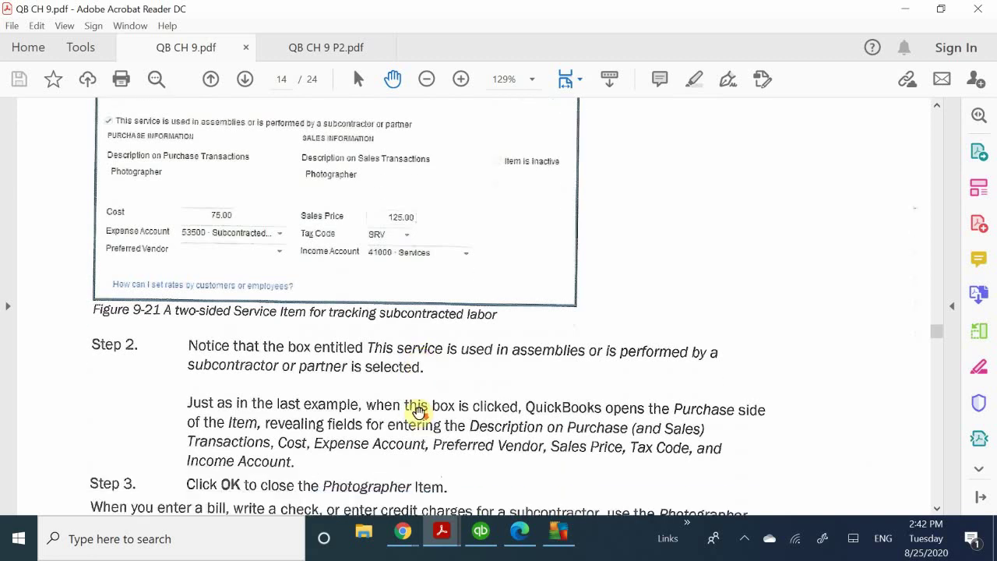
{"action": "scroll", "coordinate": [419, 413], "scroll_direction": "down", "scroll_amount": 1}
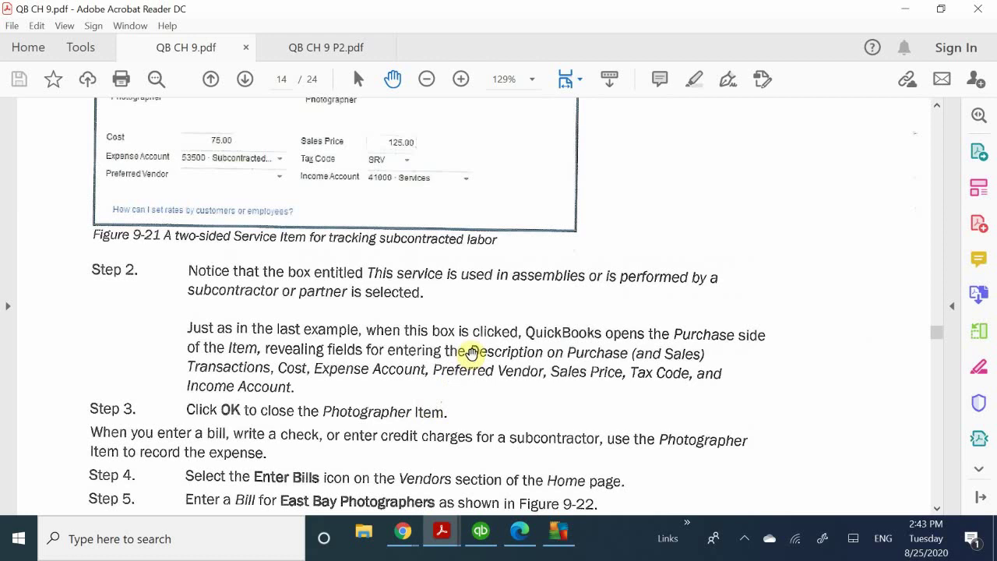
{"action": "scroll", "coordinate": [471, 352], "scroll_direction": "down", "scroll_amount": 6}
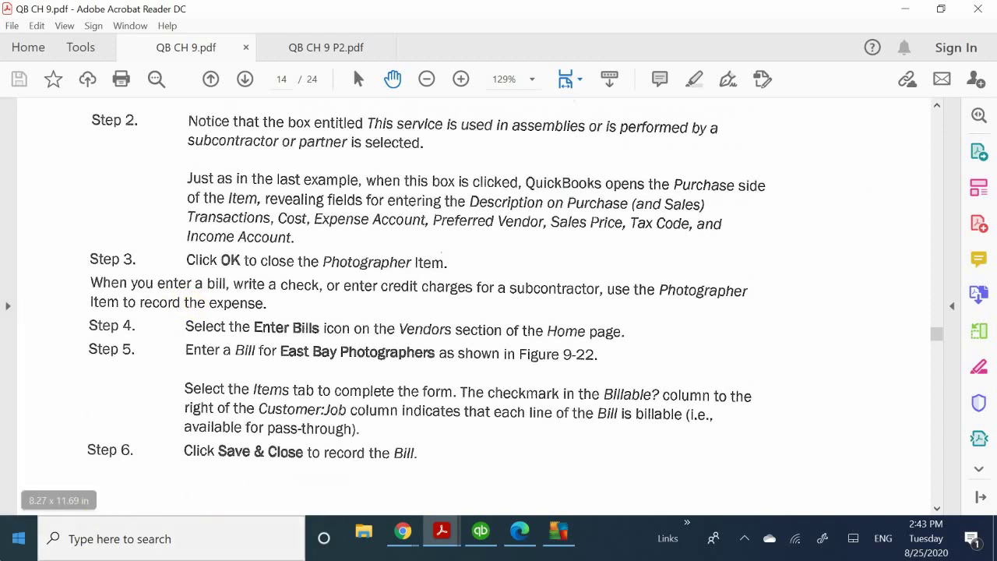
Switch back to QuickBooks, accept and close the Photographer item, and close the Item List
{"action": "left_click", "coordinate": [491, 533]}
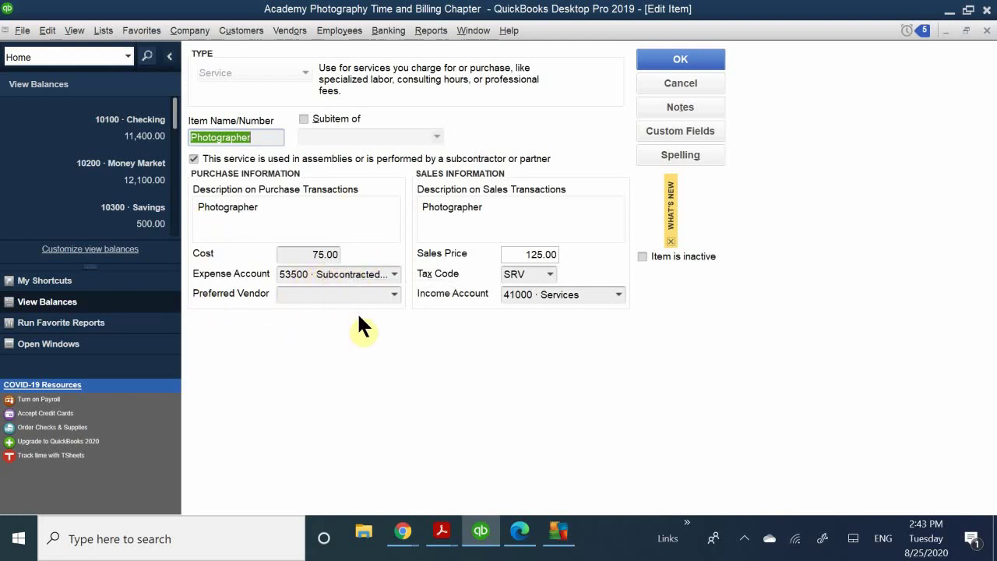
{"action": "left_click", "coordinate": [669, 56]}
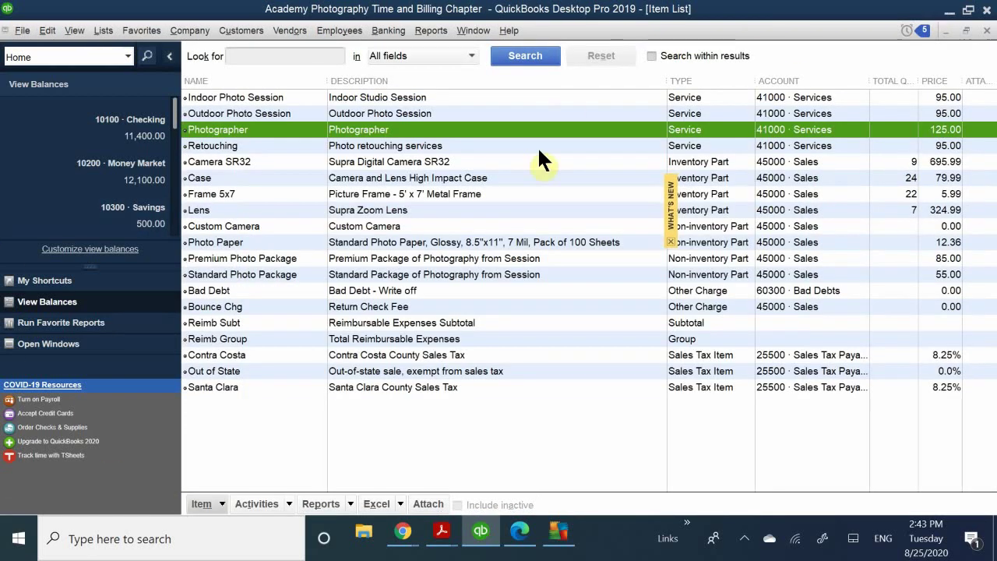
{"action": "left_click", "coordinate": [987, 30]}
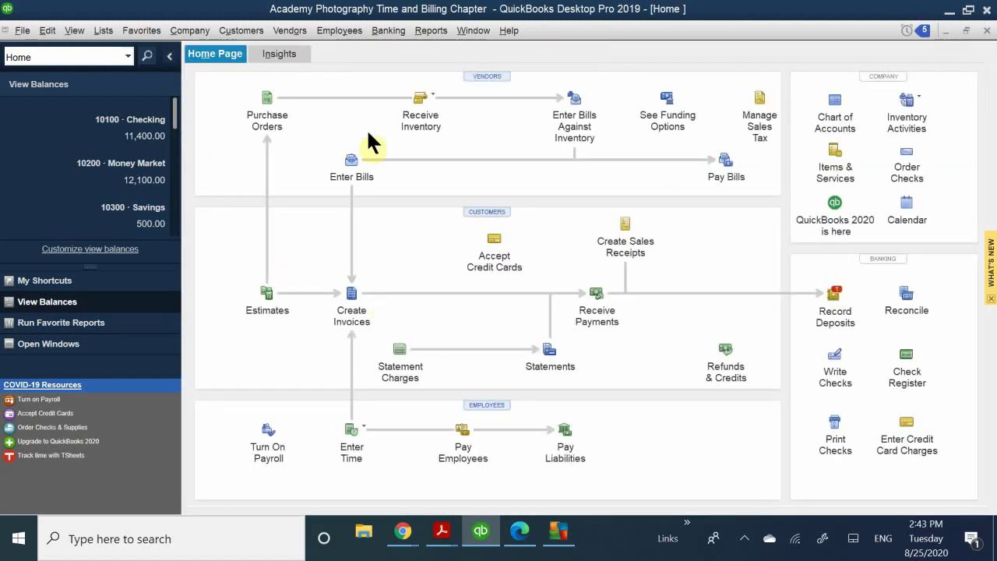
Open a new vendor bill from the Home page and set its vendor to East Bay Photographers
{"action": "left_click", "coordinate": [350, 171]}
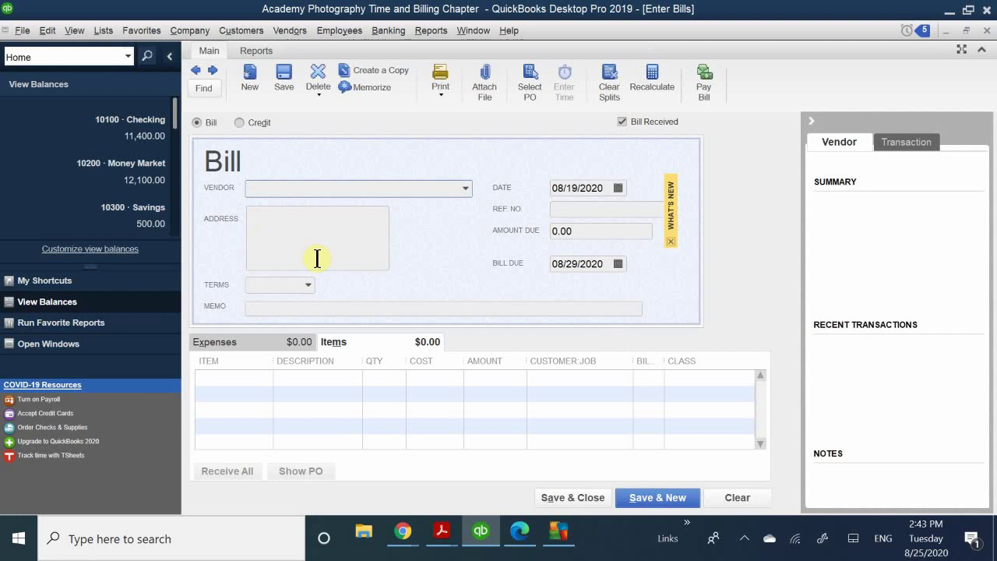
{"action": "type", "text": "East Bay Photographers"}
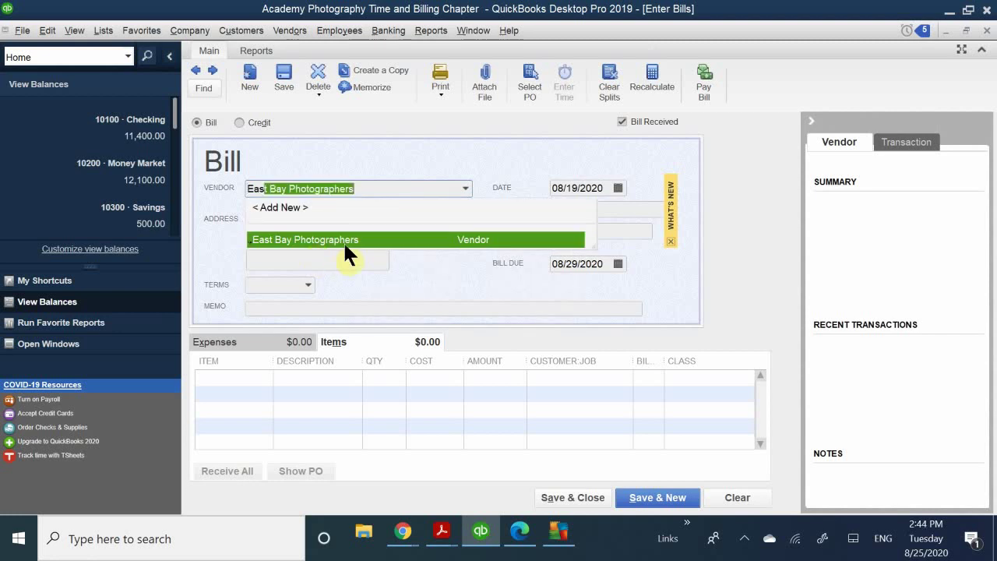
{"action": "left_click", "coordinate": [349, 240]}
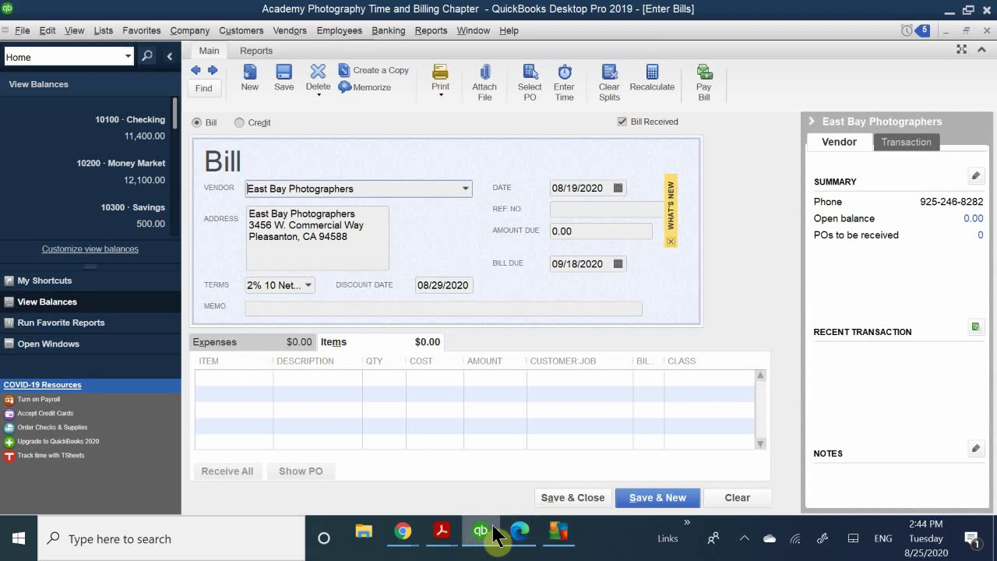
Switch to QB CH 9.pdf in Acrobat Reader and examine the bill details in Figure 9-22 and the invoicing steps that follow it
{"action": "mouse_move", "coordinate": [441, 532]}
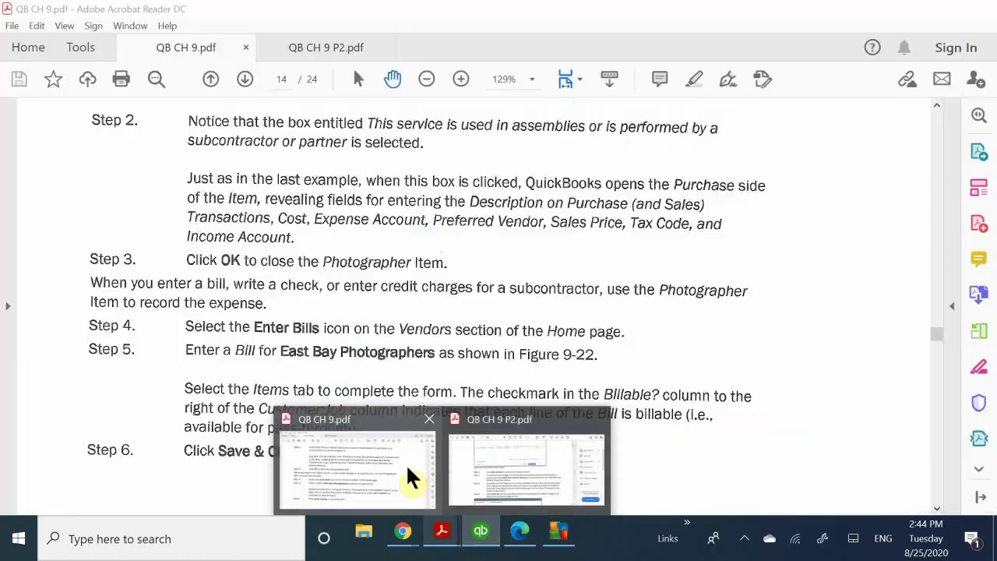
{"action": "left_click", "coordinate": [406, 464]}
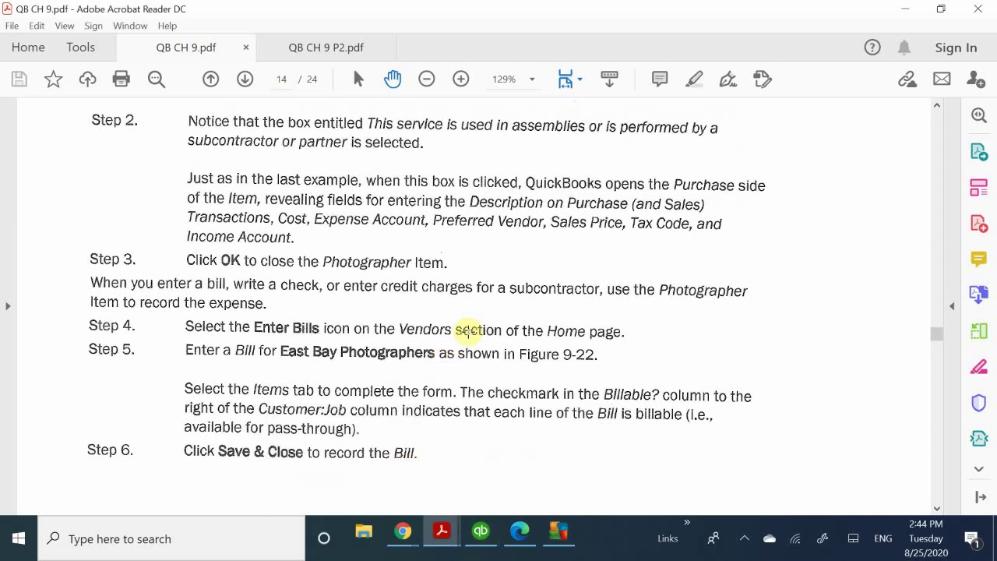
{"action": "scroll", "coordinate": [469, 331], "scroll_direction": "down", "scroll_amount": 5}
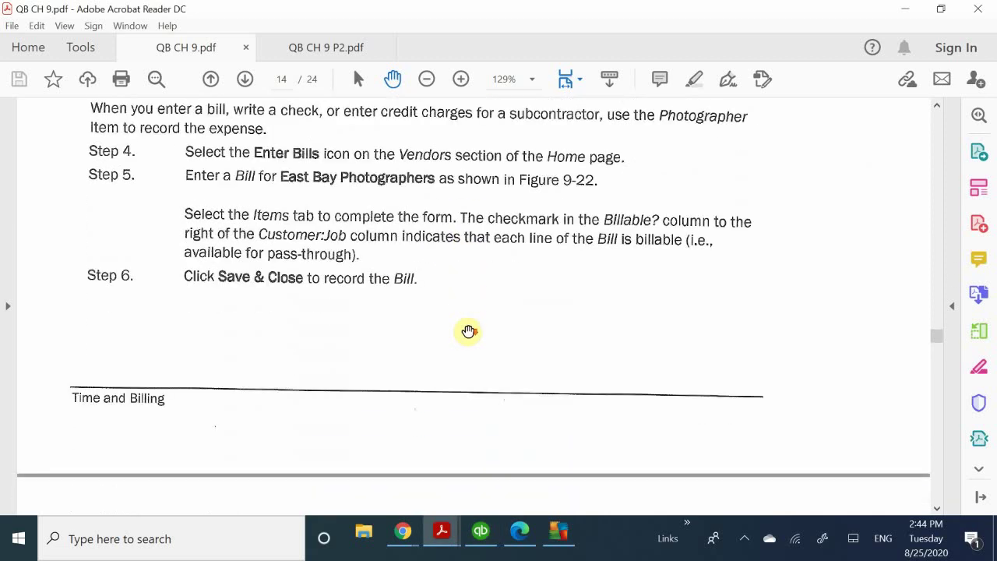
{"action": "scroll", "coordinate": [468, 331], "scroll_direction": "up", "scroll_amount": 2}
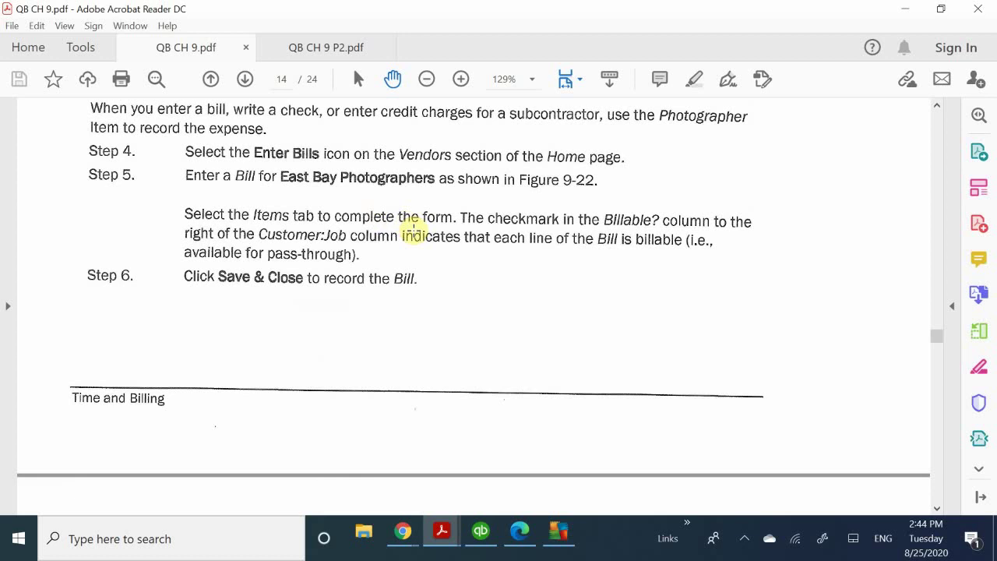
{"action": "scroll", "coordinate": [414, 231], "scroll_direction": "down", "scroll_amount": 8}
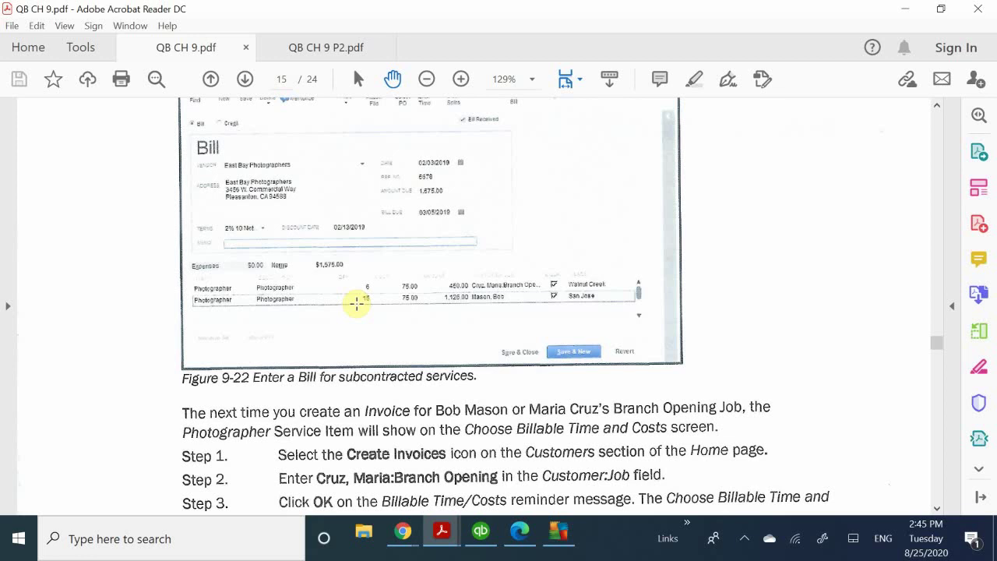
{"action": "scroll", "coordinate": [356, 304], "scroll_direction": "down", "scroll_amount": 2}
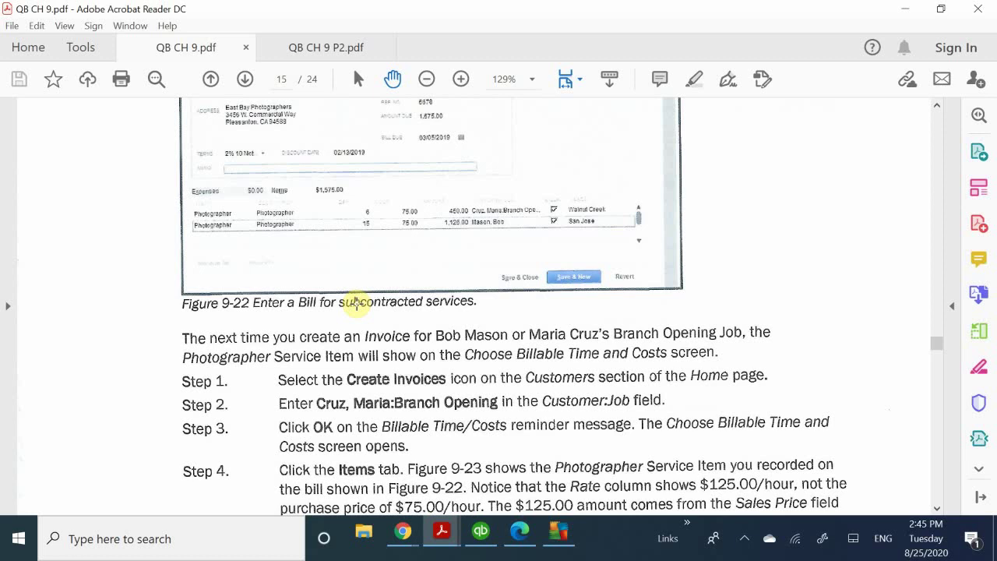
{"action": "scroll", "coordinate": [356, 304], "scroll_direction": "down", "scroll_amount": 1}
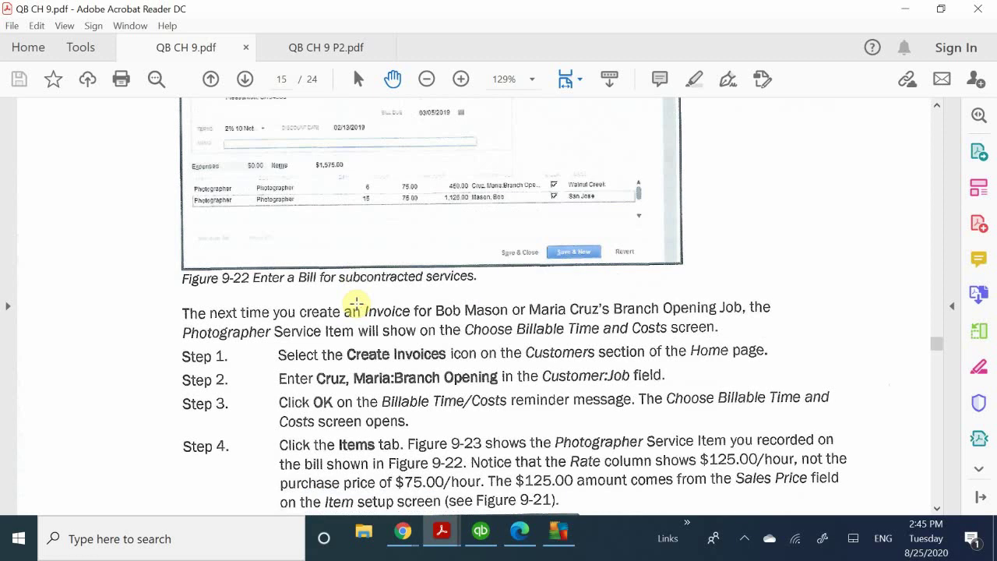
{"action": "scroll", "coordinate": [356, 304], "scroll_direction": "down", "scroll_amount": 3}
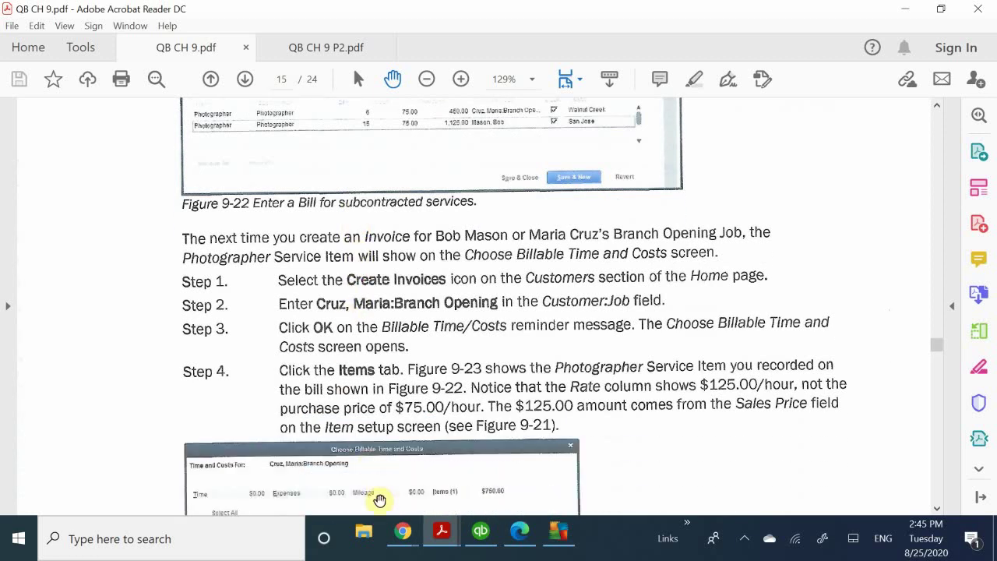
Switch back to QuickBooks and add two Photographer service item lines to the East Bay Photographers bill
{"action": "left_click", "coordinate": [475, 534]}
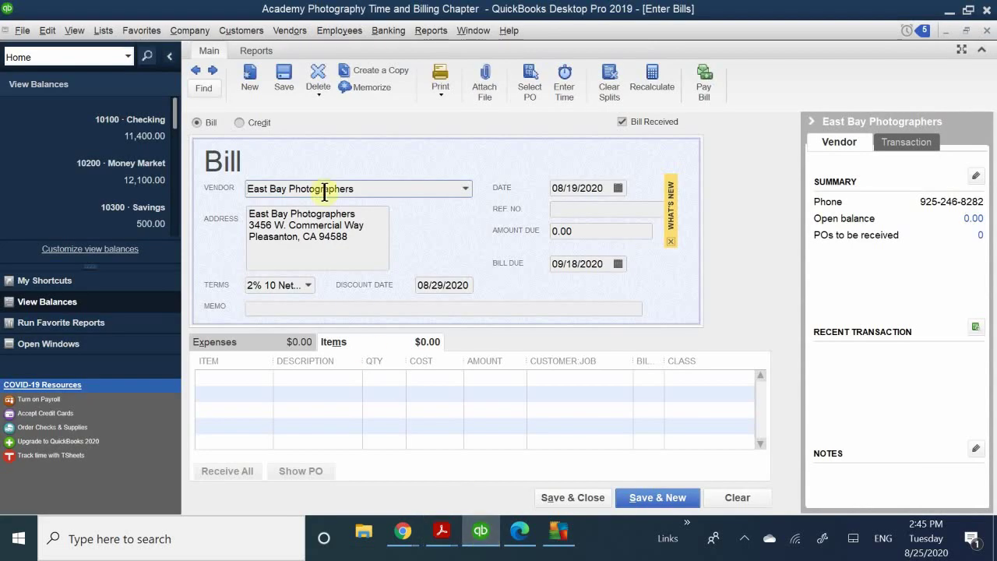
{"action": "left_click", "coordinate": [224, 378]}
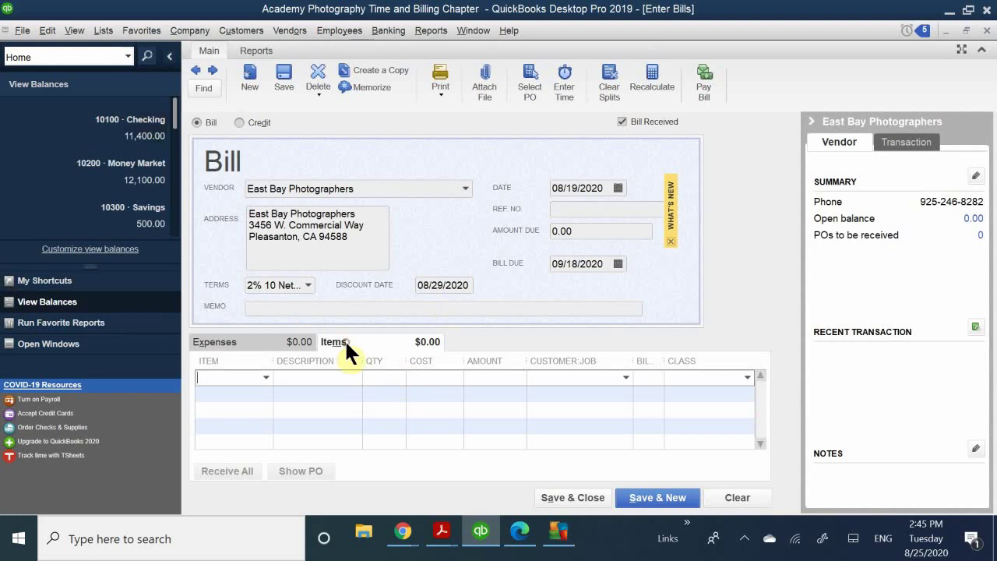
{"action": "left_click", "coordinate": [217, 380]}
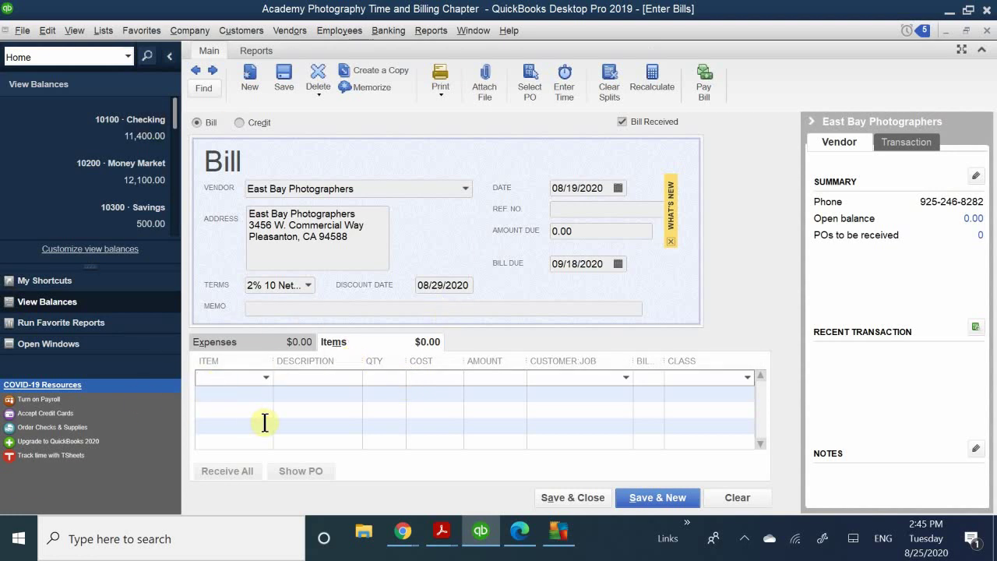
{"action": "type", "text": "Ph"}
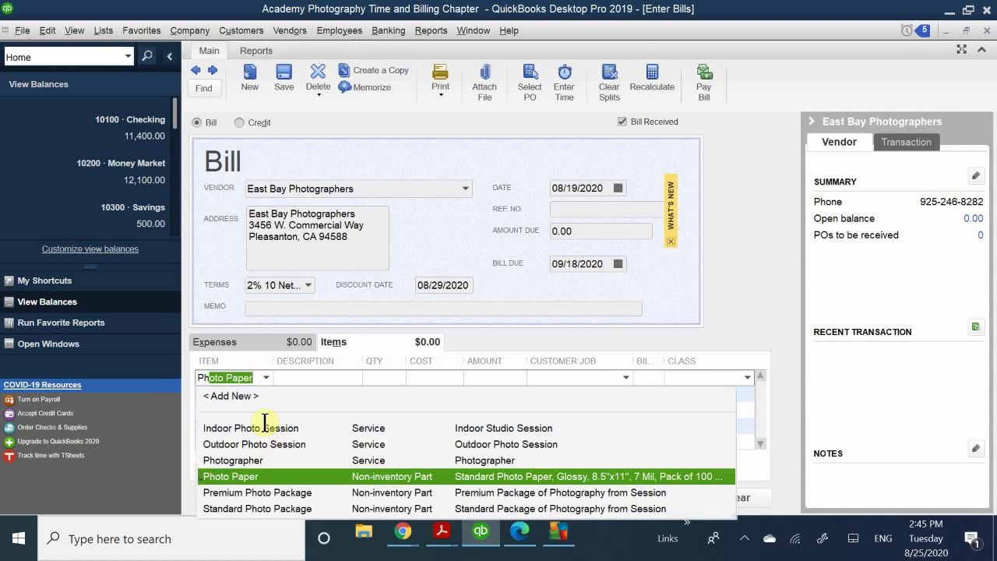
{"action": "type", "text": "o"}
{"action": "left_click", "coordinate": [262, 460]}
{"action": "left_click", "coordinate": [221, 396]}
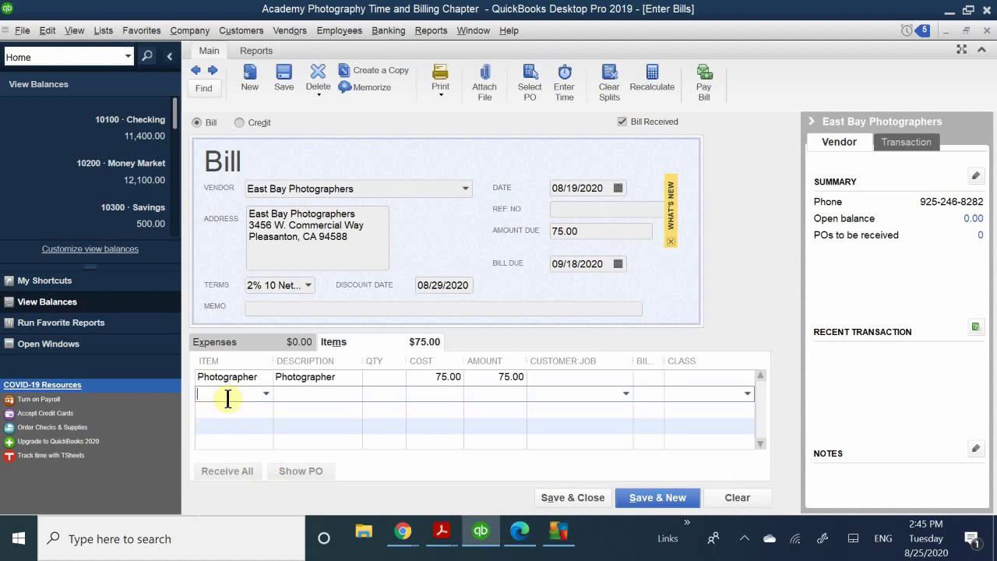
{"action": "type", "text": "Photographer"}
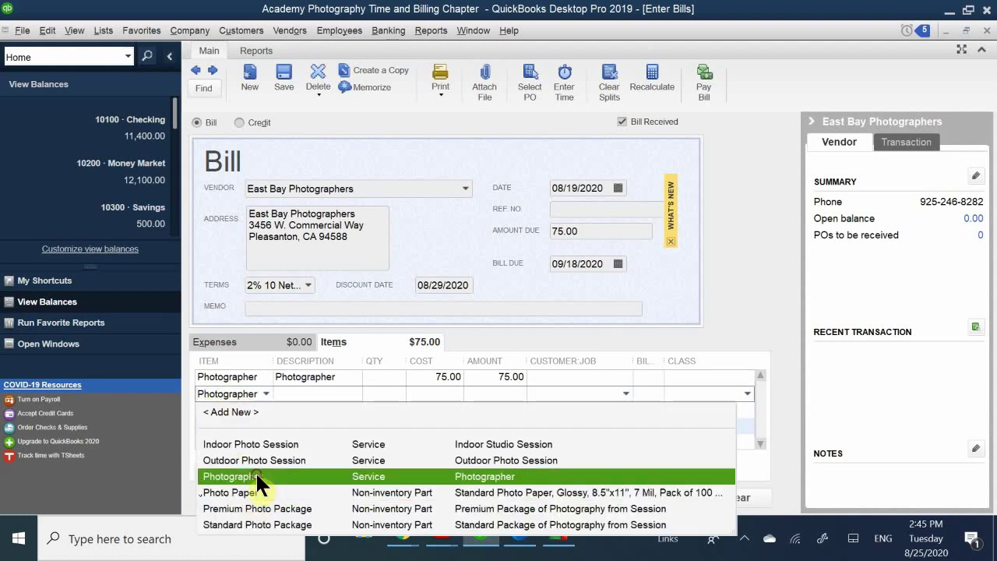
{"action": "left_click", "coordinate": [255, 475]}
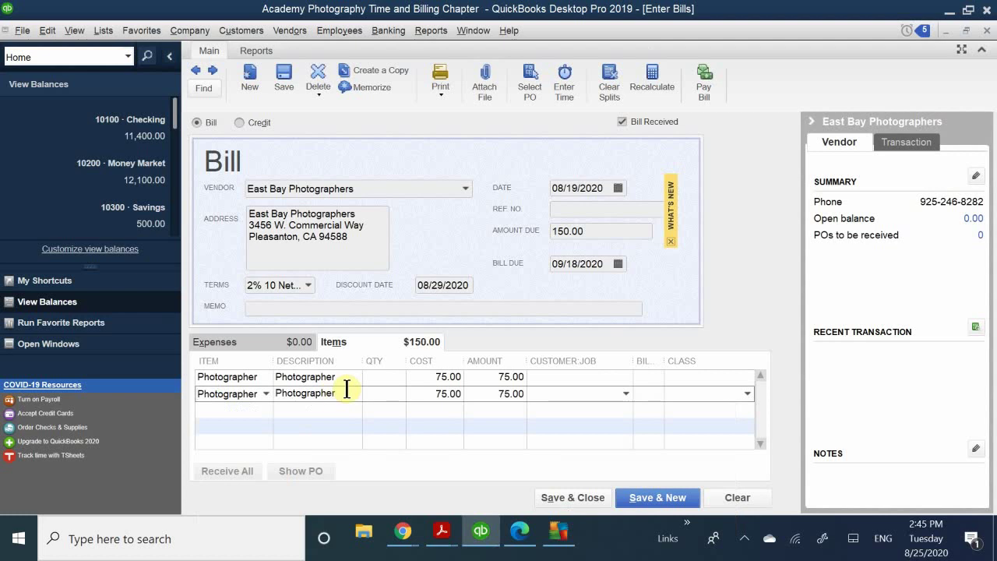
Set the quantity to 6 on the first Photographer line and 15 on the second
{"action": "left_click", "coordinate": [384, 382]}
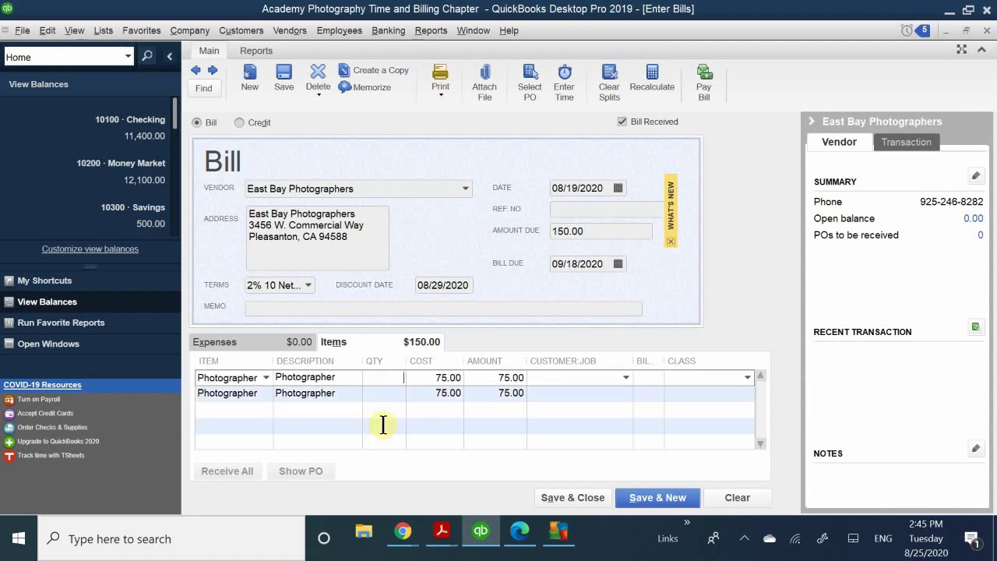
{"action": "type", "text": "4"}
{"action": "left_click", "coordinate": [398, 395]}
{"action": "type", "text": "15"}
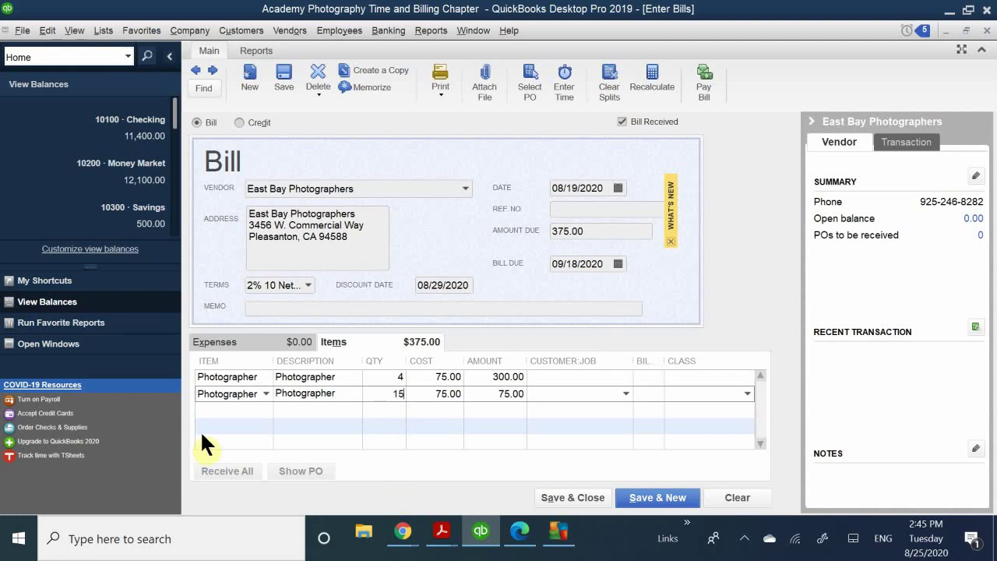
{"action": "left_click", "coordinate": [381, 380]}
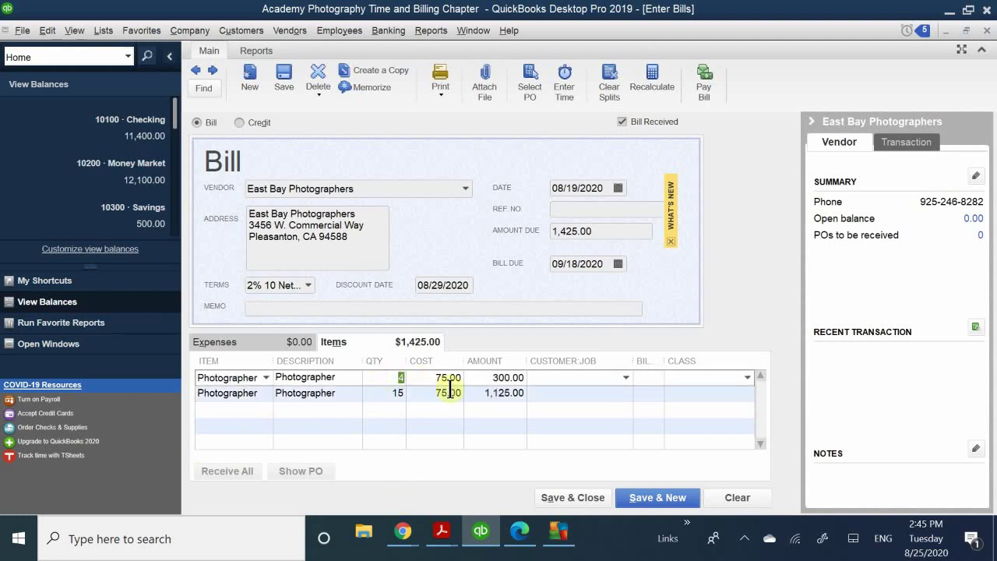
{"action": "type", "text": "6"}
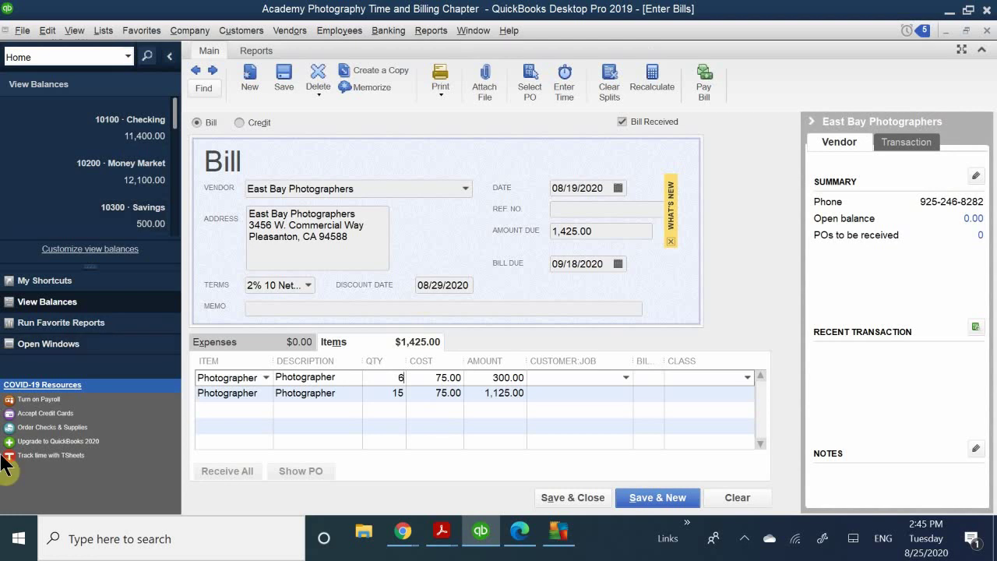
{"action": "left_click", "coordinate": [343, 396]}
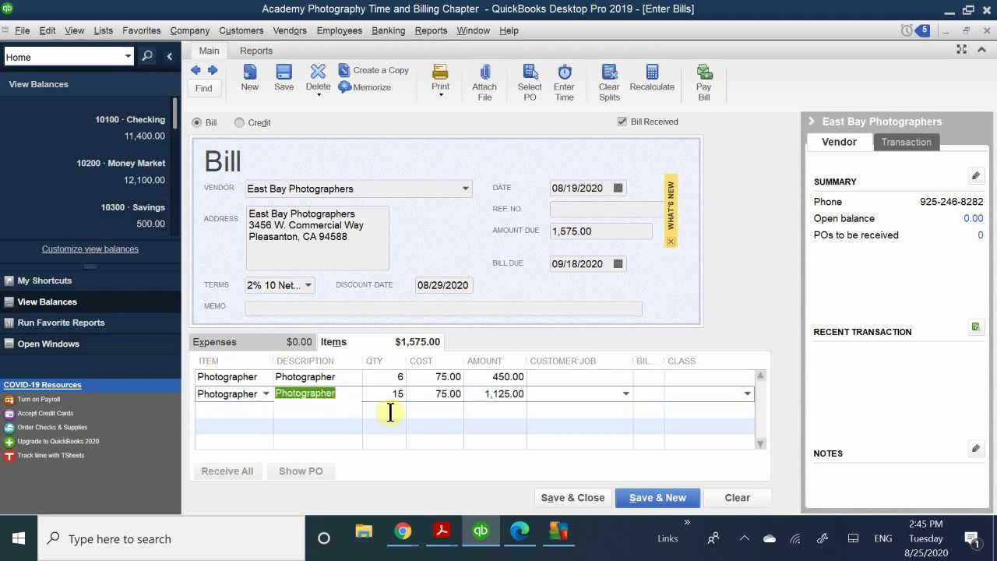
{"action": "left_click", "coordinate": [446, 425]}
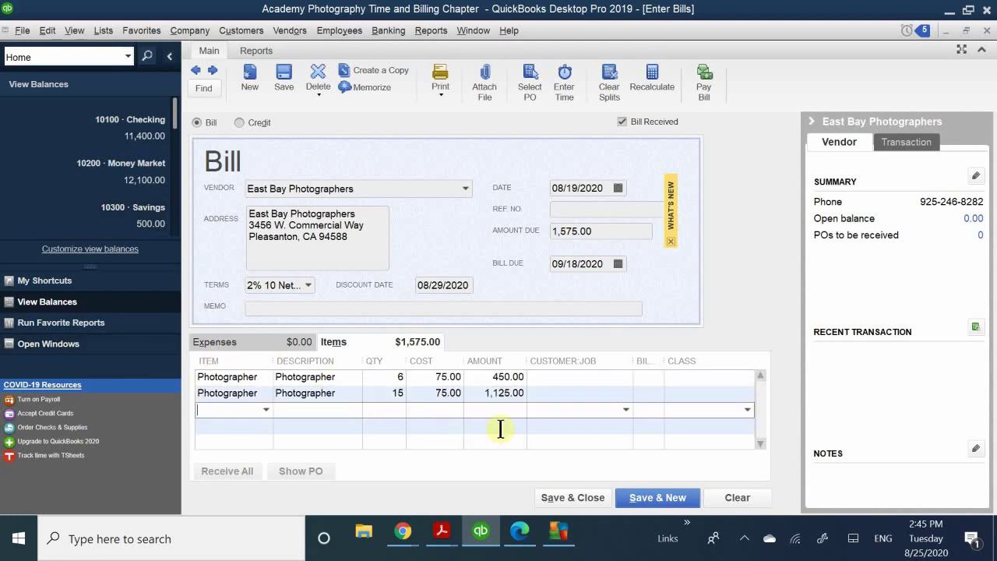
Assign the first Photographer line of the East Bay Photographers bill to the customer's Branch Opening job
{"action": "left_click", "coordinate": [566, 381]}
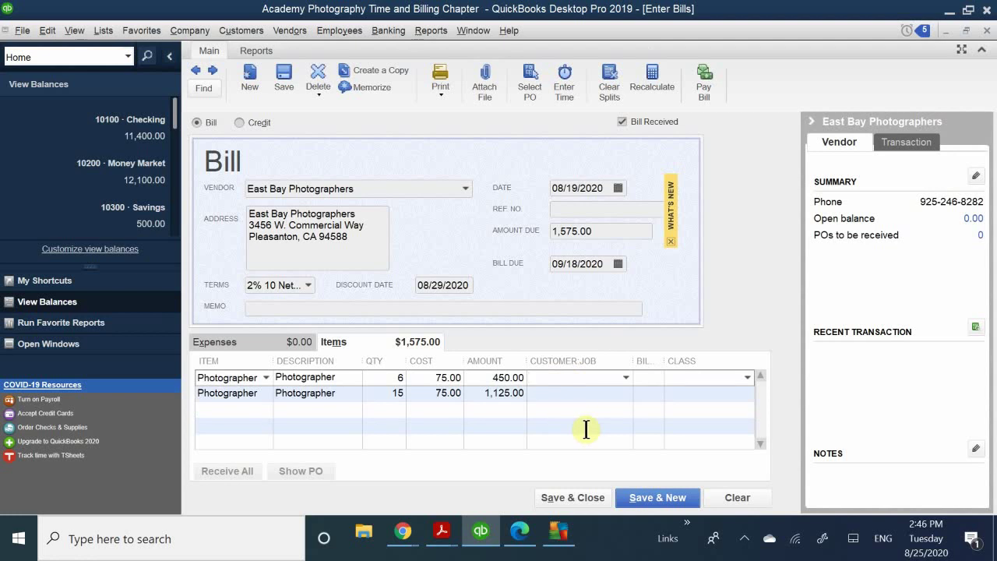
{"action": "type", "text": "maria"}
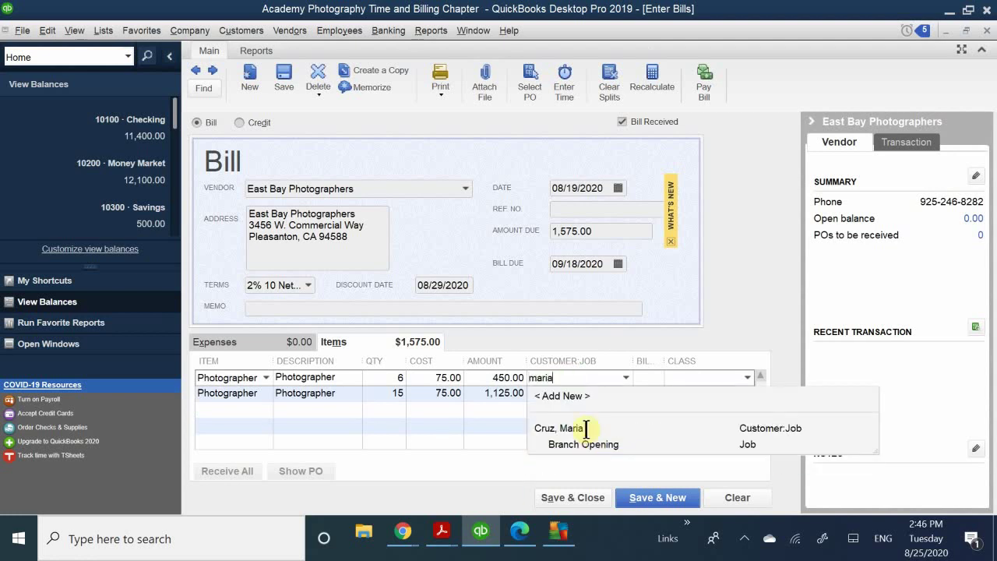
{"action": "left_click", "coordinate": [574, 441]}
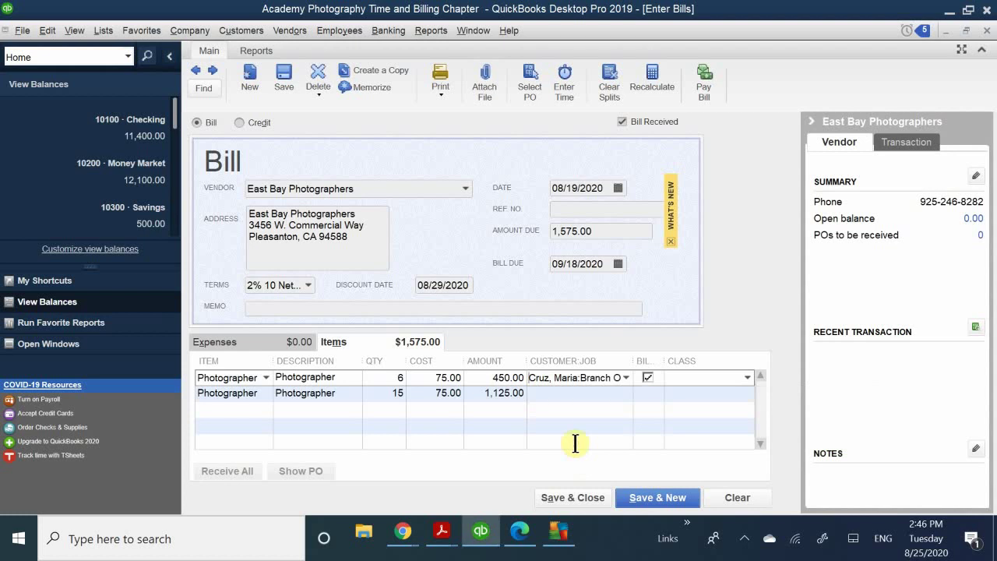
Switch to QB CH 9.pdf in Acrobat Reader and check the line details of the bill in Figure 9-22
{"action": "mouse_move", "coordinate": [437, 529]}
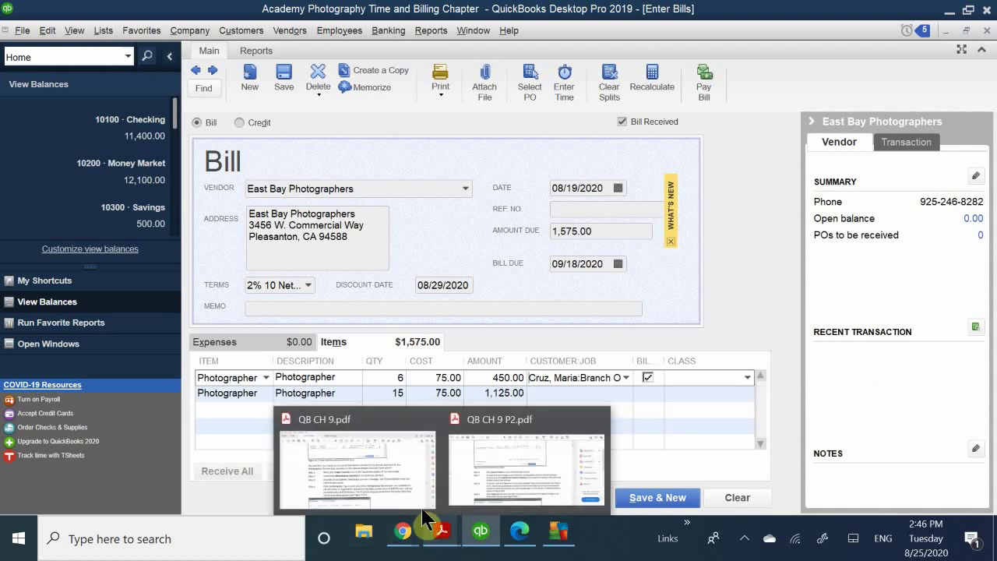
{"action": "left_click", "coordinate": [417, 494]}
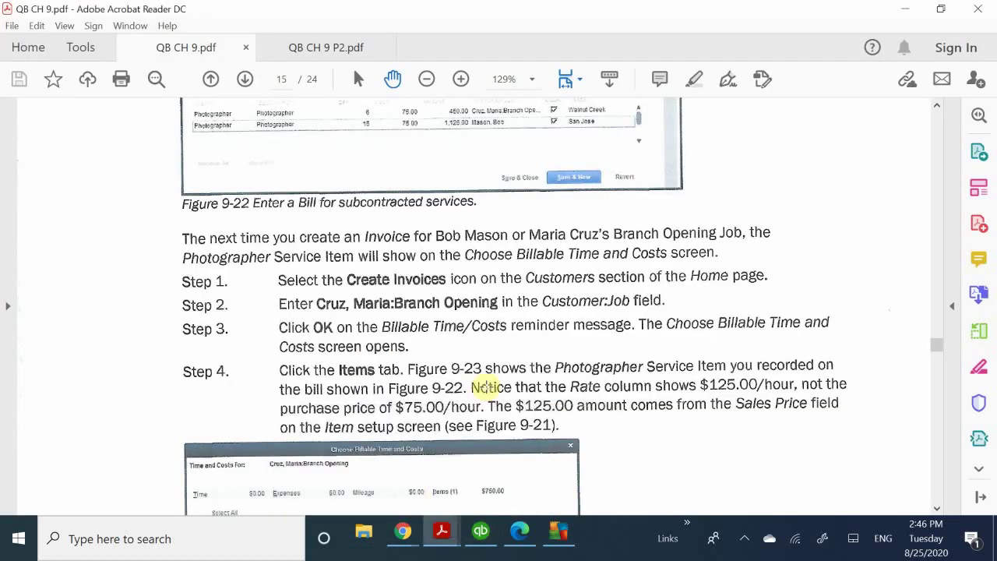
{"action": "scroll", "coordinate": [486, 385], "scroll_direction": "down", "scroll_amount": 1}
{"action": "scroll", "coordinate": [487, 384], "scroll_direction": "up", "scroll_amount": 7}
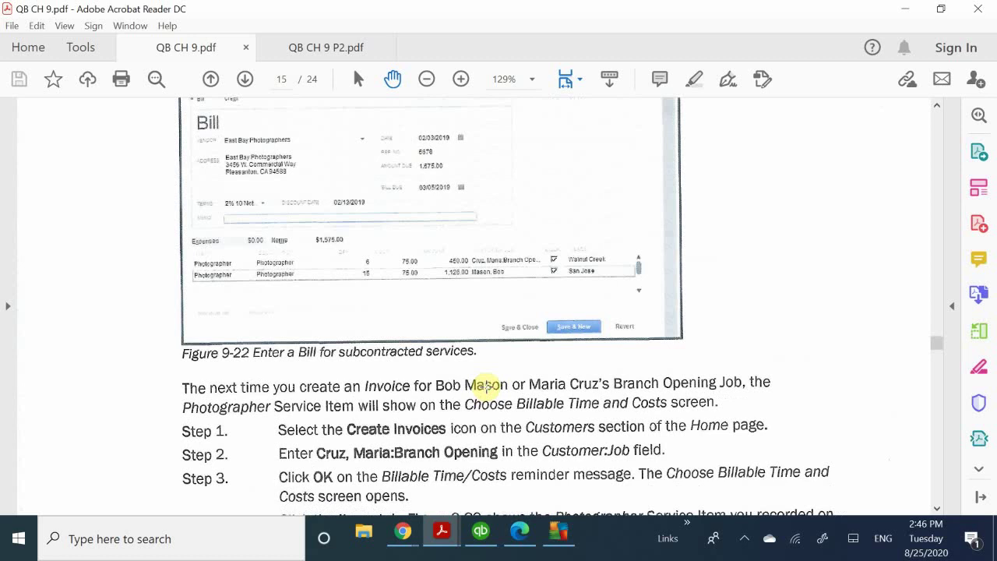
{"action": "scroll", "coordinate": [486, 384], "scroll_direction": "down", "scroll_amount": 4}
{"action": "scroll", "coordinate": [486, 384], "scroll_direction": "down", "scroll_amount": 10}
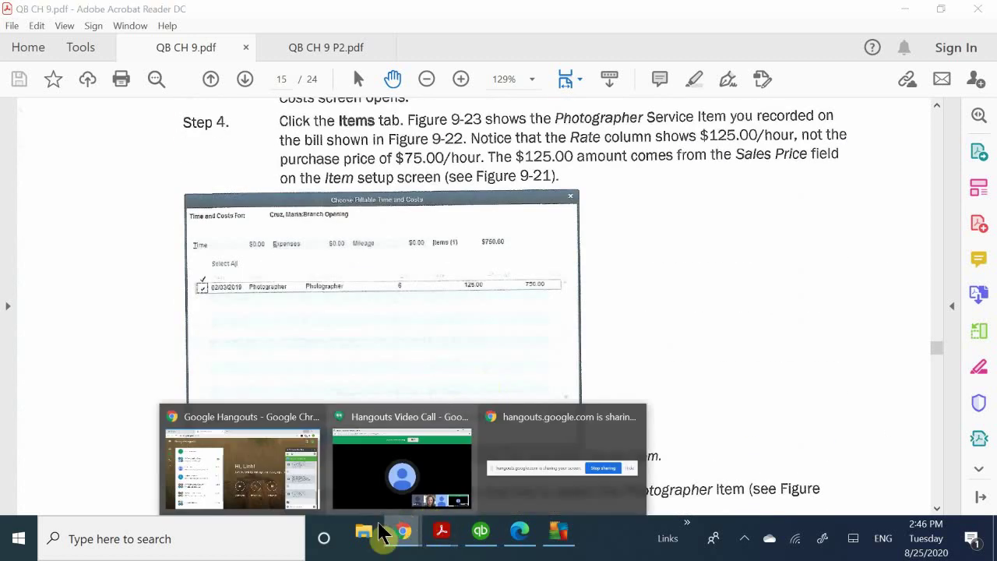
Switch back to QuickBooks and assign the second Photographer line to the customer listed for it in Figure 9-22
{"action": "left_click", "coordinate": [481, 532]}
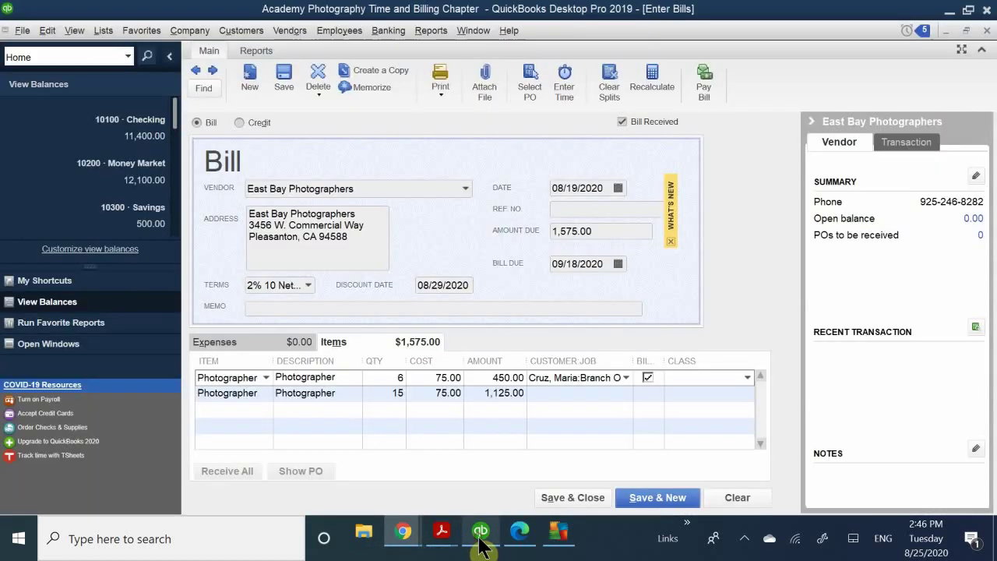
{"action": "left_click", "coordinate": [551, 394]}
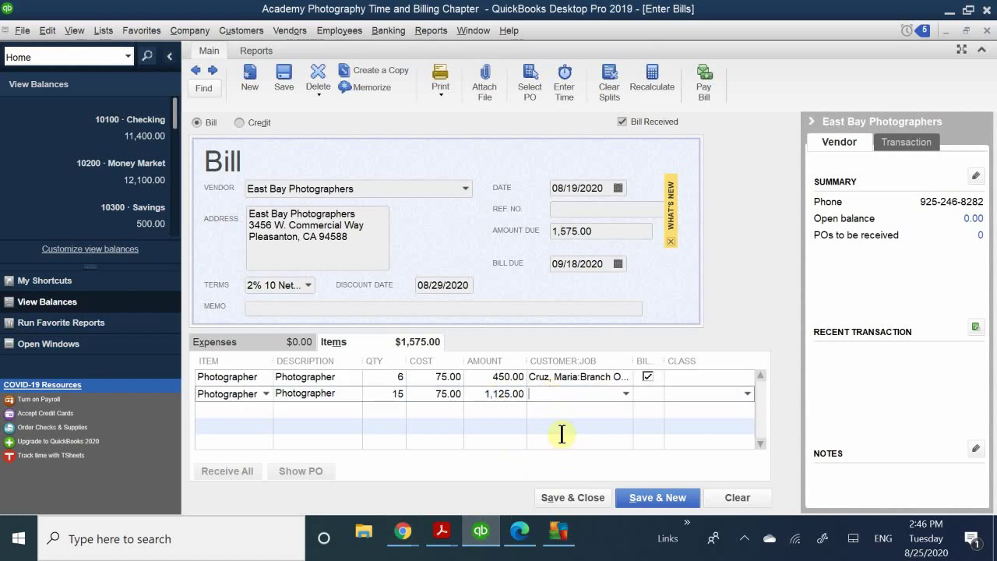
{"action": "type", "text": "Mason, Bob"}
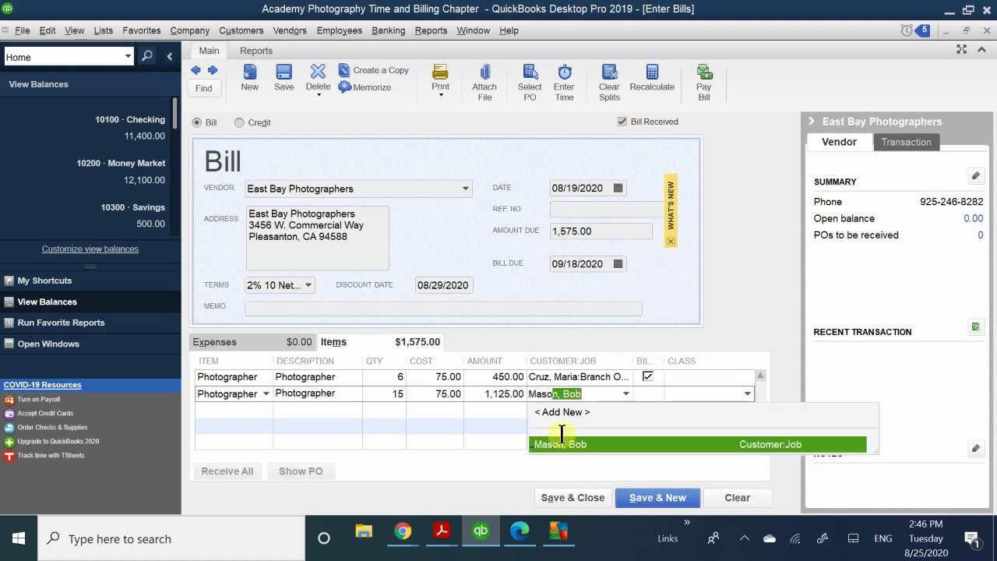
{"action": "left_click", "coordinate": [571, 441]}
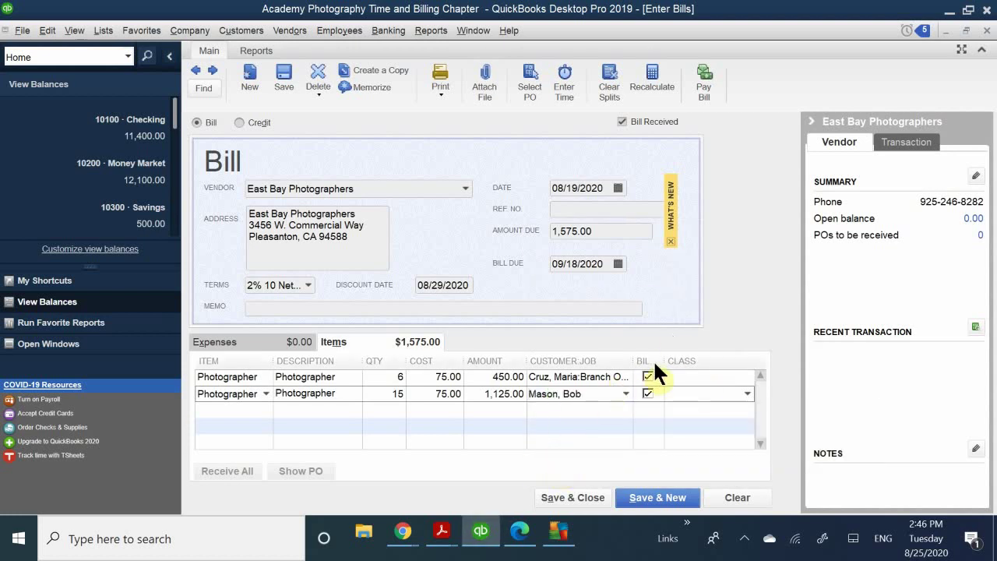
Set the class to Walnut Creek on the first Photographer line and San Jose on the second
{"action": "left_click", "coordinate": [677, 375]}
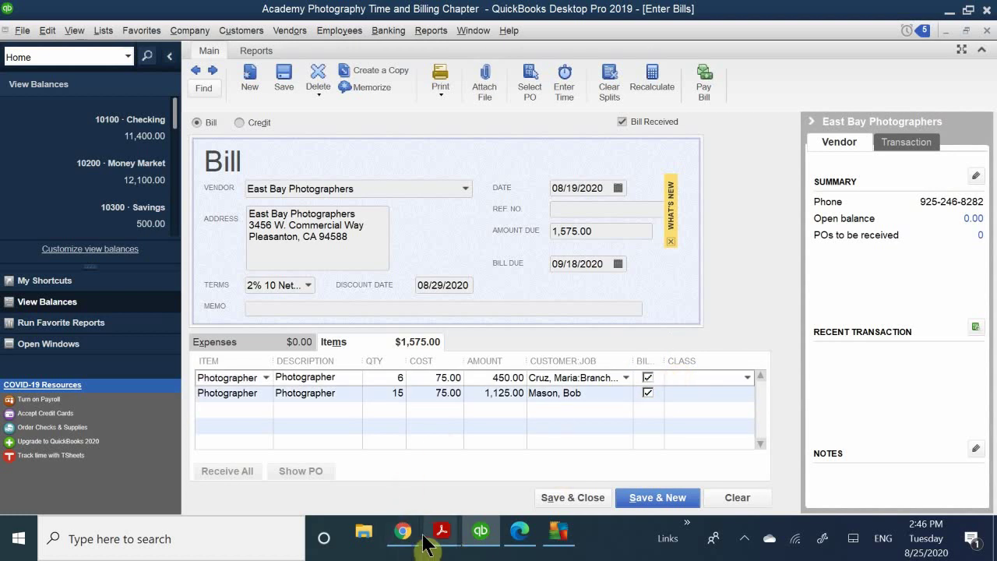
{"action": "mouse_move", "coordinate": [436, 546]}
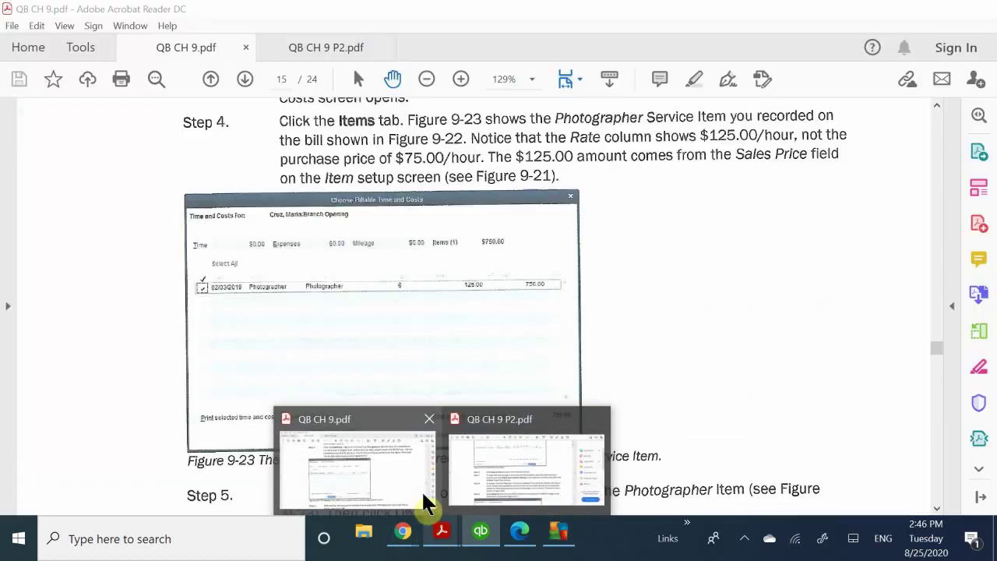
{"action": "type", "text": "Walnut Creek"}
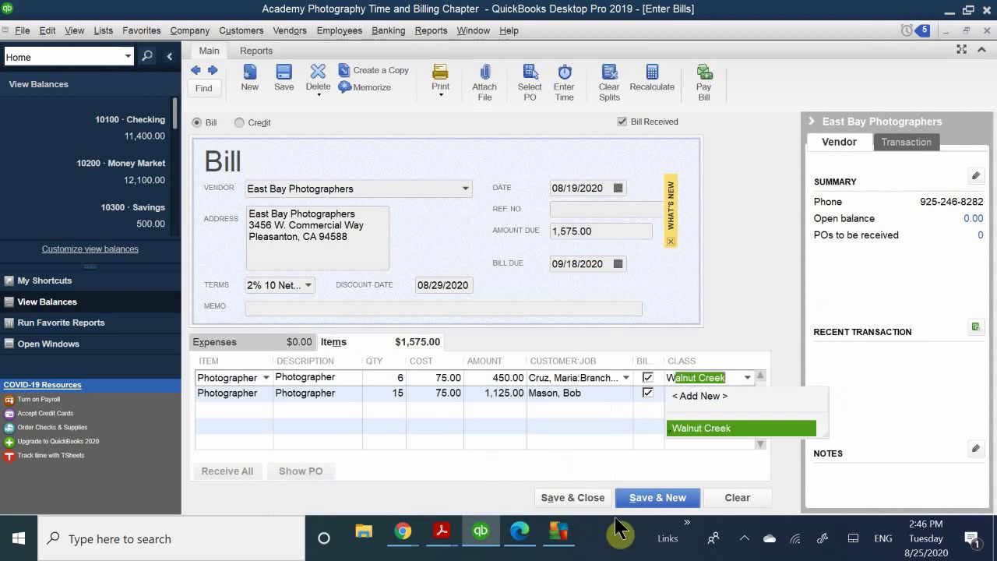
{"action": "left_click", "coordinate": [700, 426]}
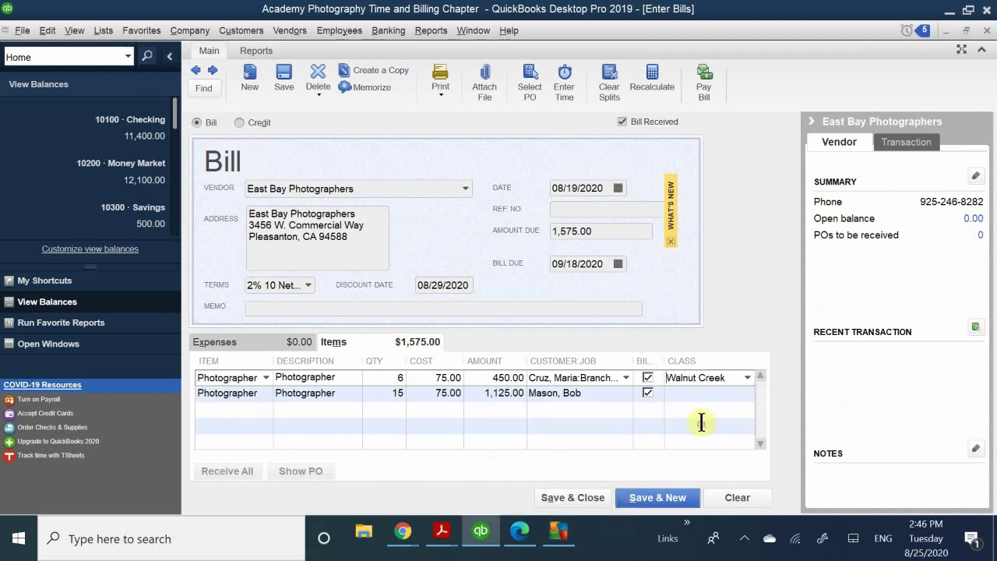
{"action": "left_click", "coordinate": [689, 398]}
{"action": "type", "text": "San Jose"}
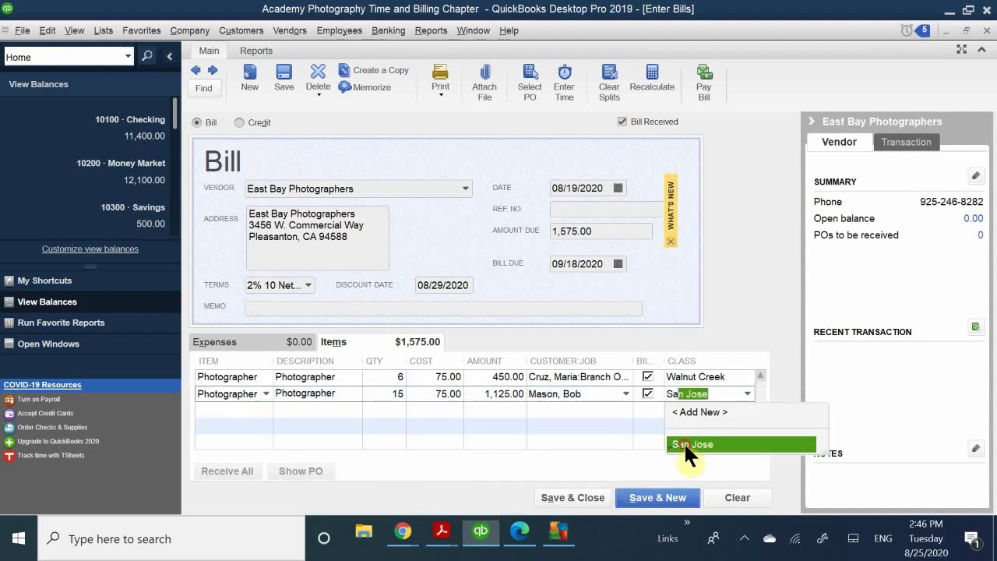
{"action": "left_click", "coordinate": [685, 443]}
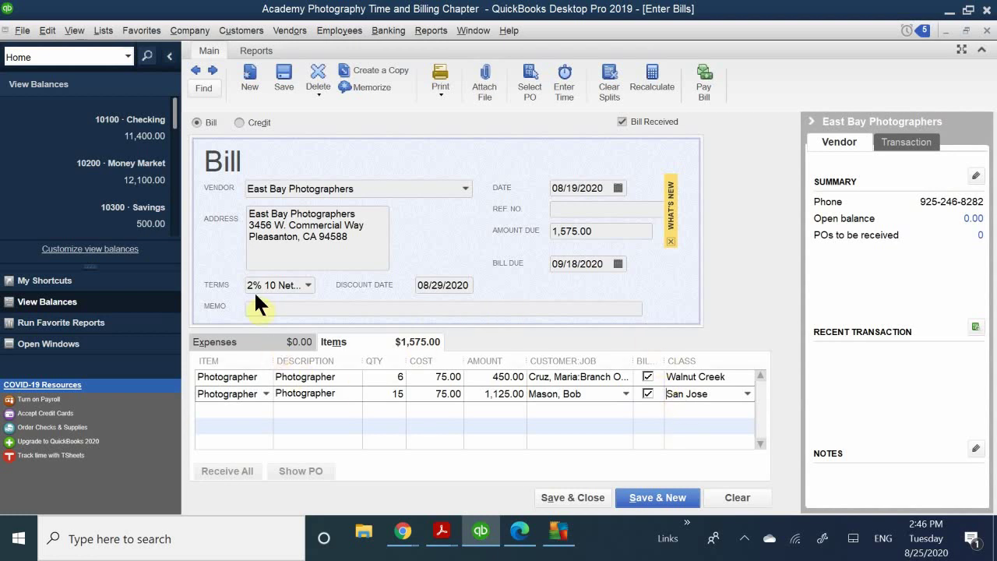
{"action": "left_click", "coordinate": [284, 309]}
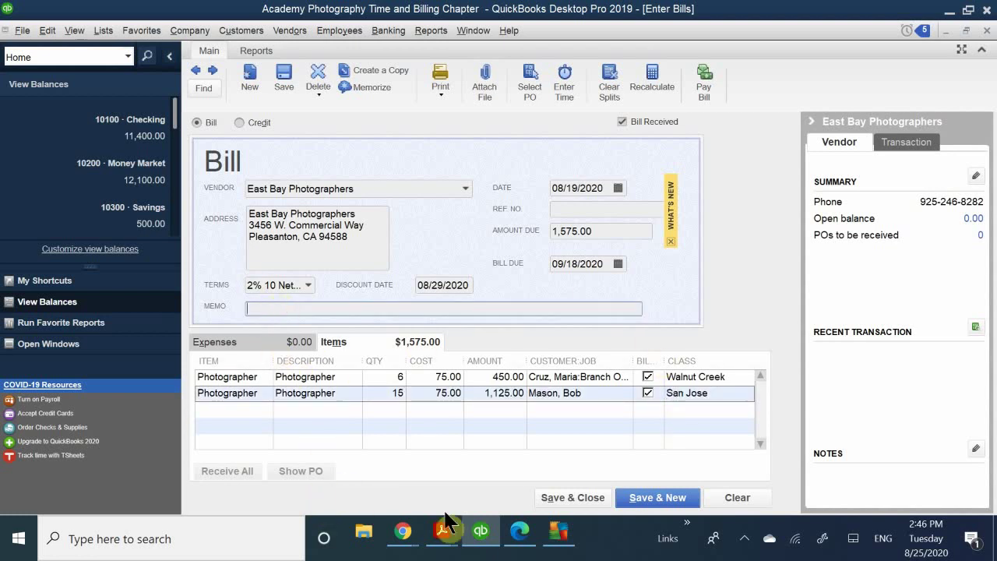
Switch to QB CH 9.pdf in Acrobat Reader, compare the bill with Figure 9-22 and read invoicing Steps 1 to 4
{"action": "mouse_move", "coordinate": [442, 532]}
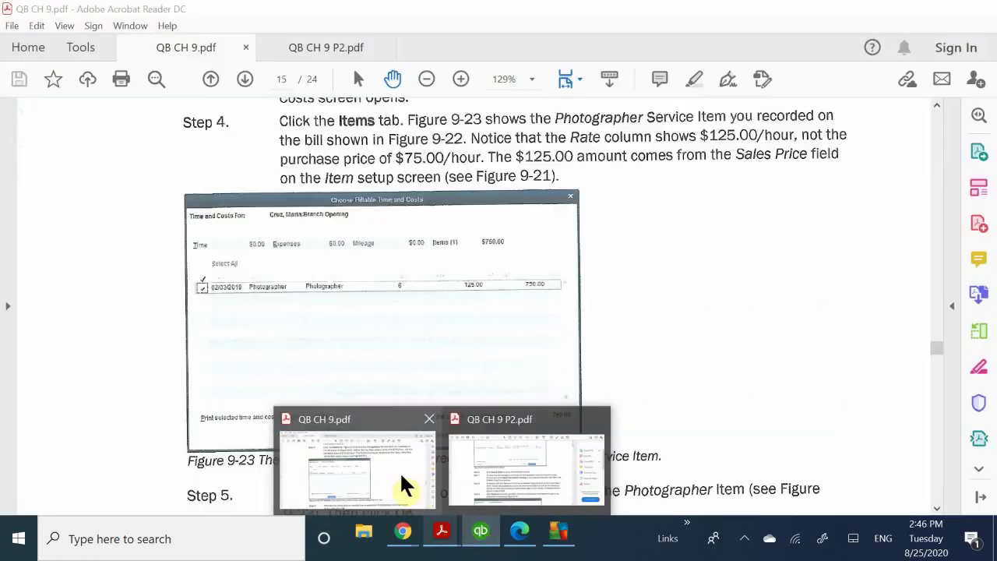
{"action": "left_click", "coordinate": [399, 473]}
{"action": "scroll", "coordinate": [374, 408], "scroll_direction": "up", "scroll_amount": 8}
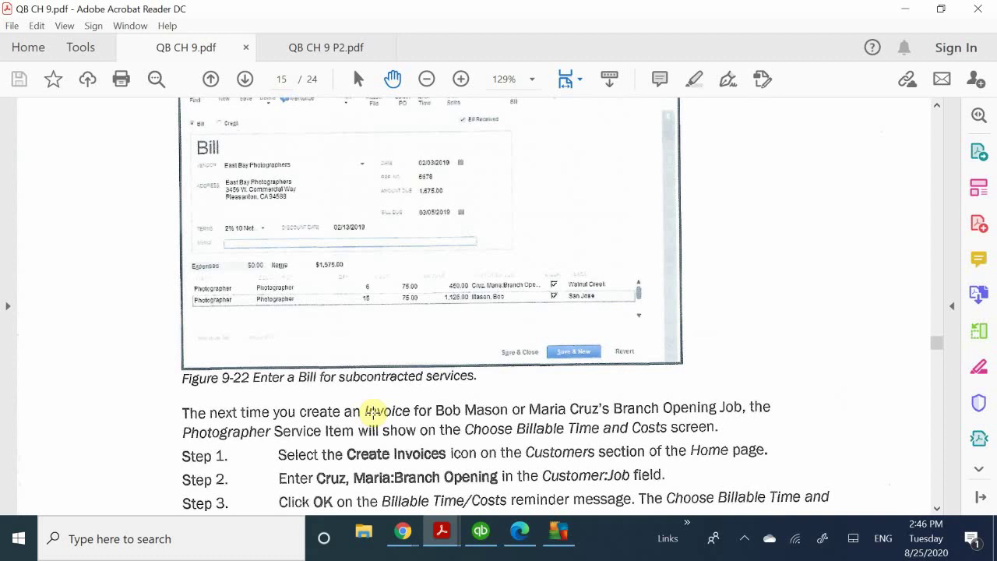
{"action": "scroll", "coordinate": [374, 412], "scroll_direction": "down", "scroll_amount": 4}
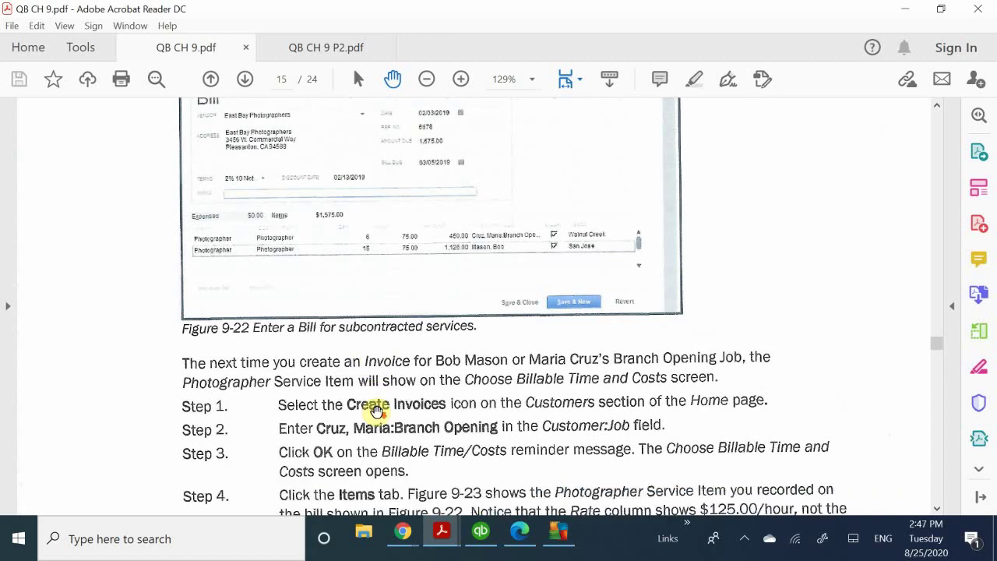
{"action": "scroll", "coordinate": [378, 412], "scroll_direction": "down", "scroll_amount": 4}
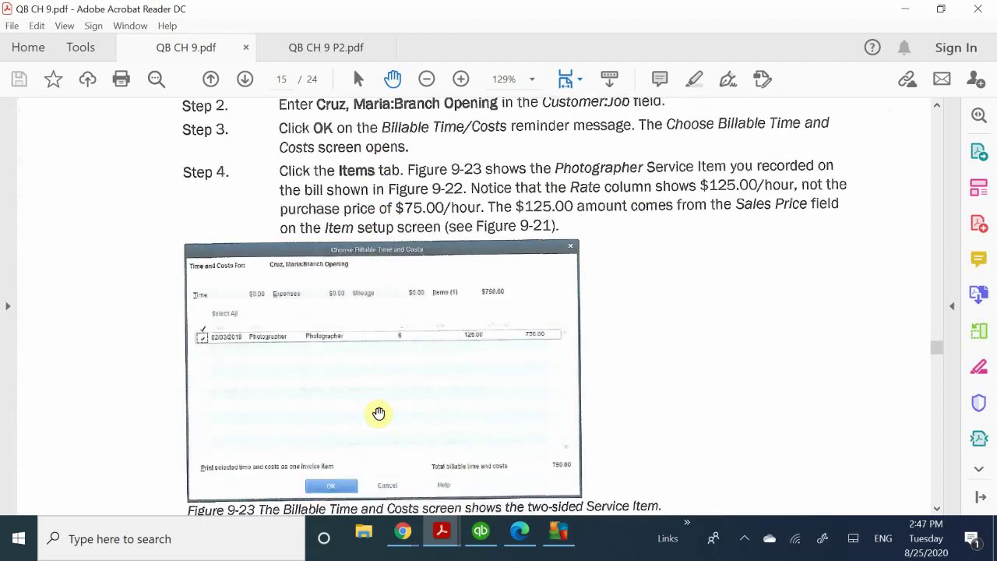
{"action": "scroll", "coordinate": [379, 413], "scroll_direction": "up", "scroll_amount": 2}
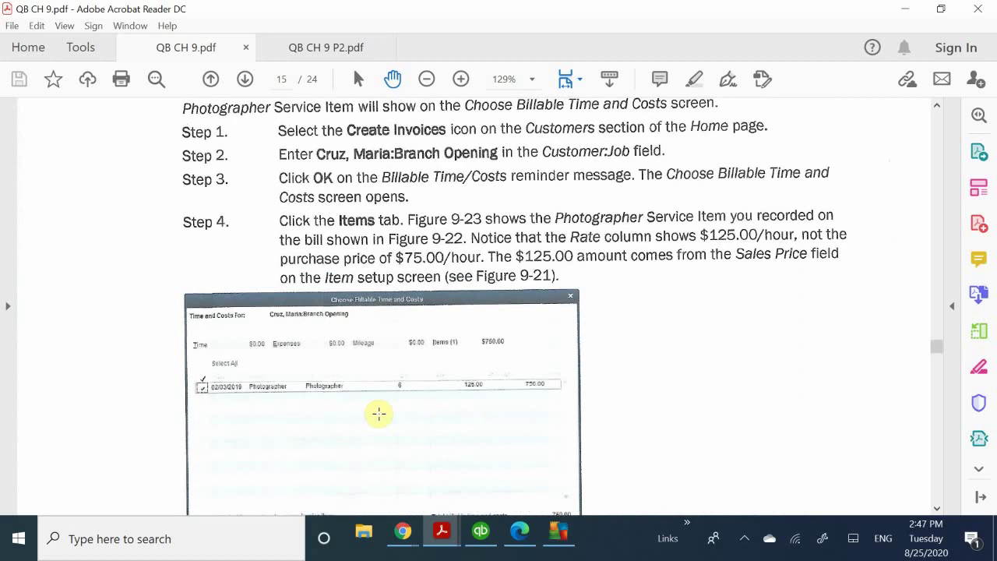
{"action": "scroll", "coordinate": [379, 414], "scroll_direction": "up", "scroll_amount": 1}
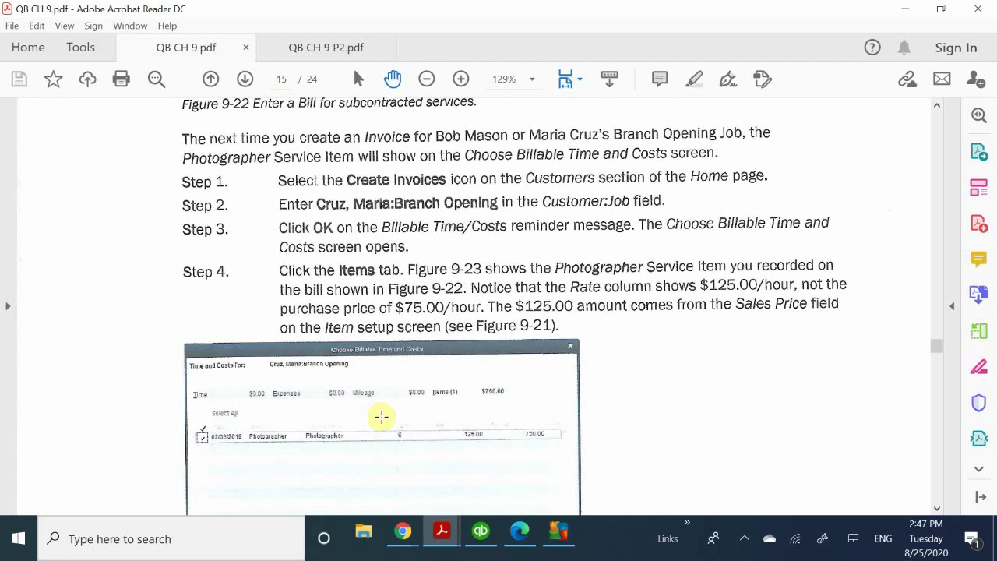
{"action": "scroll", "coordinate": [381, 417], "scroll_direction": "up", "scroll_amount": 1}
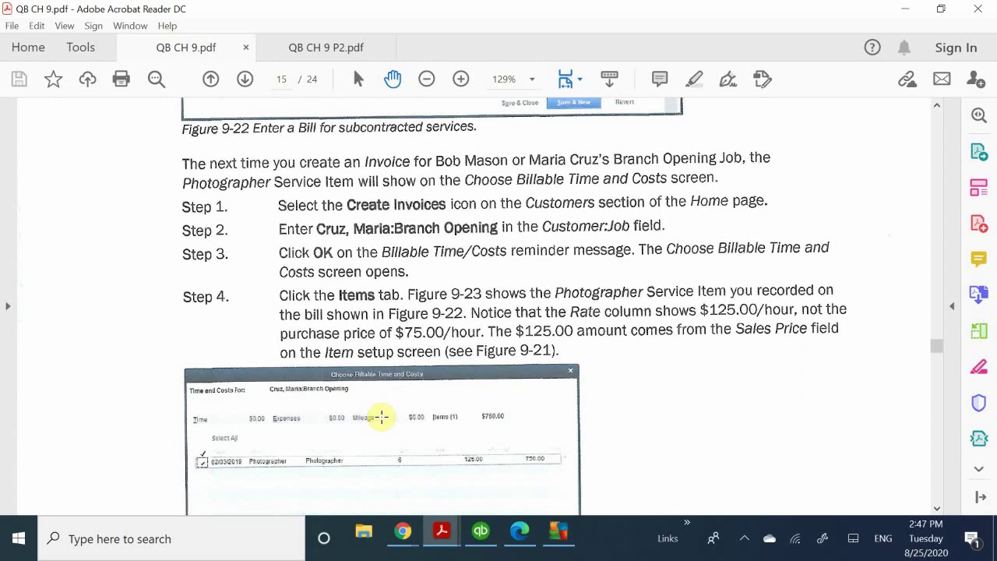
{"action": "scroll", "coordinate": [380, 417], "scroll_direction": "down", "scroll_amount": 1}
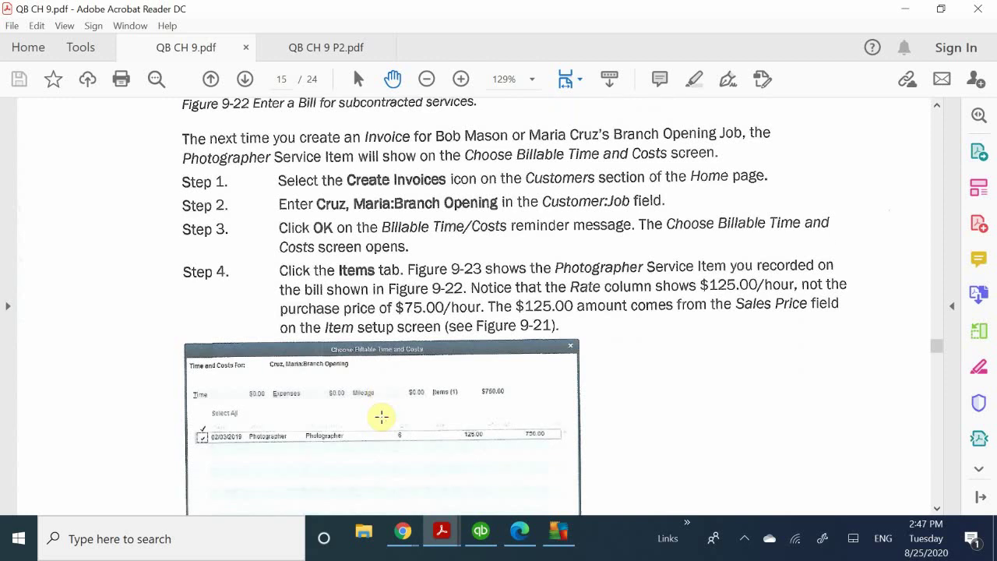
Read Steps 5 to 7 on selecting the billable Photographer item and examine the invoice in Figure 9-24
{"action": "scroll", "coordinate": [382, 417], "scroll_direction": "down", "scroll_amount": 6}
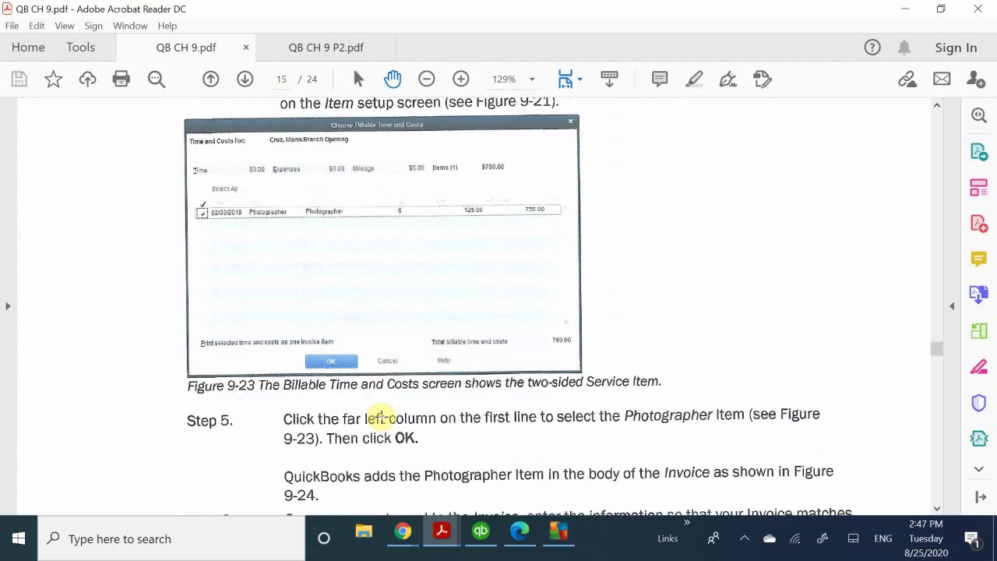
{"action": "scroll", "coordinate": [381, 417], "scroll_direction": "down", "scroll_amount": 4}
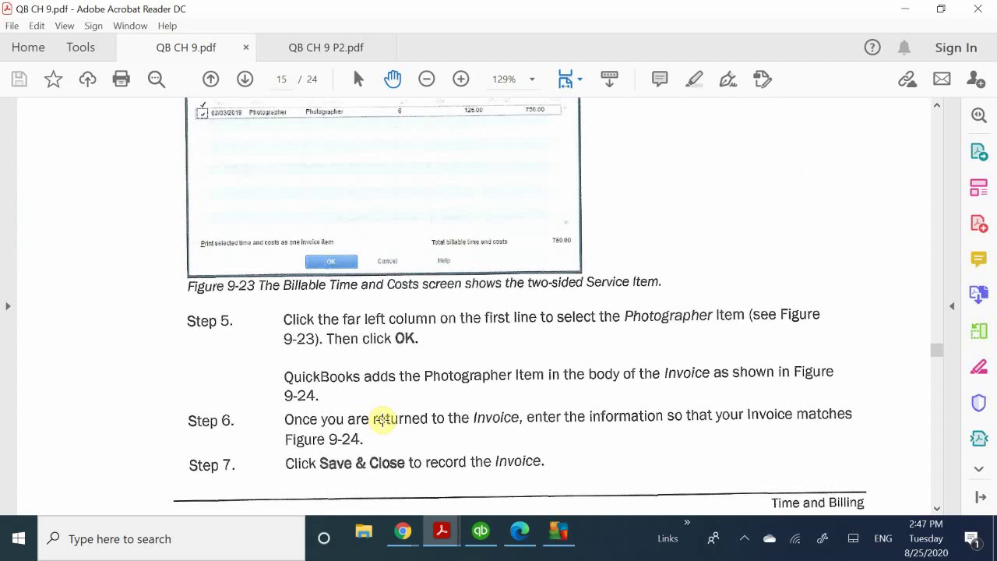
{"action": "scroll", "coordinate": [383, 419], "scroll_direction": "down", "scroll_amount": 1}
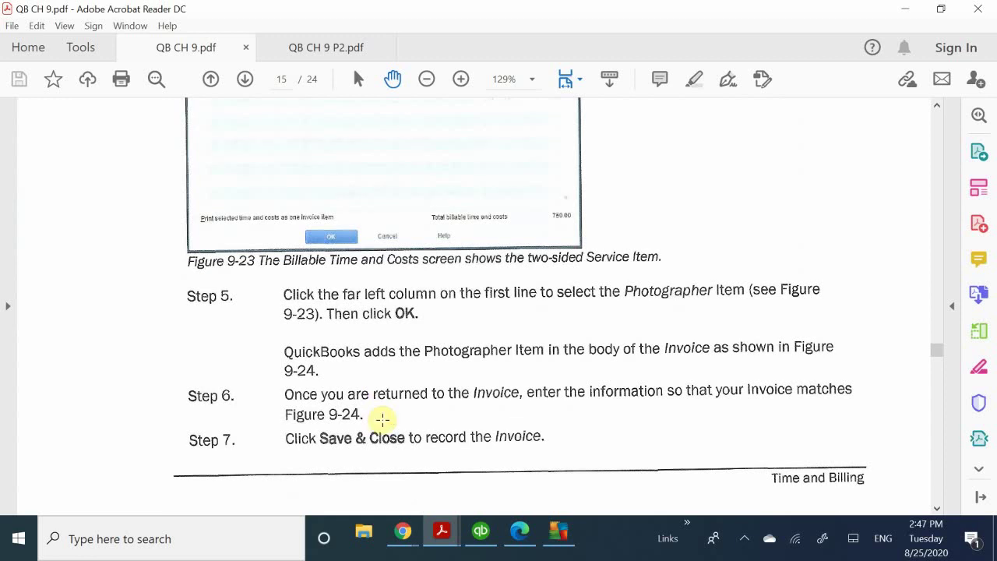
{"action": "scroll", "coordinate": [383, 419], "scroll_direction": "down", "scroll_amount": 10}
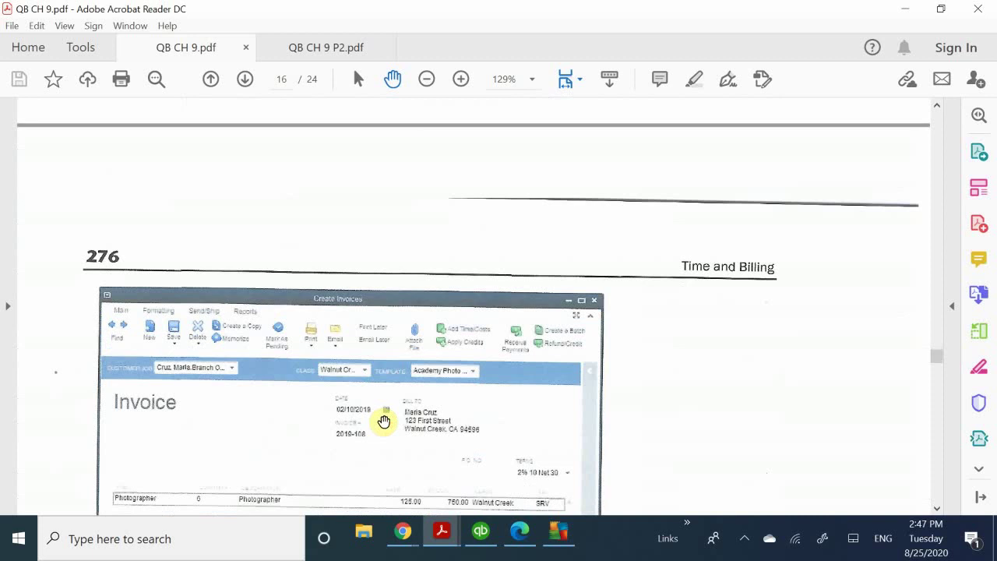
{"action": "scroll", "coordinate": [384, 421], "scroll_direction": "down", "scroll_amount": 6}
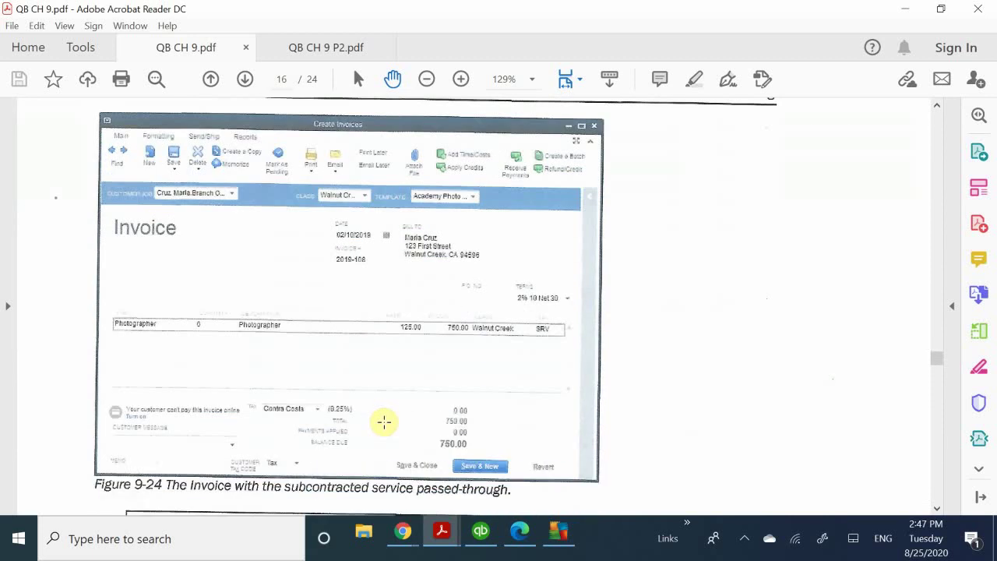
{"action": "scroll", "coordinate": [384, 421], "scroll_direction": "up", "scroll_amount": 1}
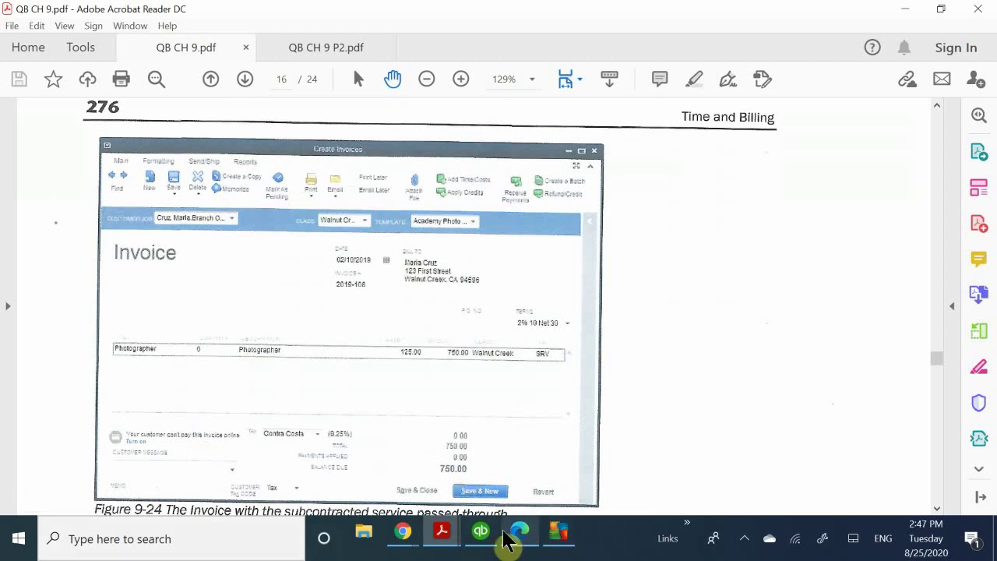
Switch back to QuickBooks, save and close the East Bay Photographers bill, and open a blank vendor bill from the Home page
{"action": "left_click", "coordinate": [480, 533]}
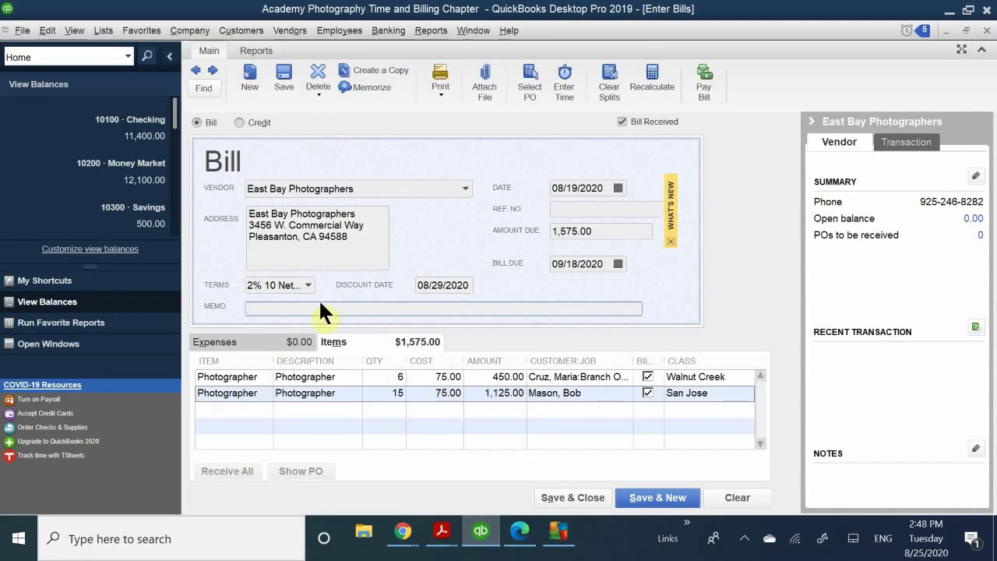
{"action": "left_click", "coordinate": [590, 496]}
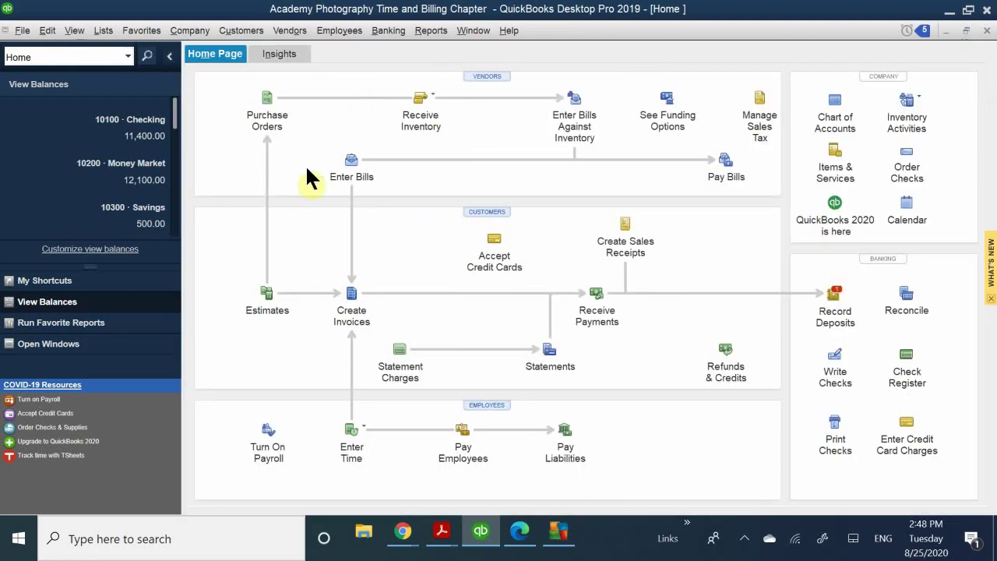
{"action": "left_click", "coordinate": [354, 173]}
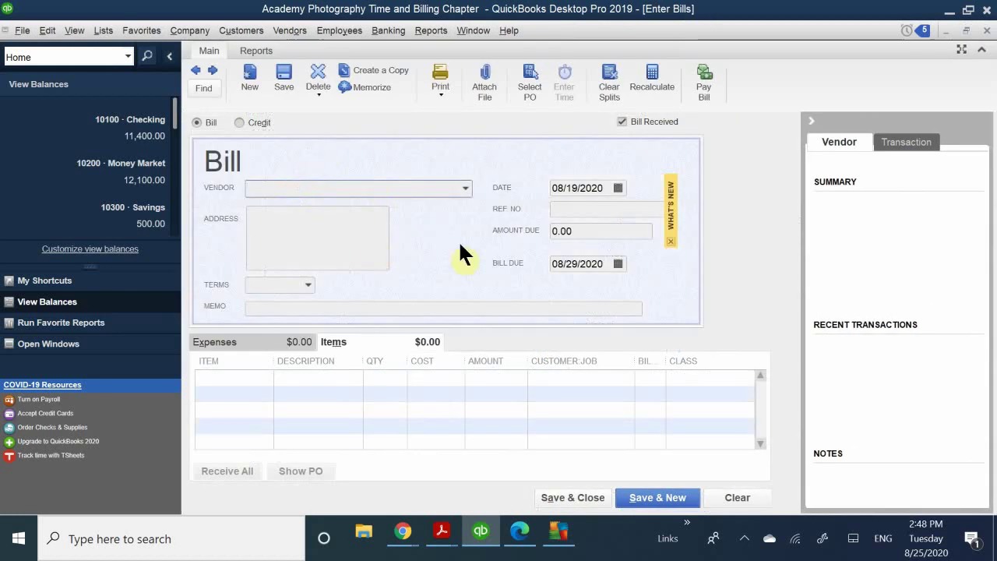
{"action": "type", "text": "crus"}
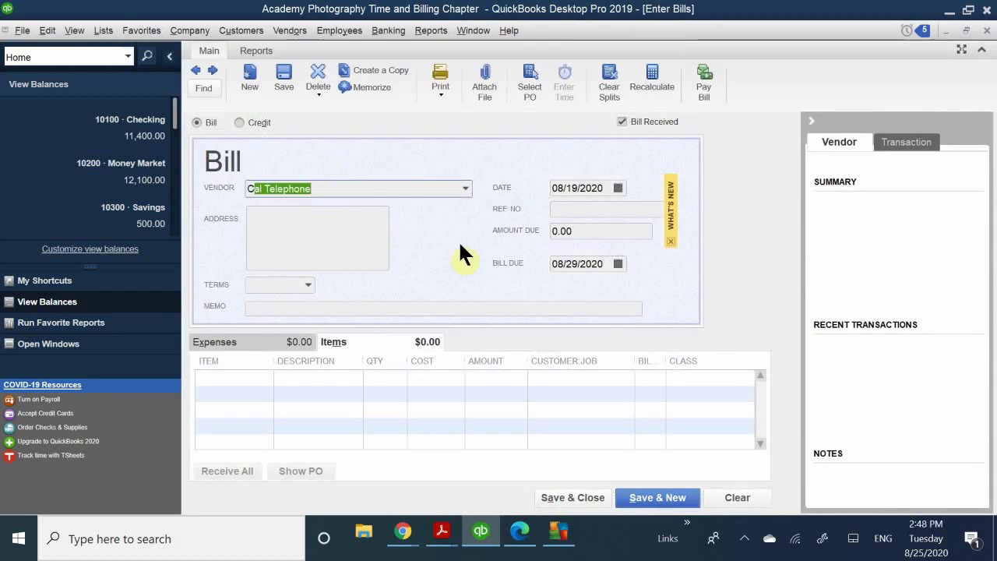
{"action": "key", "text": "BackSpace"}
{"action": "key", "text": "BackSpace"}
{"action": "key", "text": "BackSpace"}
{"action": "key", "text": "BackSpace"}
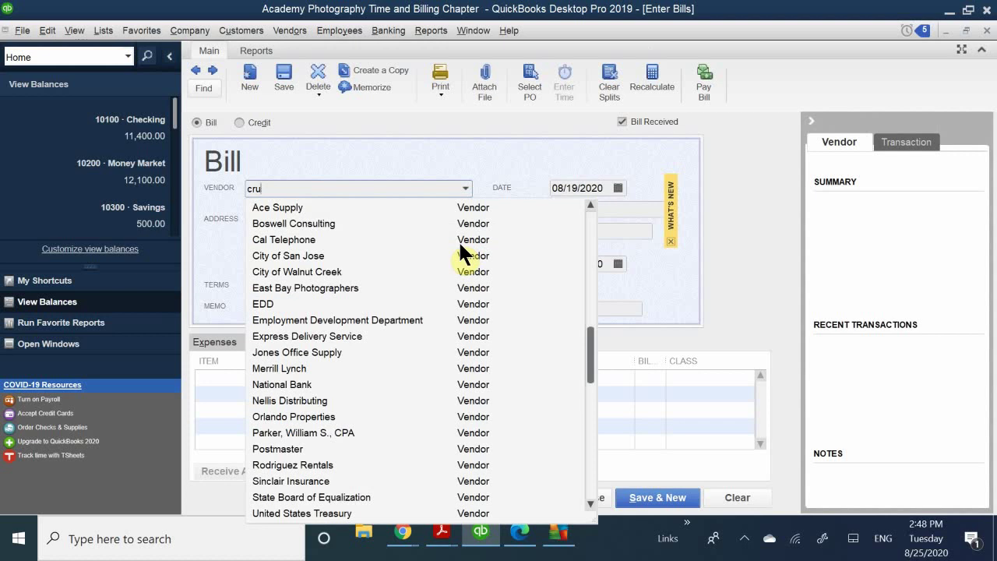
{"action": "type", "text": "mari"}
{"action": "key", "text": "BackSpace"}
{"action": "key", "text": "BackSpace"}
{"action": "key", "text": "BackSpace"}
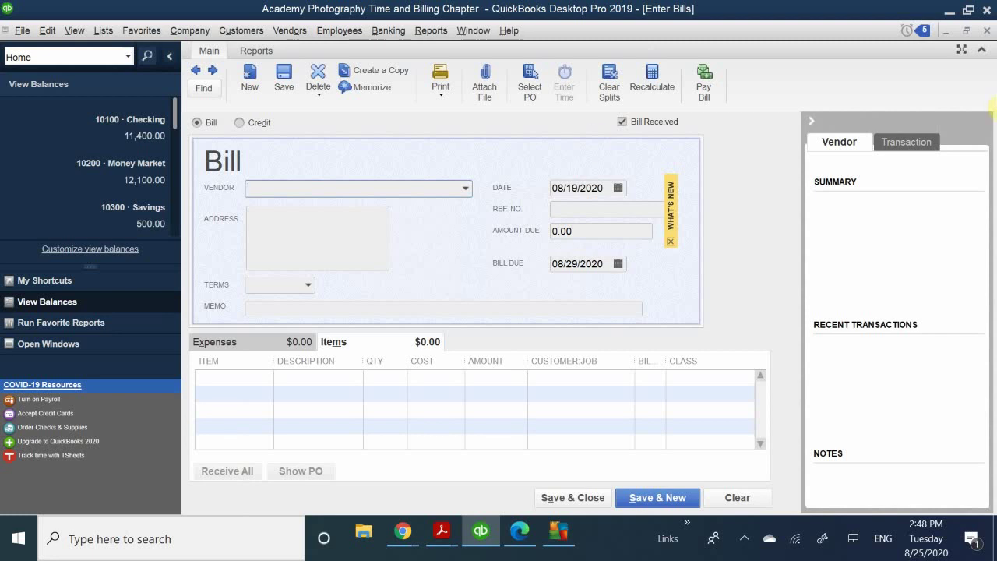
{"action": "left_click", "coordinate": [988, 31]}
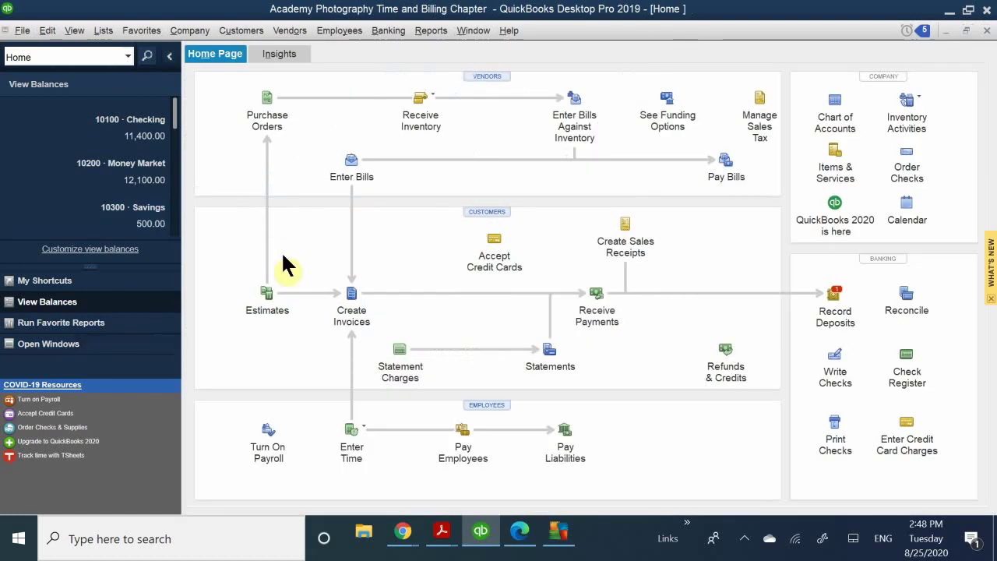
Create an invoice for the customer's Branch Opening job and bring in its billable Photographer item from the outstanding time and costs
{"action": "left_click", "coordinate": [351, 294]}
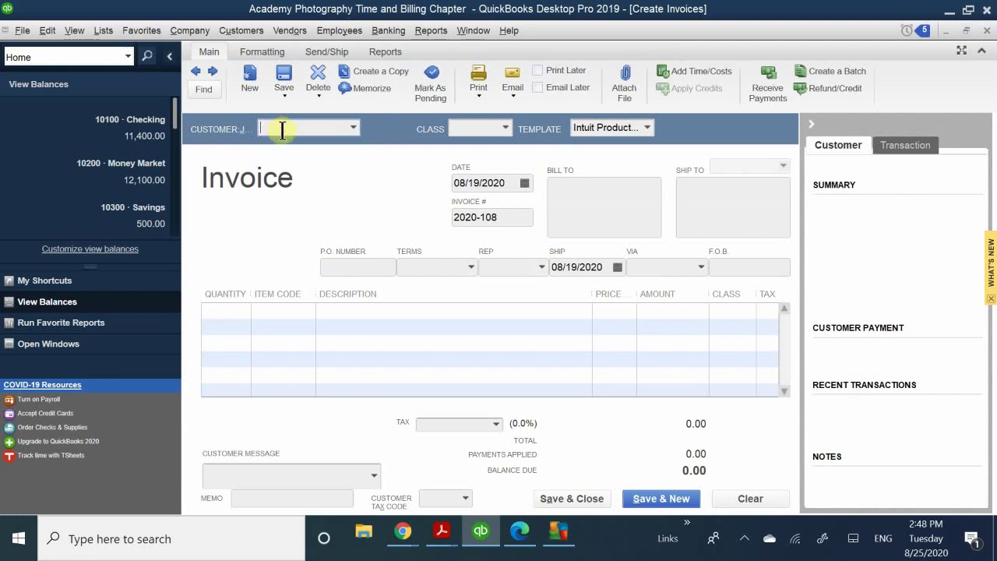
{"action": "type", "text": "maria"}
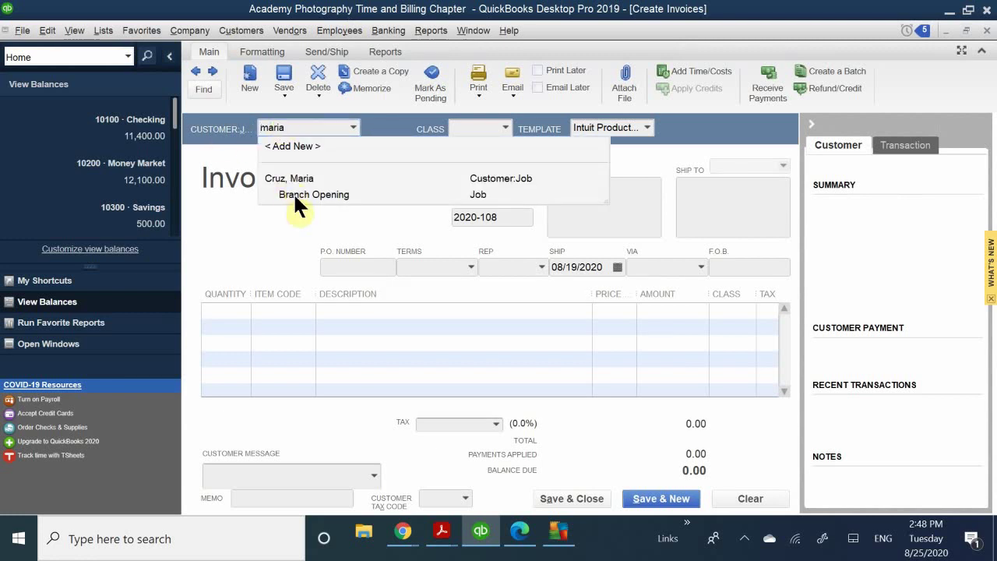
{"action": "left_click", "coordinate": [314, 194]}
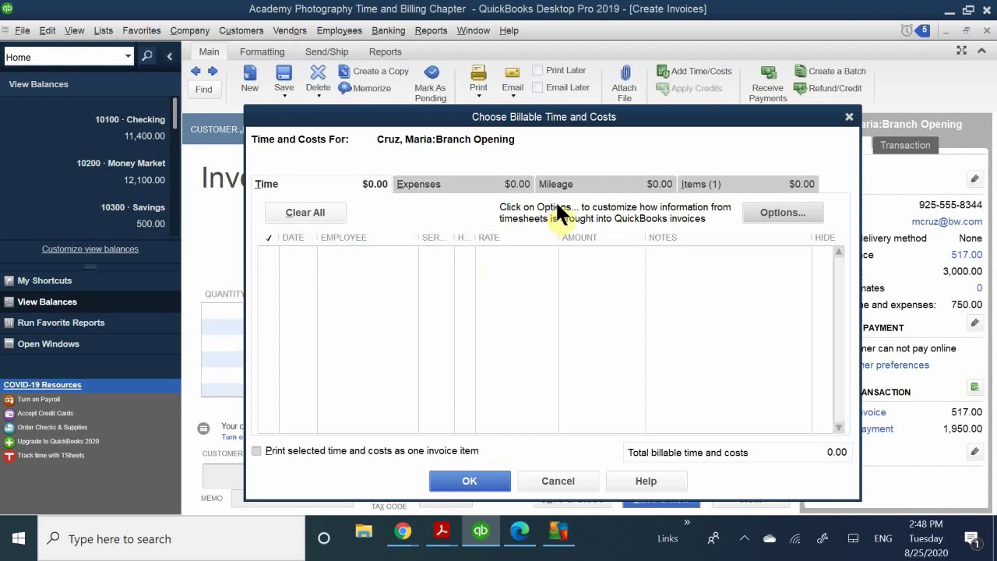
{"action": "left_click", "coordinate": [716, 187]}
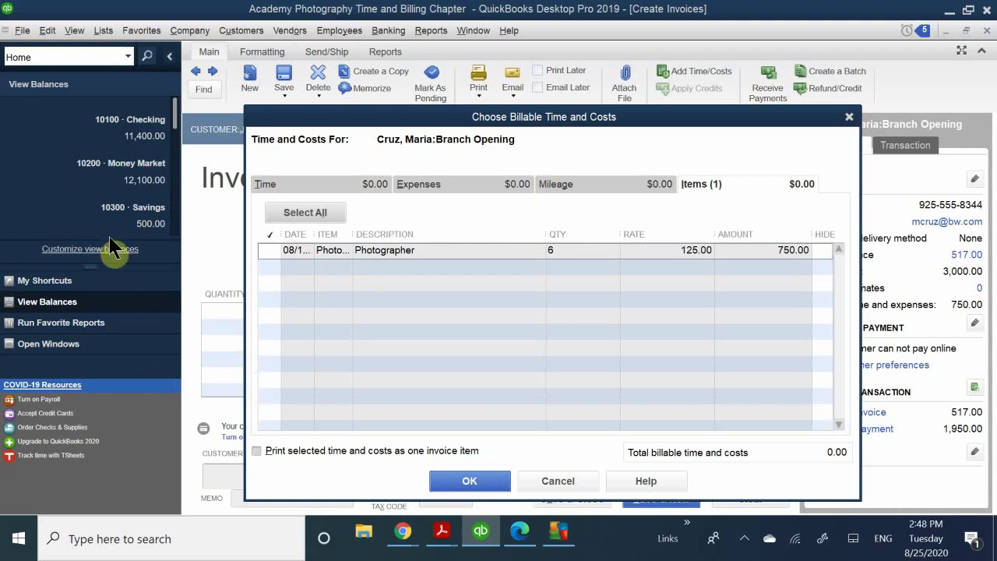
{"action": "left_click", "coordinate": [269, 250]}
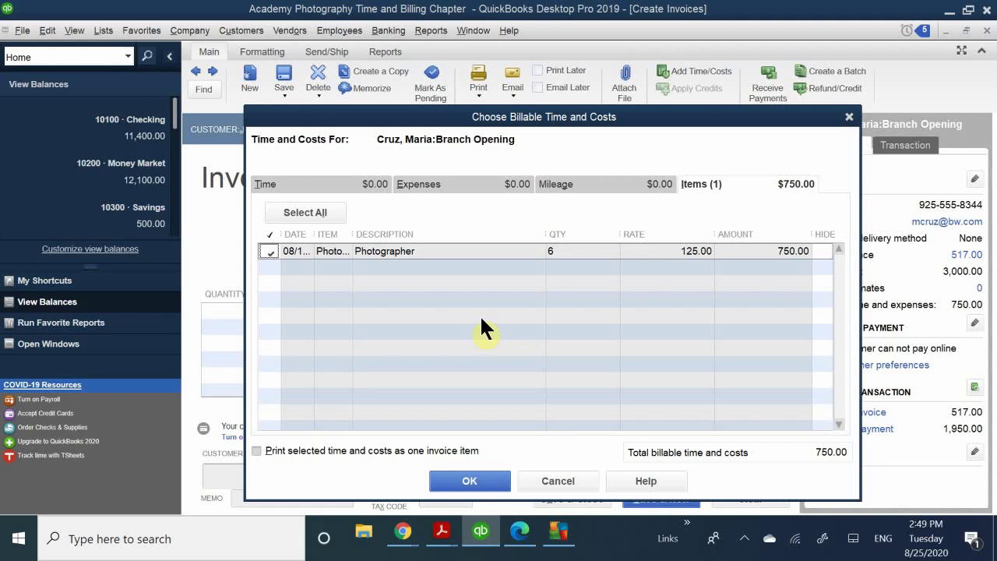
{"action": "left_click", "coordinate": [471, 484]}
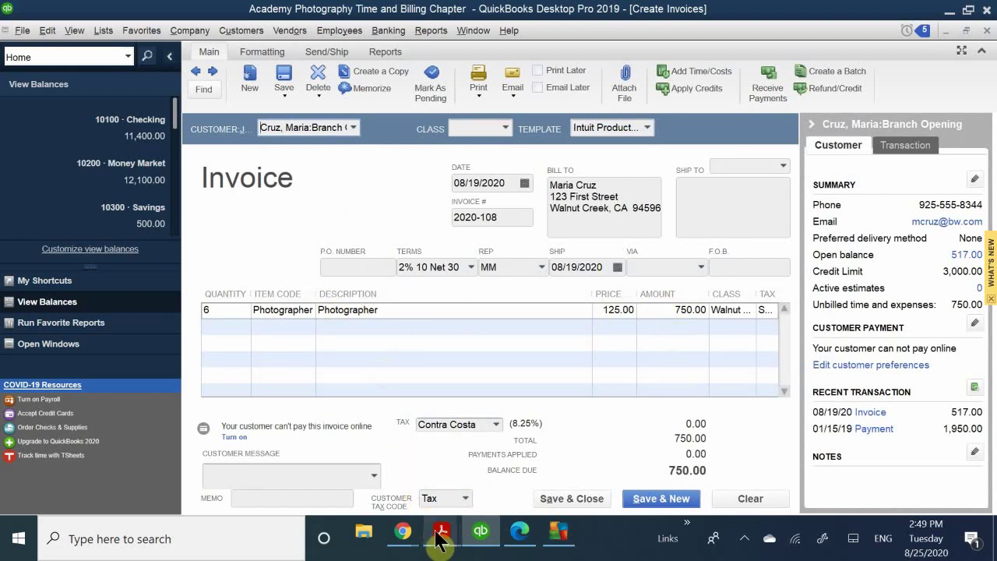
Switch to QB CH 9.pdf in Acrobat Reader, compare the invoice with Figure 9-24 and read the note on tracking subcontractors' time
{"action": "left_click", "coordinate": [394, 483]}
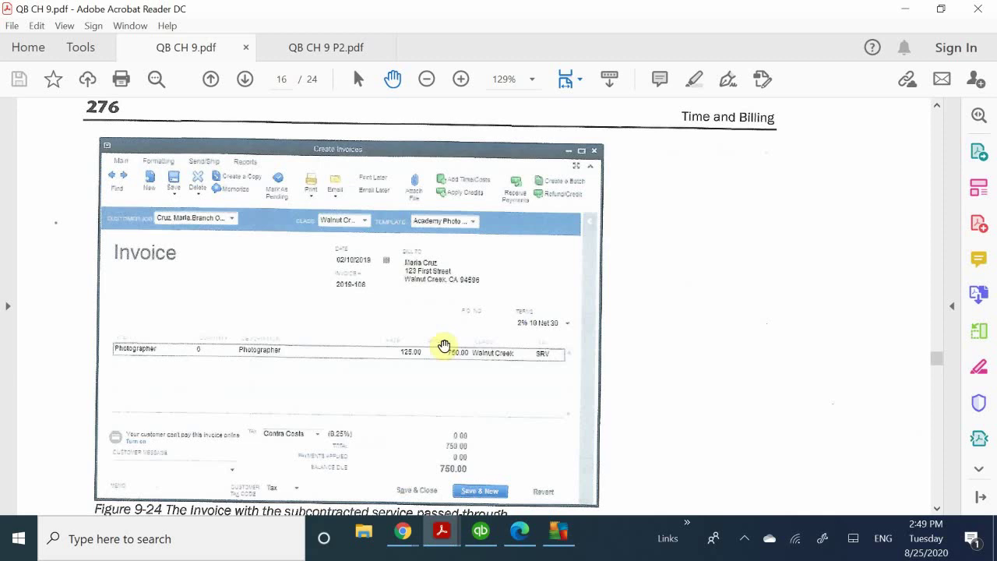
{"action": "scroll", "coordinate": [455, 317], "scroll_direction": "down", "scroll_amount": 1}
{"action": "scroll", "coordinate": [454, 317], "scroll_direction": "down", "scroll_amount": 5}
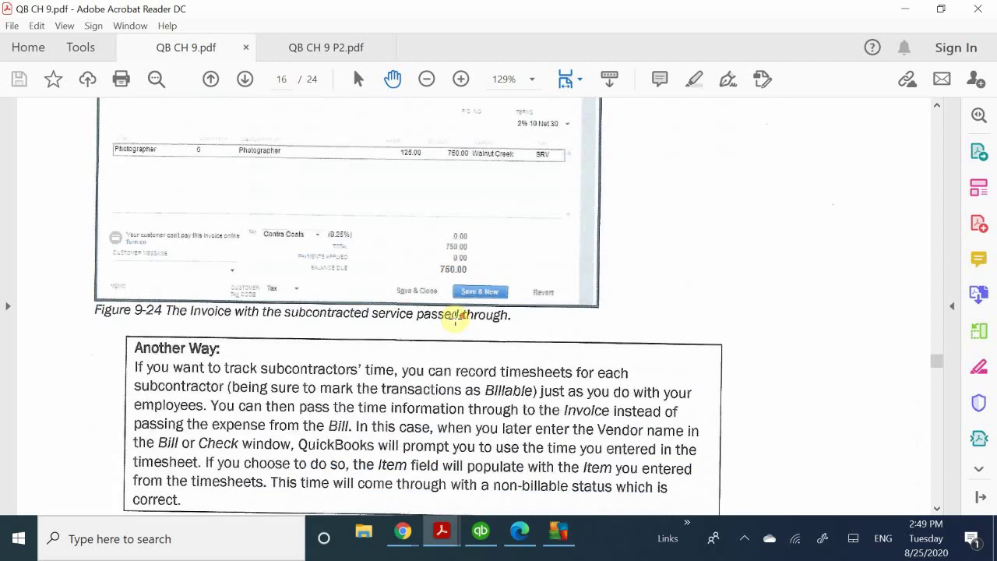
{"action": "scroll", "coordinate": [455, 317], "scroll_direction": "down", "scroll_amount": 5}
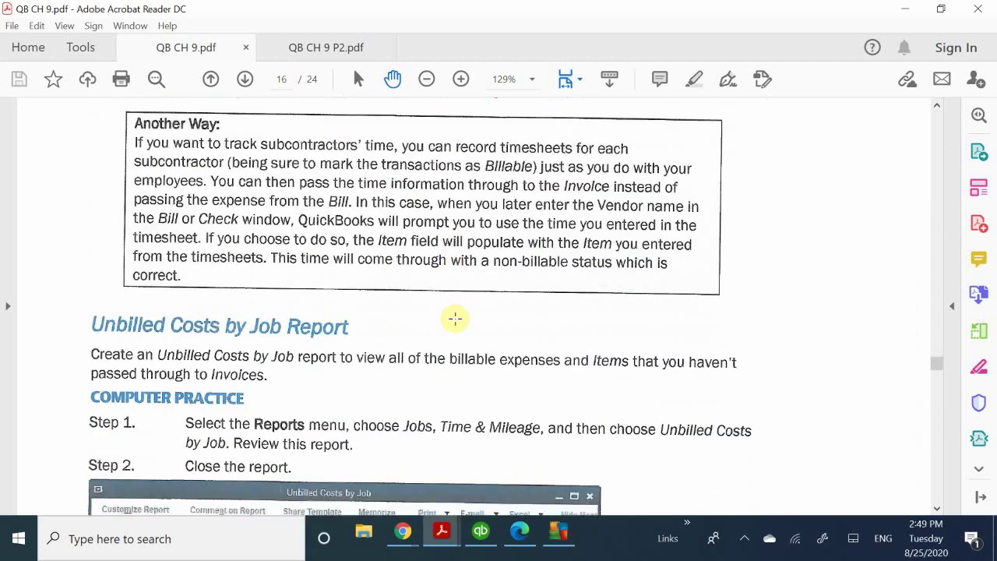
{"action": "scroll", "coordinate": [455, 318], "scroll_direction": "up", "scroll_amount": 7}
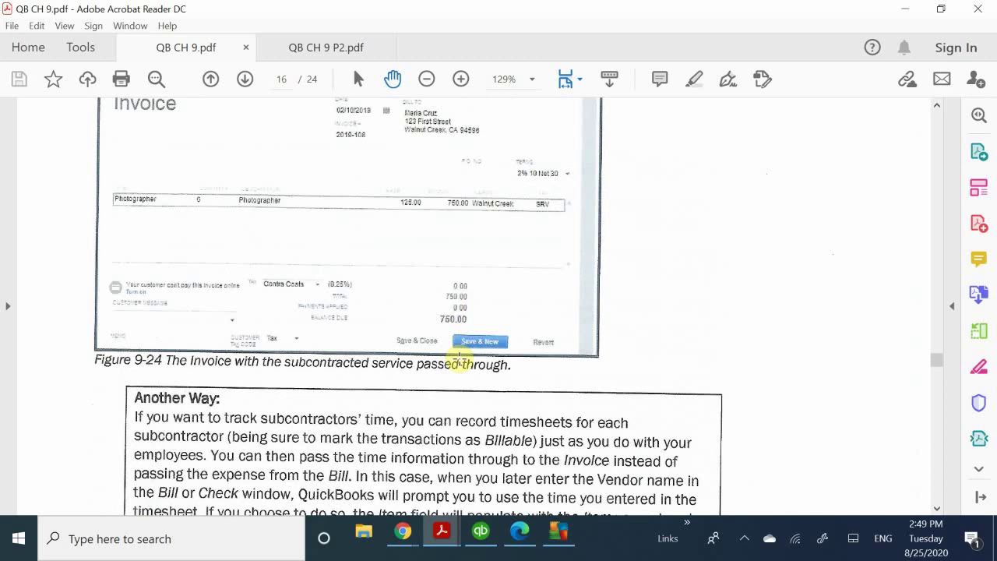
{"action": "scroll", "coordinate": [460, 358], "scroll_direction": "up", "scroll_amount": 2}
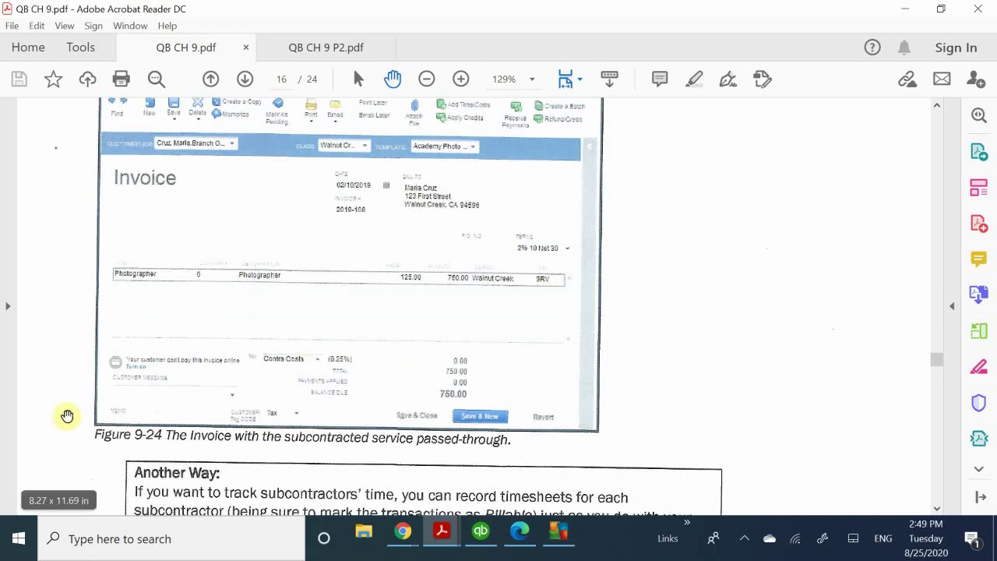
{"action": "scroll", "coordinate": [130, 358], "scroll_direction": "up", "scroll_amount": 1}
{"action": "scroll", "coordinate": [131, 358], "scroll_direction": "up", "scroll_amount": 3}
{"action": "scroll", "coordinate": [130, 358], "scroll_direction": "down", "scroll_amount": 6}
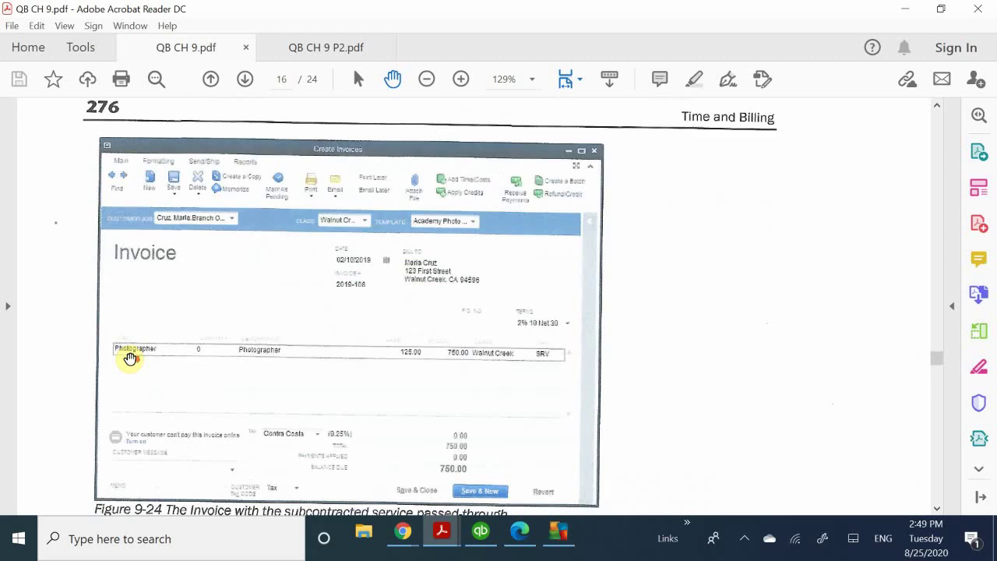
{"action": "scroll", "coordinate": [130, 358], "scroll_direction": "down", "scroll_amount": 5}
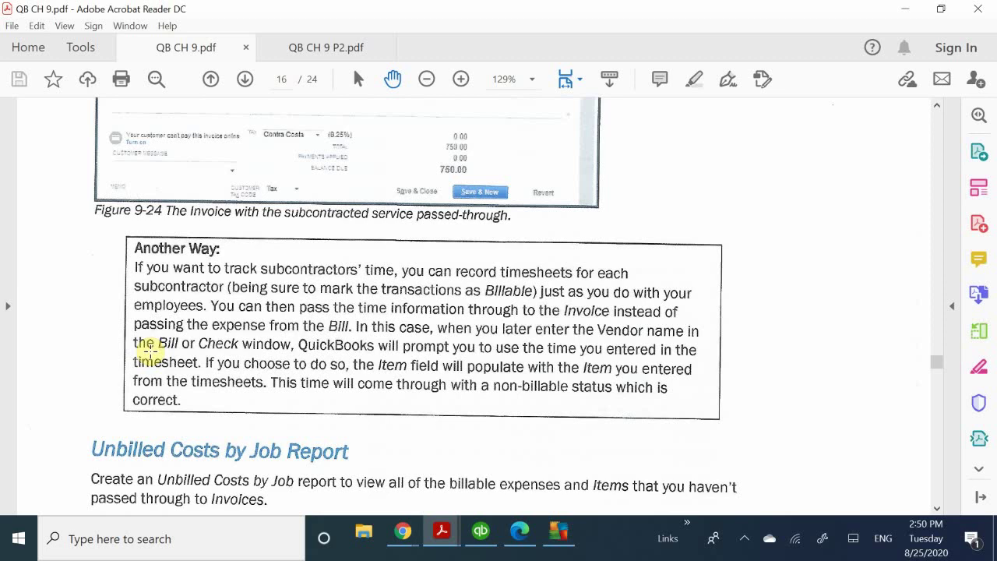
{"action": "scroll", "coordinate": [149, 351], "scroll_direction": "down", "scroll_amount": 3}
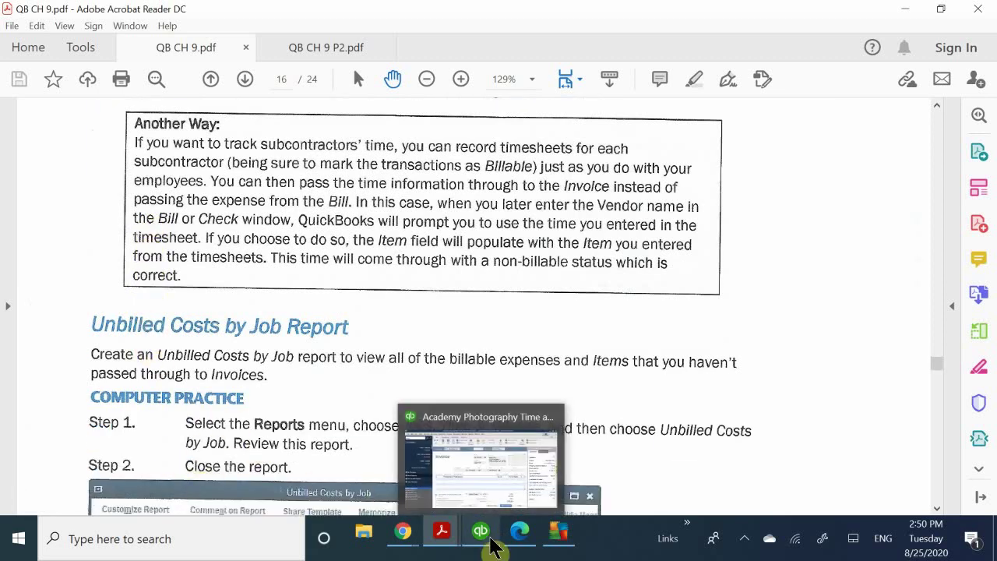
Switch back to QuickBooks and set the invoice date to 08/24/2020
{"action": "mouse_move", "coordinate": [522, 544]}
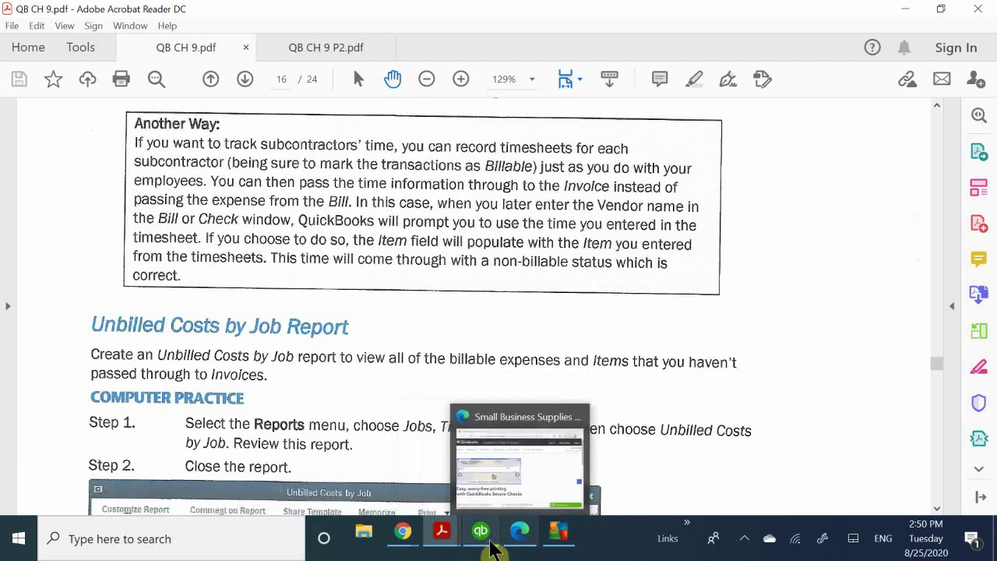
{"action": "mouse_move", "coordinate": [481, 533]}
{"action": "mouse_move", "coordinate": [500, 487]}
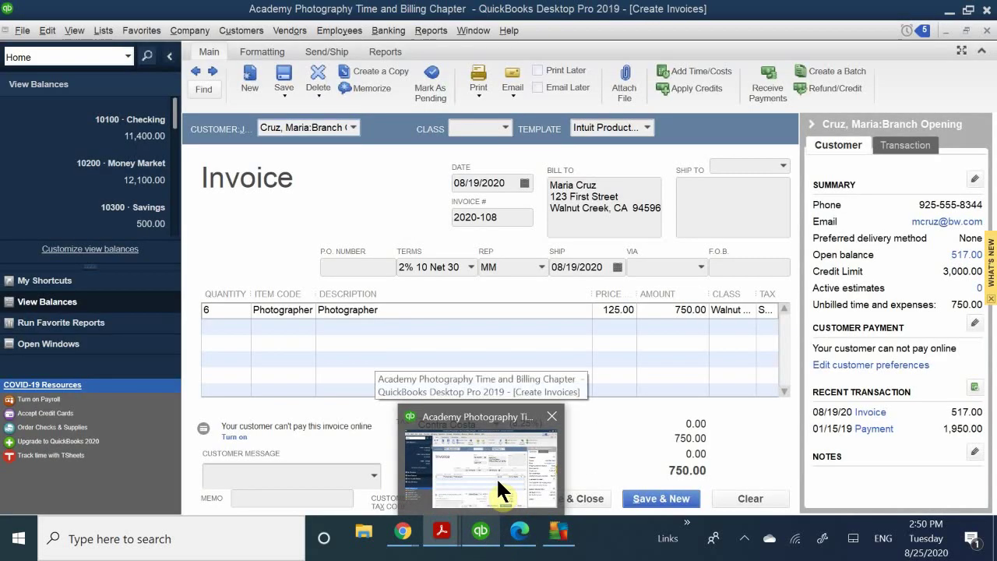
{"action": "left_click", "coordinate": [499, 488]}
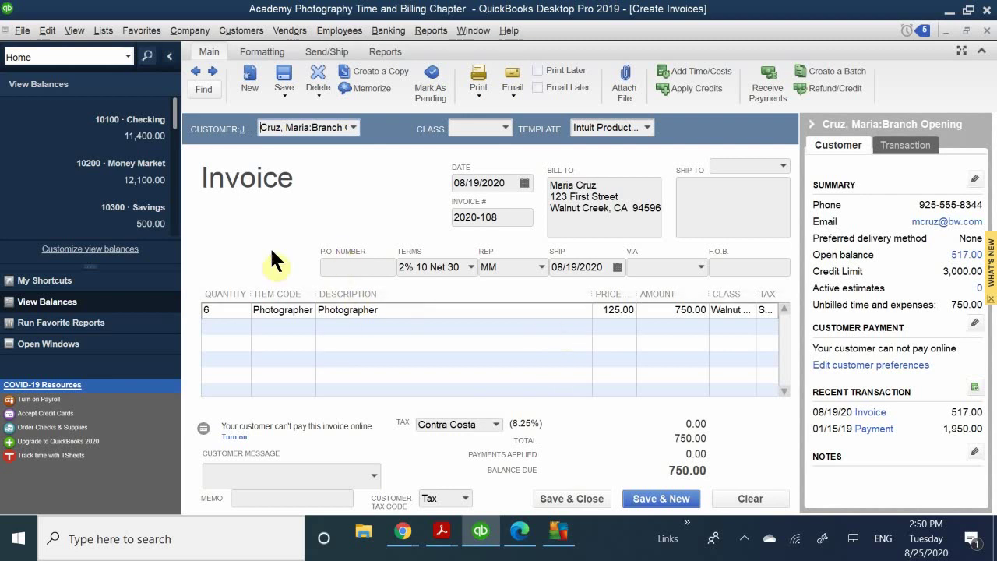
{"action": "left_click", "coordinate": [524, 182]}
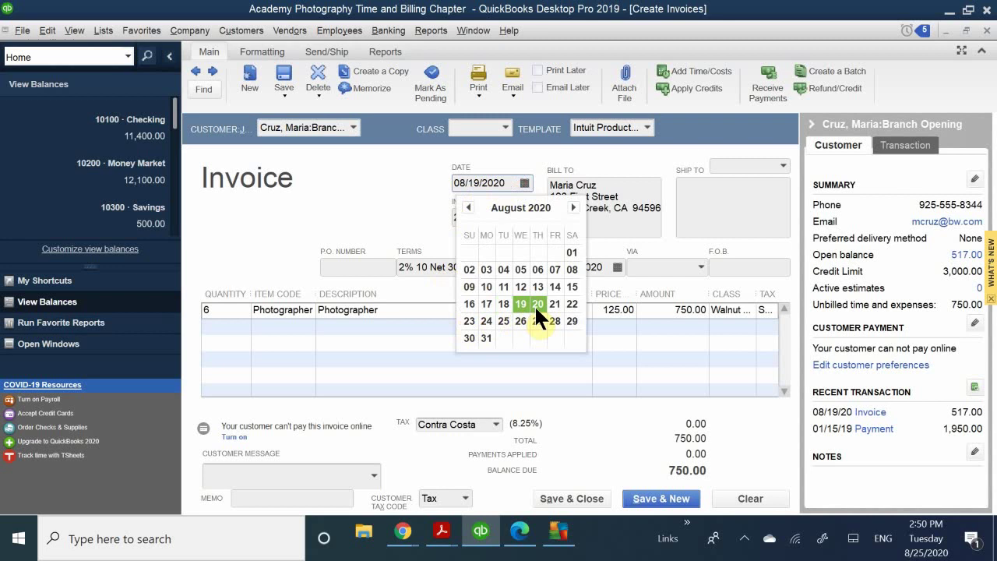
{"action": "left_click", "coordinate": [486, 321]}
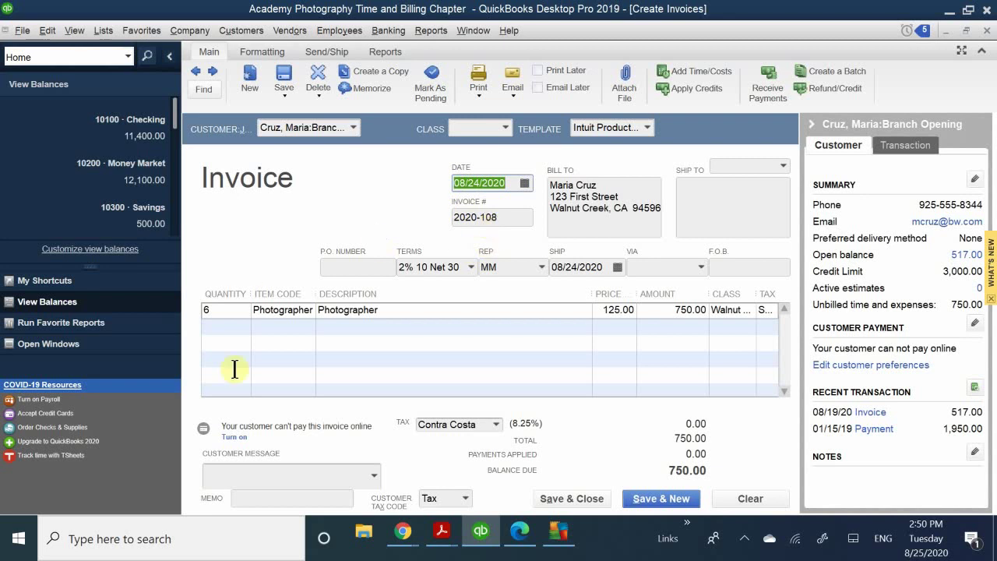
Add the customer message "Thank you for your business." to the invoice
{"action": "left_click", "coordinate": [251, 473]}
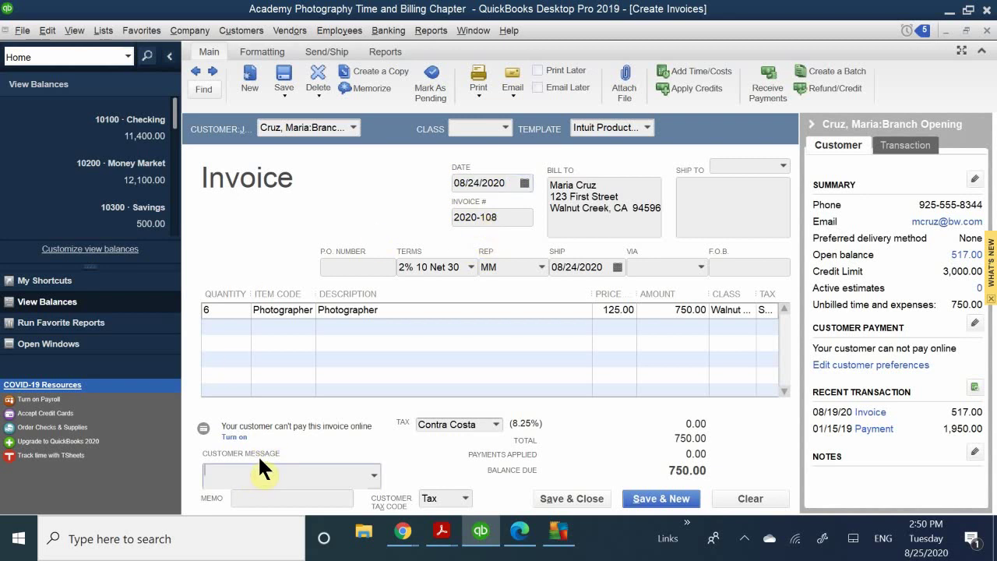
{"action": "type", "text": "Thank you for your business."}
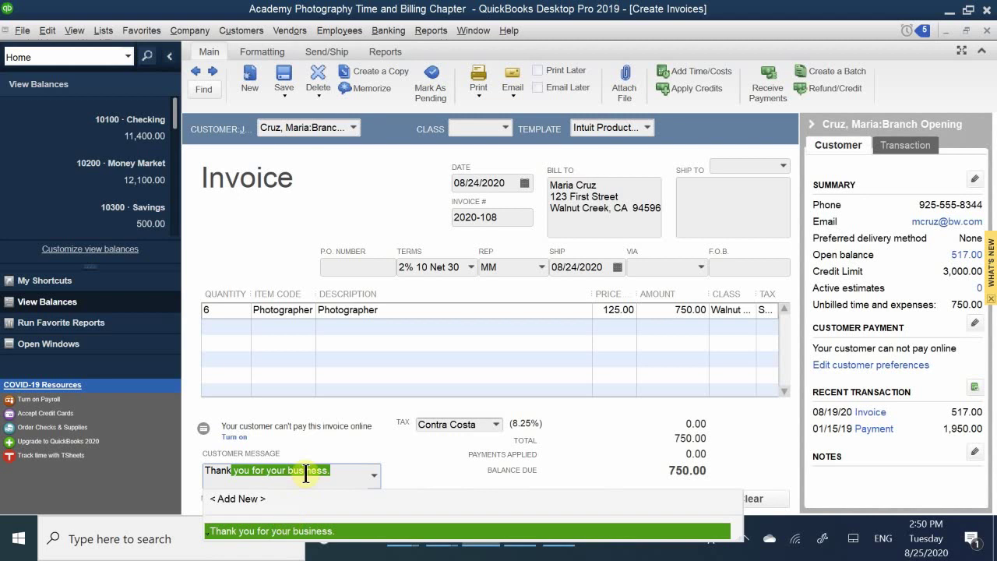
{"action": "left_click", "coordinate": [320, 532]}
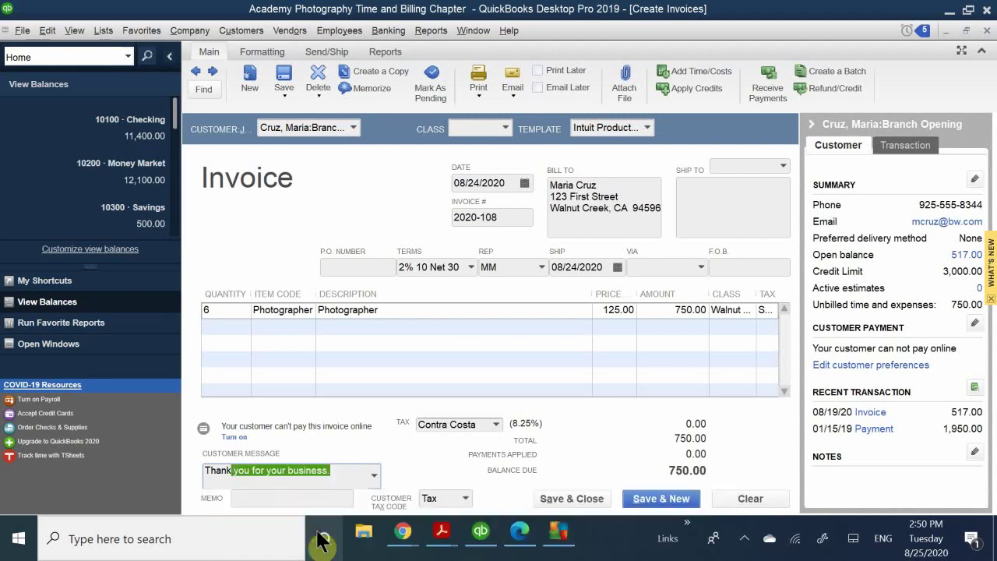
Enter "6 Photographers" as the invoice memo
{"action": "left_click", "coordinate": [273, 498]}
{"action": "type", "text": "6"}
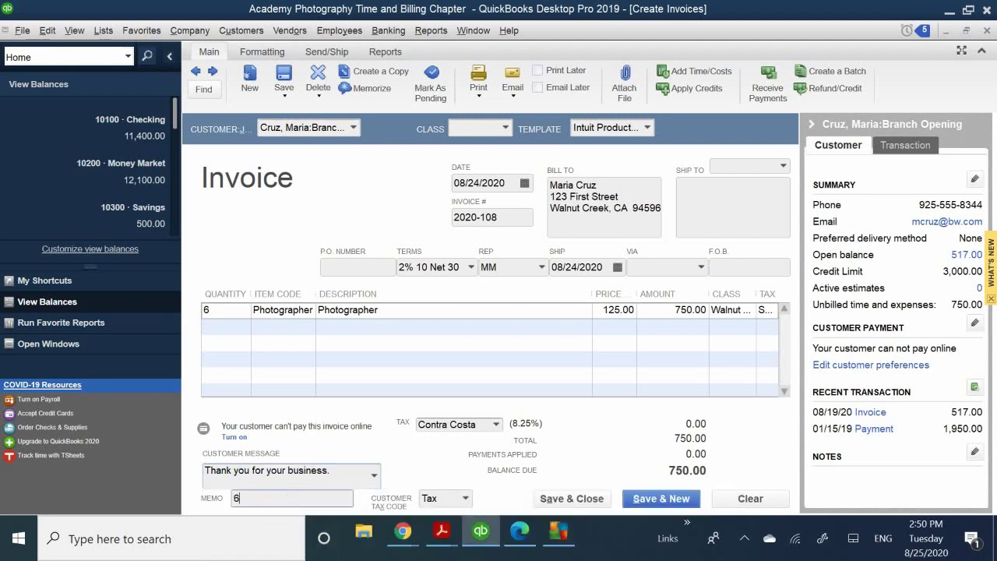
{"action": "type", "text": " Hours Photographer"}
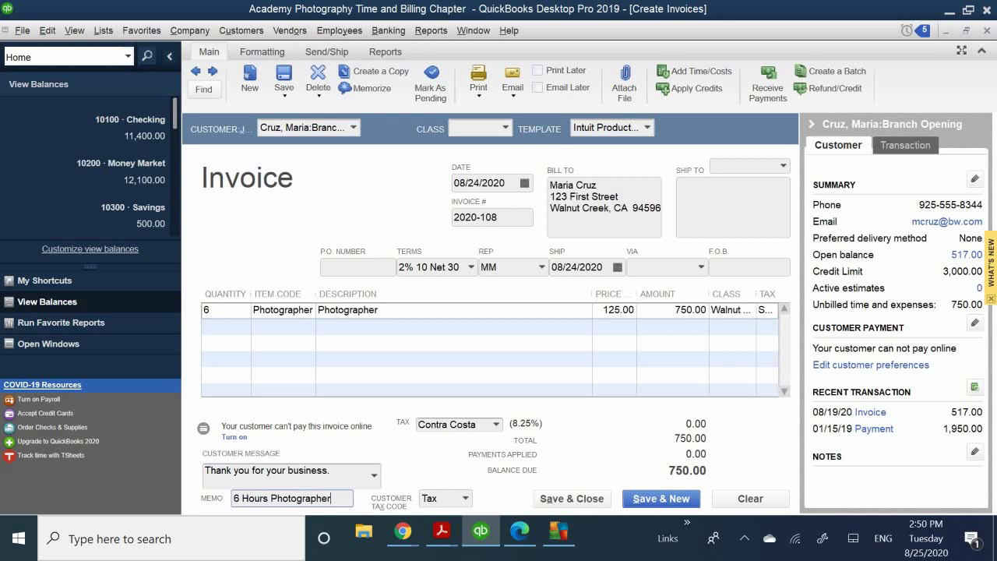
{"action": "type", "text": "s"}
{"action": "left_click", "coordinate": [268, 499]}
{"action": "key", "text": "BackSpace"}
{"action": "key", "text": "BackSpace"}
{"action": "key", "text": "BackSpace"}
{"action": "key", "text": "BackSpace"}
{"action": "key", "text": "BackSpace"}
{"action": "key", "text": "BackSpace"}
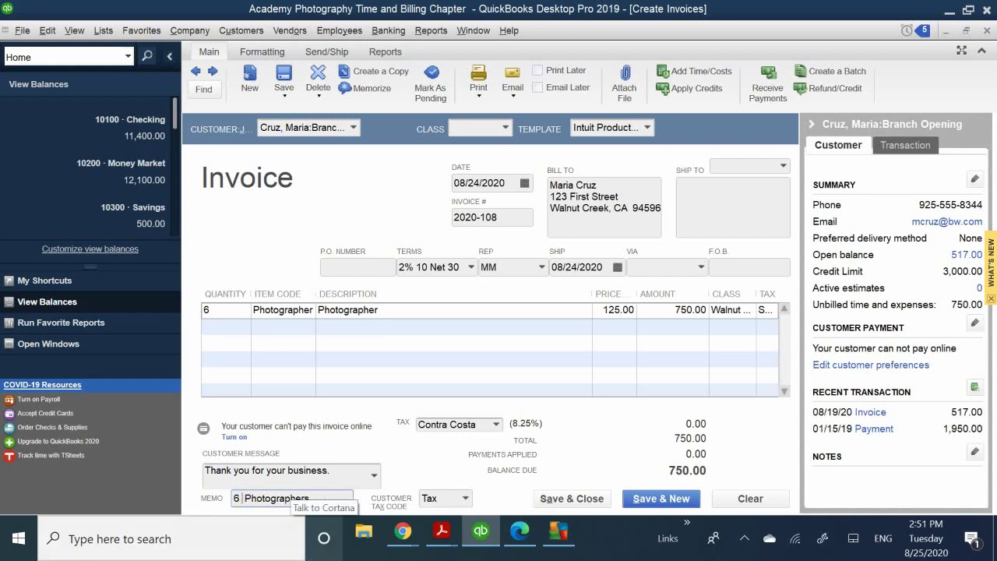
{"action": "key", "text": "BackSpace"}
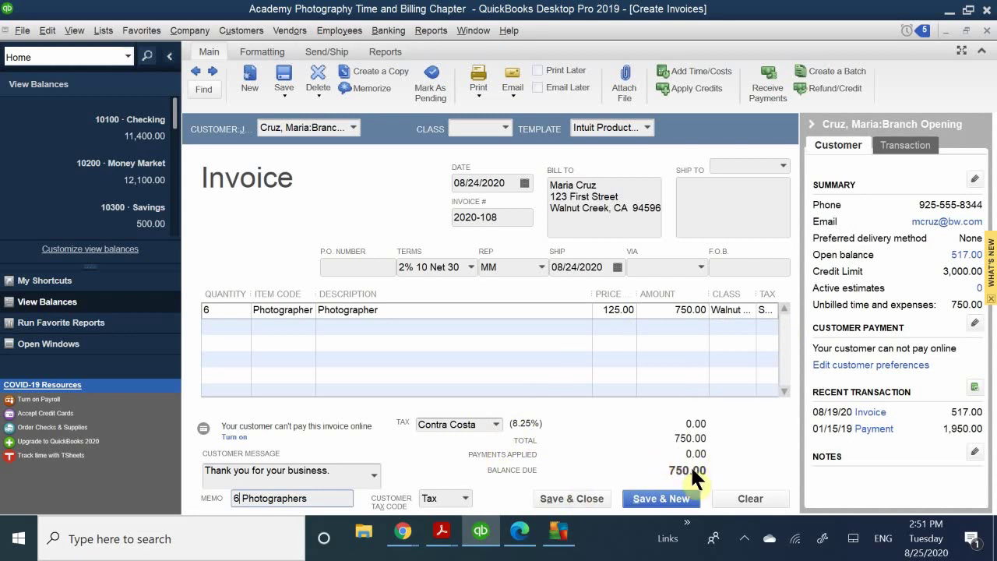
Assign the Walnut Creek class to the invoice, then save and close it
{"action": "left_click", "coordinate": [478, 130]}
{"action": "type", "text": "W"}
{"action": "left_click", "coordinate": [470, 177]}
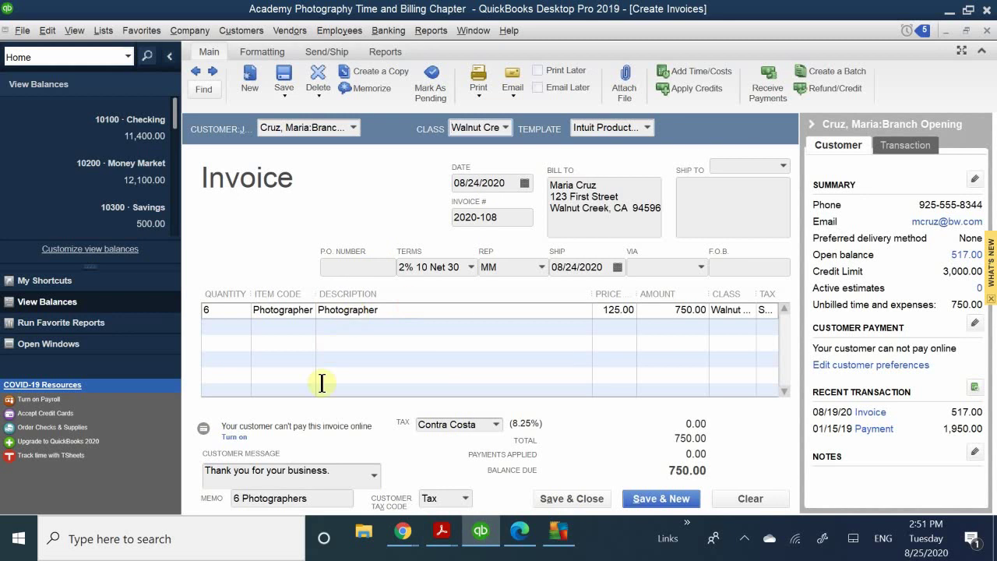
{"action": "left_click", "coordinate": [566, 493]}
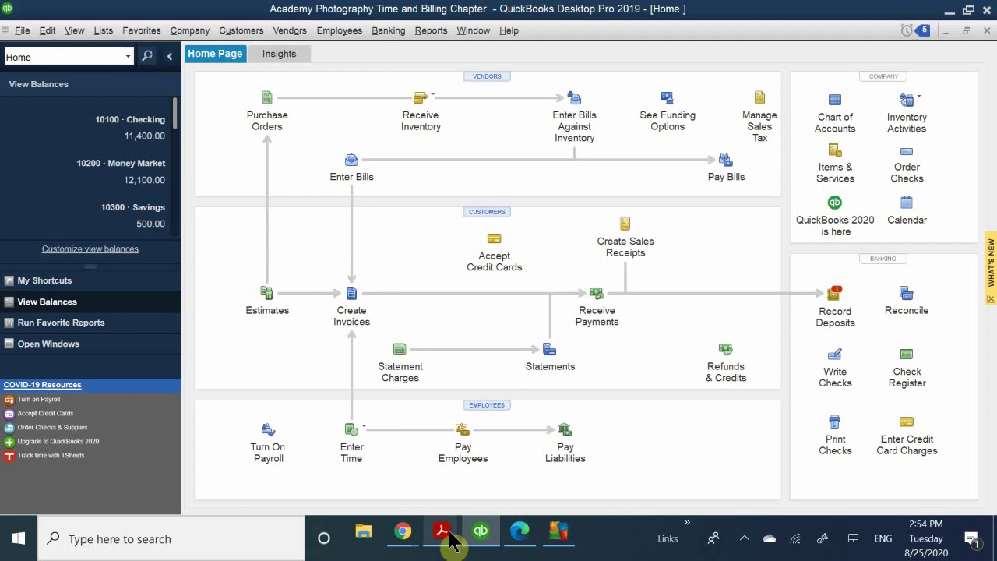
Switch to QB CH 9.pdf in Acrobat Reader, read the Unbilled Costs by Job Report steps and examine Figure 9-25
{"action": "mouse_move", "coordinate": [444, 532]}
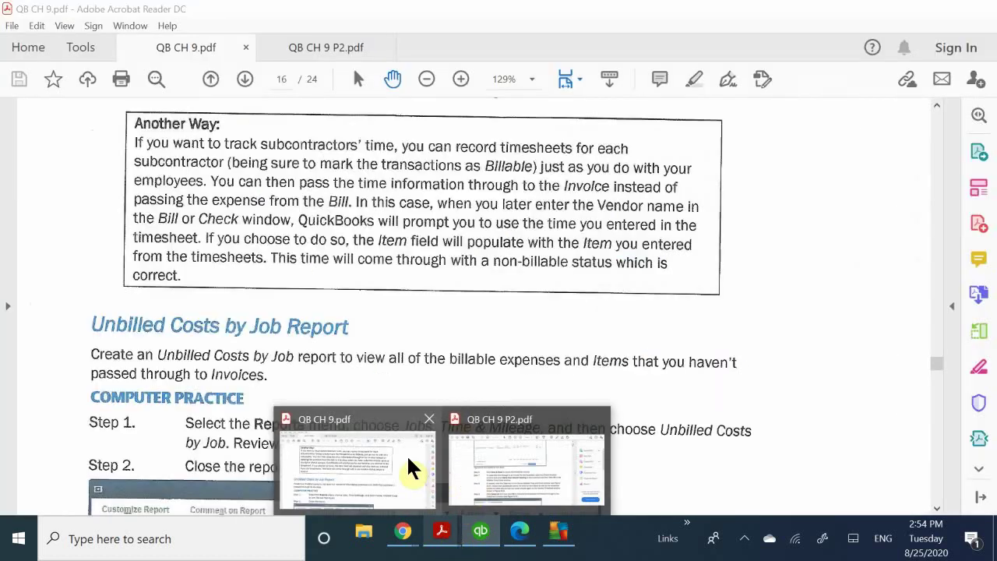
{"action": "left_click", "coordinate": [408, 468]}
{"action": "scroll", "coordinate": [427, 384], "scroll_direction": "down", "scroll_amount": 4}
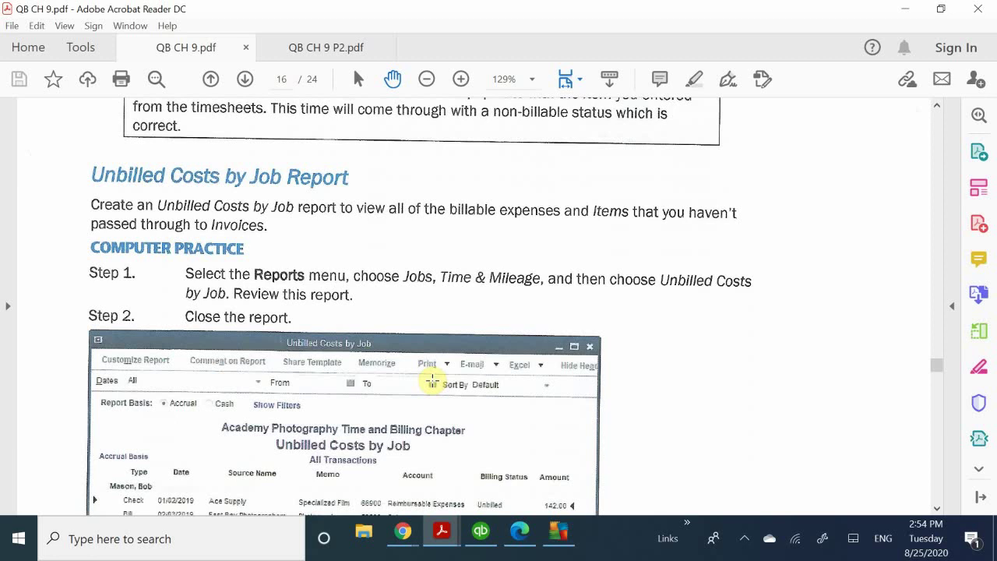
{"action": "scroll", "coordinate": [432, 380], "scroll_direction": "up", "scroll_amount": 2}
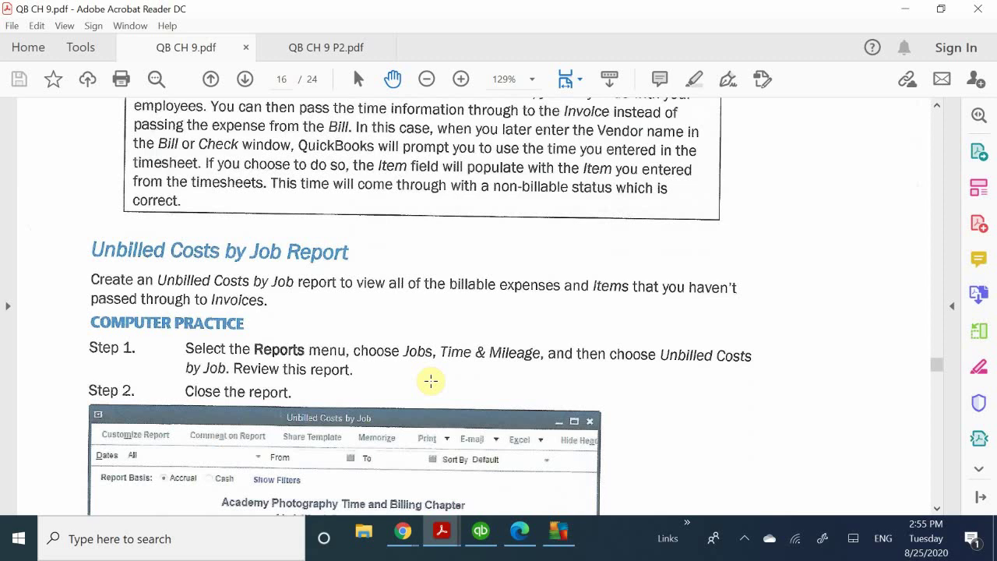
{"action": "scroll", "coordinate": [440, 370], "scroll_direction": "down", "scroll_amount": 3}
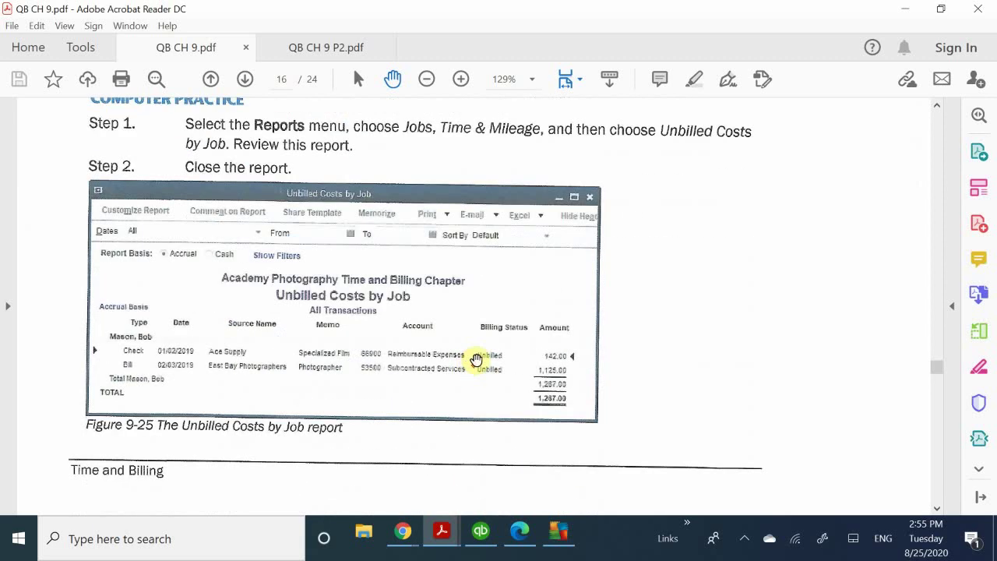
{"action": "scroll", "coordinate": [476, 358], "scroll_direction": "down", "scroll_amount": 2}
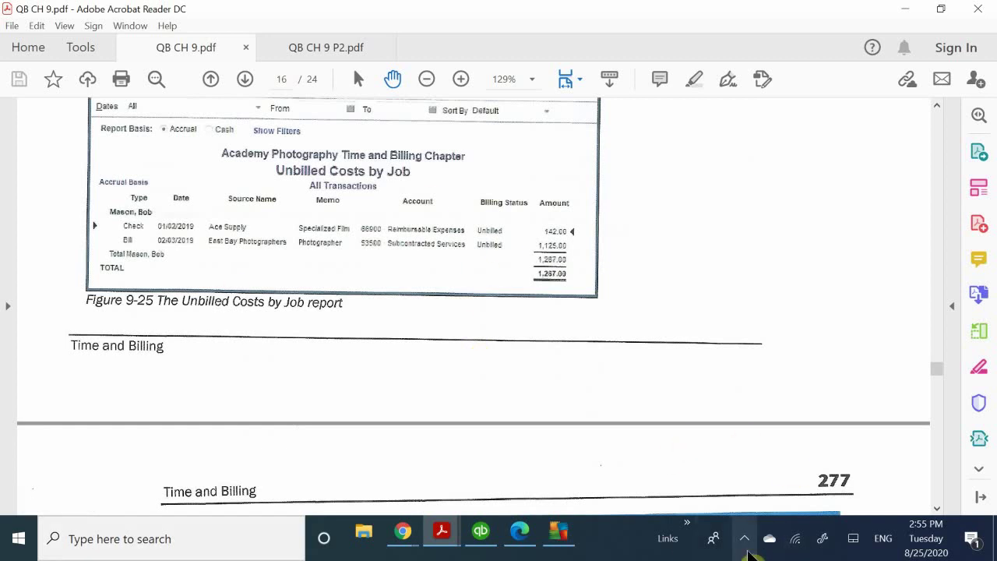
{"action": "left_click", "coordinate": [745, 538]}
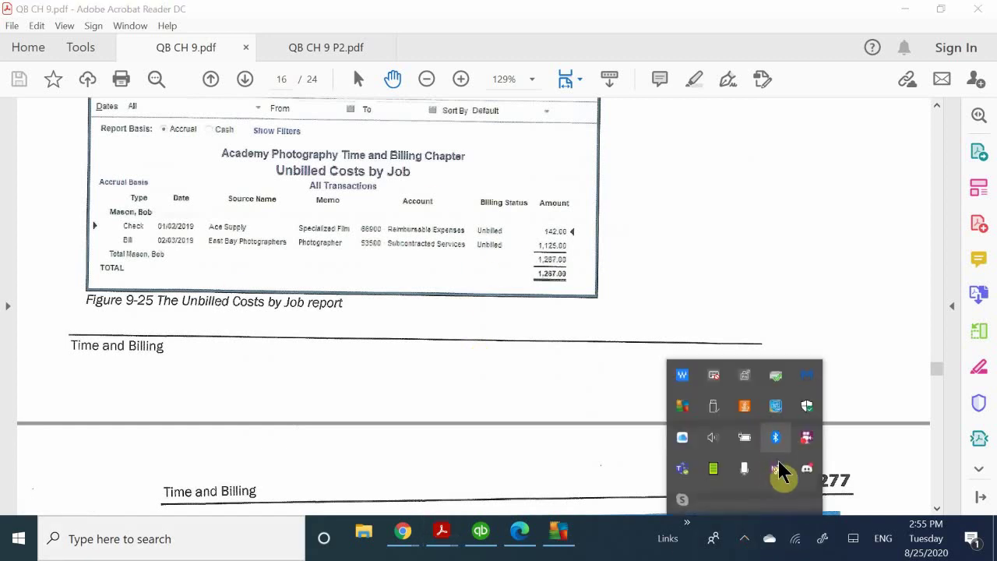
{"action": "right_click", "coordinate": [803, 438]}
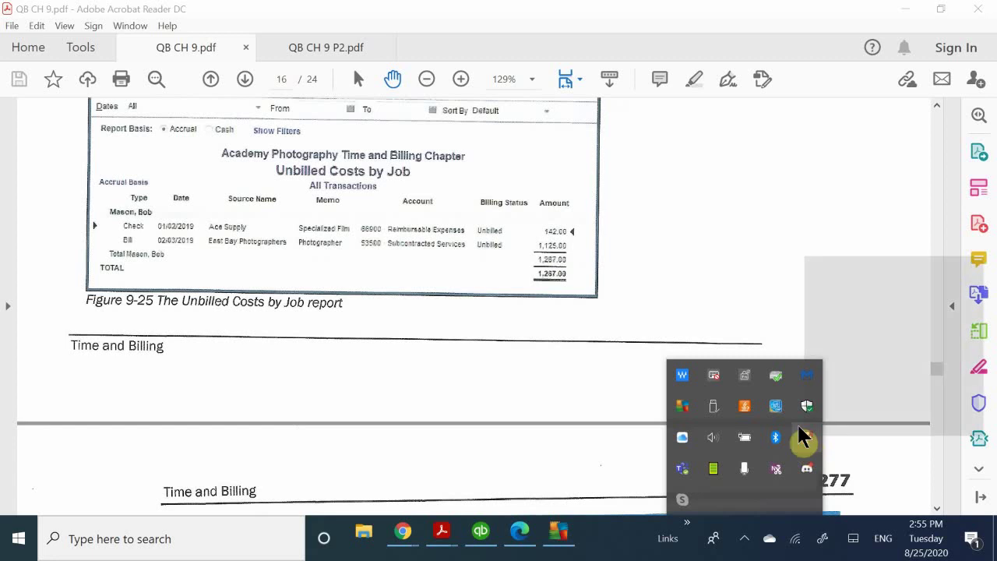